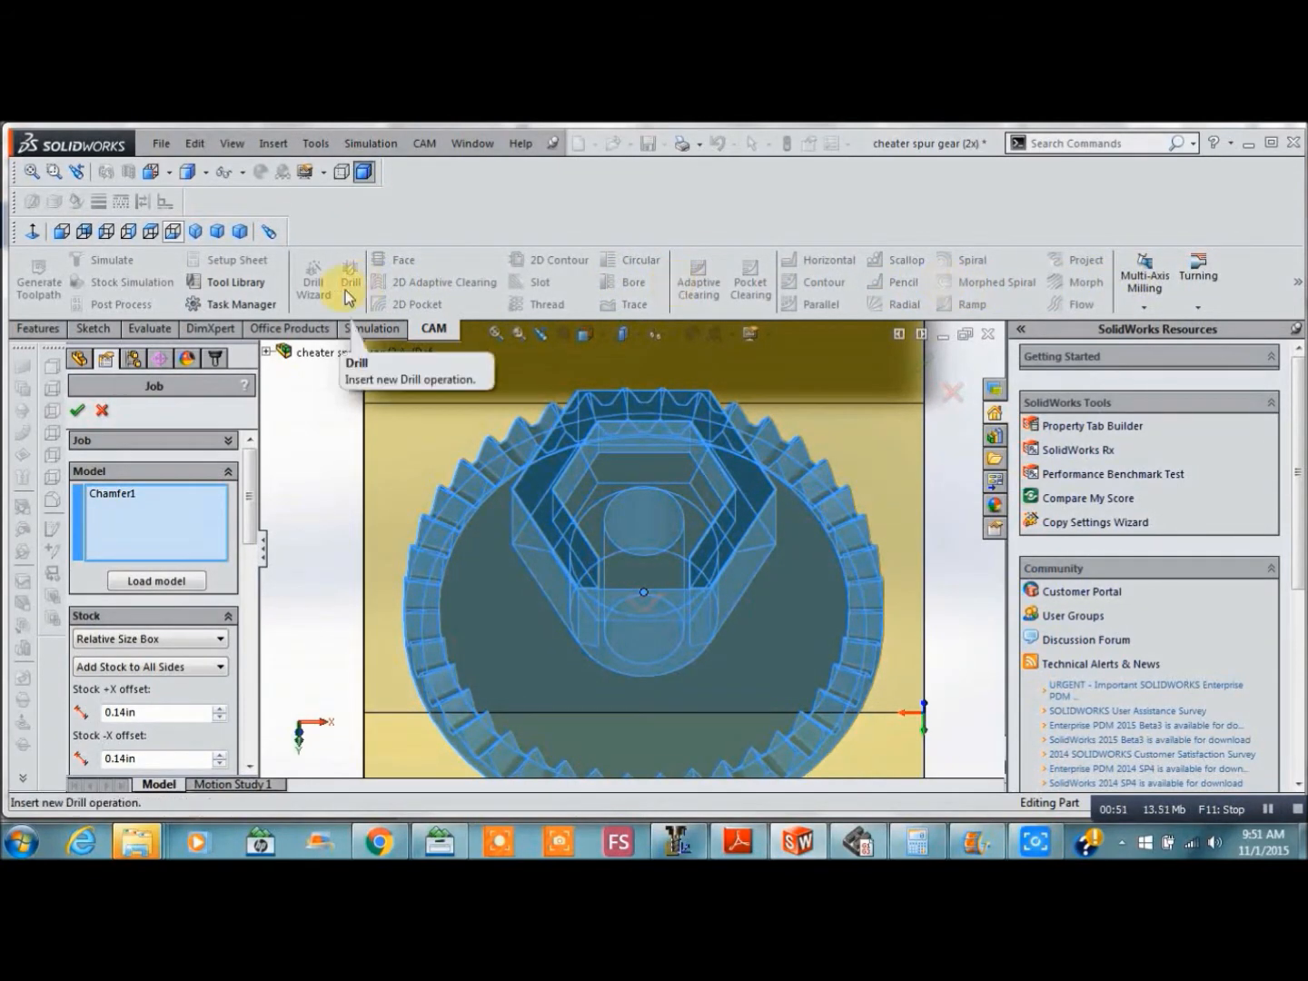
Try the Fixed Size Box, Cylindrical, From Solid and From Extruded Sketch stock types for the job
{"action": "scroll", "coordinate": [258, 519], "scroll_direction": "down", "scroll_amount": 3}
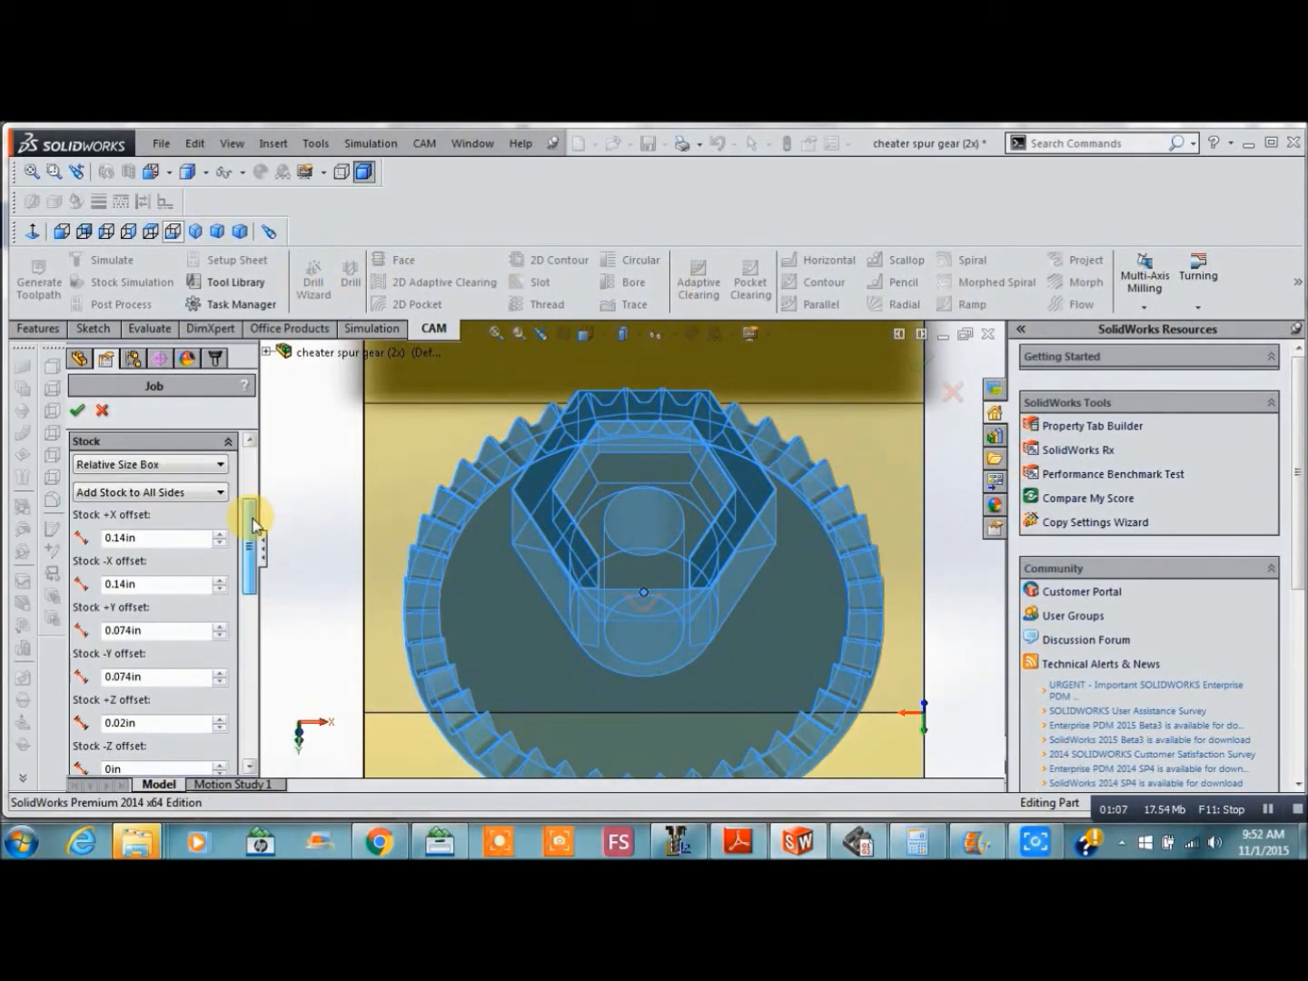
{"action": "left_click", "coordinate": [222, 466]}
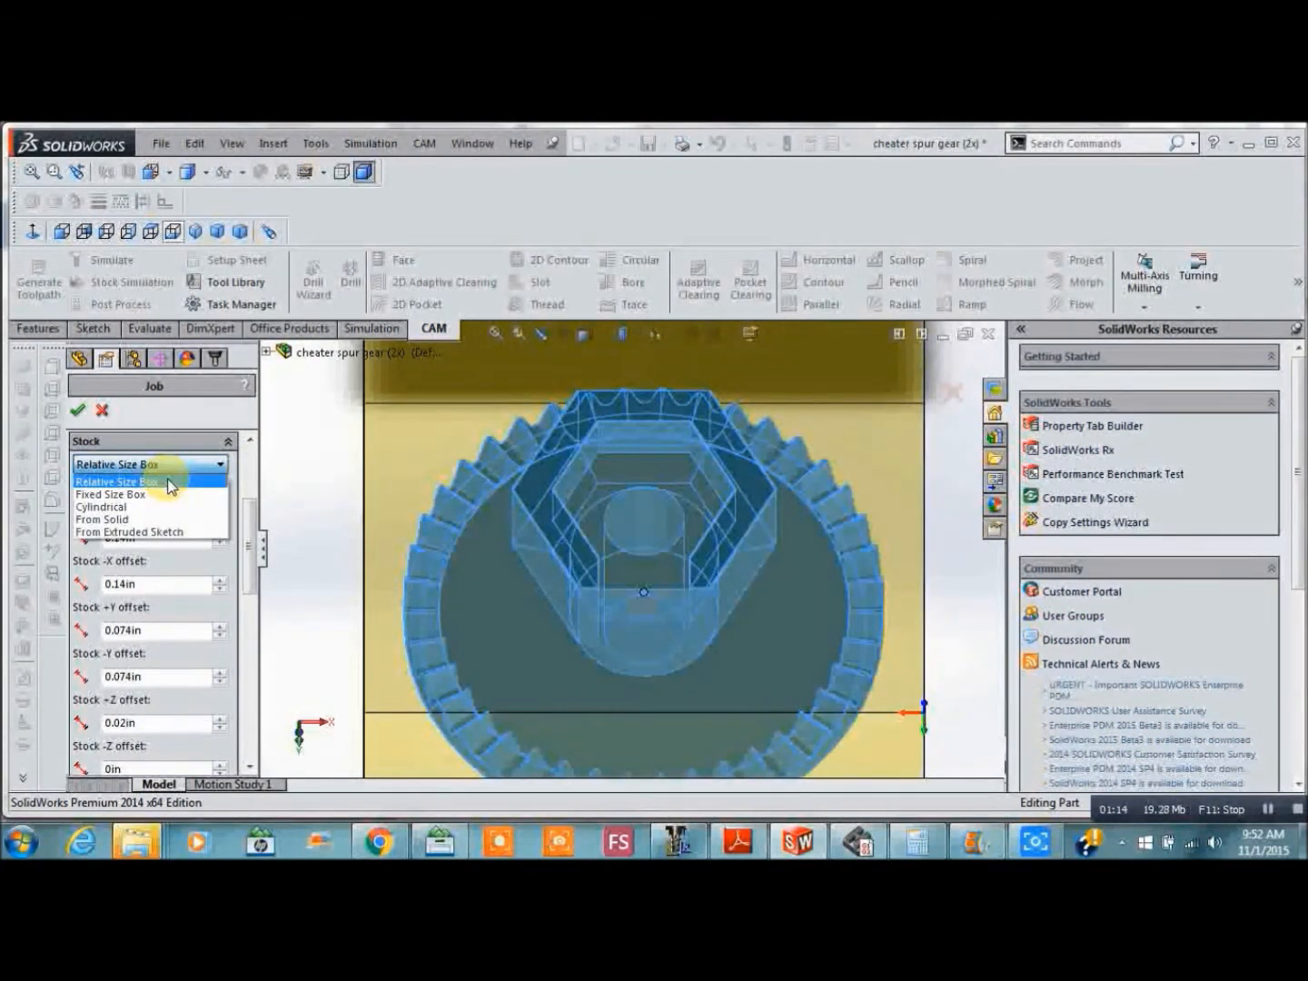
{"action": "left_click", "coordinate": [135, 494]}
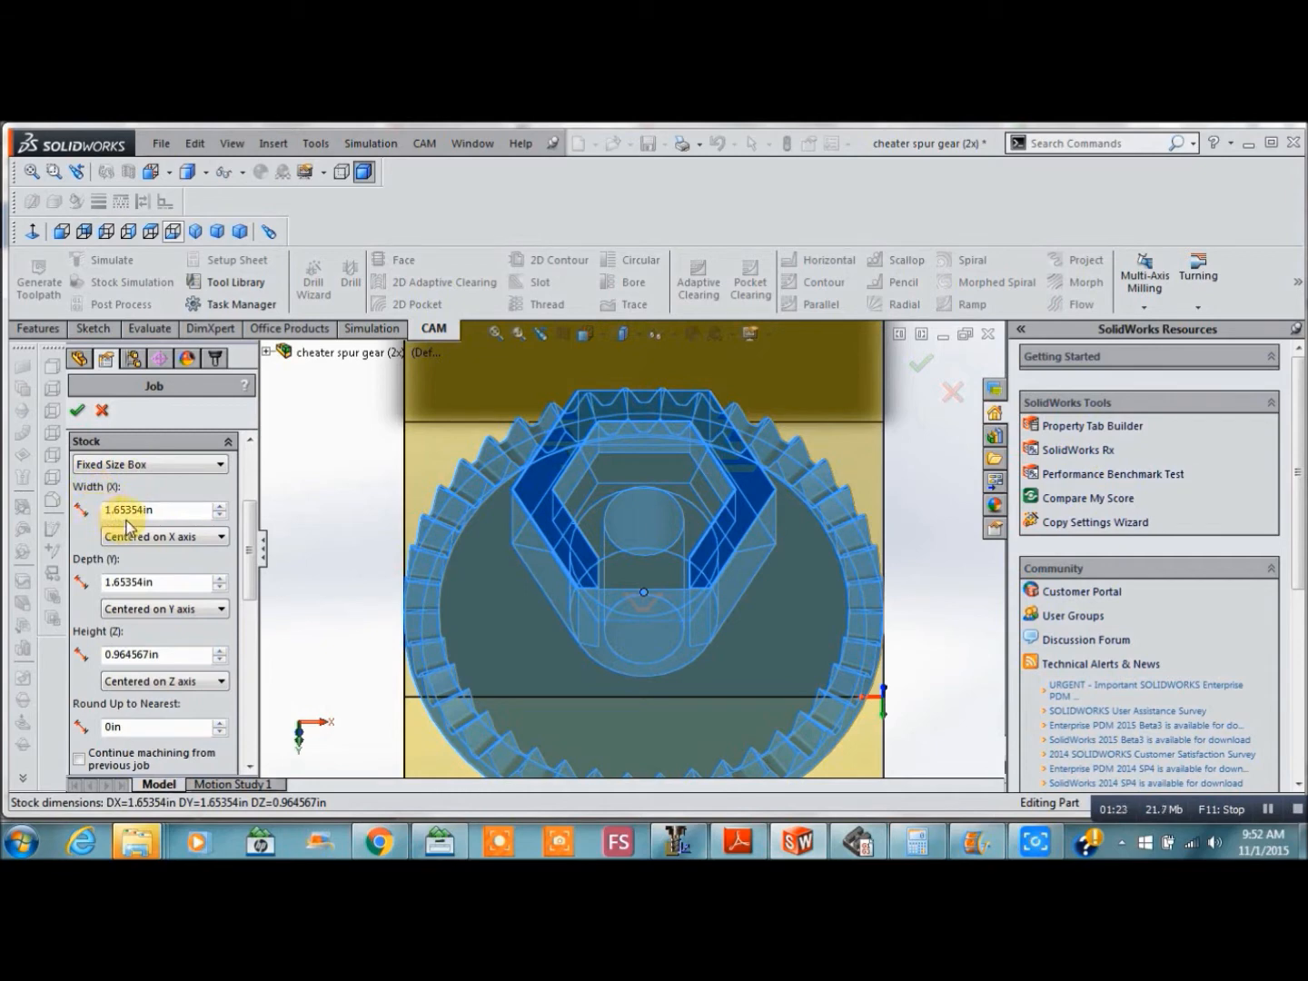
{"action": "left_click", "coordinate": [218, 462]}
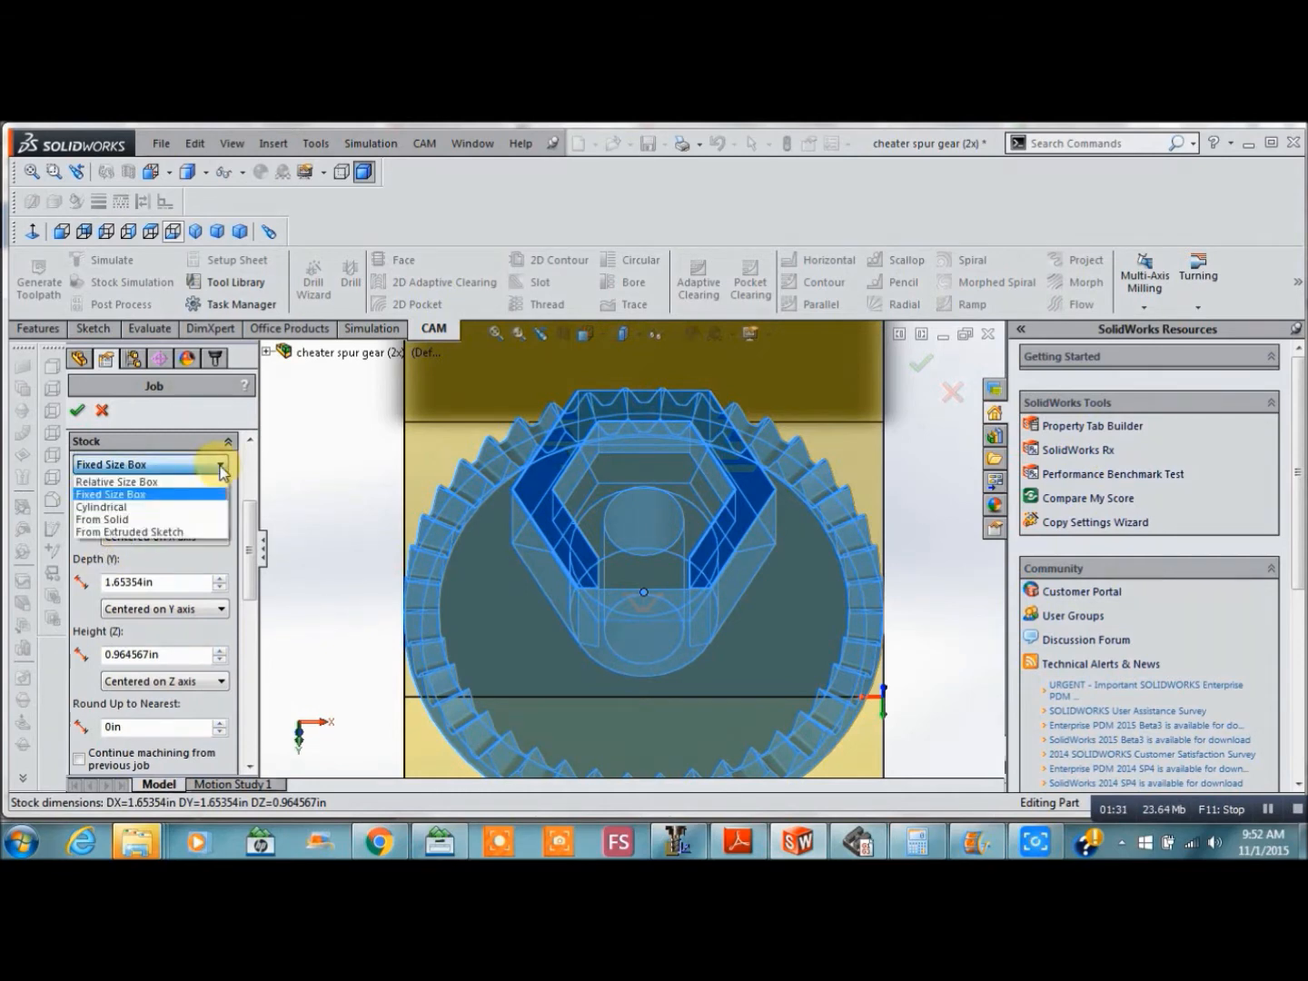
{"action": "left_click", "coordinate": [172, 507]}
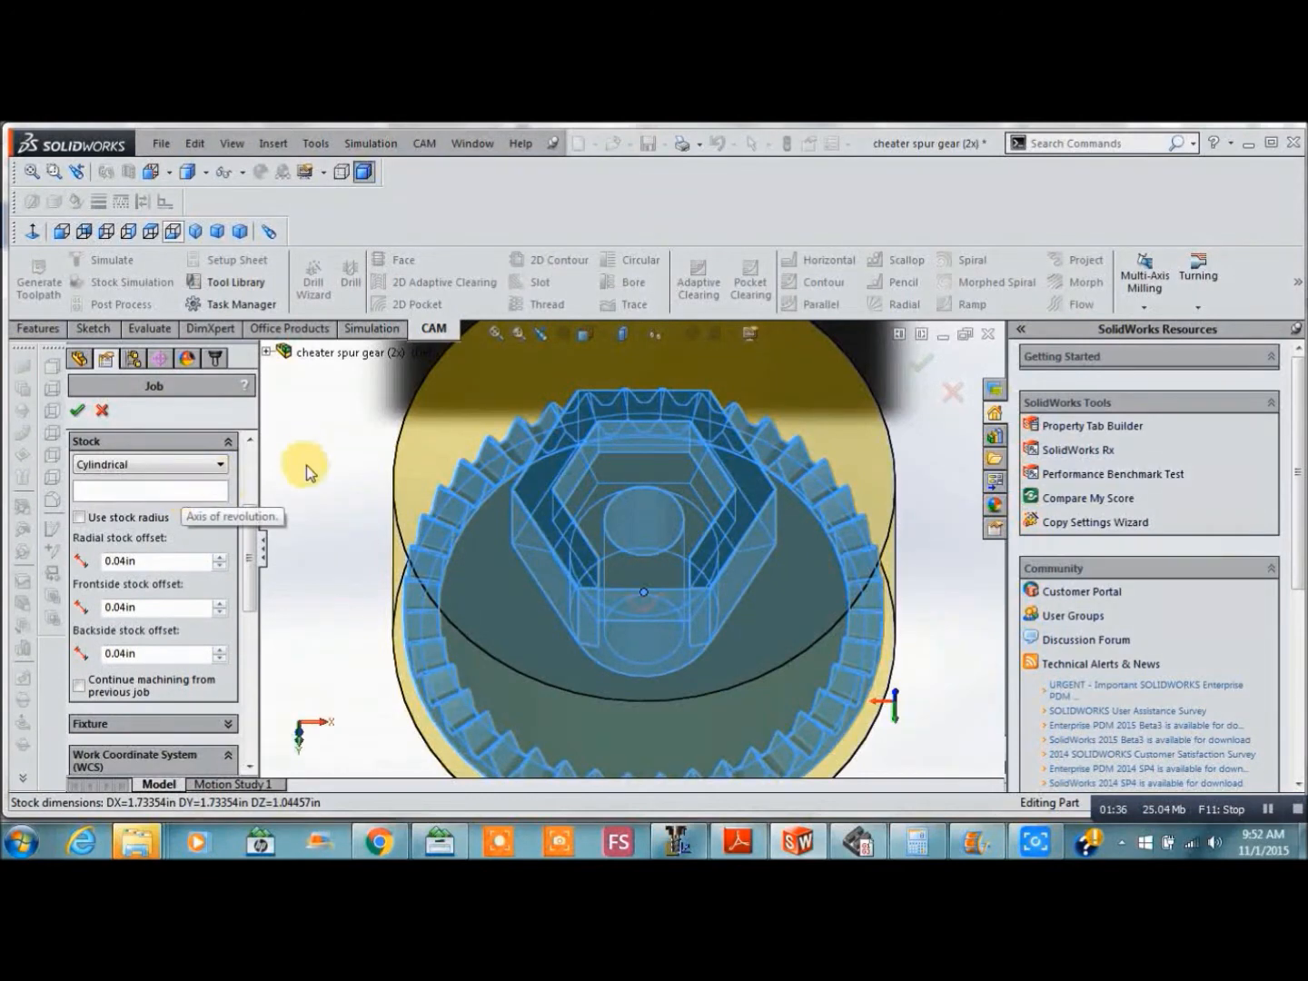
{"action": "left_click", "coordinate": [208, 464]}
{"action": "left_click", "coordinate": [191, 519]}
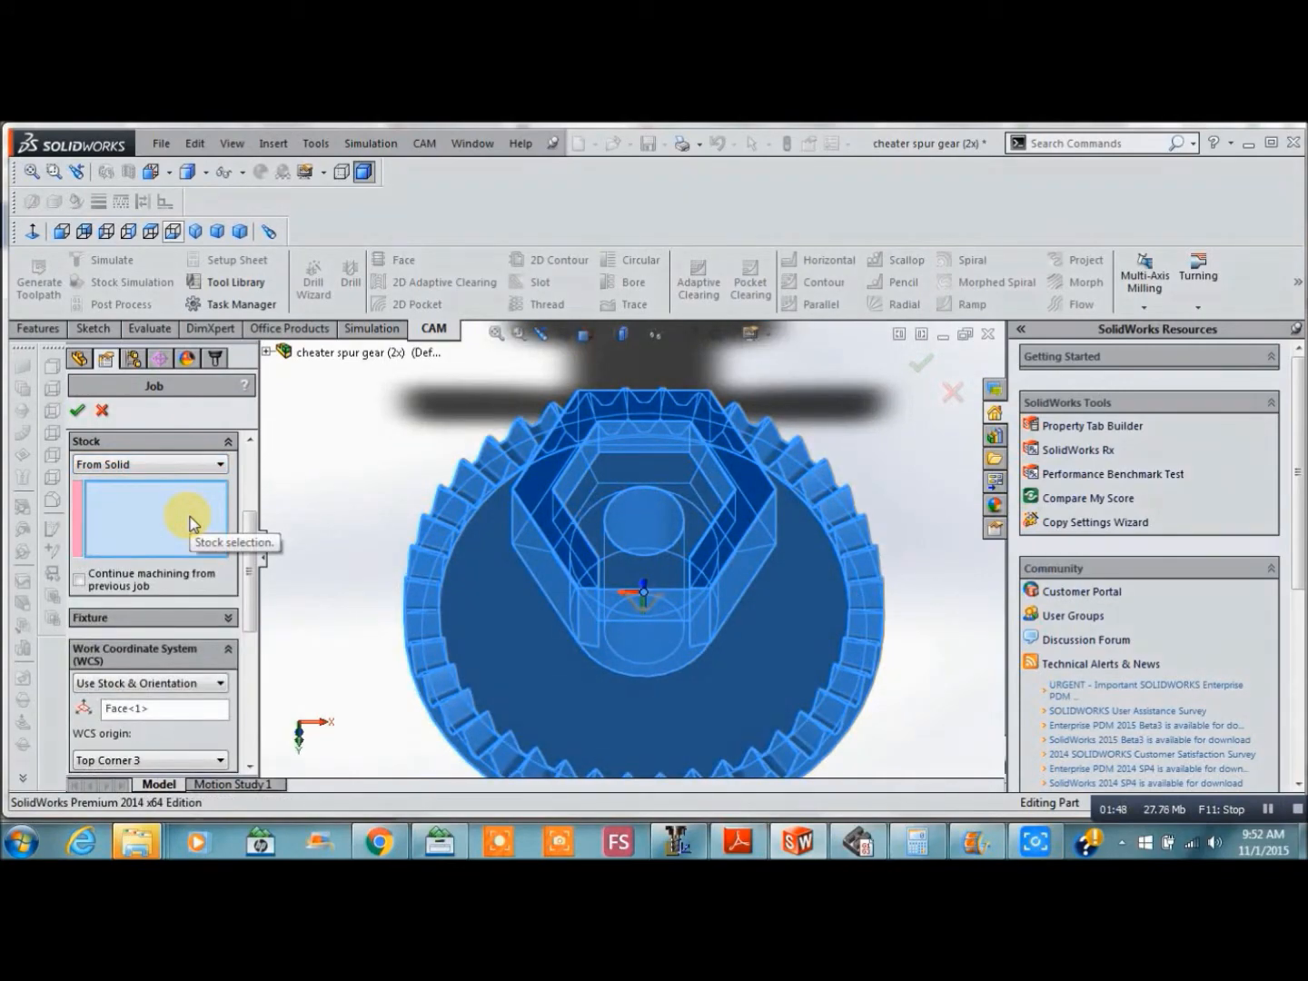
{"action": "left_click", "coordinate": [221, 464]}
{"action": "left_click", "coordinate": [182, 528]}
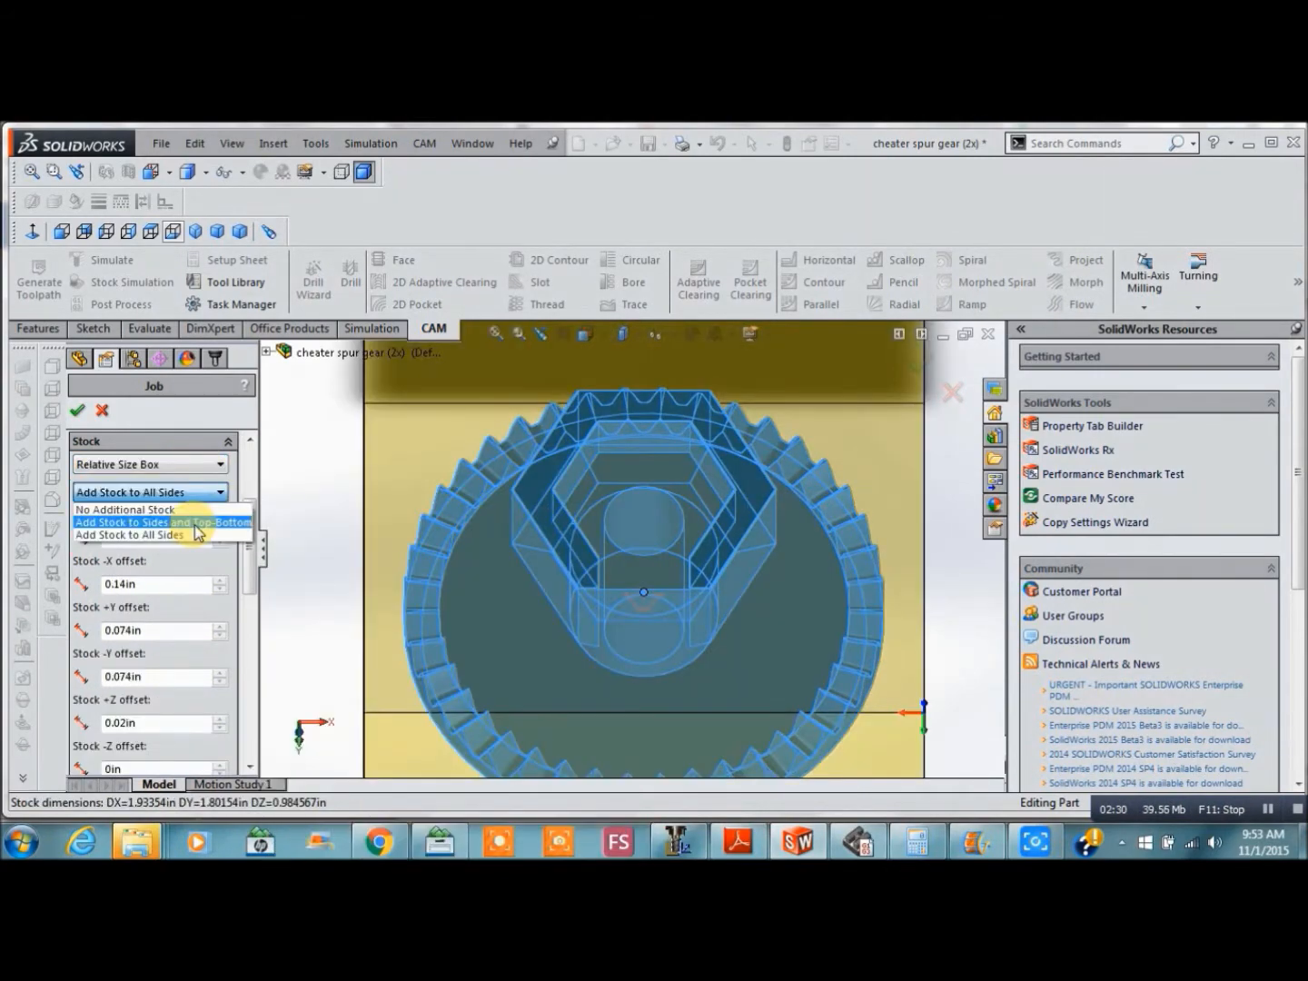
Try the Add Stock to Sides and Top-Bottom offset mode for the Relative Size Box, returning to Add Stock to All Sides
{"action": "left_click", "coordinate": [195, 524]}
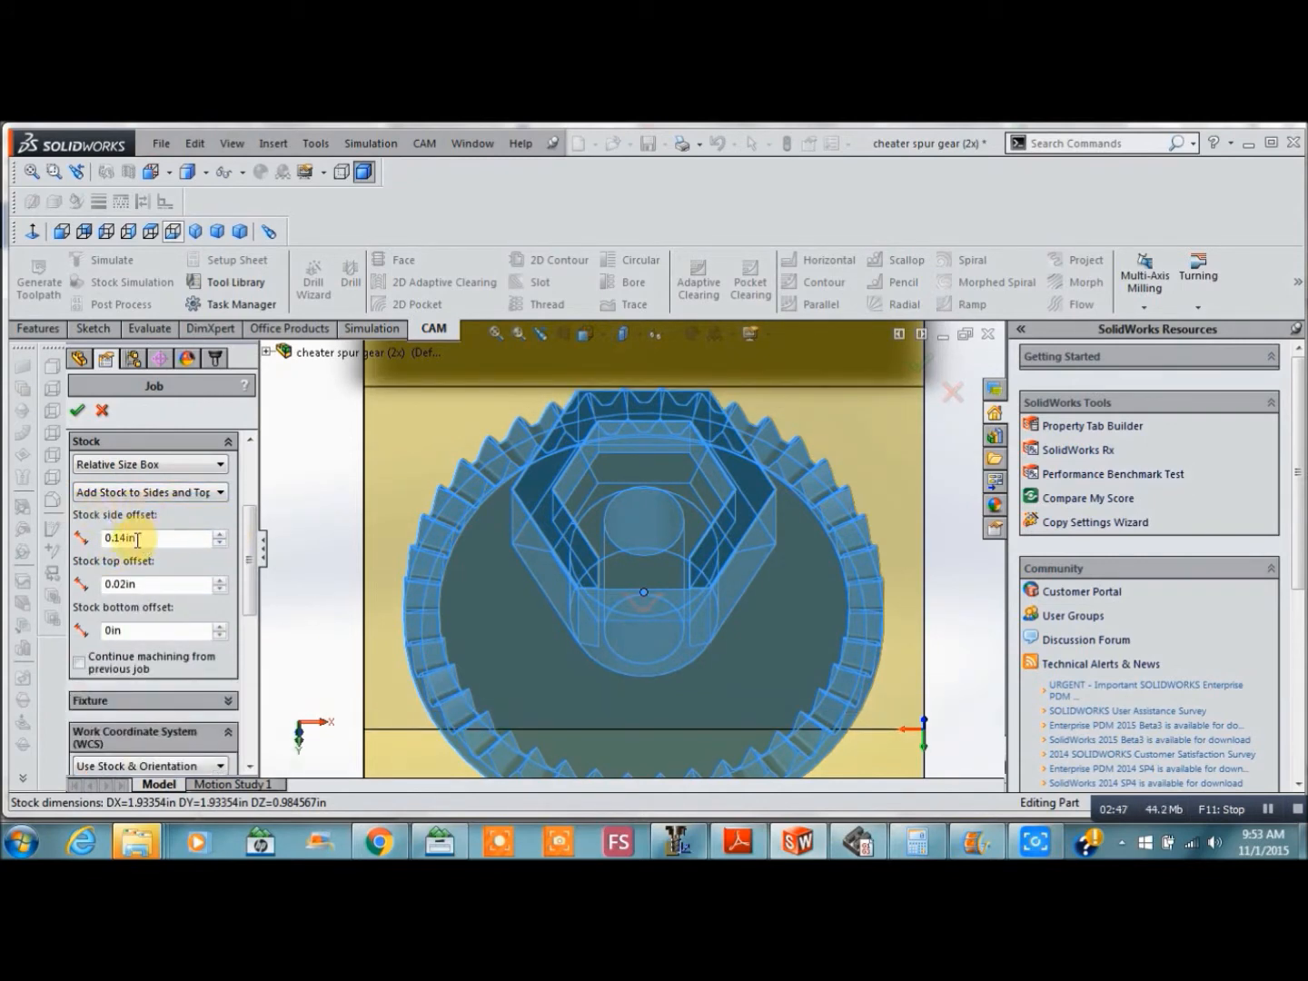
{"action": "mouse_move", "coordinate": [142, 509]}
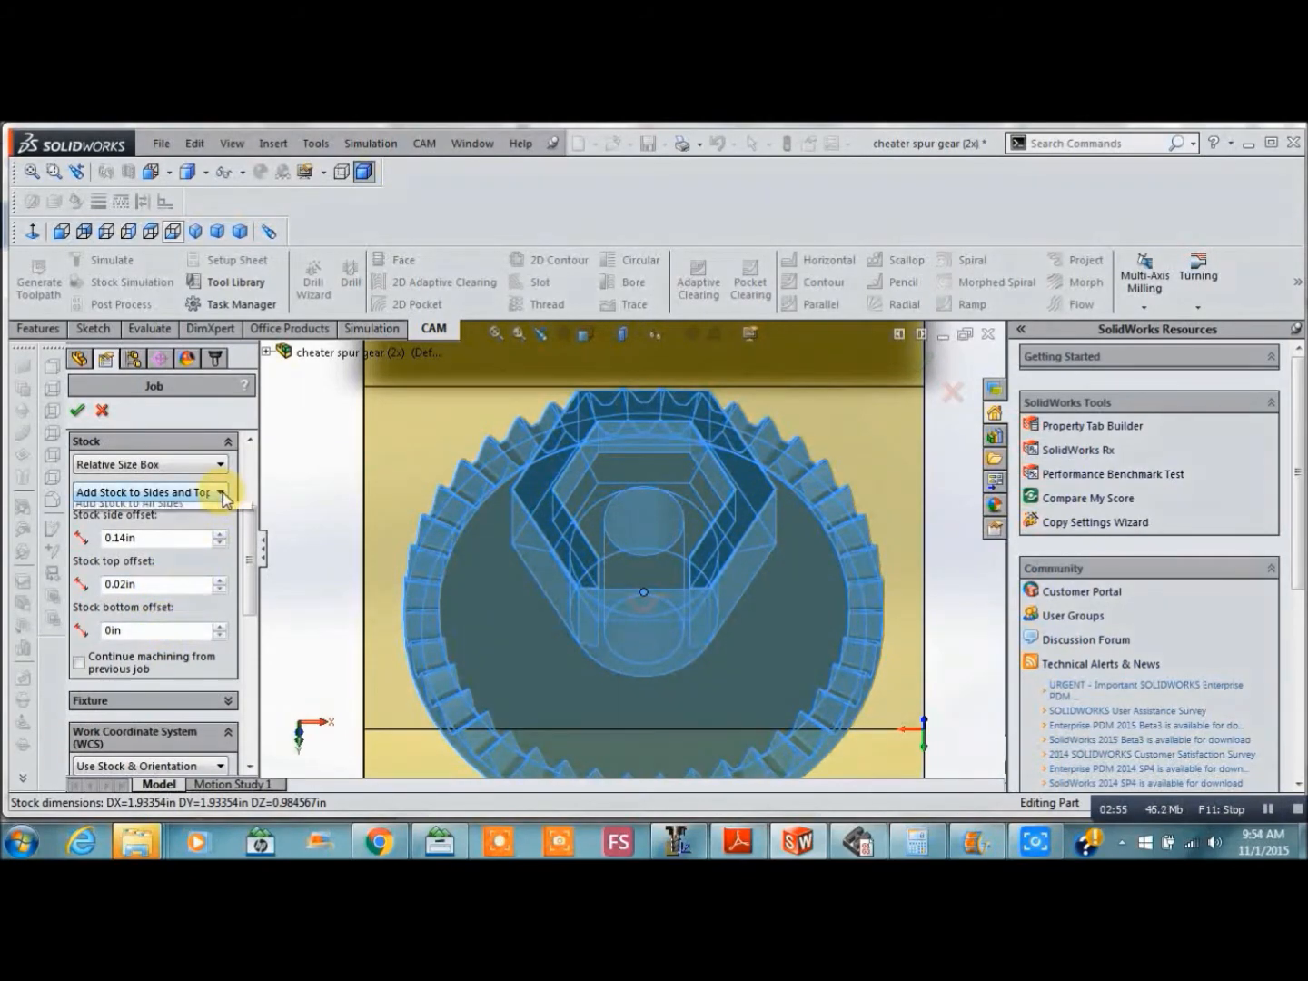
{"action": "left_click", "coordinate": [222, 492]}
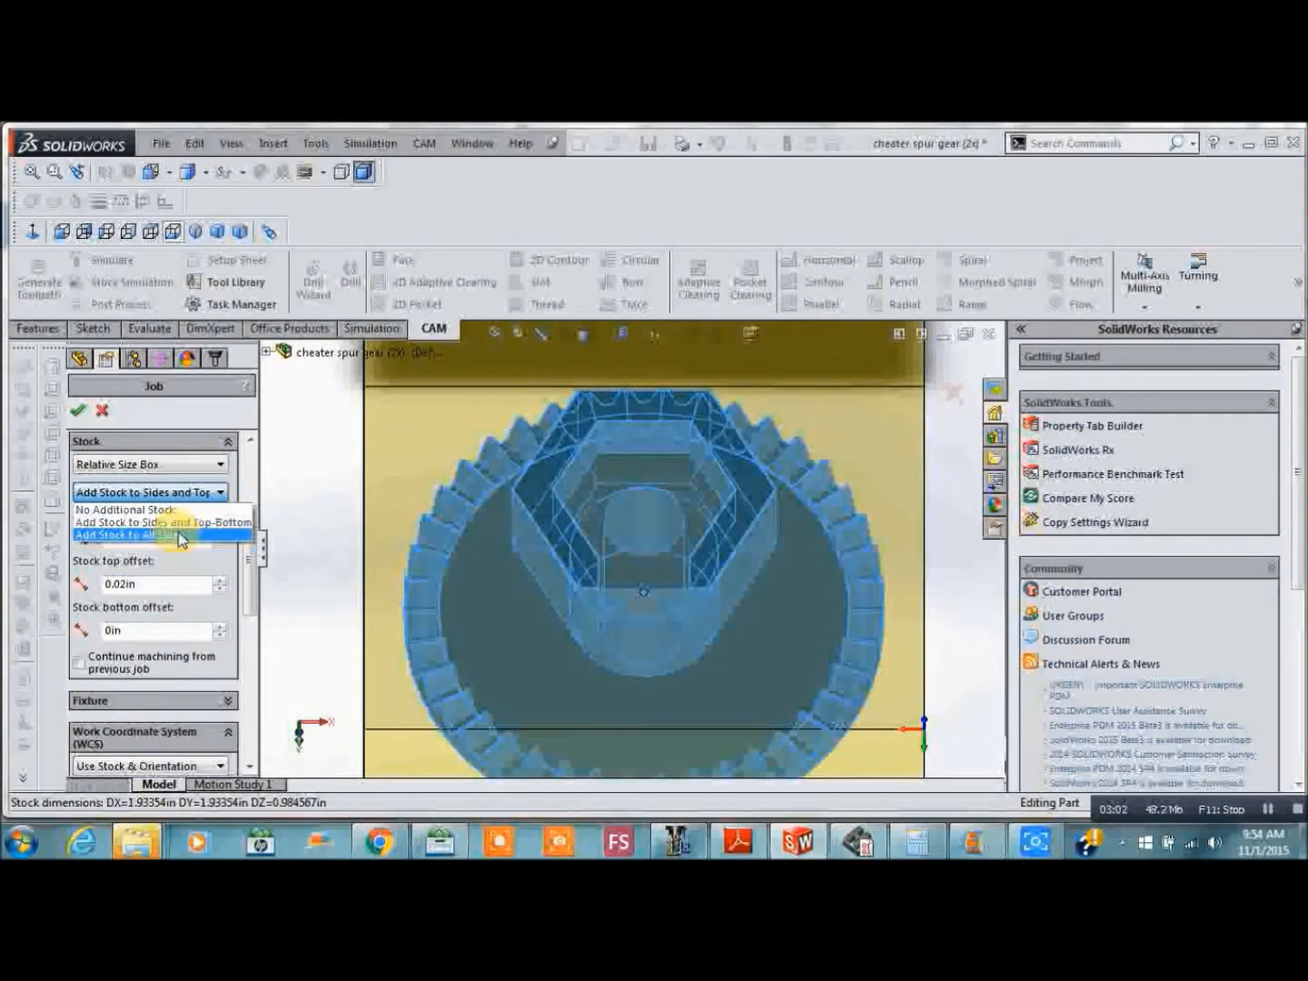
{"action": "left_click", "coordinate": [178, 536]}
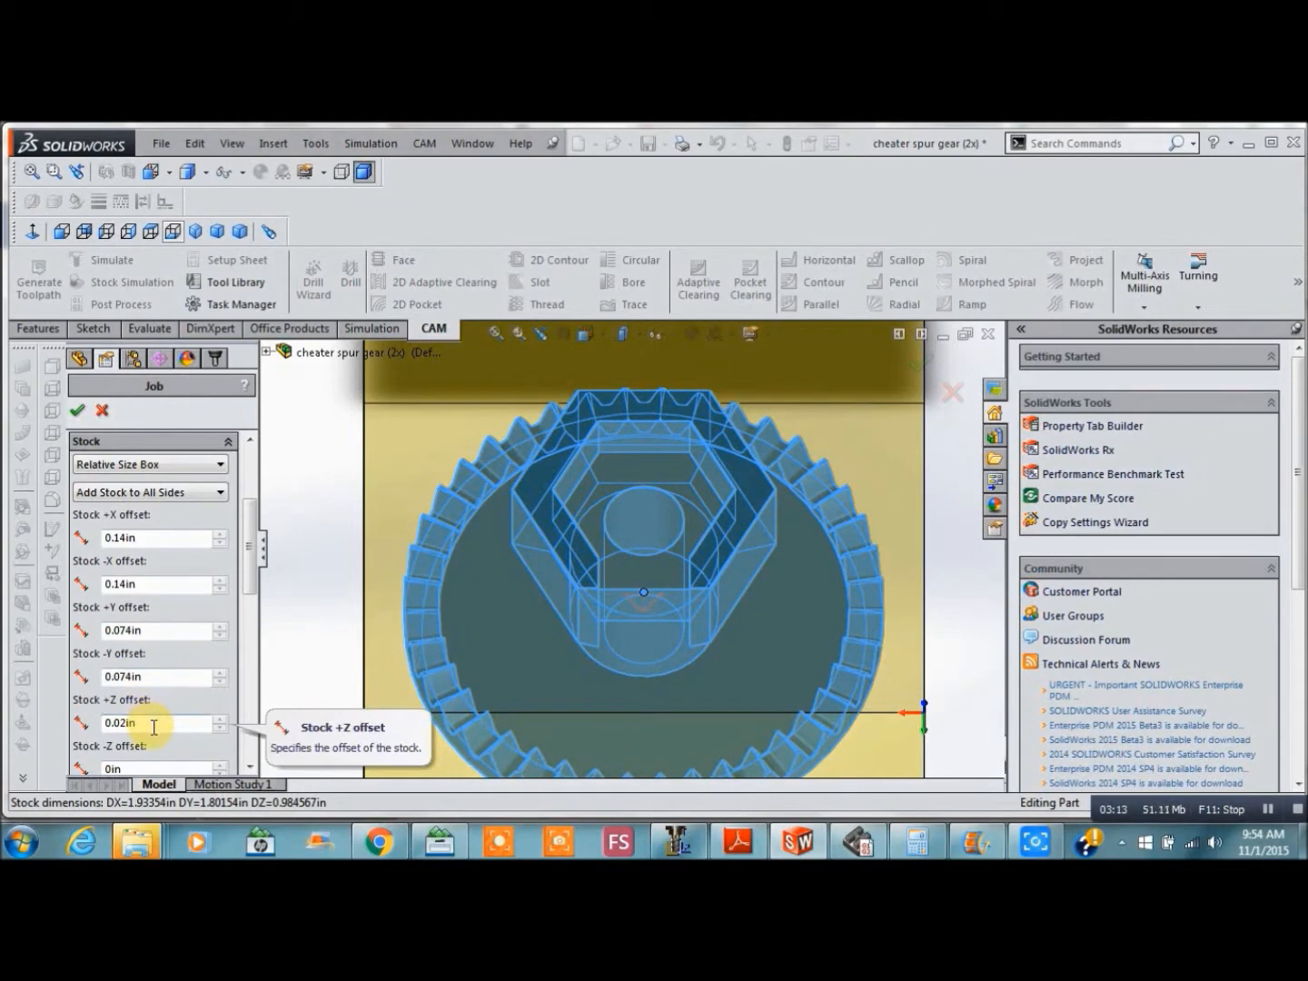
Examine the job's fixture section and its work coordinate system orientation options
{"action": "scroll", "coordinate": [255, 727], "scroll_direction": "down", "scroll_amount": 3}
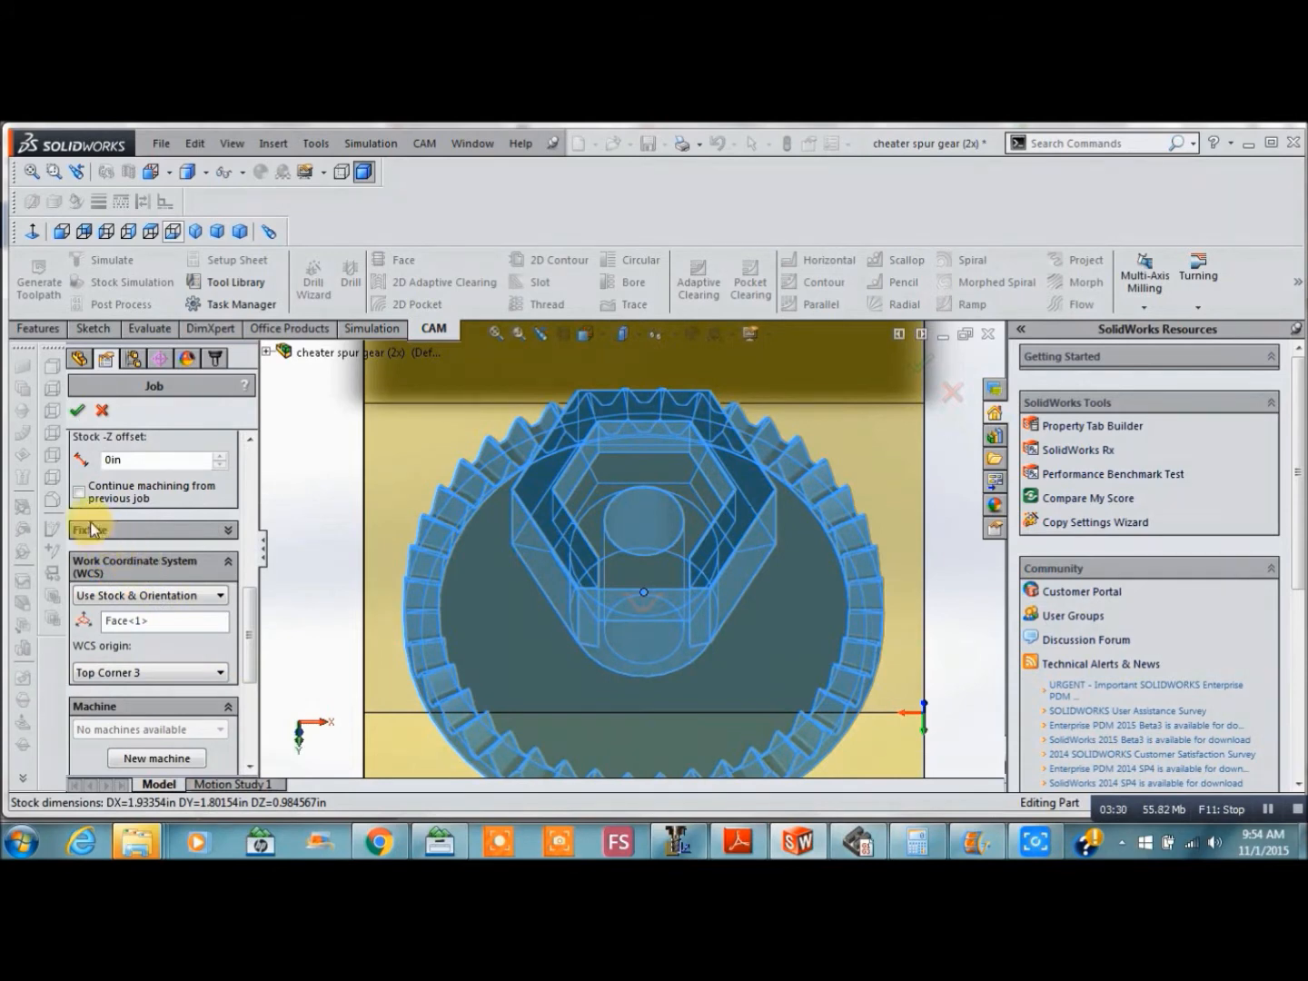
{"action": "left_click", "coordinate": [231, 531]}
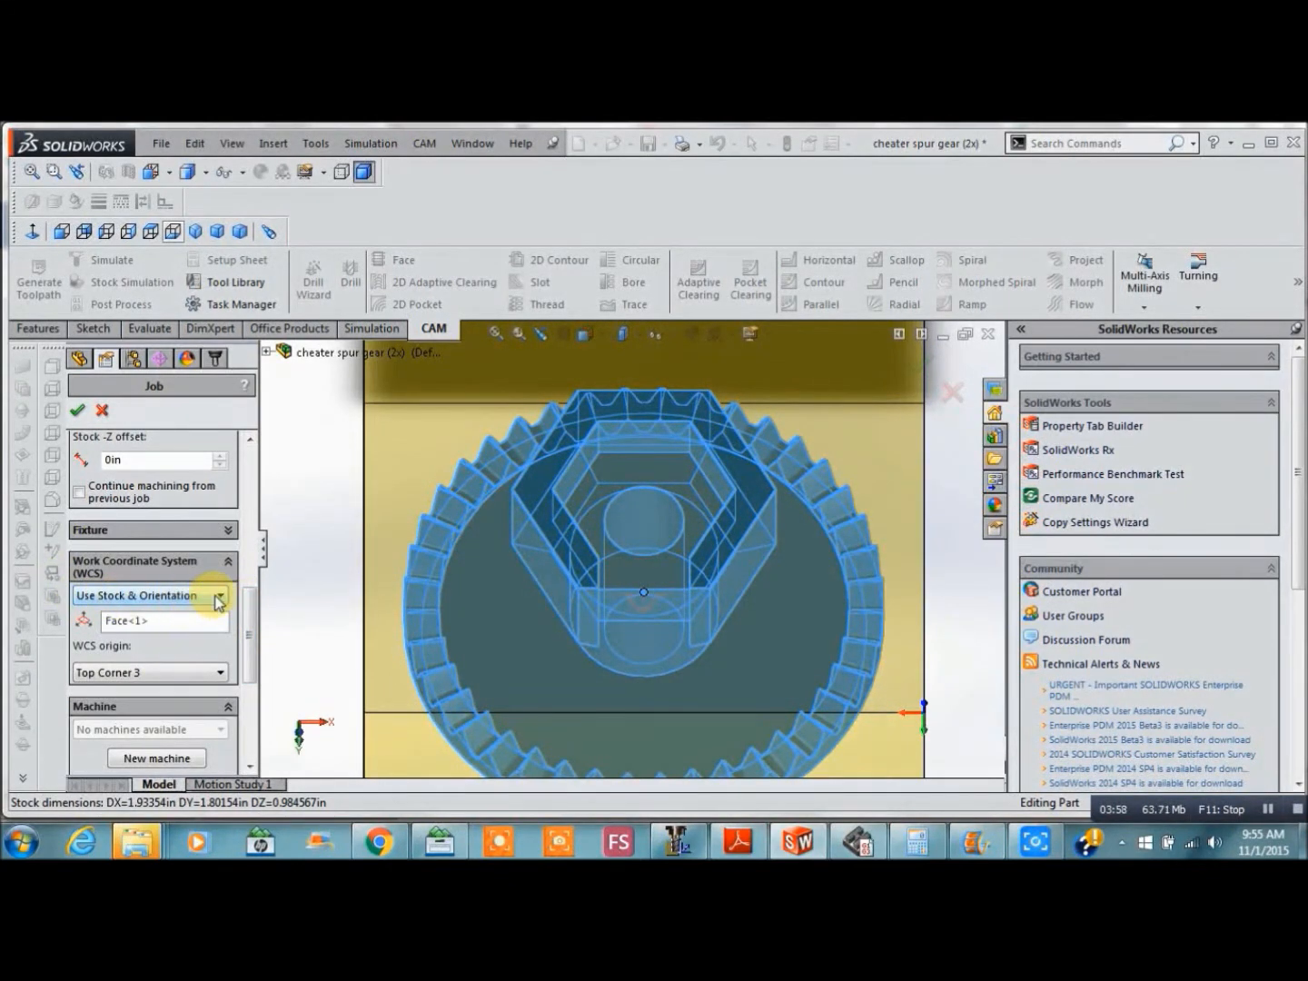
{"action": "left_click", "coordinate": [217, 597]}
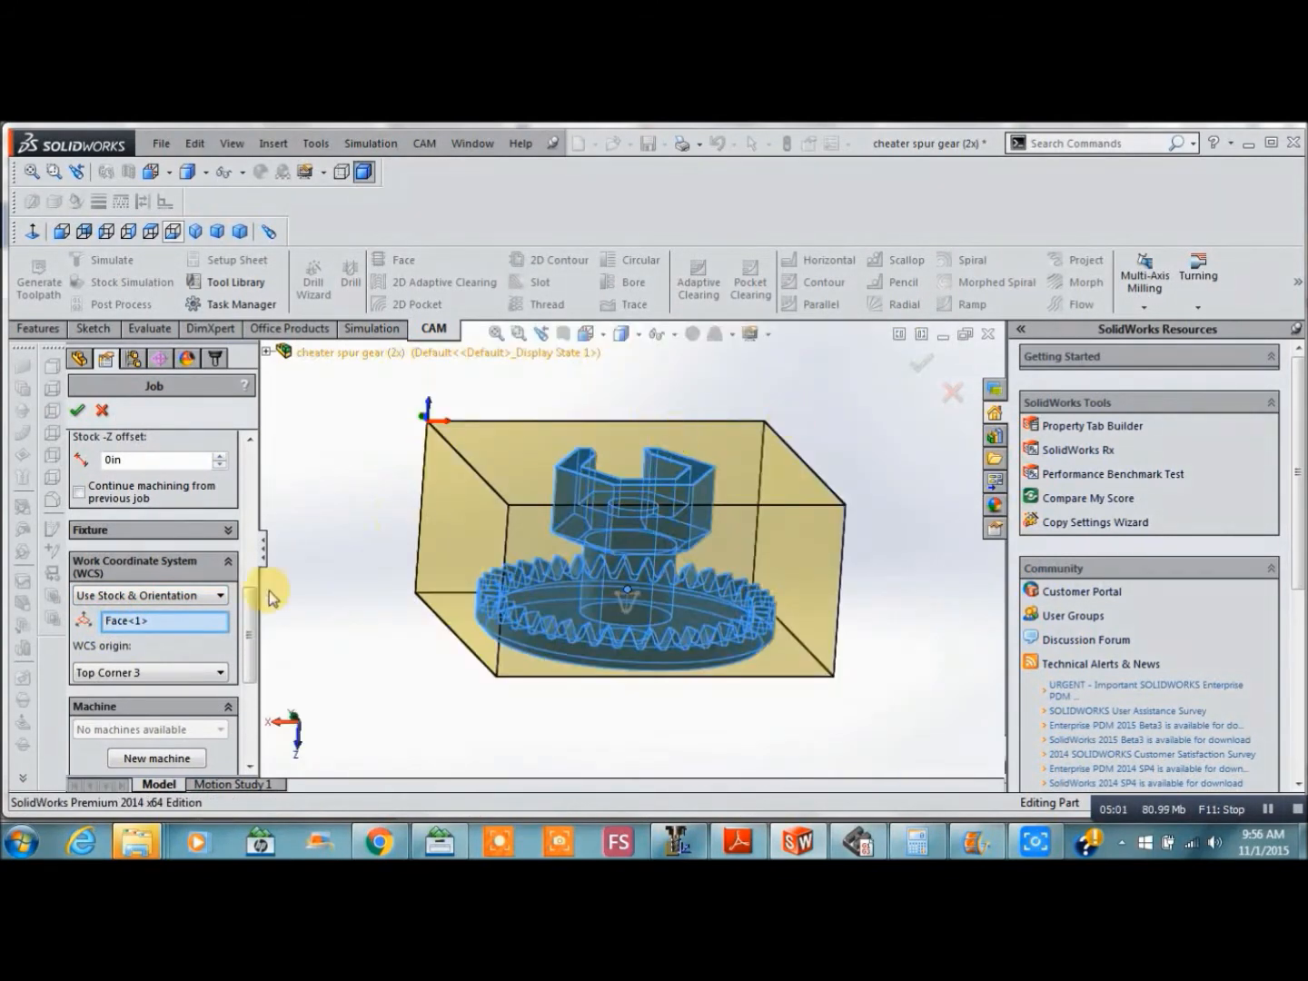
Try Top Center and Middle Side 1 as the WCS origin, returning to Top Corner 3
{"action": "left_click", "coordinate": [223, 672]}
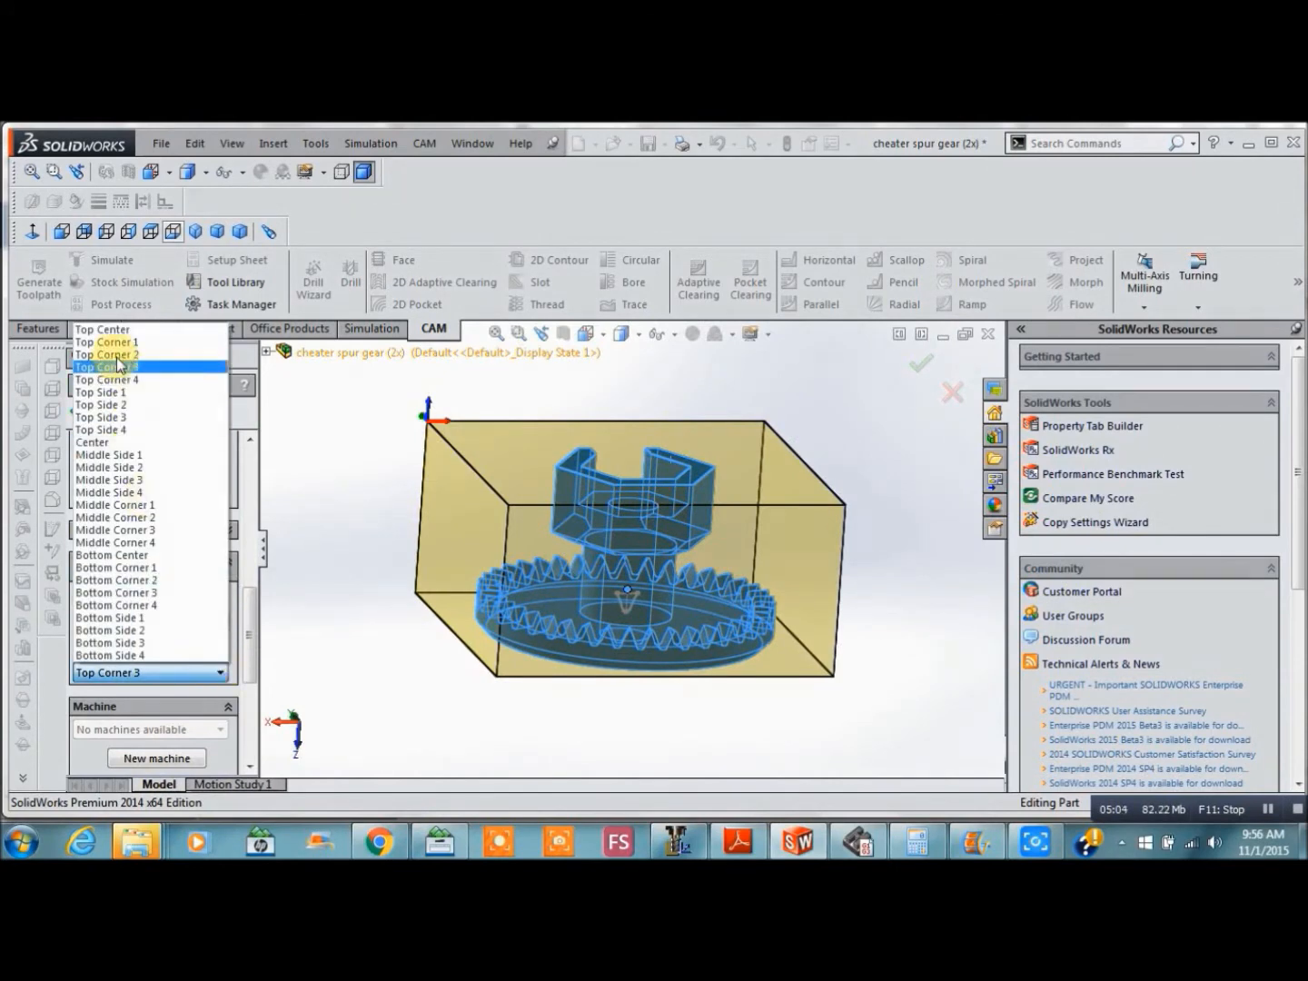
{"action": "left_click", "coordinate": [106, 329]}
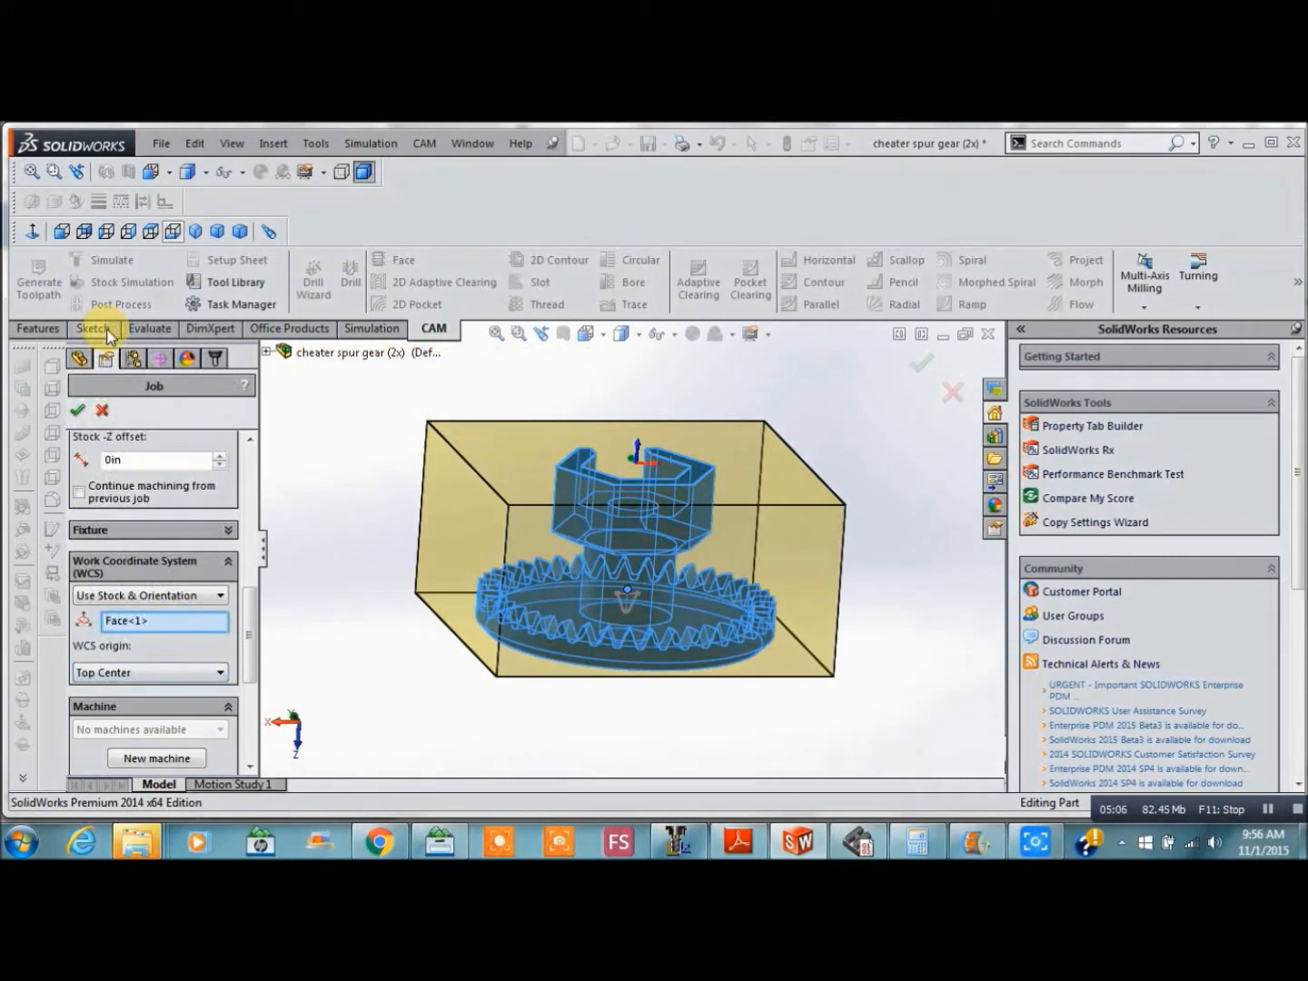
{"action": "left_click", "coordinate": [221, 673]}
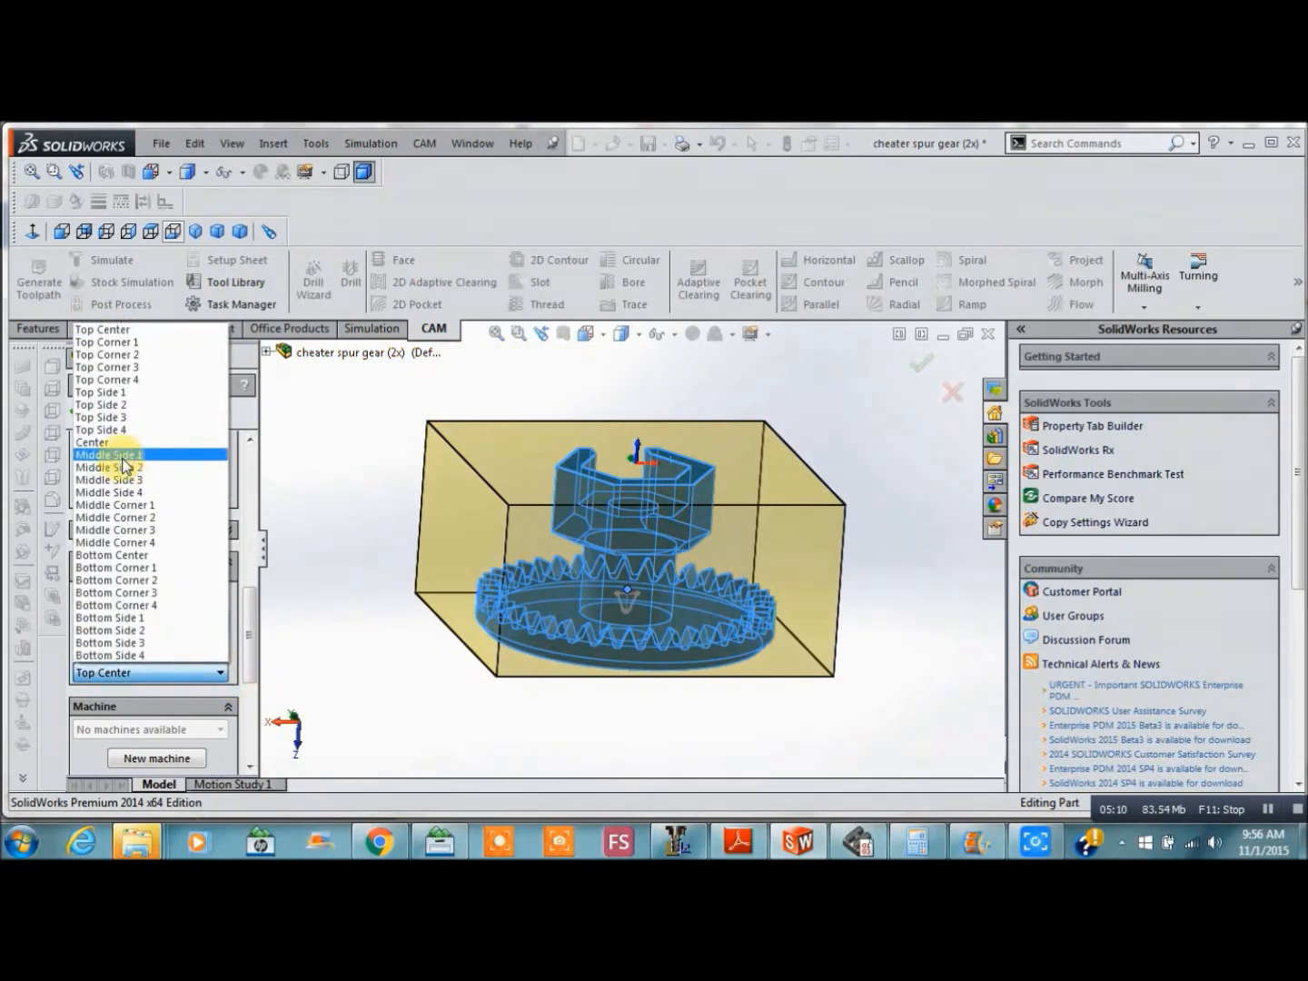
{"action": "left_click", "coordinate": [123, 455]}
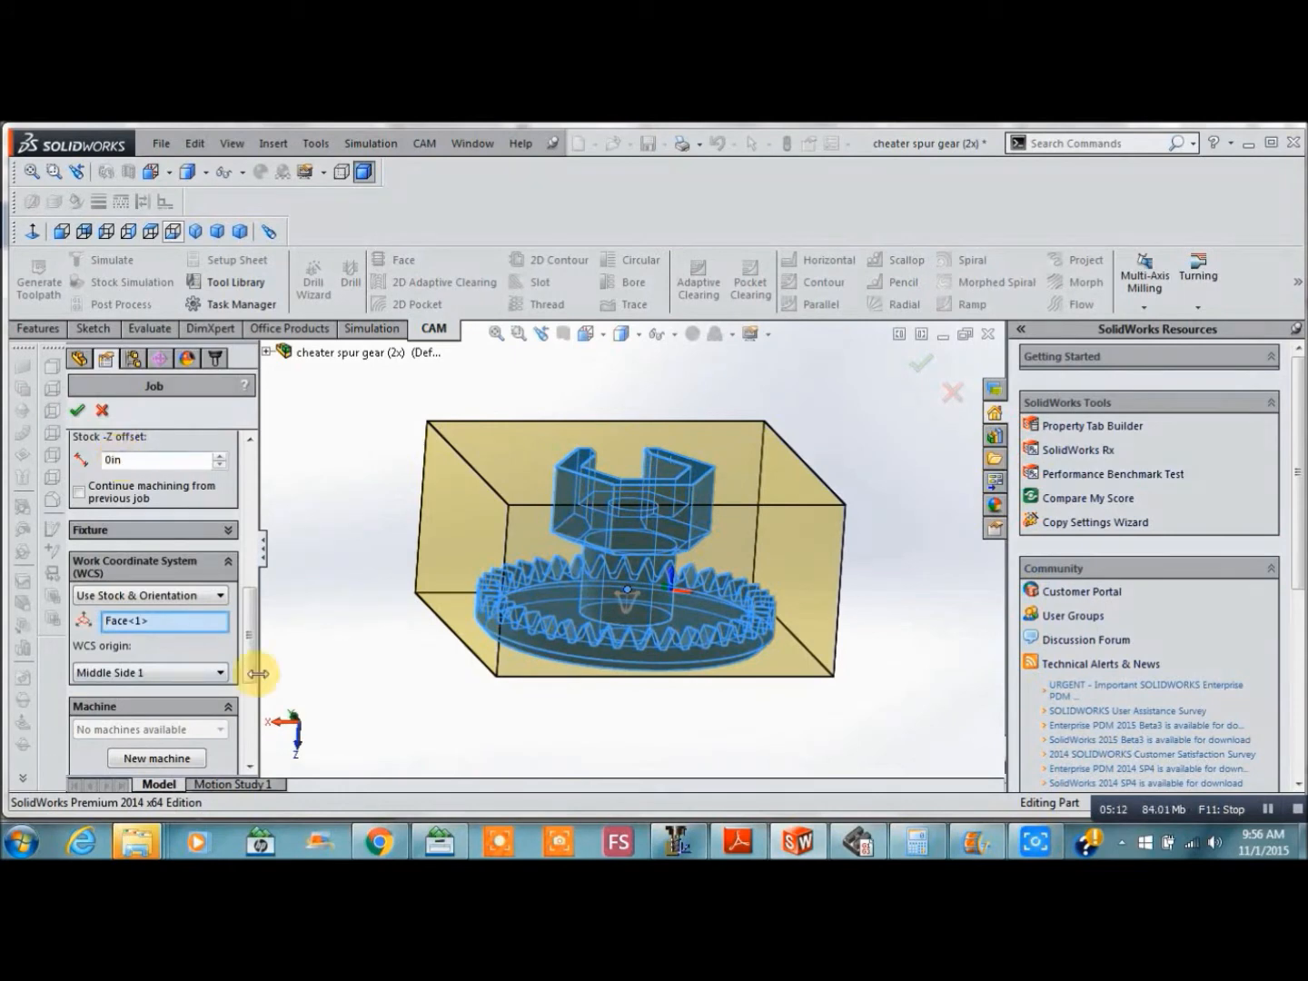
{"action": "left_click", "coordinate": [221, 673]}
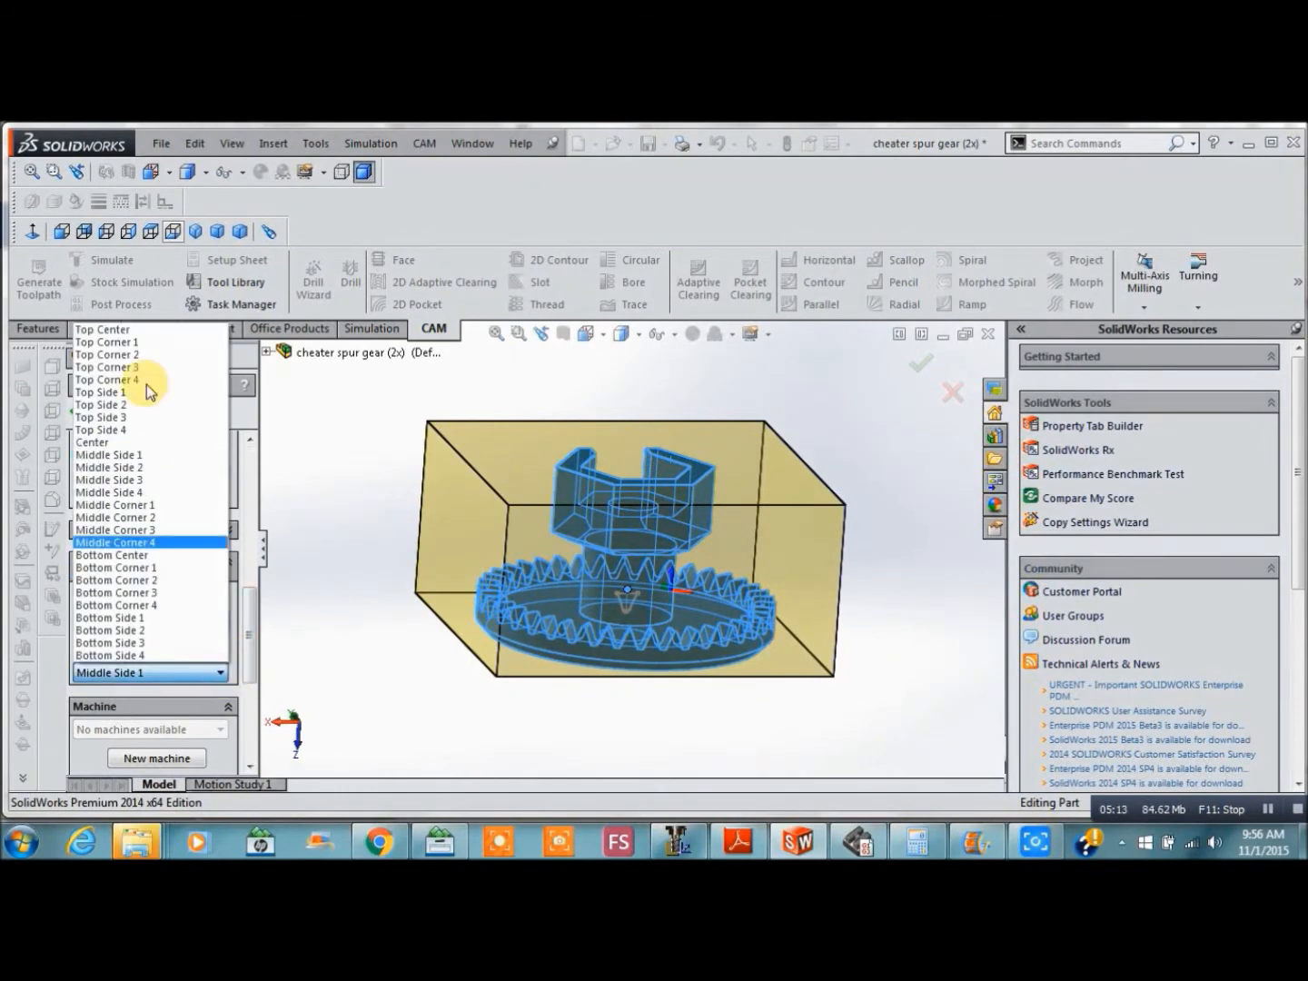
{"action": "left_click", "coordinate": [107, 367]}
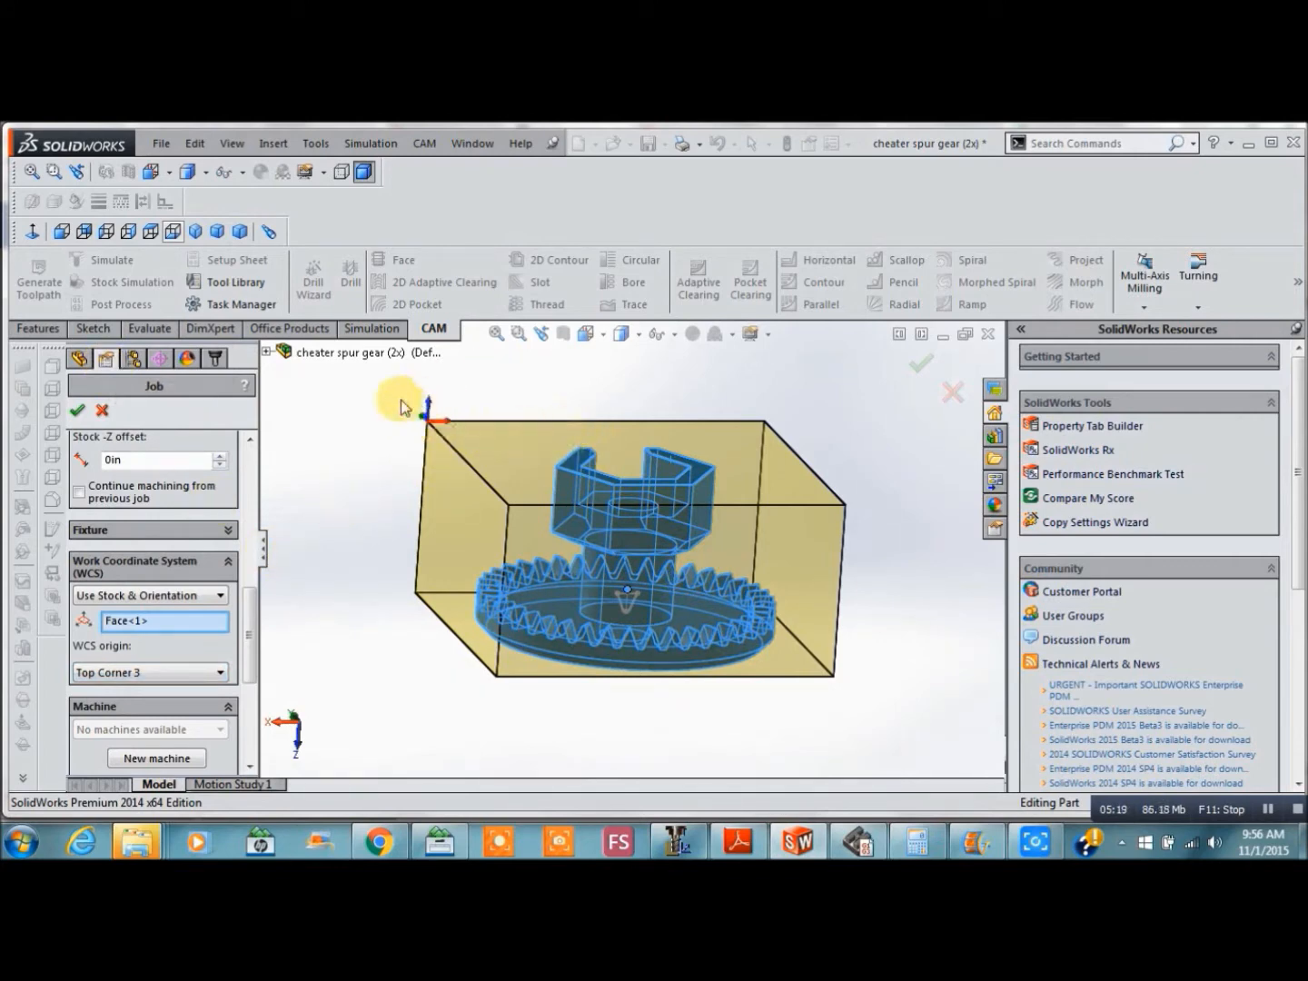
Check the job's machine and post-processing settings and accept the job
{"action": "scroll", "coordinate": [247, 715], "scroll_direction": "down", "scroll_amount": 2}
{"action": "scroll", "coordinate": [247, 716], "scroll_direction": "down", "scroll_amount": 4}
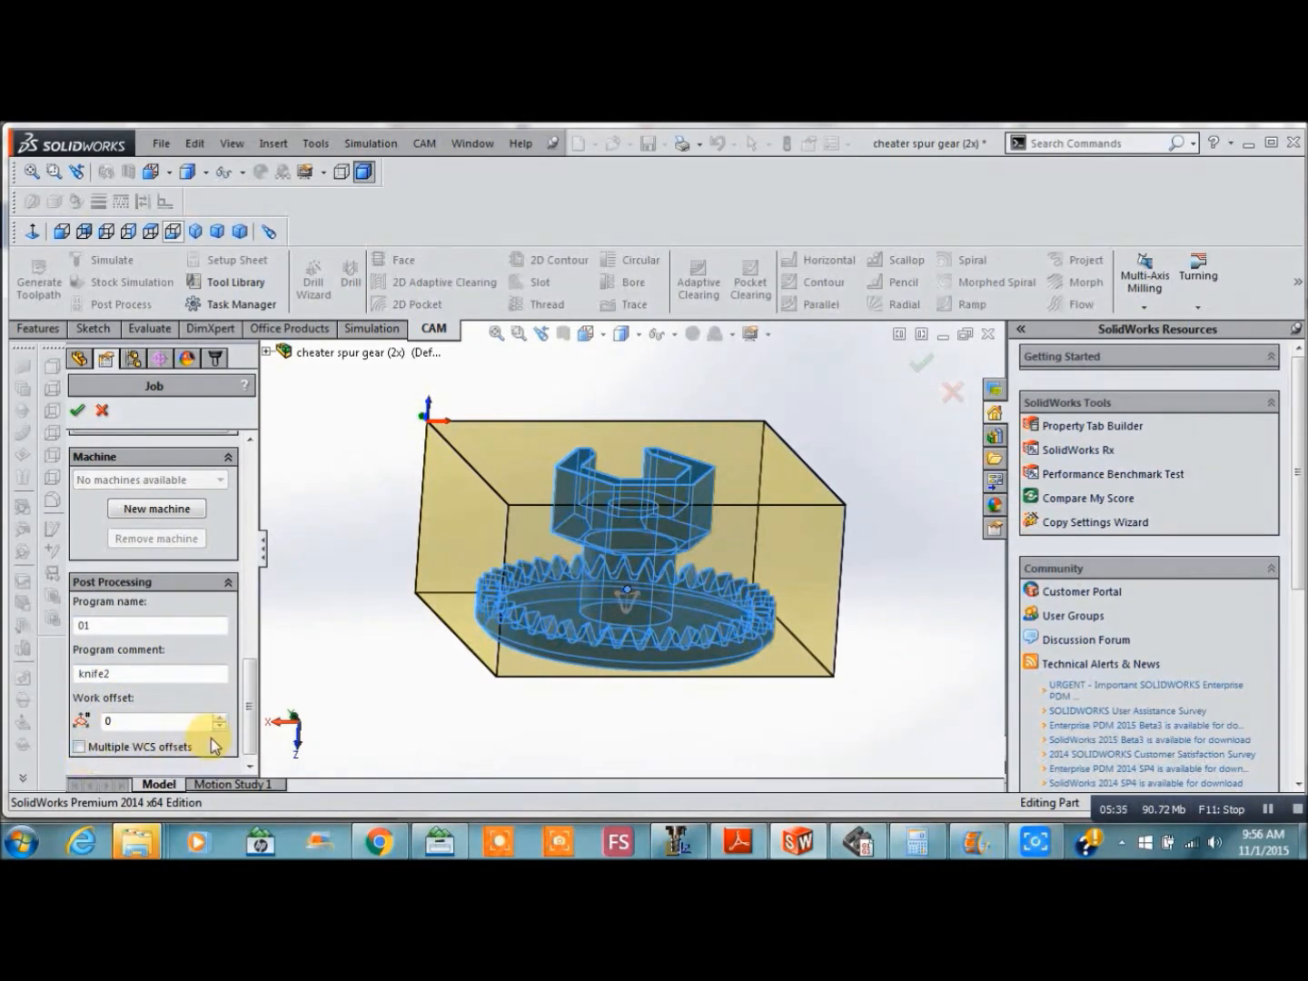
{"action": "left_click", "coordinate": [78, 411]}
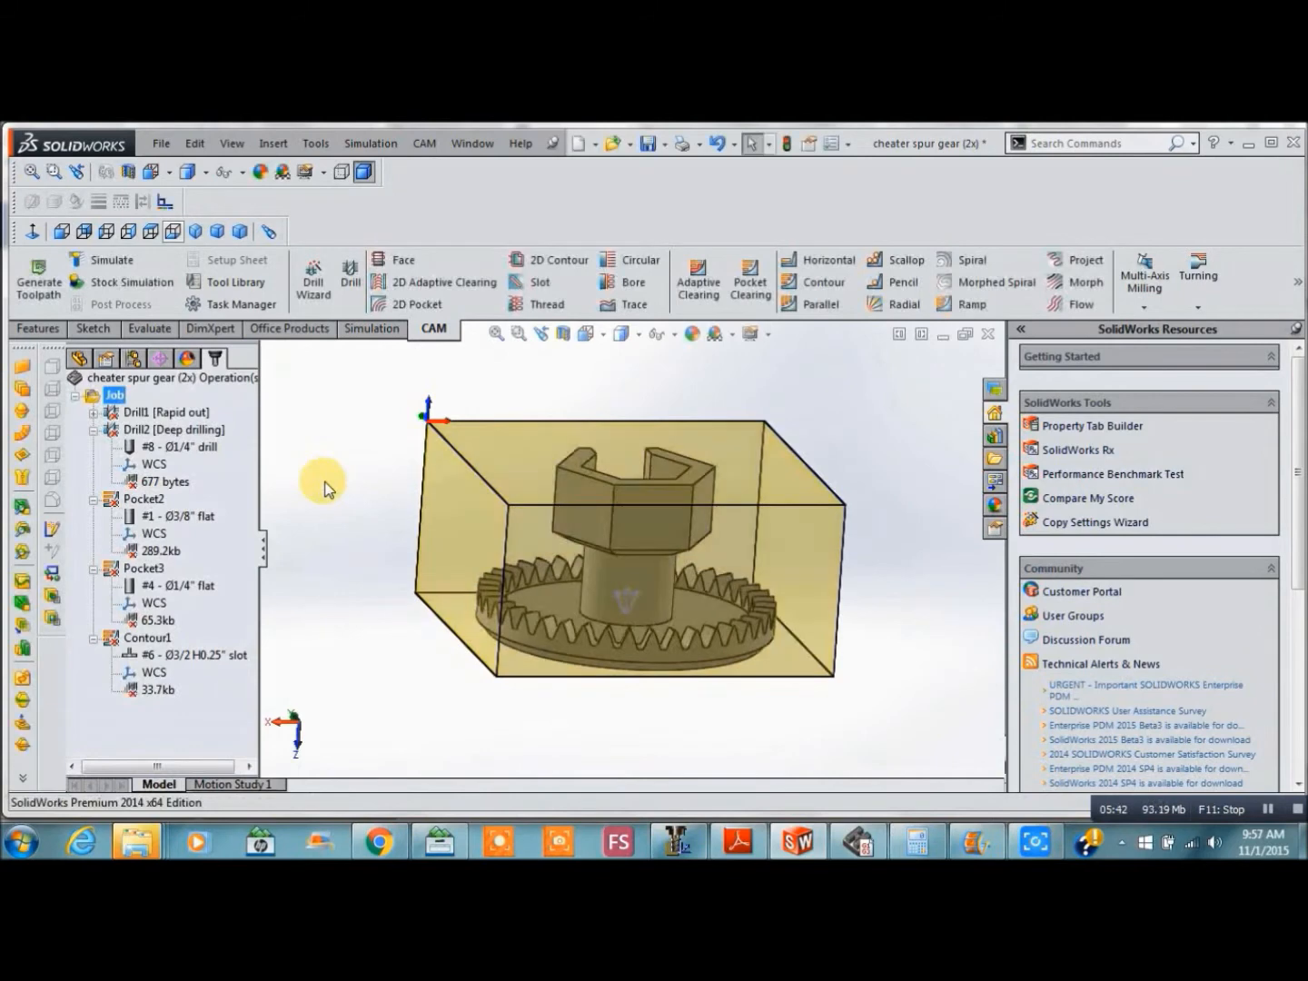
Open the Drill1 operation for editing and bring up its tool selection library
{"action": "left_click", "coordinate": [113, 414]}
{"action": "right_click", "coordinate": [112, 416]}
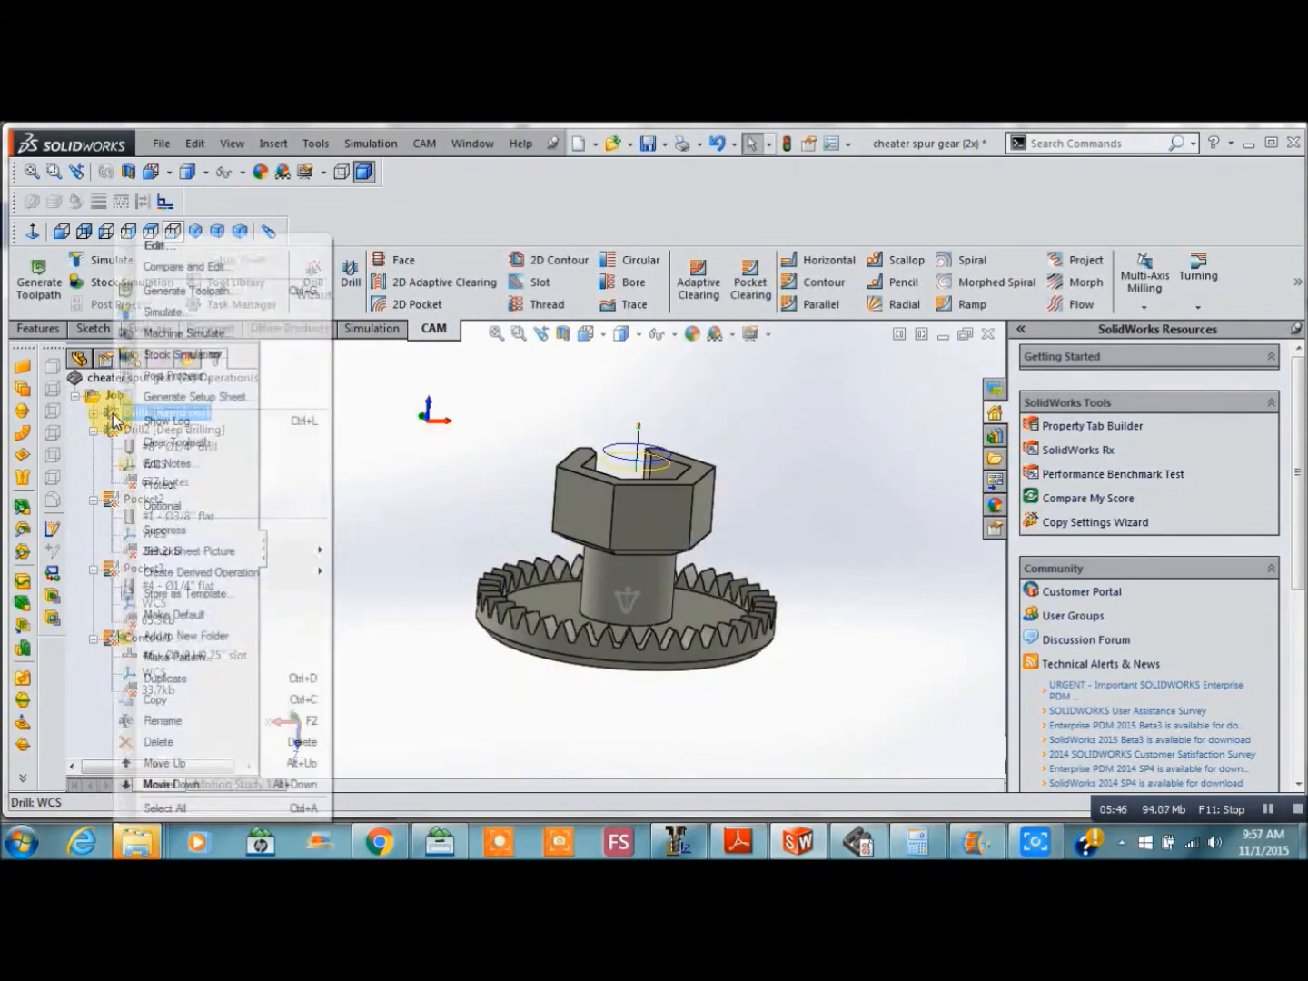
{"action": "left_click", "coordinate": [155, 245]}
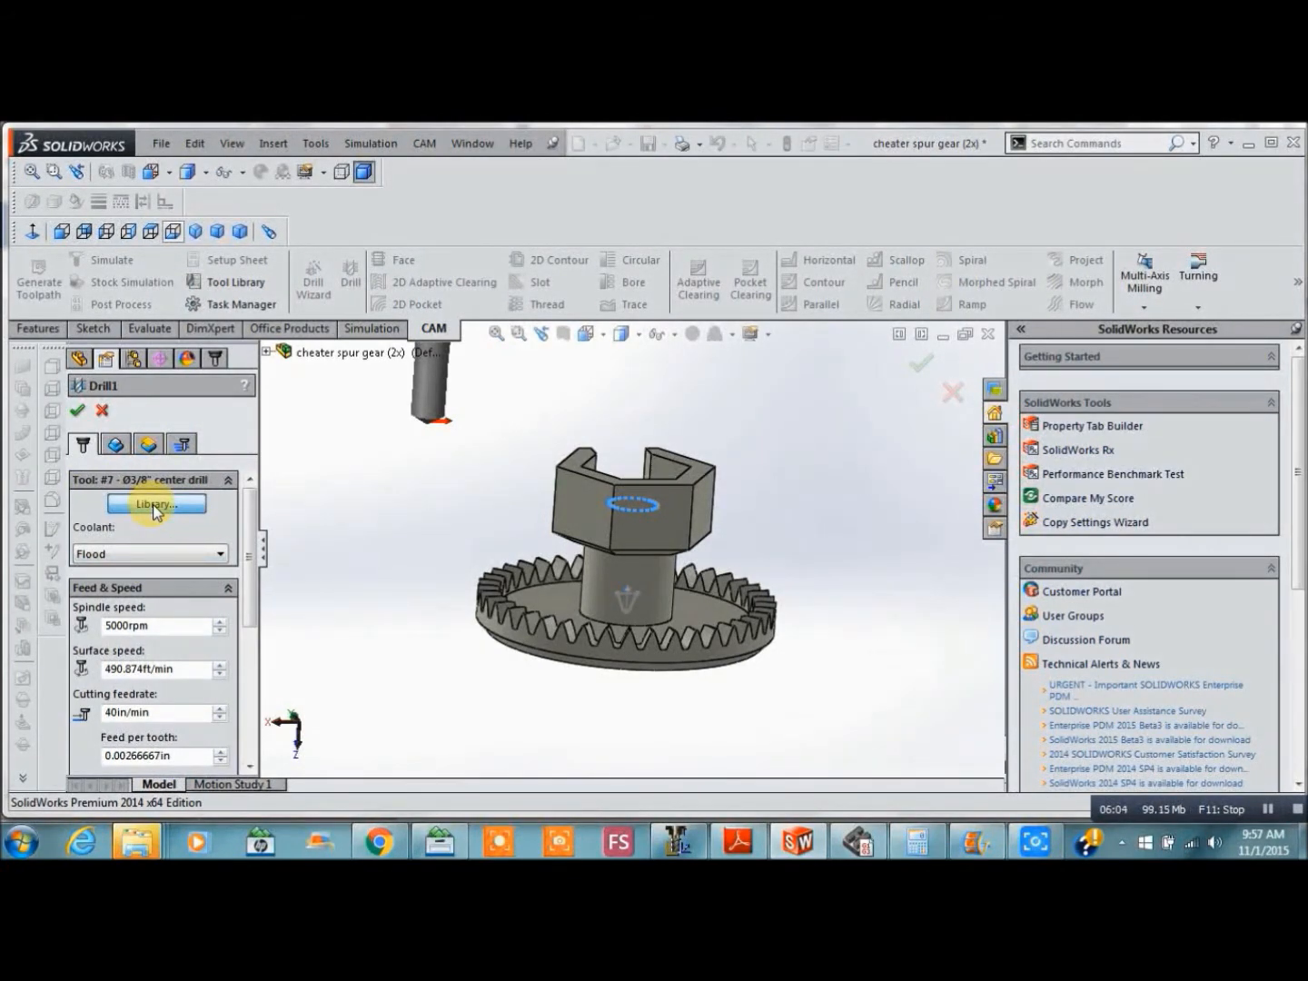
{"action": "left_click", "coordinate": [152, 504]}
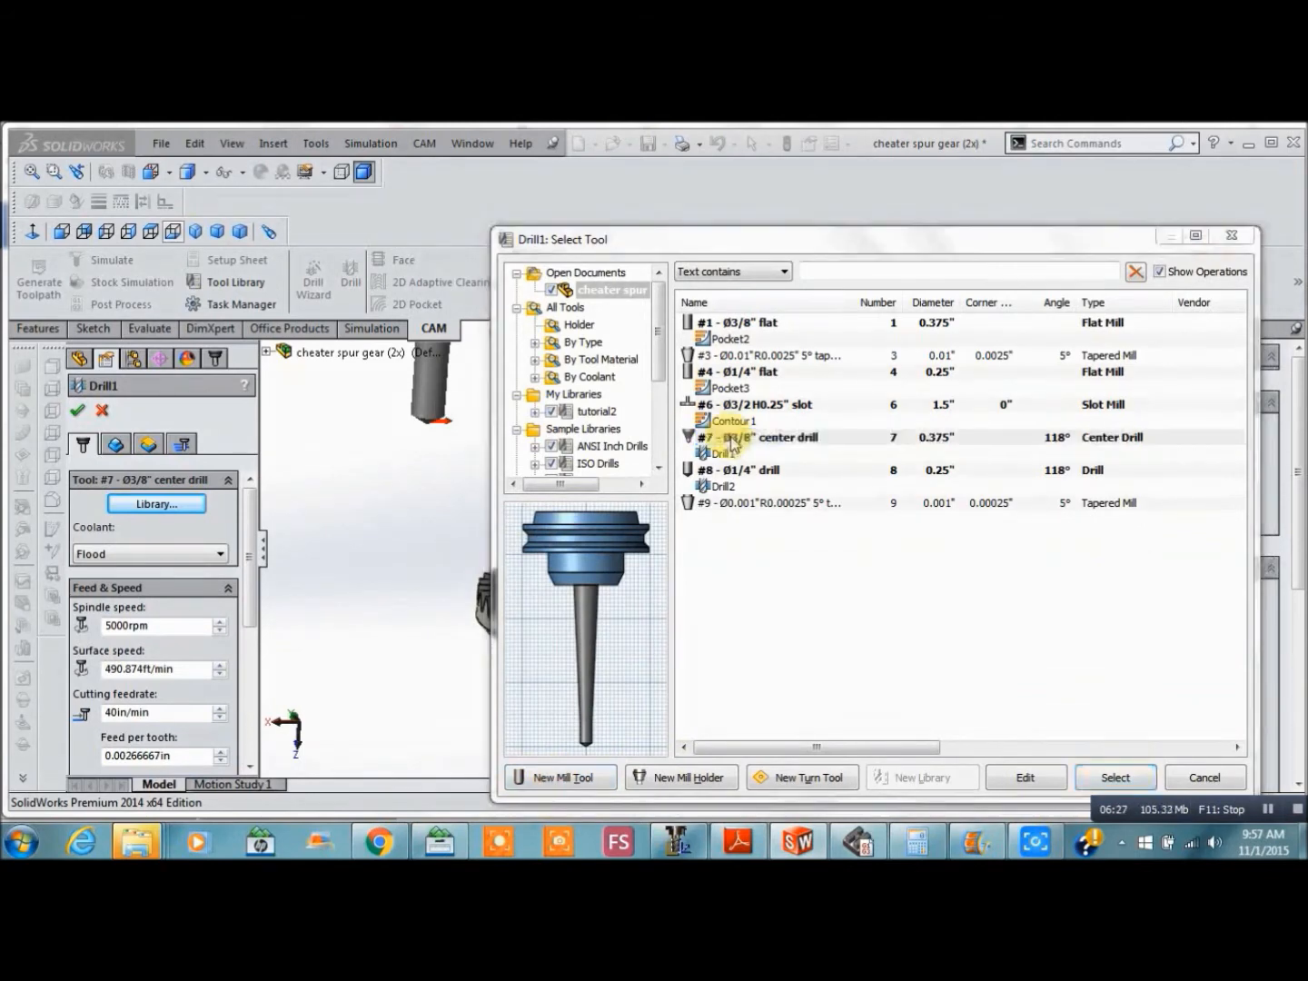
Open tool #7, the 3/8" center drill, for editing and keep its cutter type as Center Drill
{"action": "double_click", "coordinate": [734, 437]}
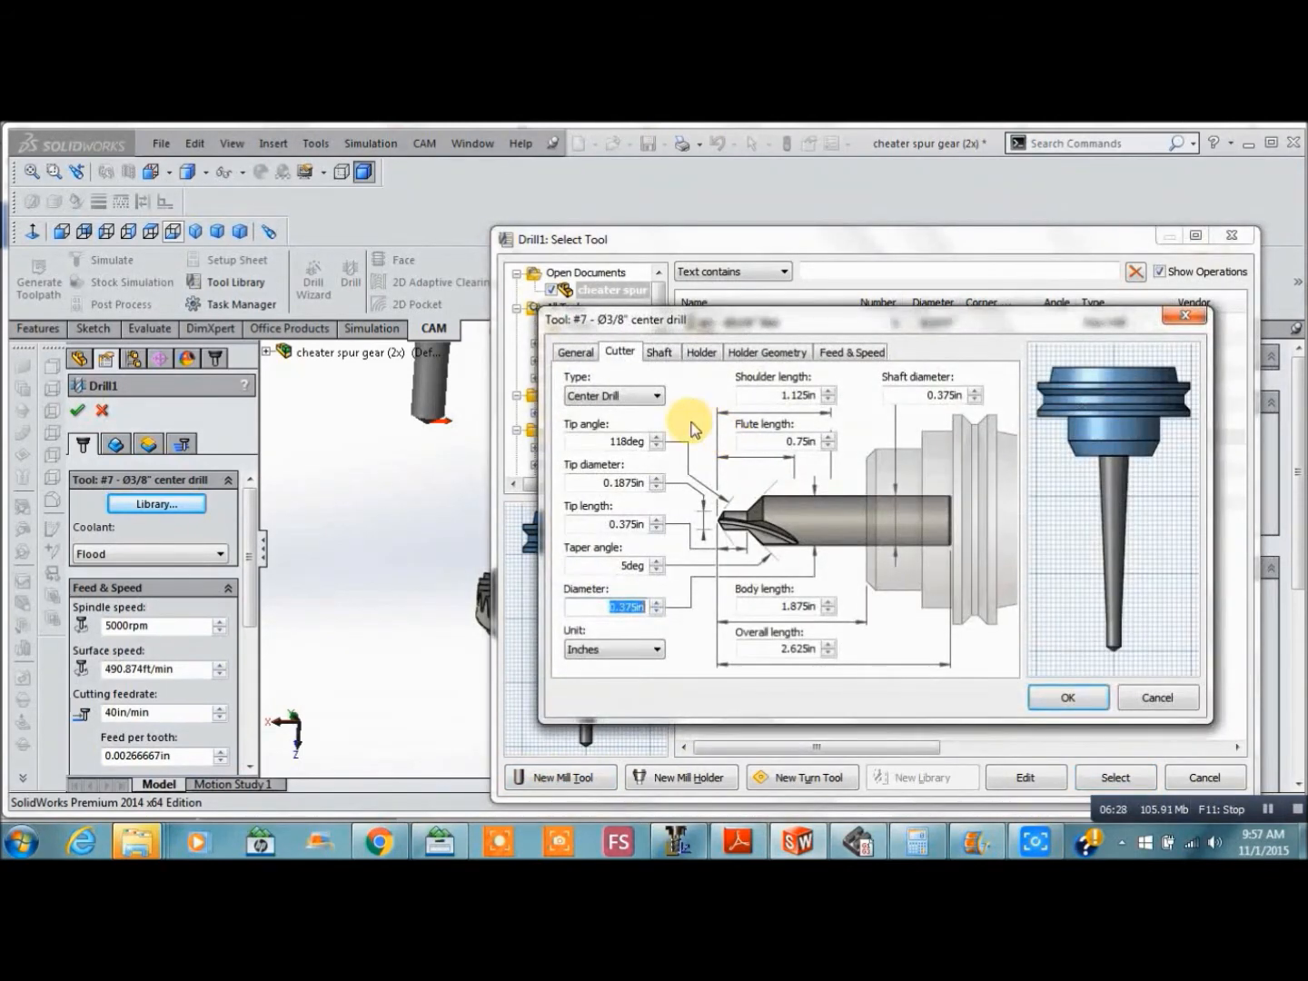
{"action": "left_click", "coordinate": [660, 400]}
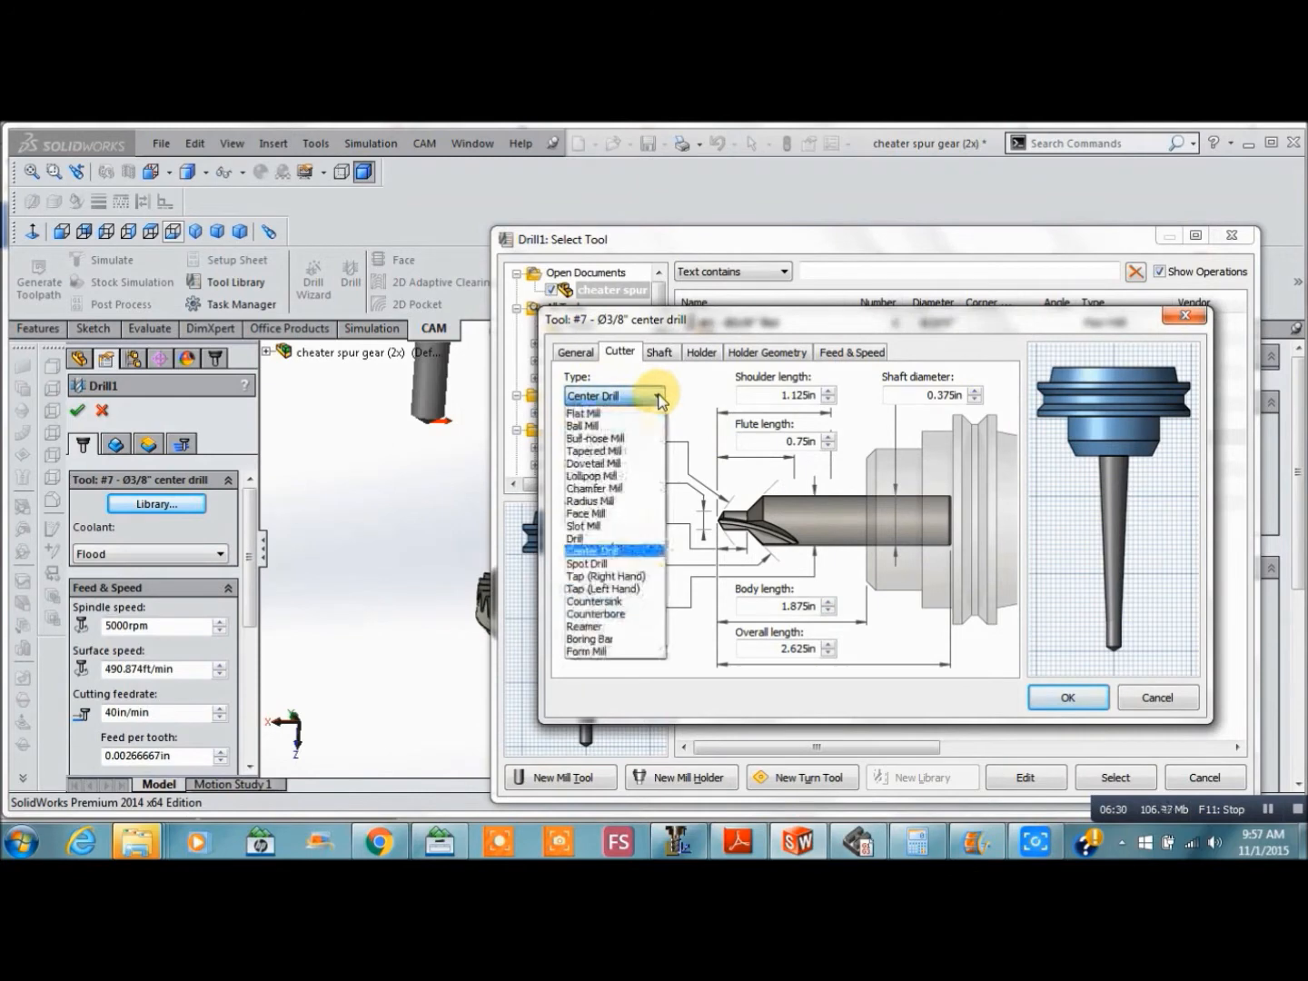
{"action": "left_click", "coordinate": [604, 551]}
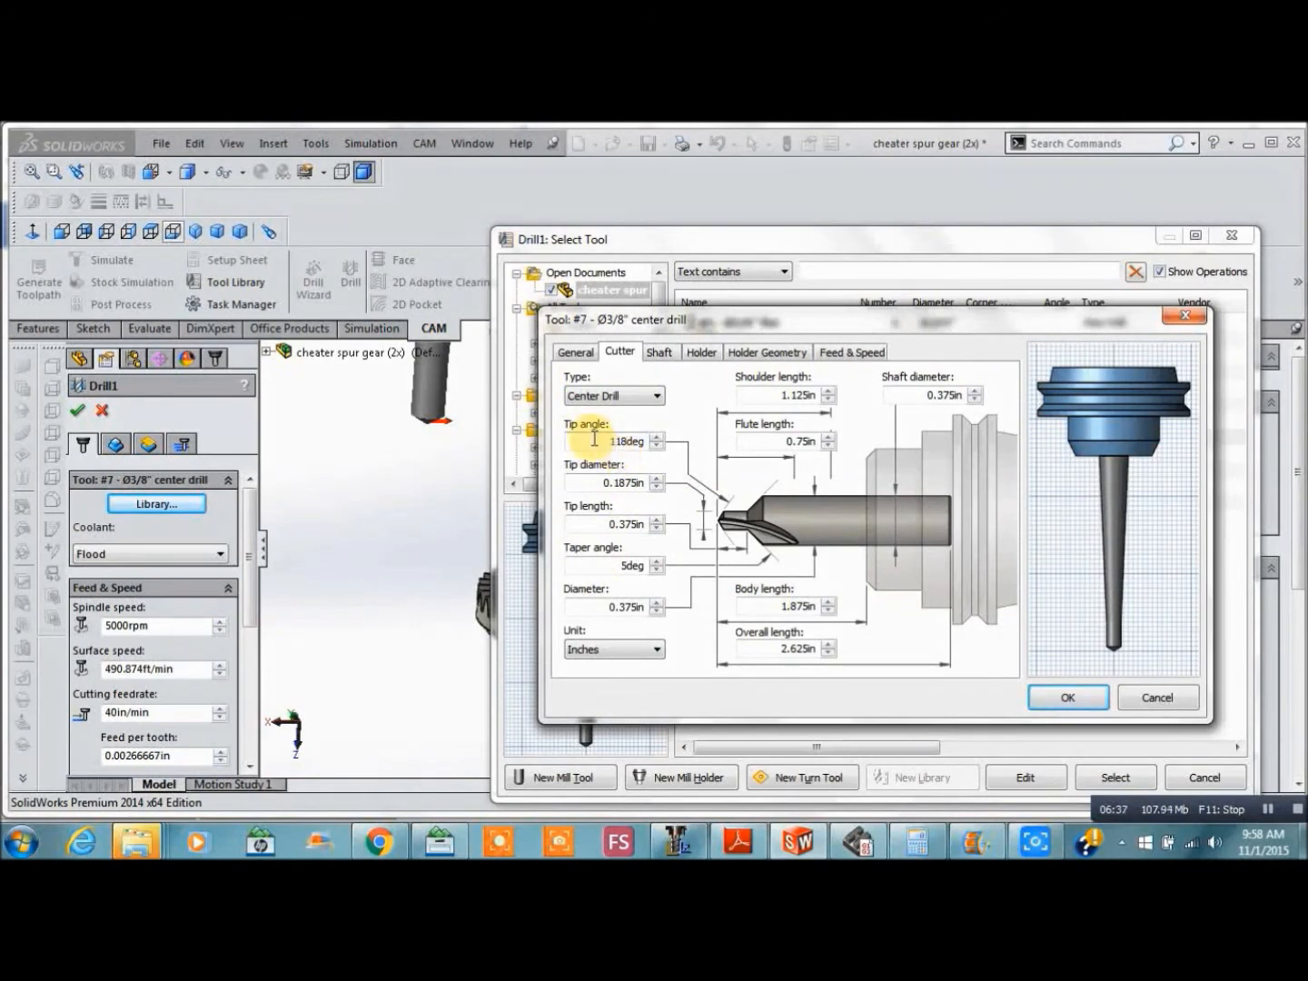
{"action": "left_click", "coordinate": [1063, 696]}
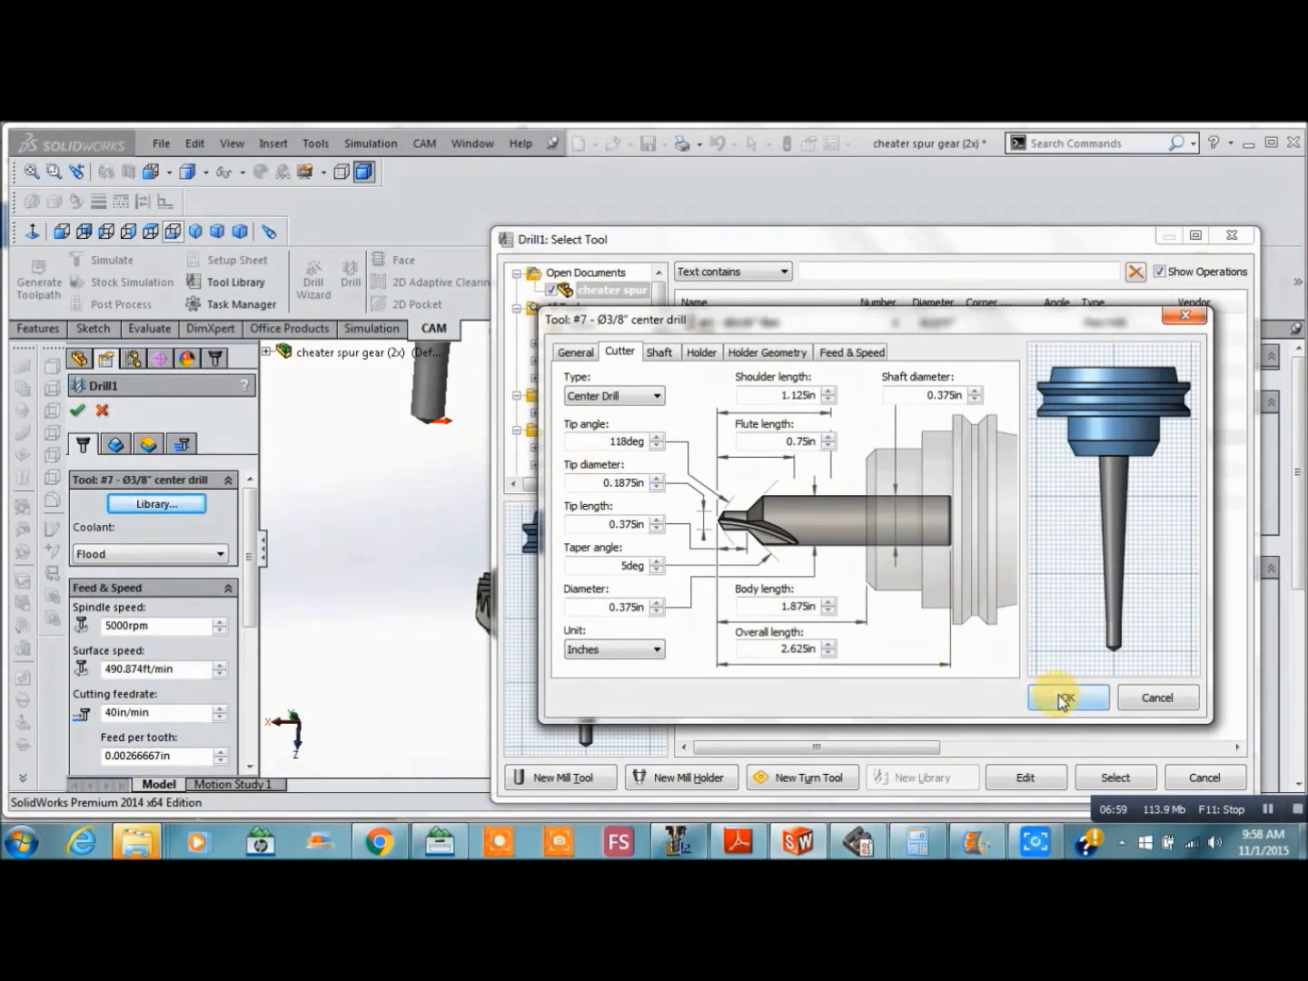
Review the center drill's feeds and speeds, override Drill1's values with them, and select this tool for the operation
{"action": "left_click", "coordinate": [840, 352]}
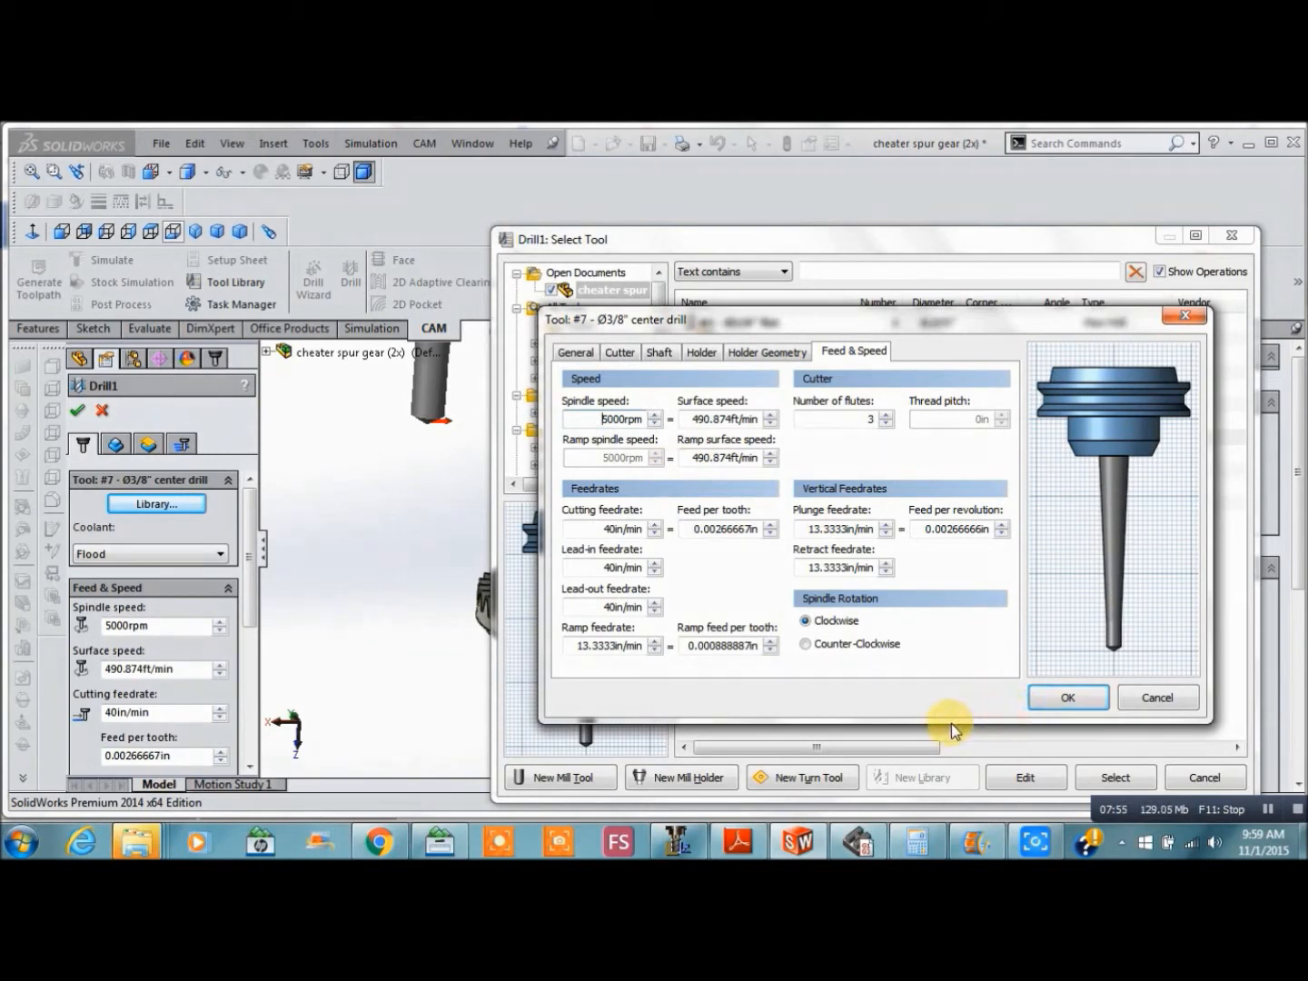
{"action": "left_click", "coordinate": [1069, 697]}
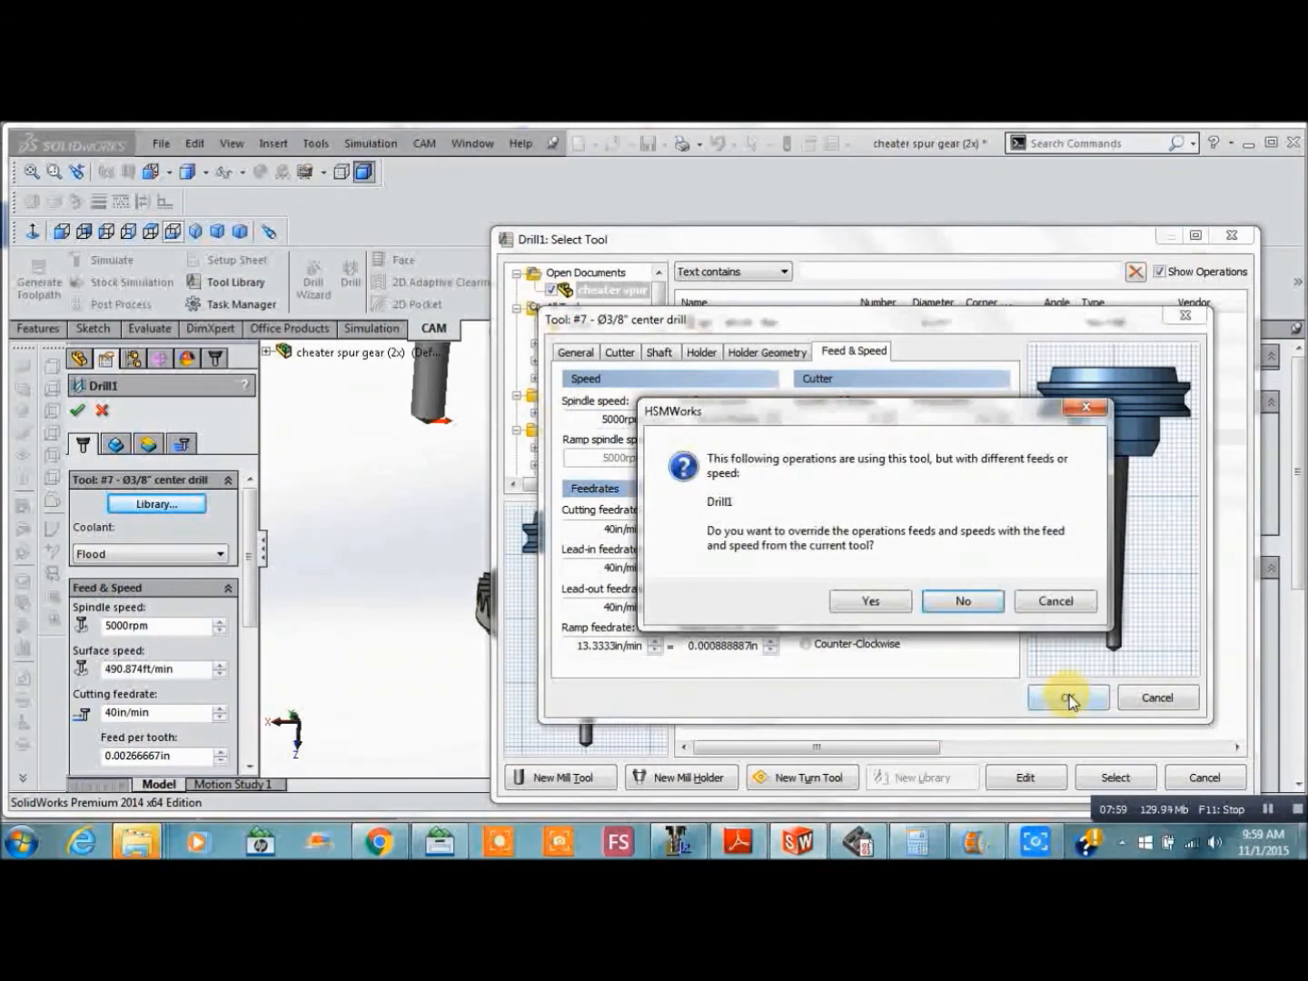
{"action": "left_click", "coordinate": [863, 601]}
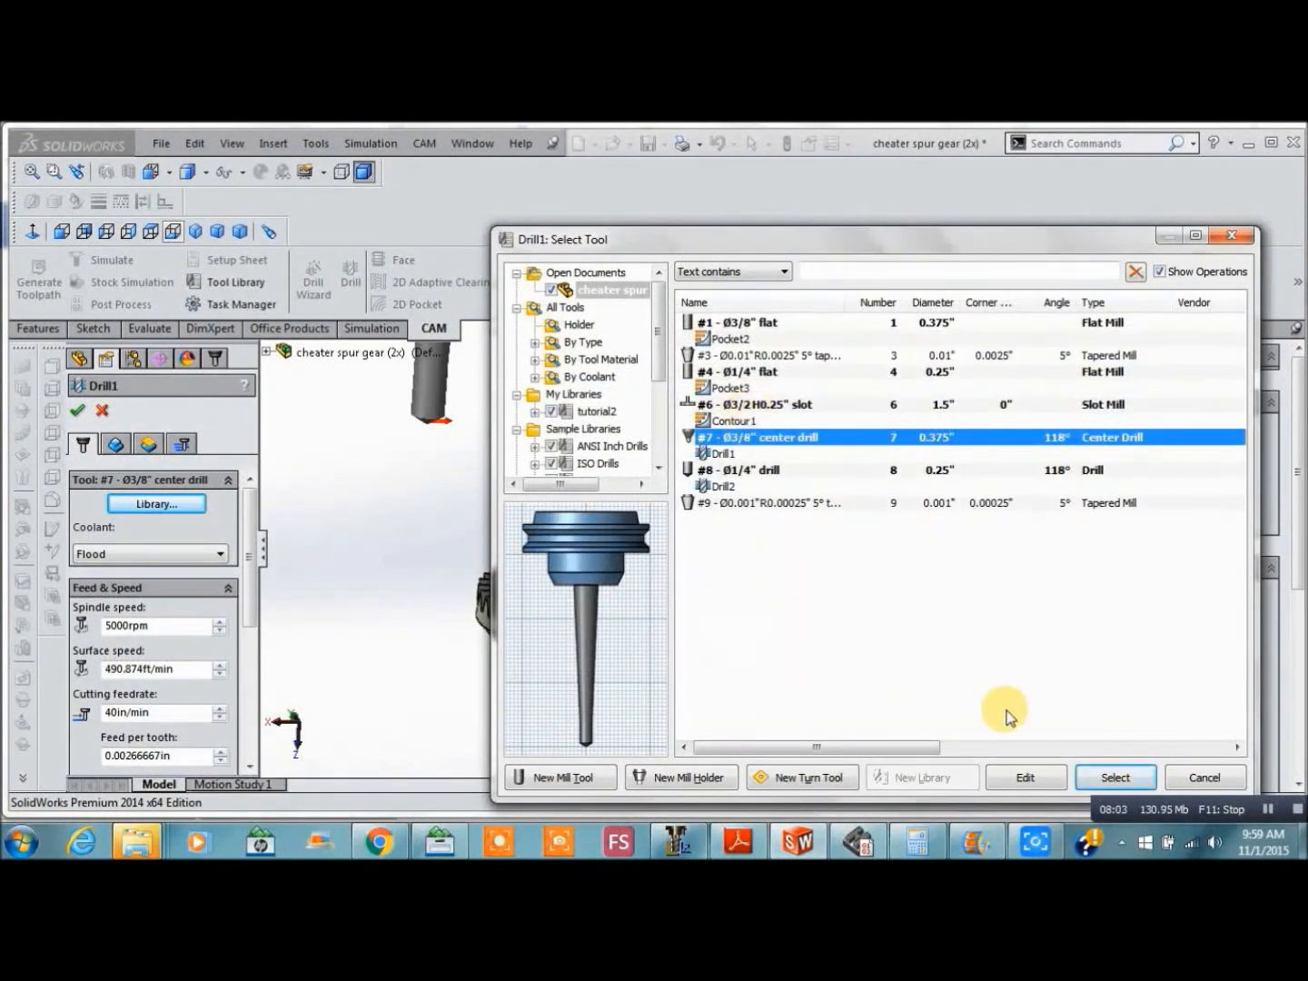
{"action": "left_click", "coordinate": [1114, 778]}
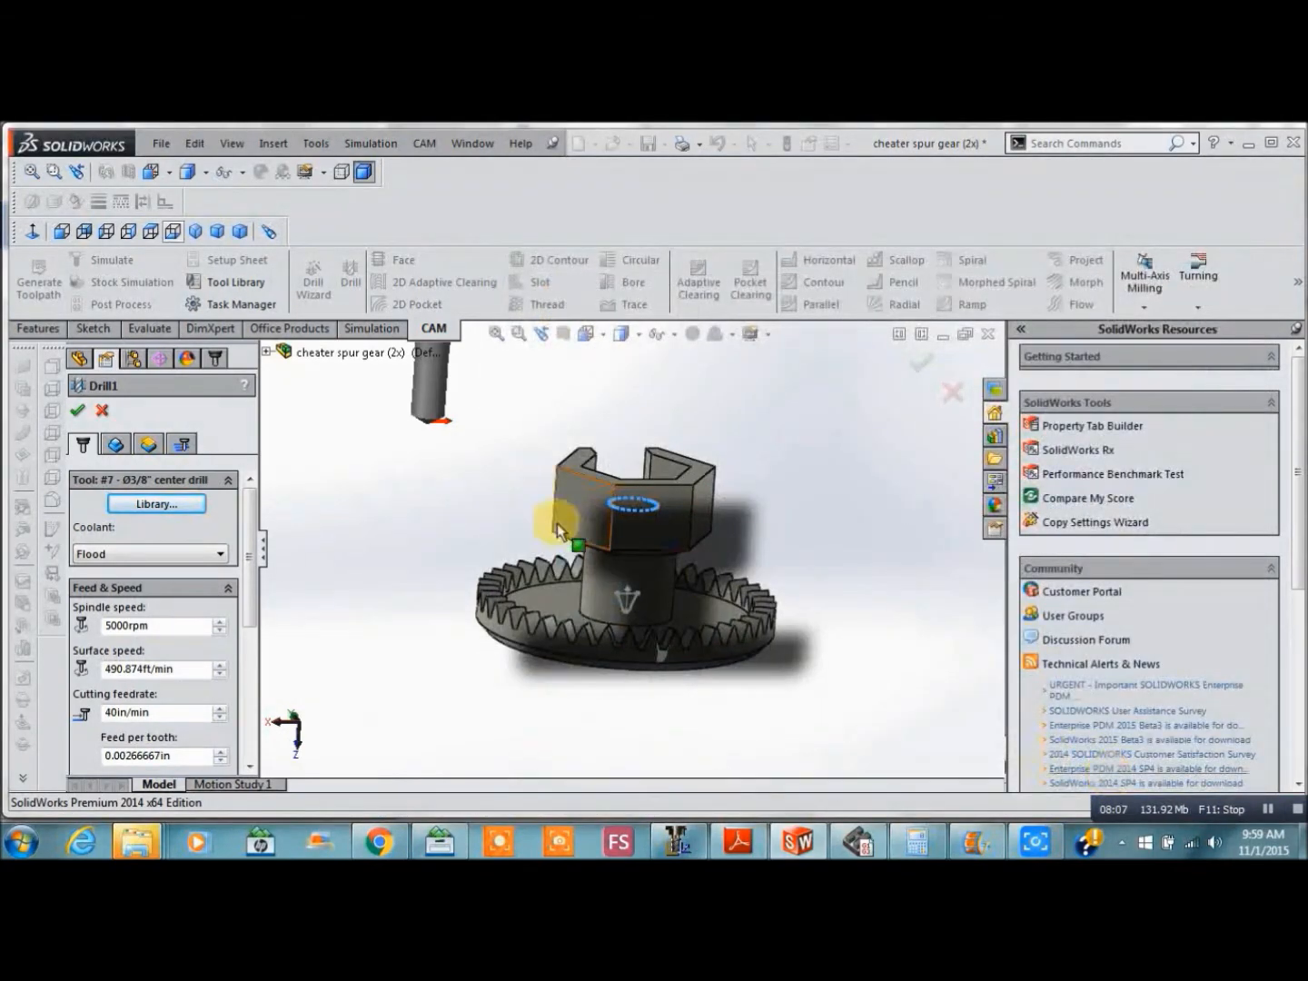
Inspect the hole edge selected in Drill1's geometry settings, with the part viewed along the hole axis
{"action": "left_click", "coordinate": [115, 445]}
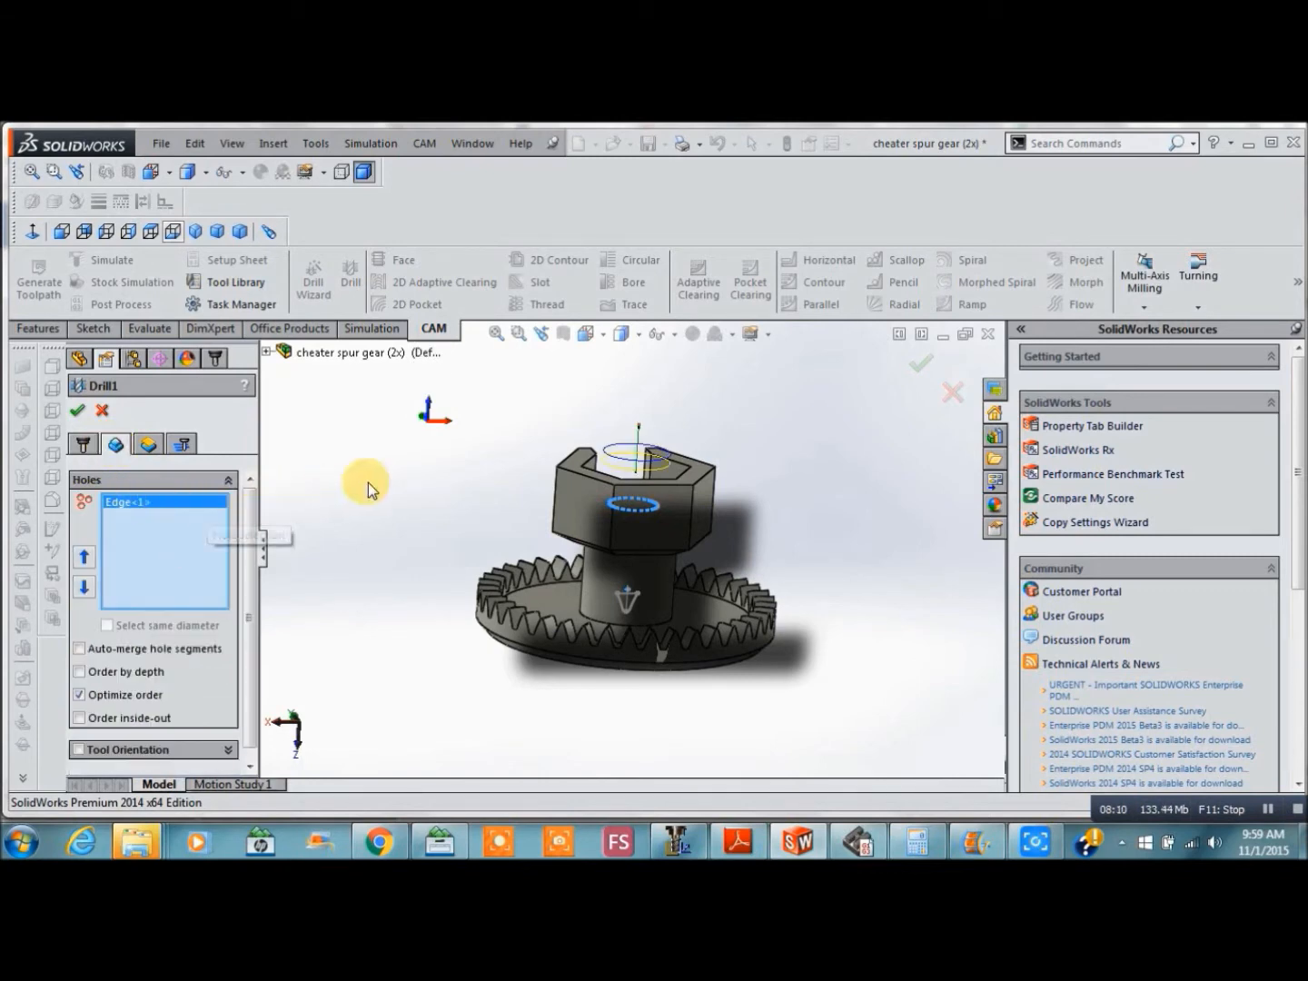
{"action": "key", "text": "ctrl+1"}
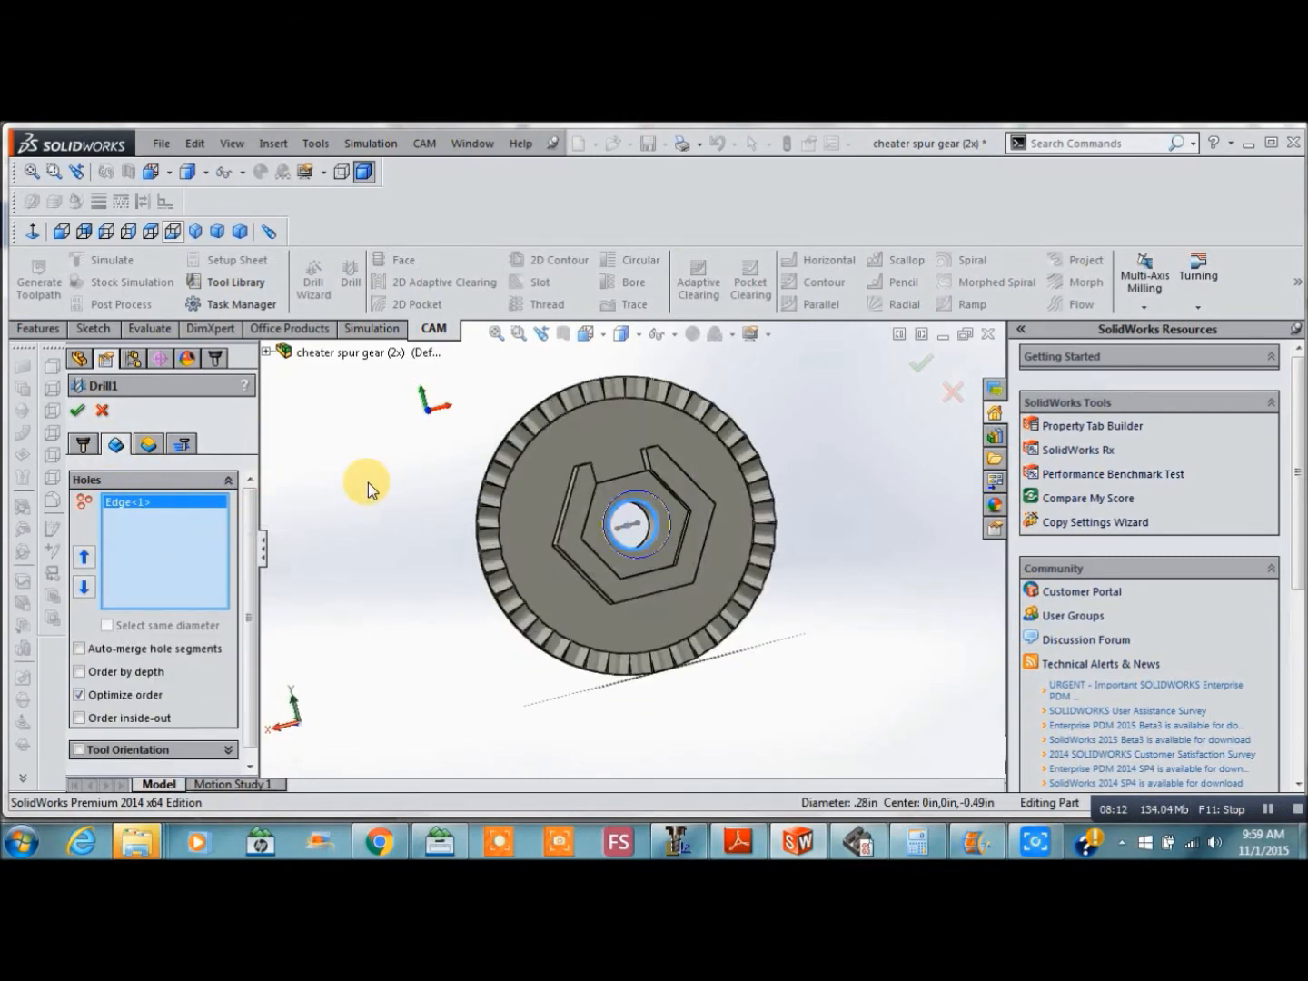
Examine Drill1's height planes relative to the part in a side view
{"action": "left_click", "coordinate": [656, 522]}
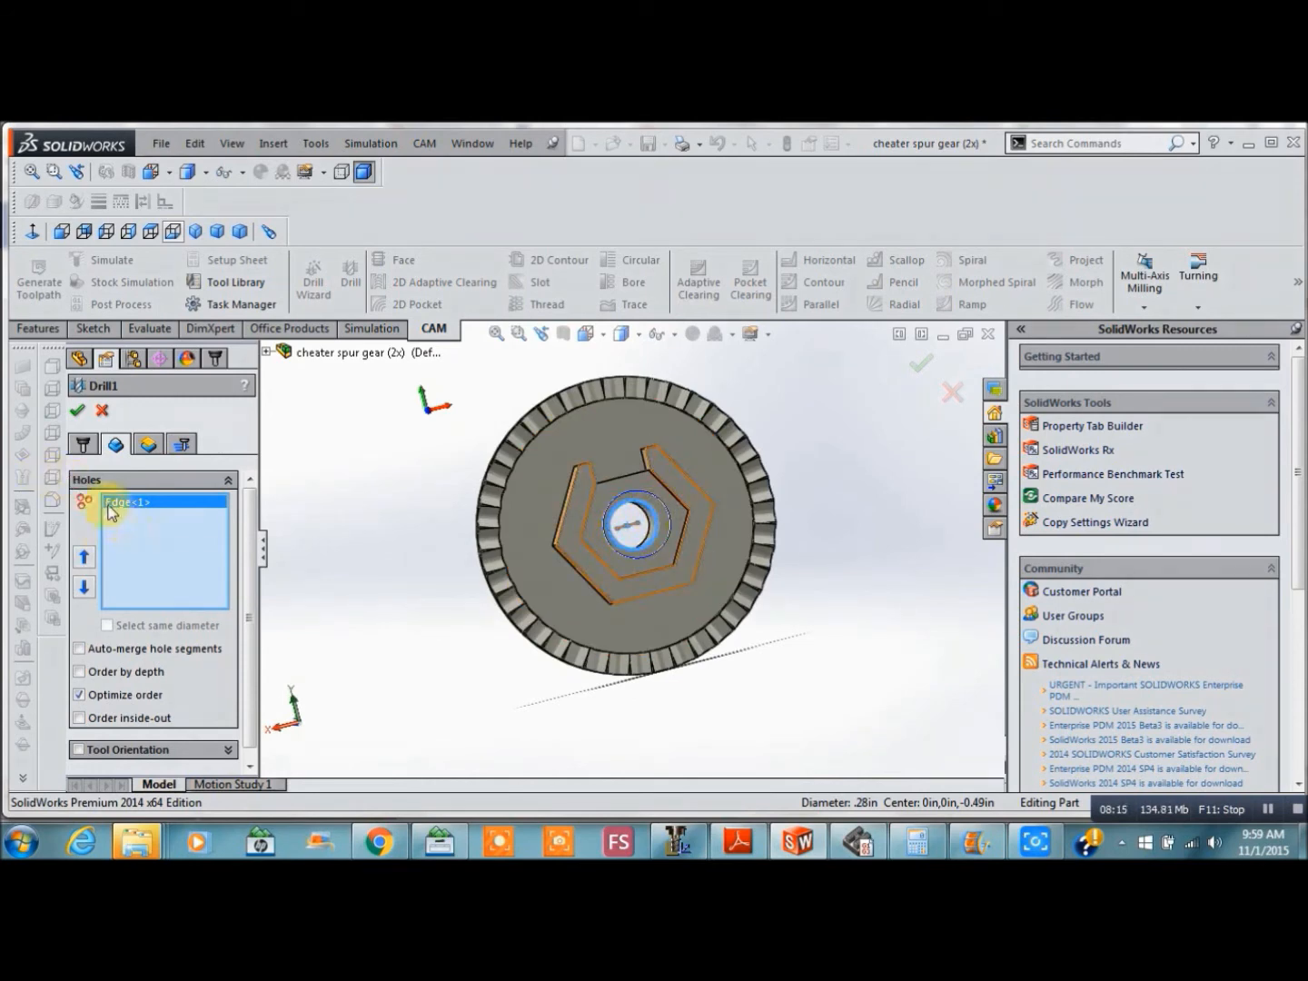
{"action": "left_click", "coordinate": [148, 445]}
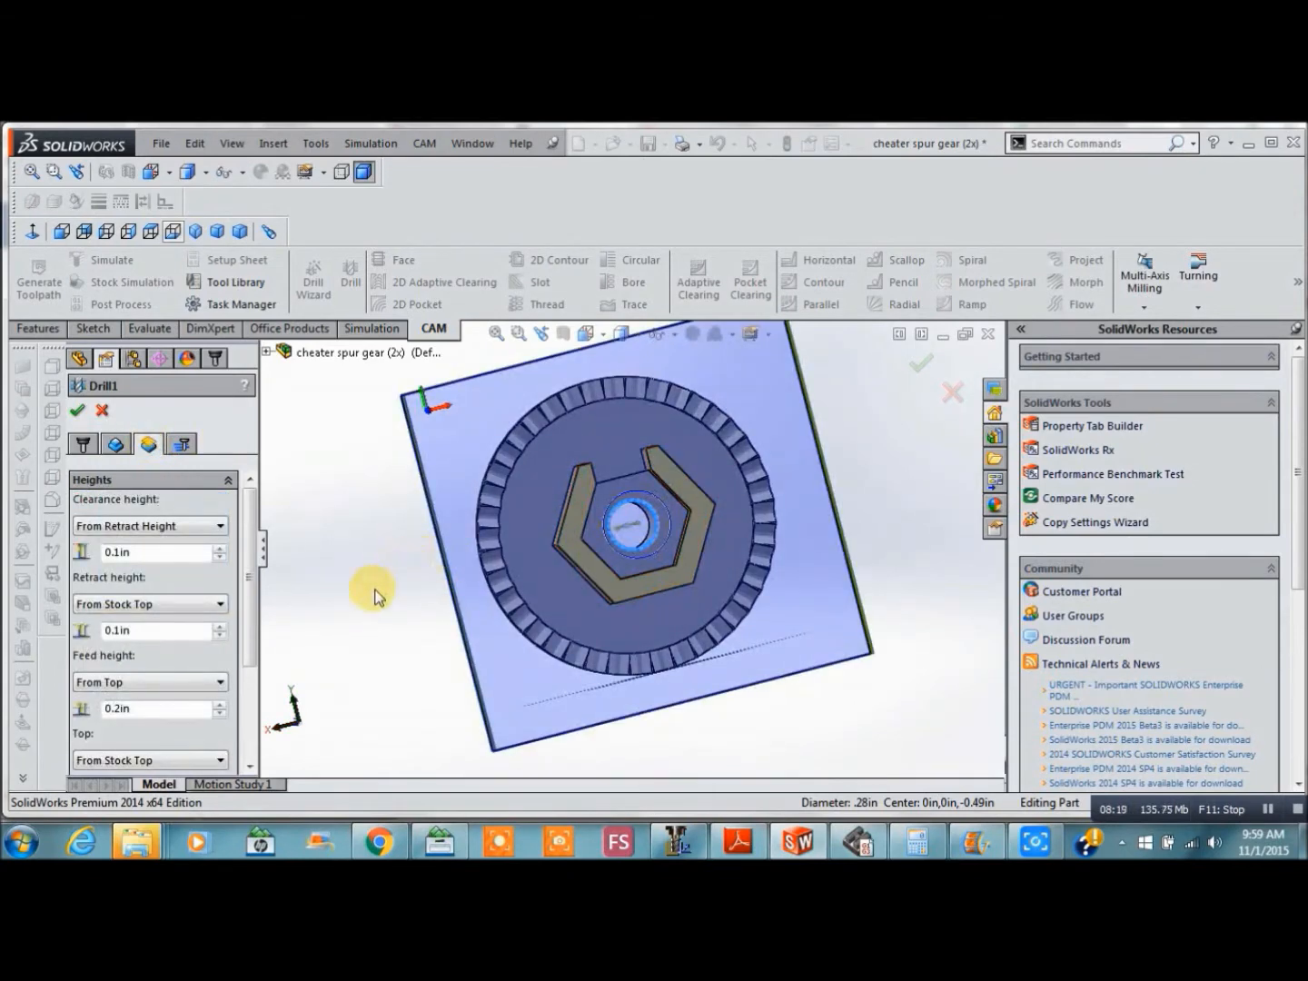
{"action": "key", "text": "Up"}
{"action": "key", "text": "Up"}
{"action": "key", "text": "Up"}
{"action": "key", "text": "Up"}
{"action": "key", "text": "Up"}
{"action": "key", "text": "Up"}
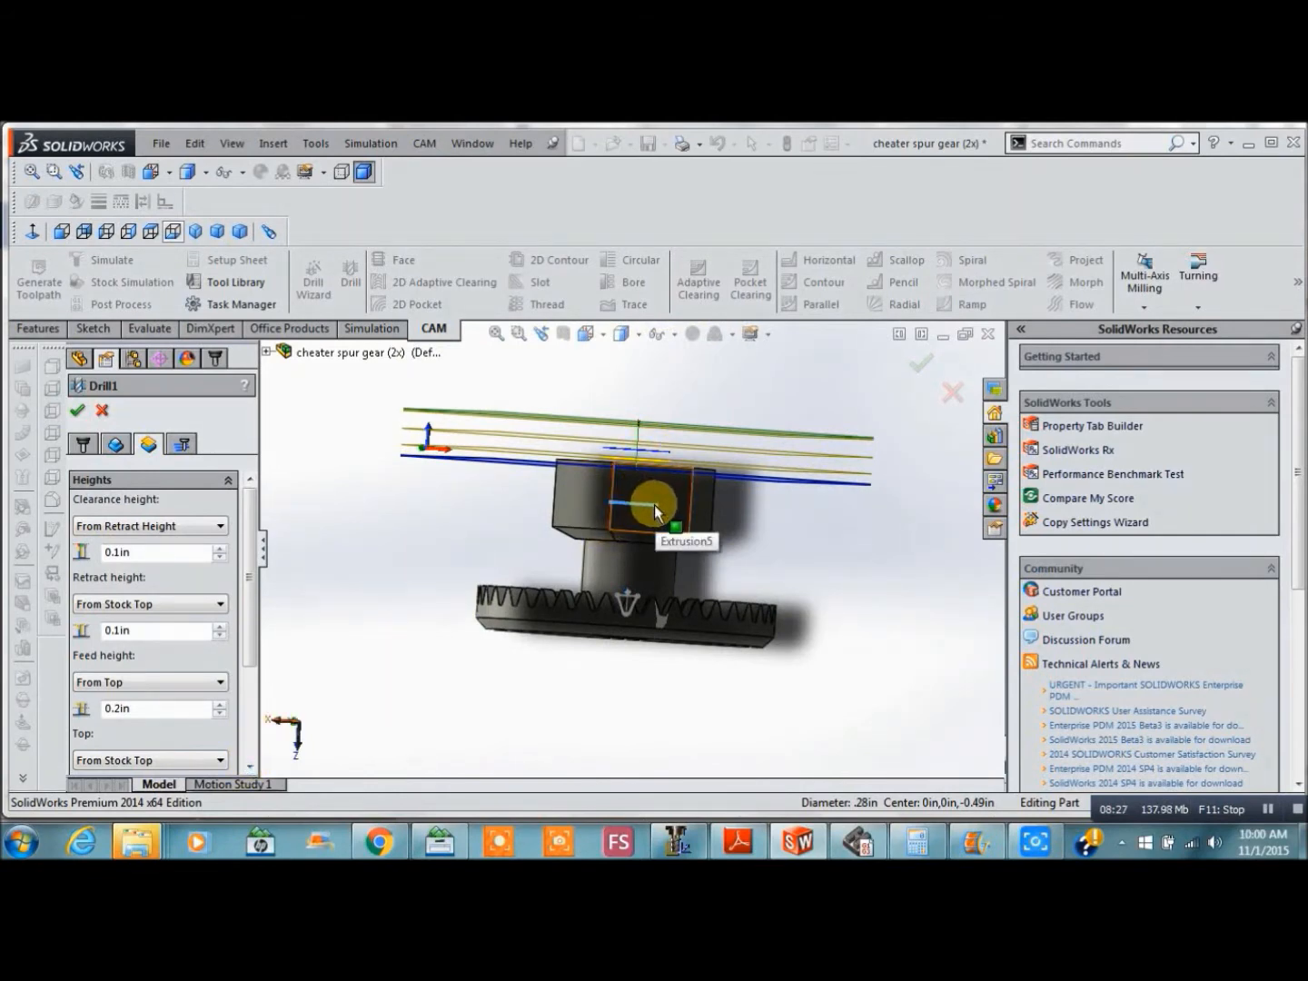
Review Drill1's feed, top and bottom height settings, including the explanation of the feed height mode
{"action": "left_click", "coordinate": [250, 768]}
{"action": "left_click", "coordinate": [250, 768]}
{"action": "left_click", "coordinate": [250, 768]}
{"action": "left_click", "coordinate": [249, 768]}
{"action": "left_click", "coordinate": [250, 767]}
{"action": "left_click", "coordinate": [250, 768]}
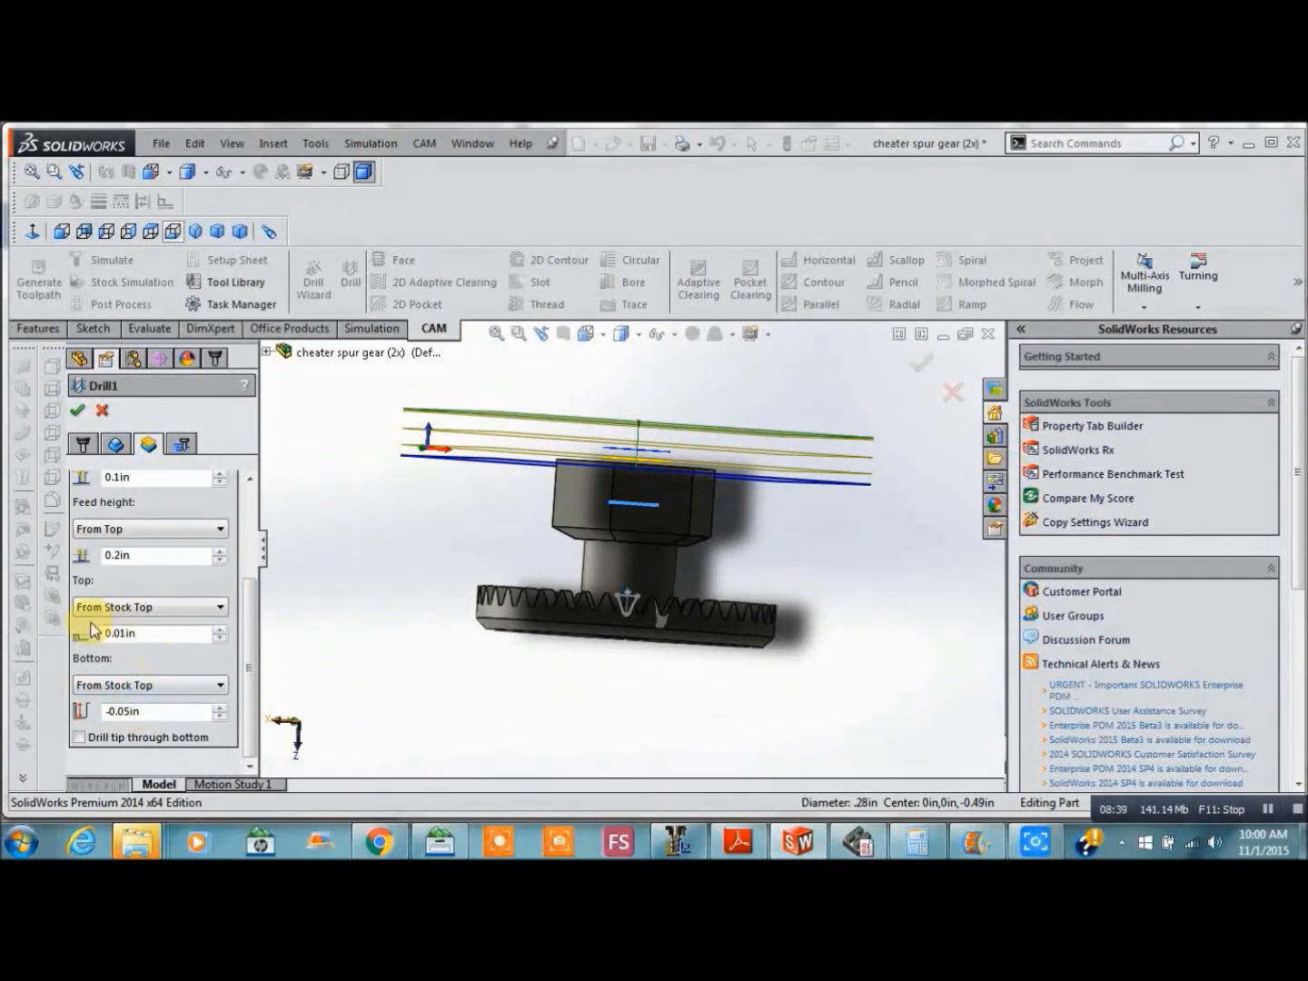
{"action": "mouse_move", "coordinate": [87, 612]}
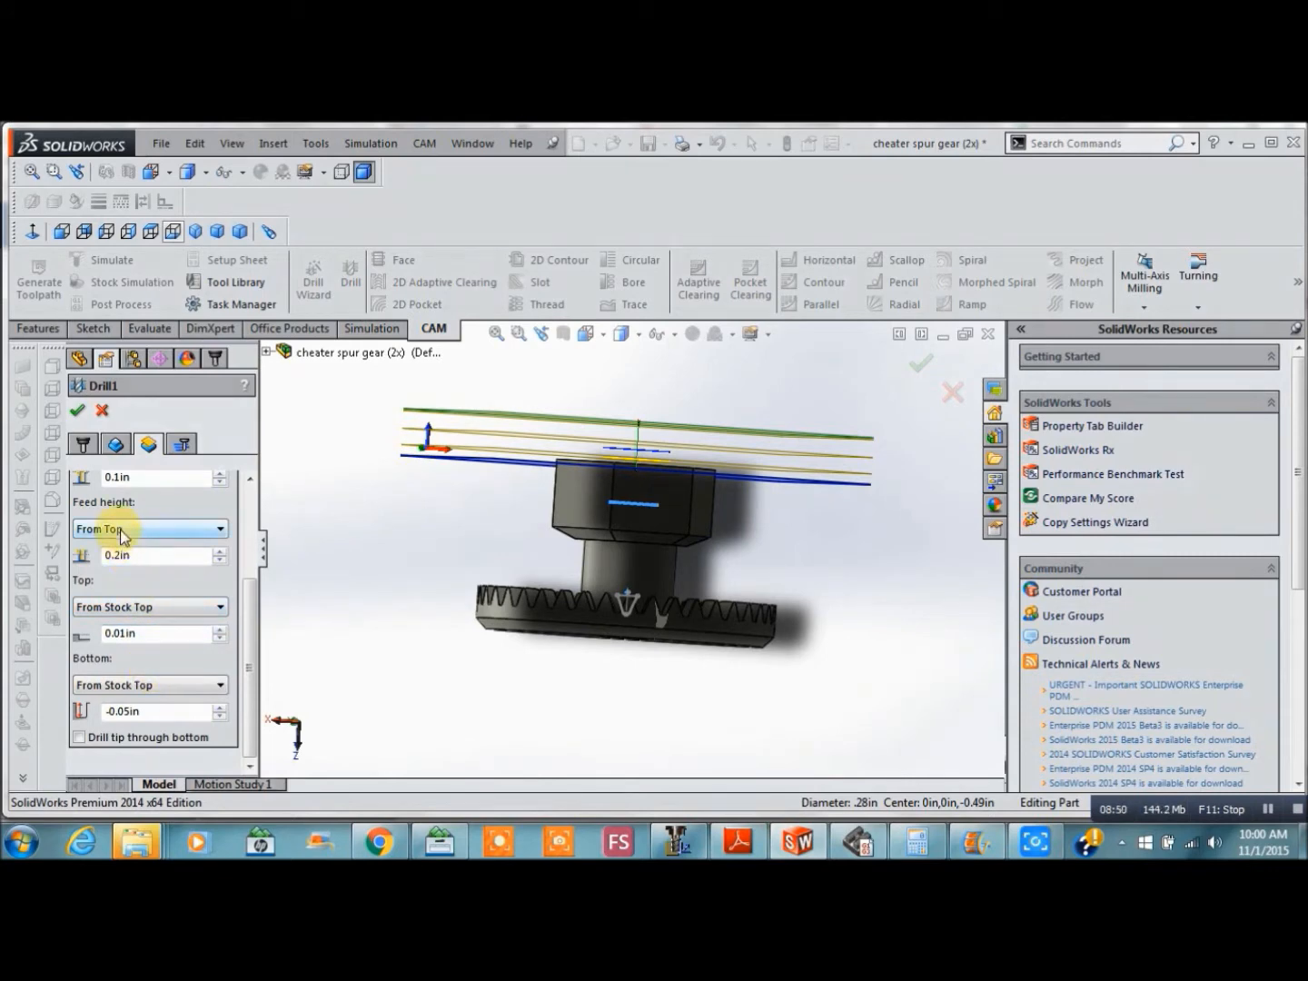
{"action": "mouse_move", "coordinate": [122, 536]}
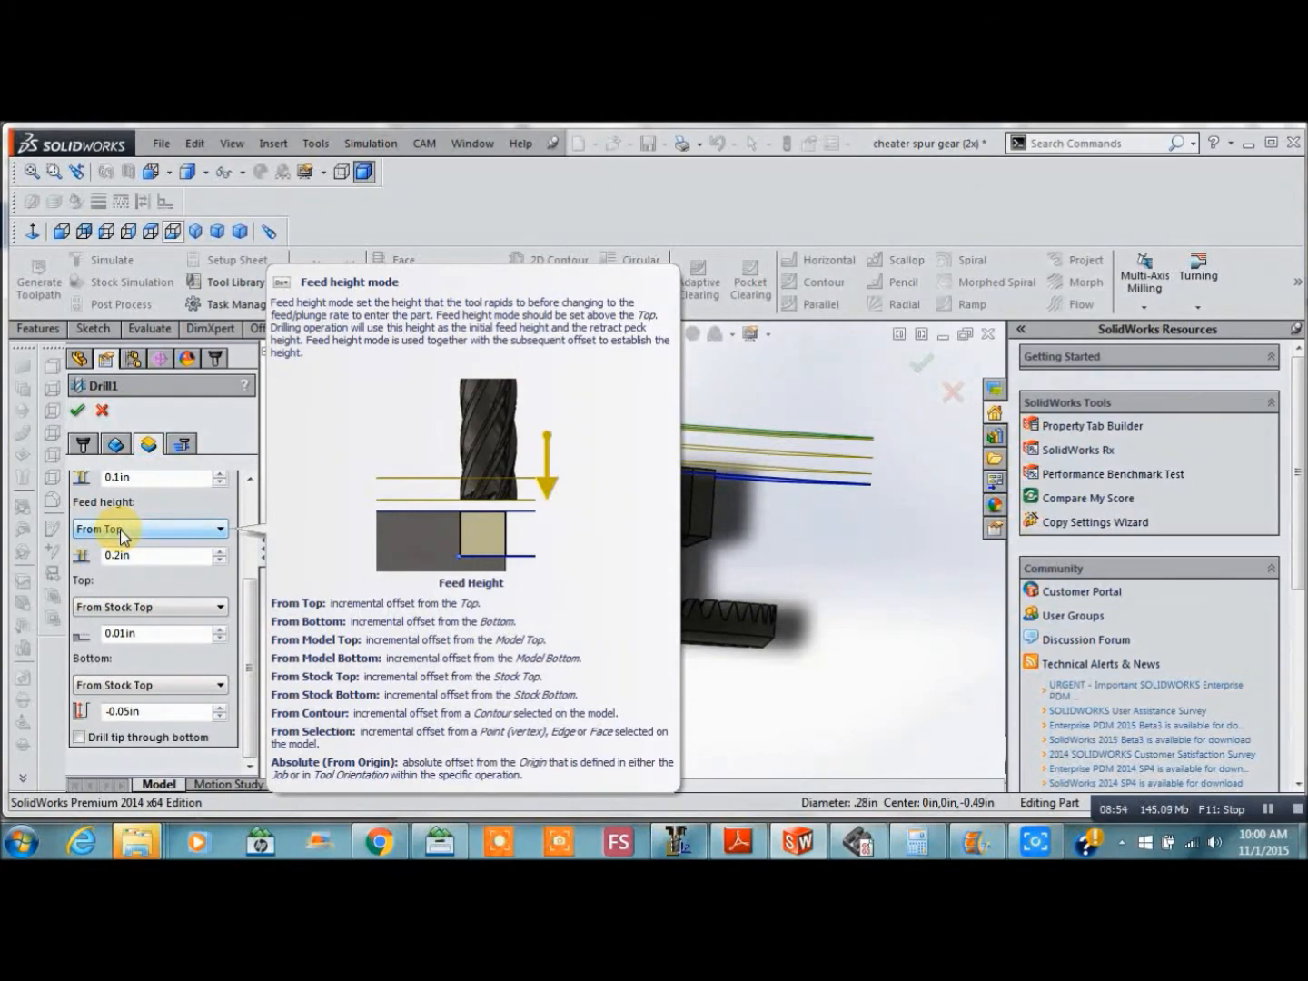
Review the drilling cycle types available for Drill1 and the commands offered for the operation
{"action": "left_click", "coordinate": [182, 444]}
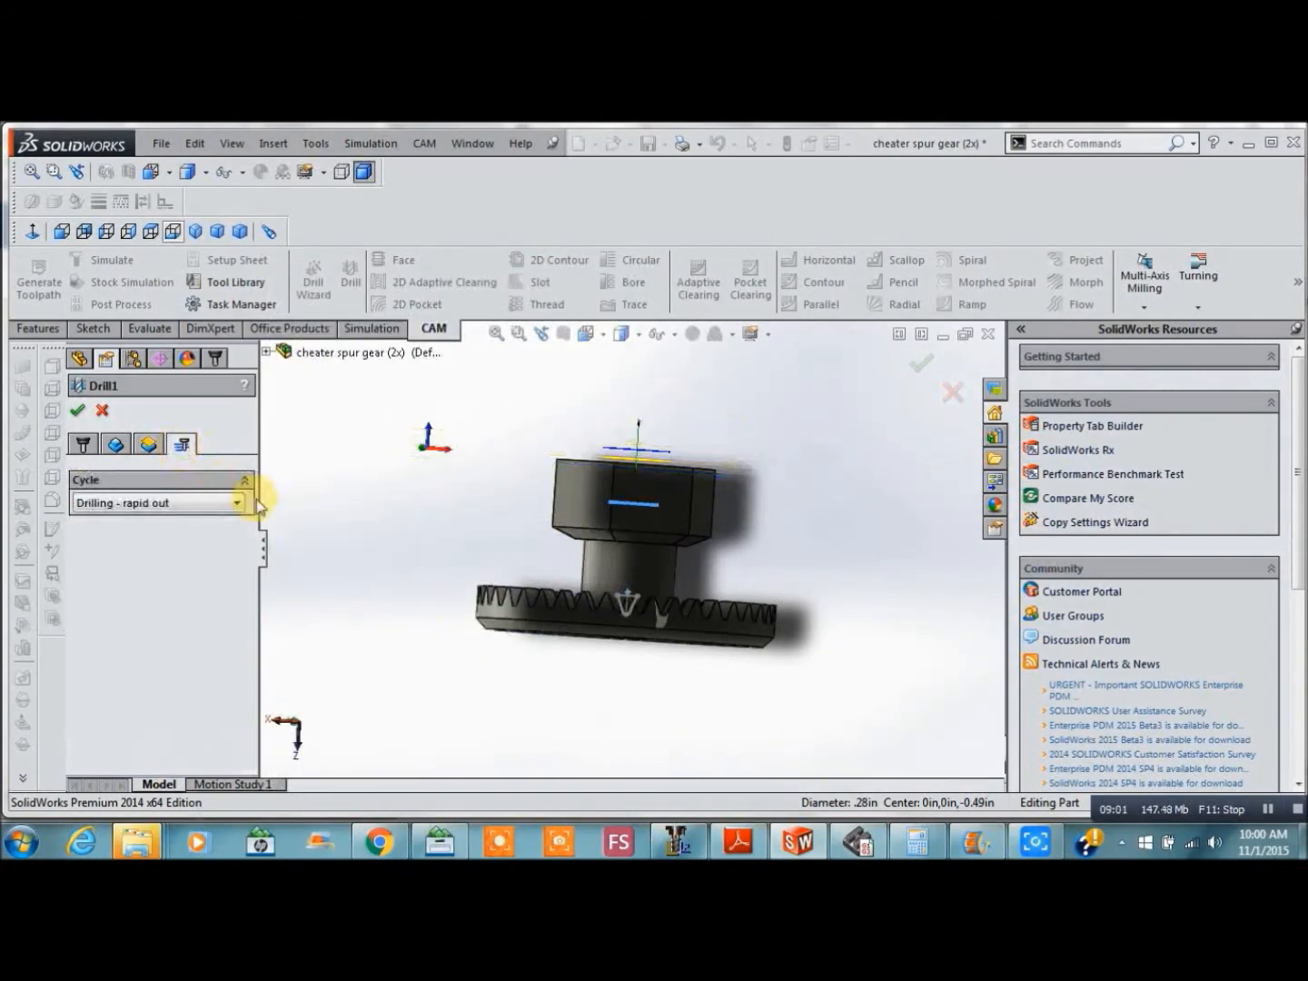
{"action": "mouse_move", "coordinate": [236, 509]}
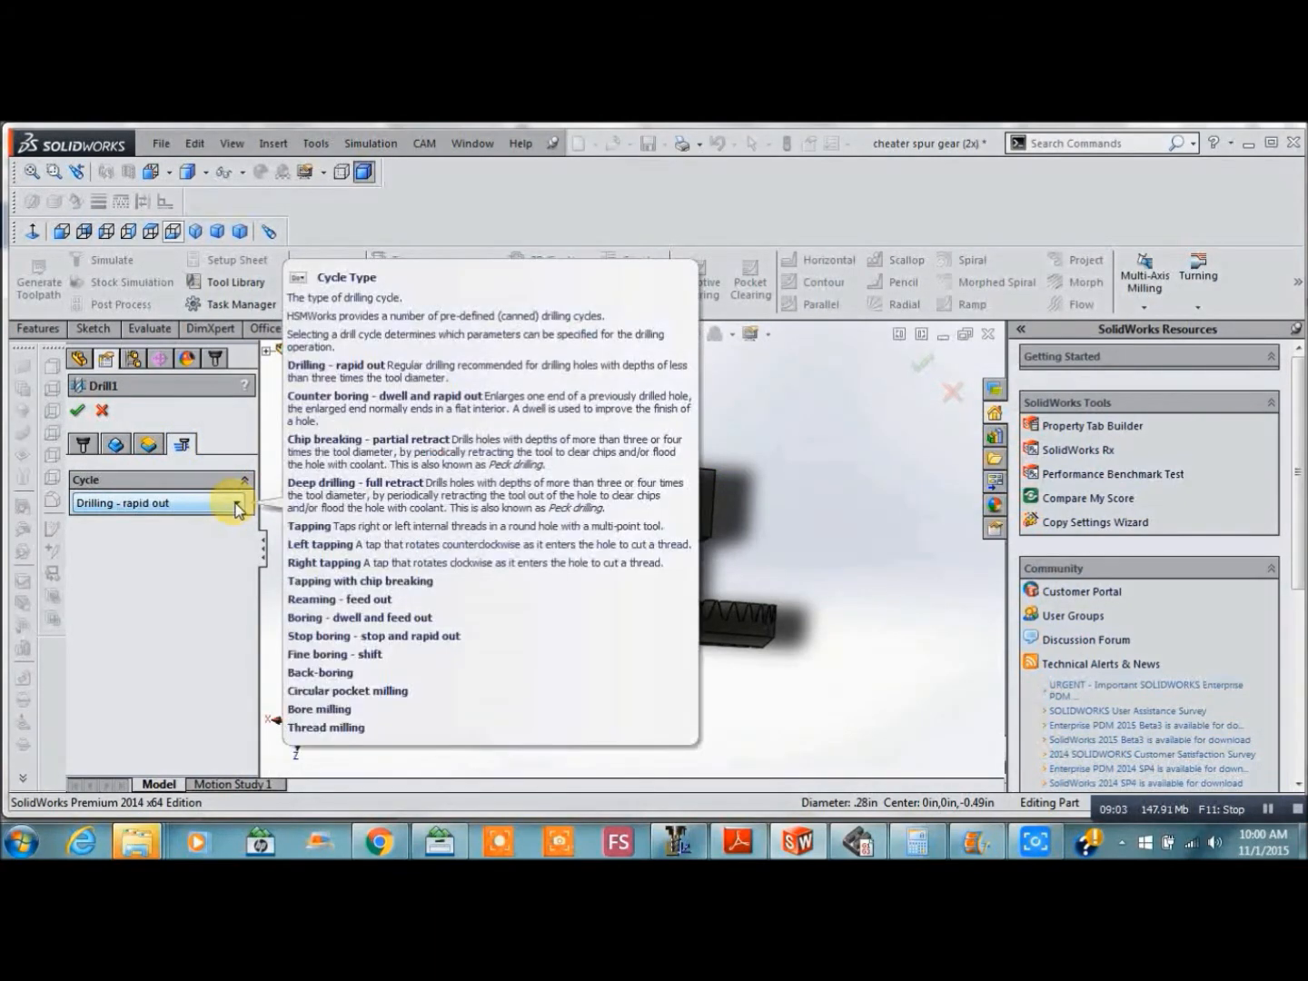
{"action": "left_click", "coordinate": [236, 508]}
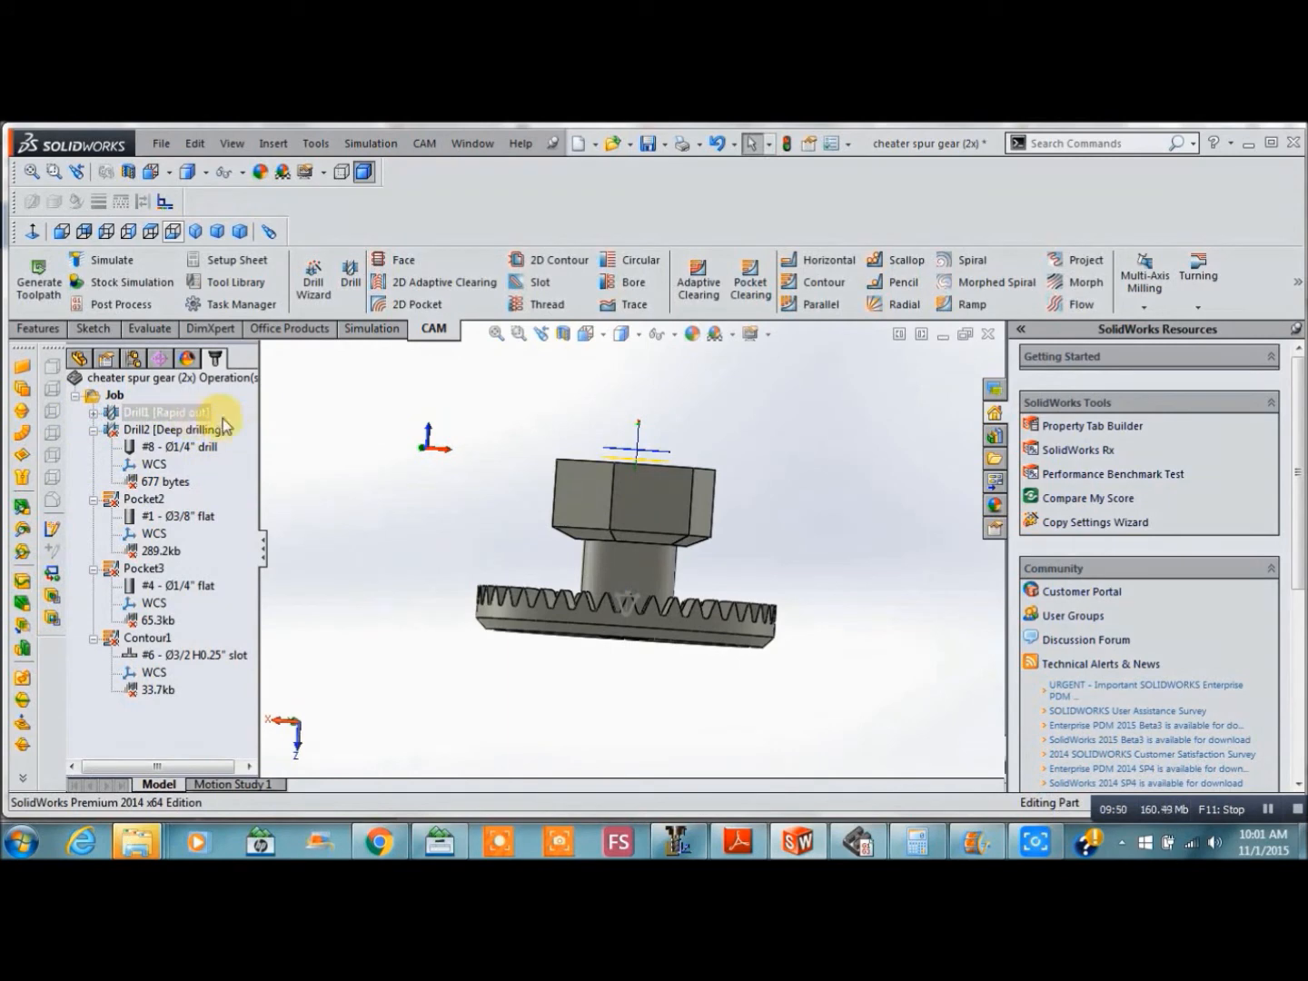
{"action": "right_click", "coordinate": [110, 416]}
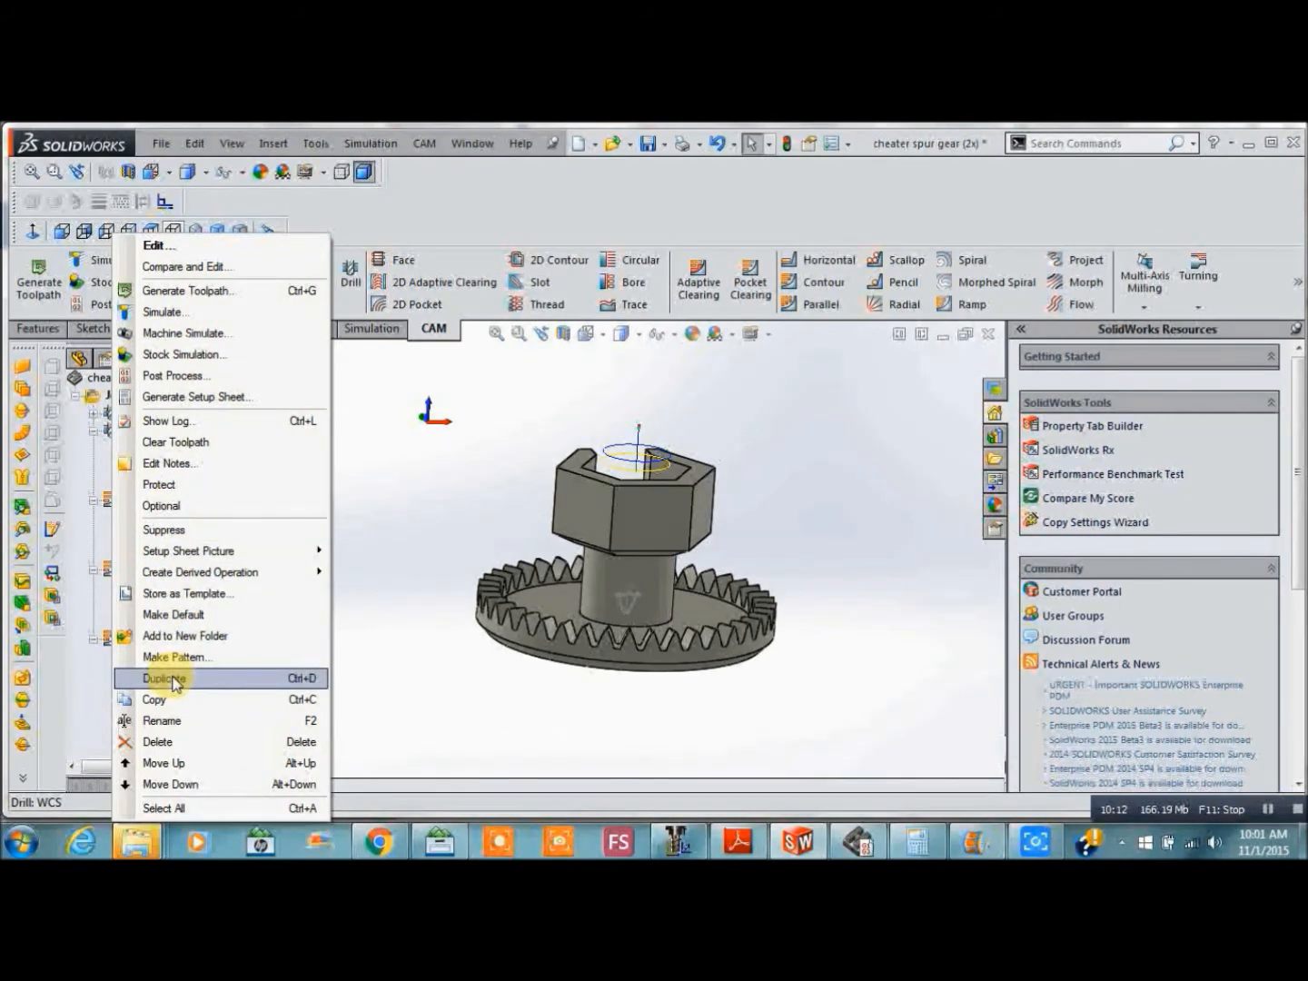
{"action": "left_click", "coordinate": [409, 599]}
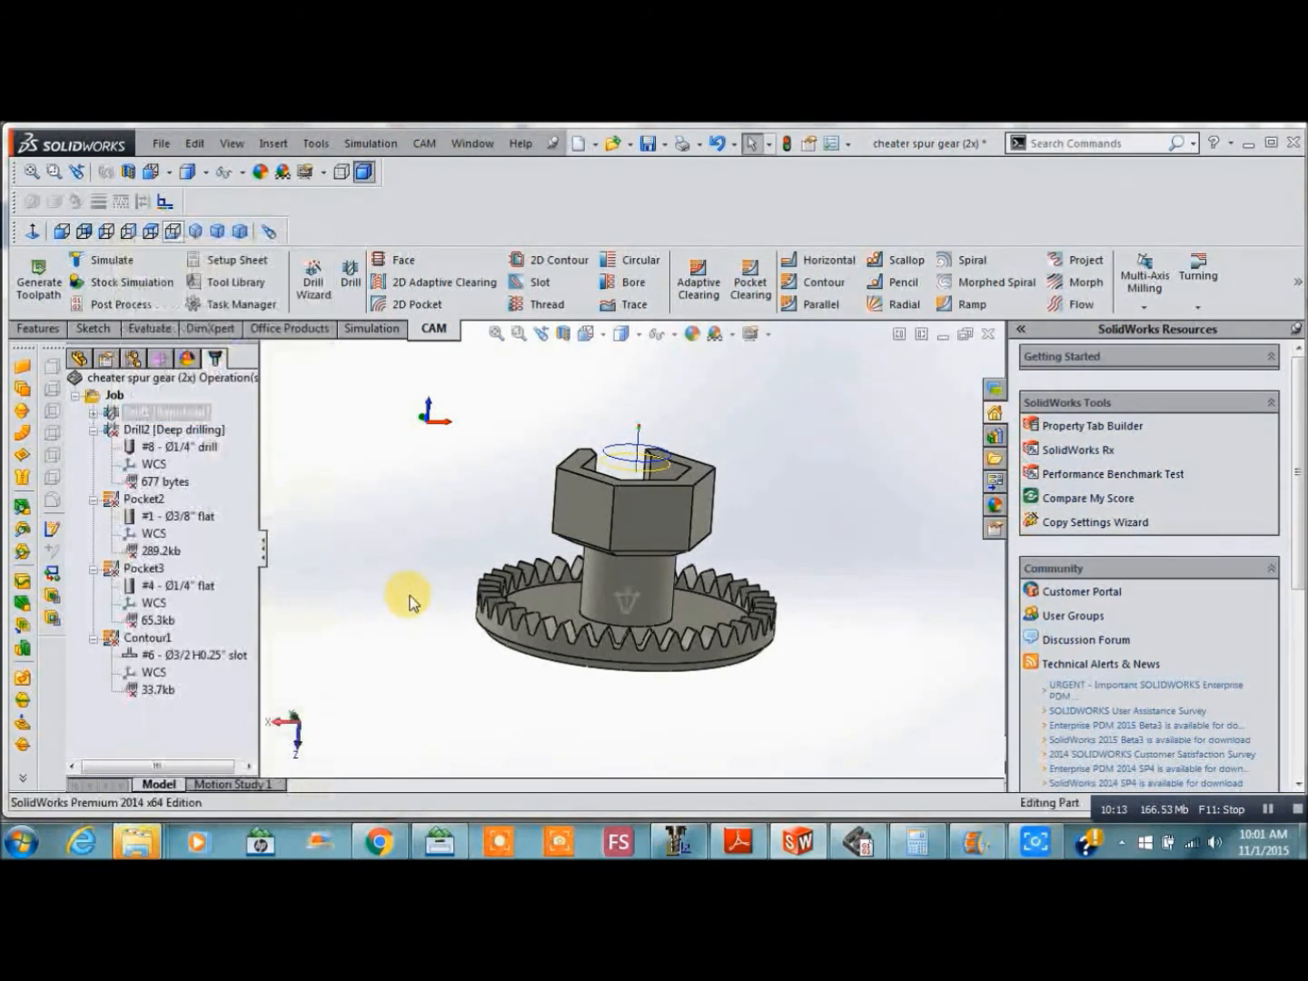
Open the Drill2 operation for editing and bring up its tool selection library
{"action": "left_click", "coordinate": [113, 433]}
{"action": "right_click", "coordinate": [115, 433]}
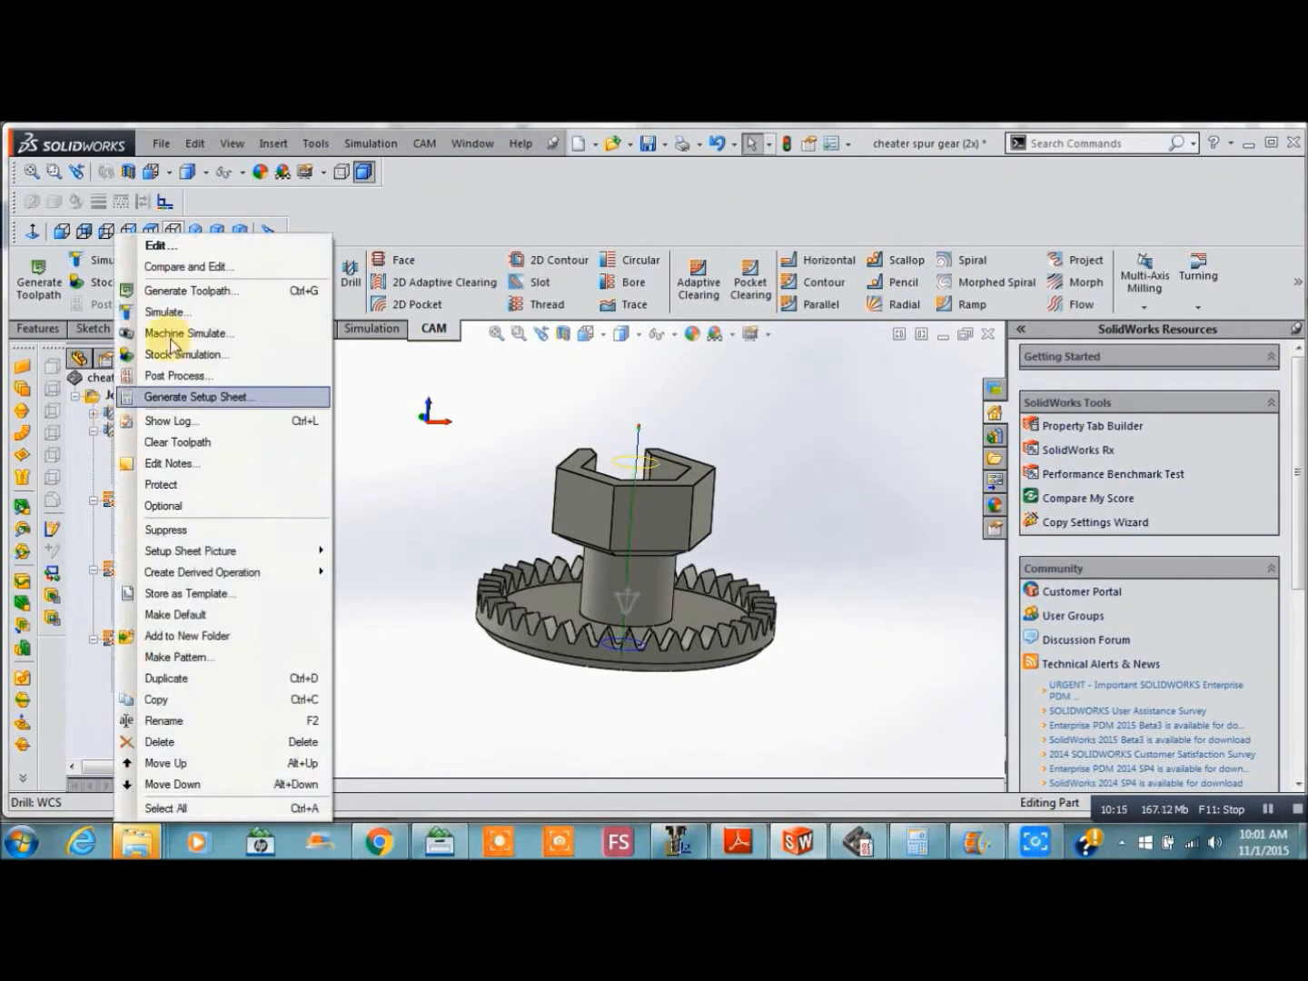
{"action": "left_click", "coordinate": [164, 247]}
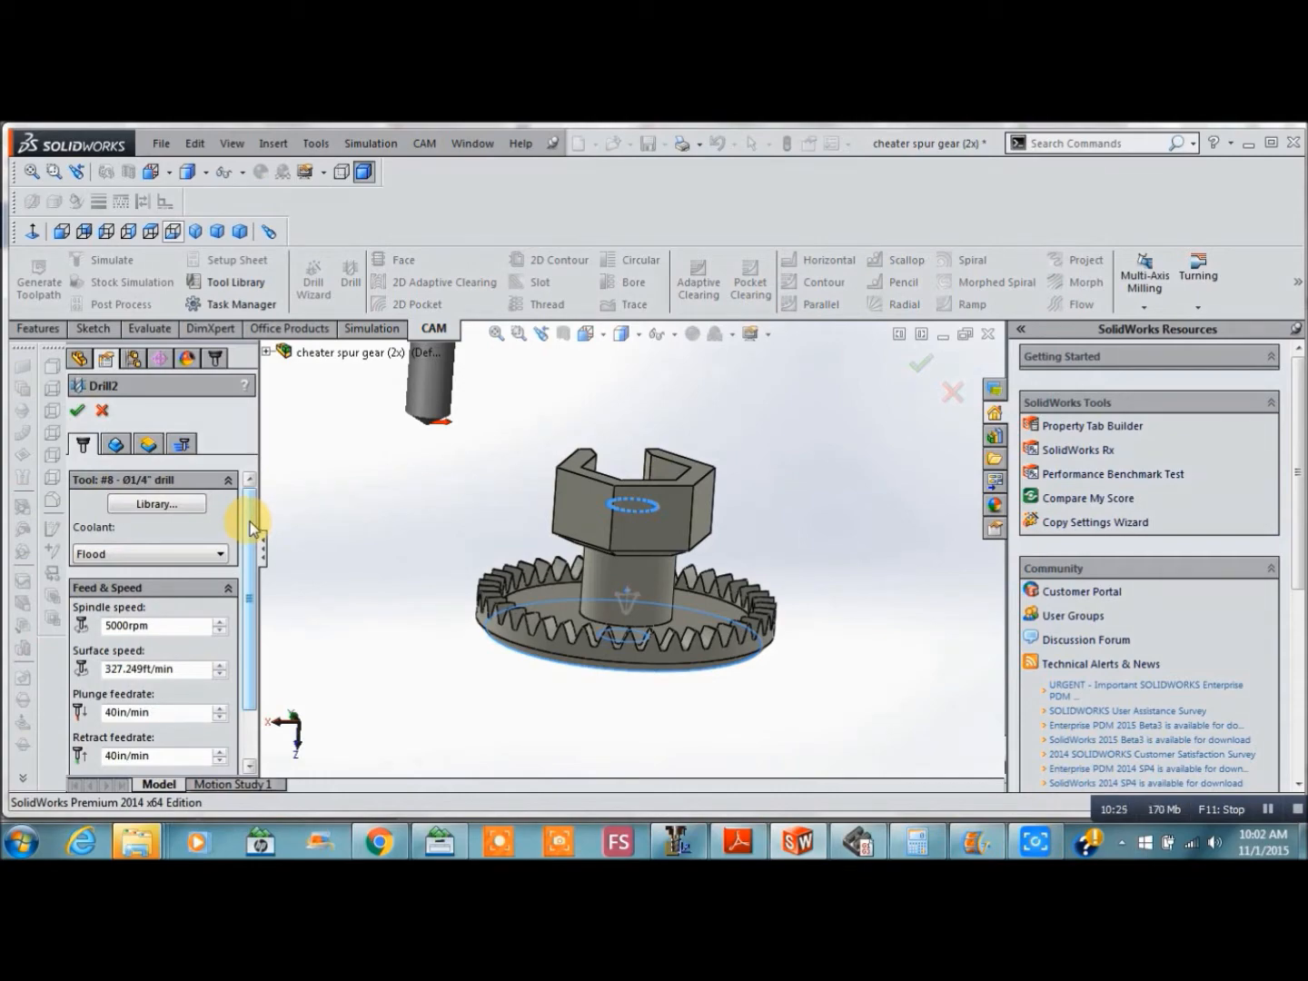
{"action": "left_click", "coordinate": [148, 505]}
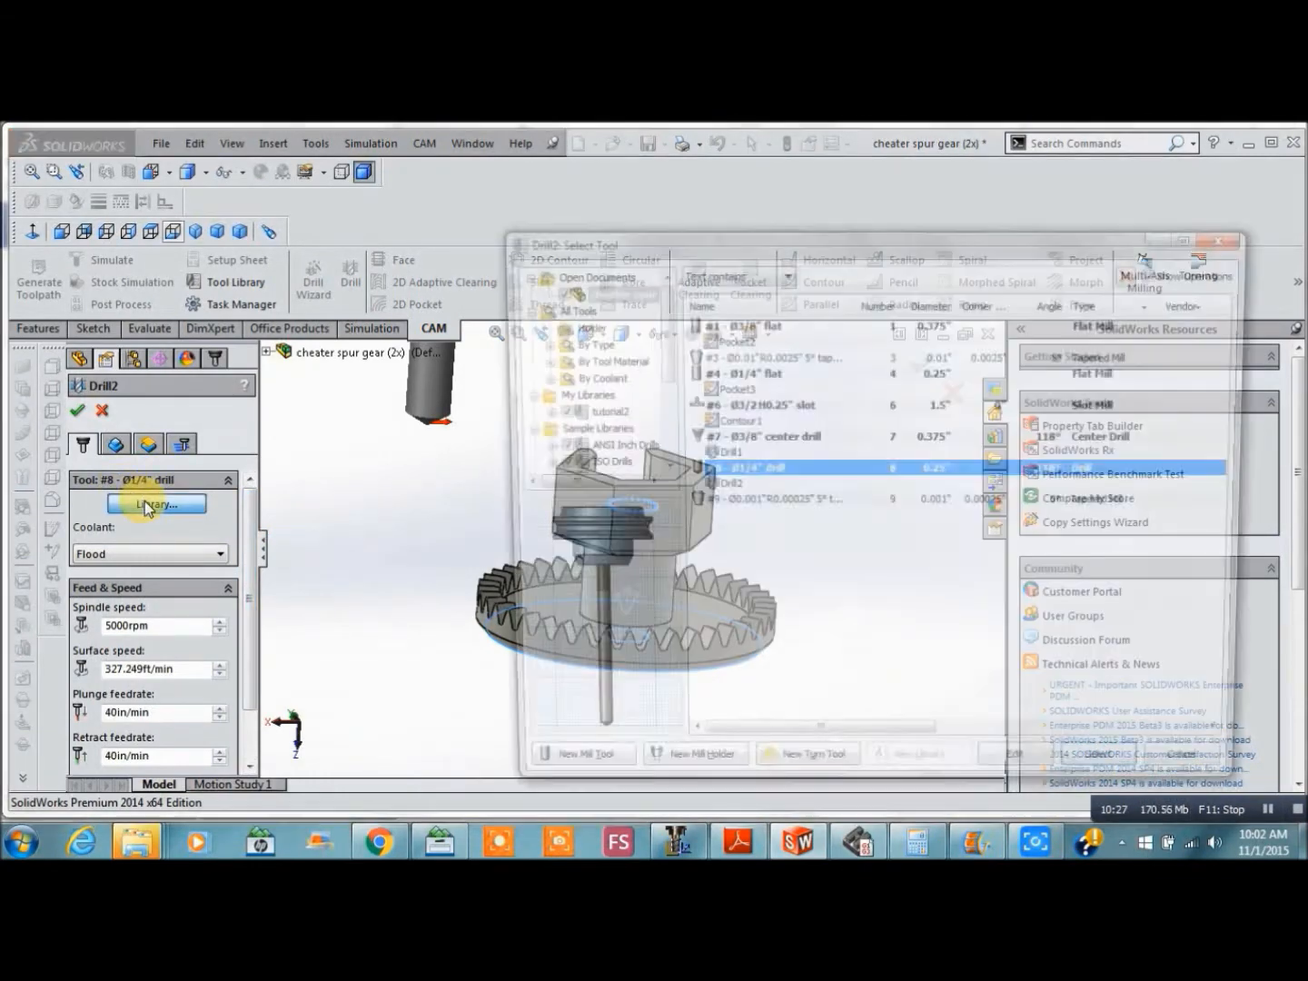
Open tool #8, the 1/4" drill, for editing, review its tool number and keep its cutter type as Drill
{"action": "left_click", "coordinate": [740, 471]}
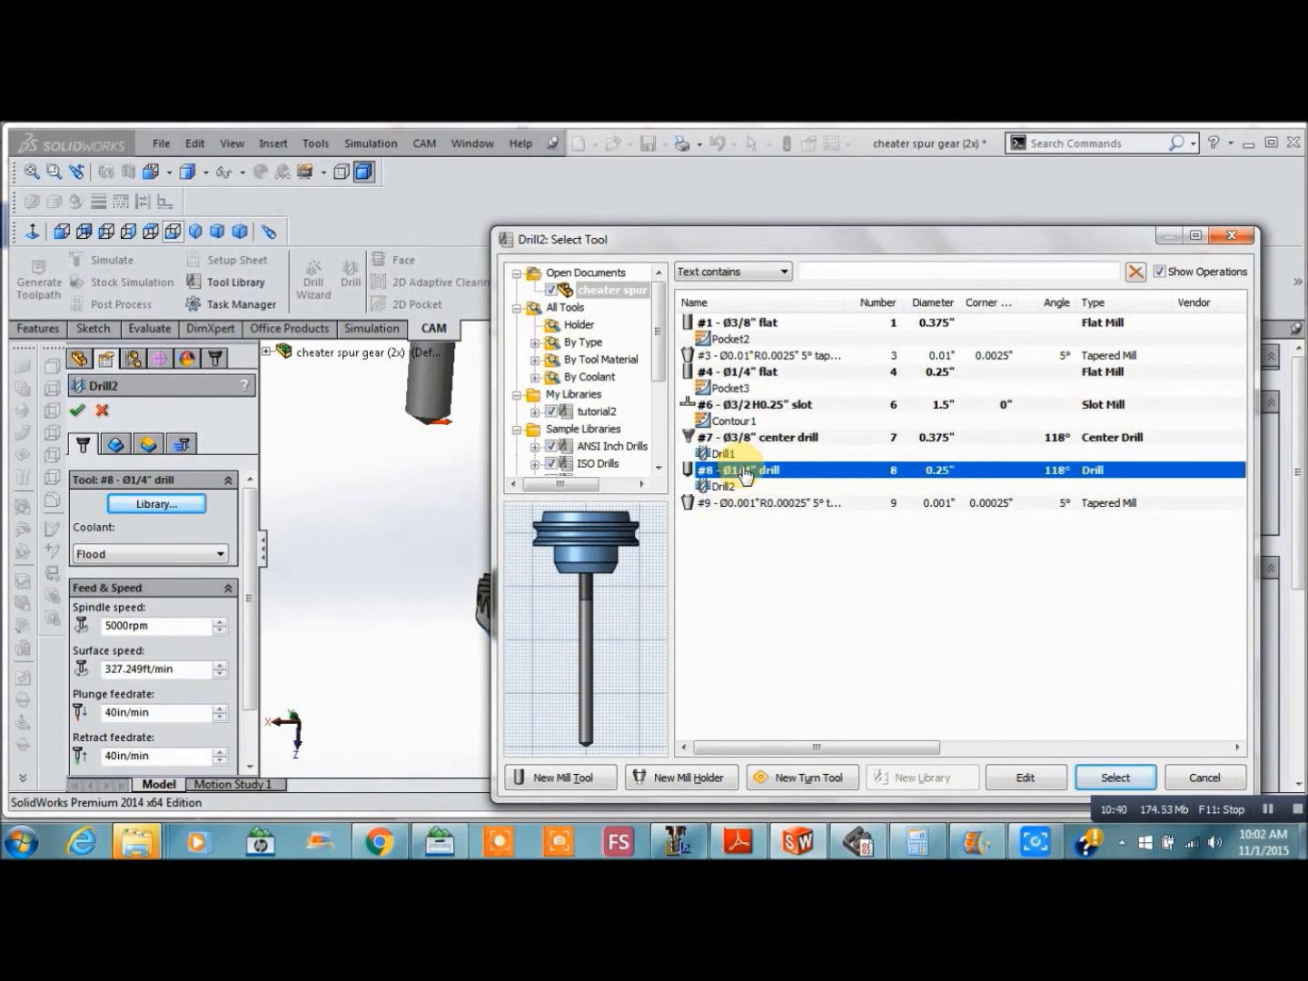
{"action": "double_click", "coordinate": [741, 471]}
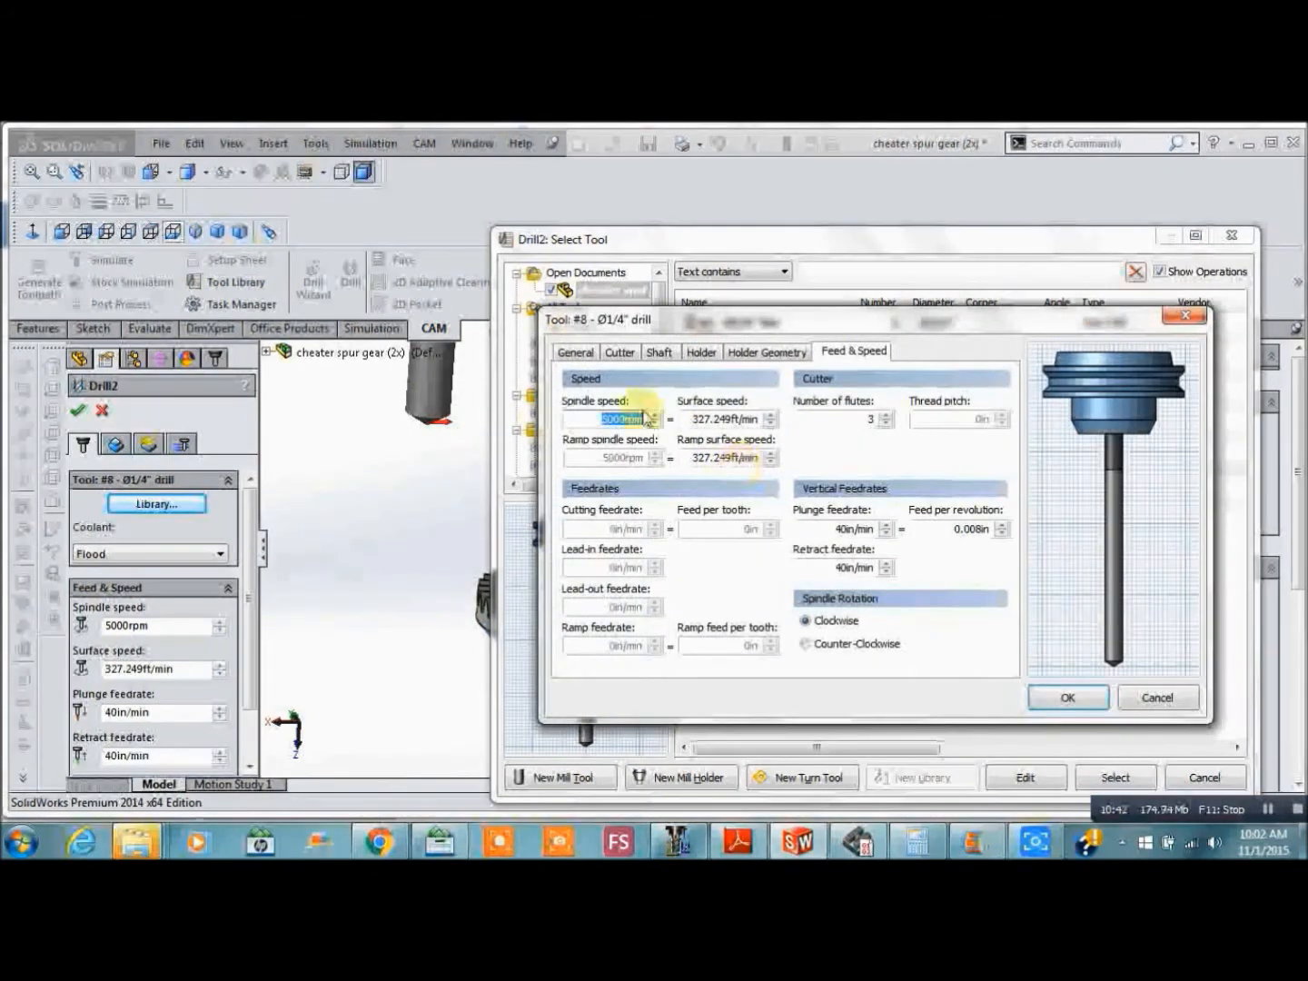
{"action": "left_click", "coordinate": [574, 352]}
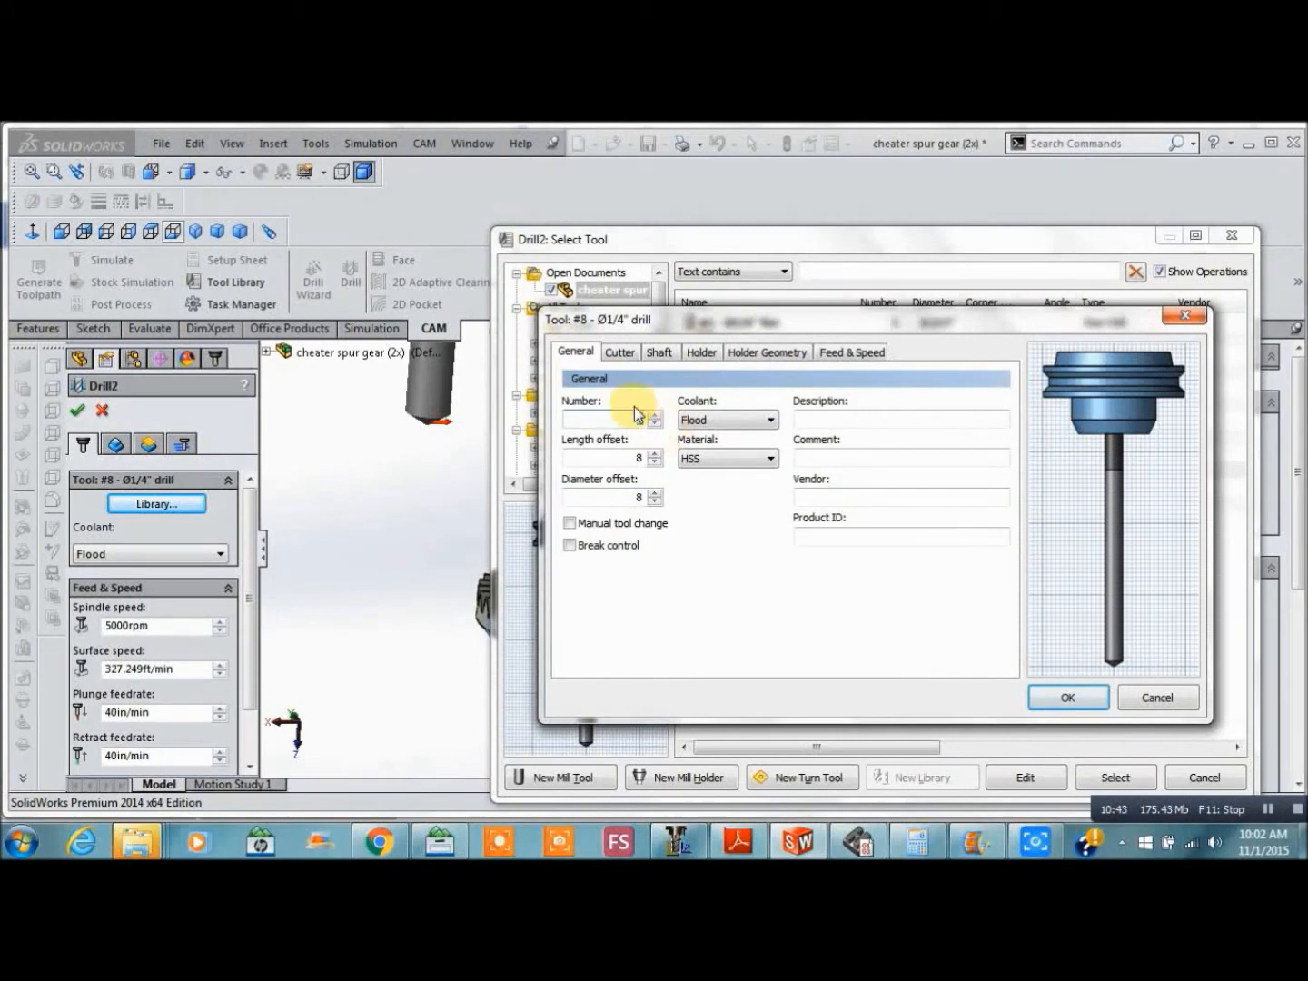
{"action": "double_click", "coordinate": [581, 413]}
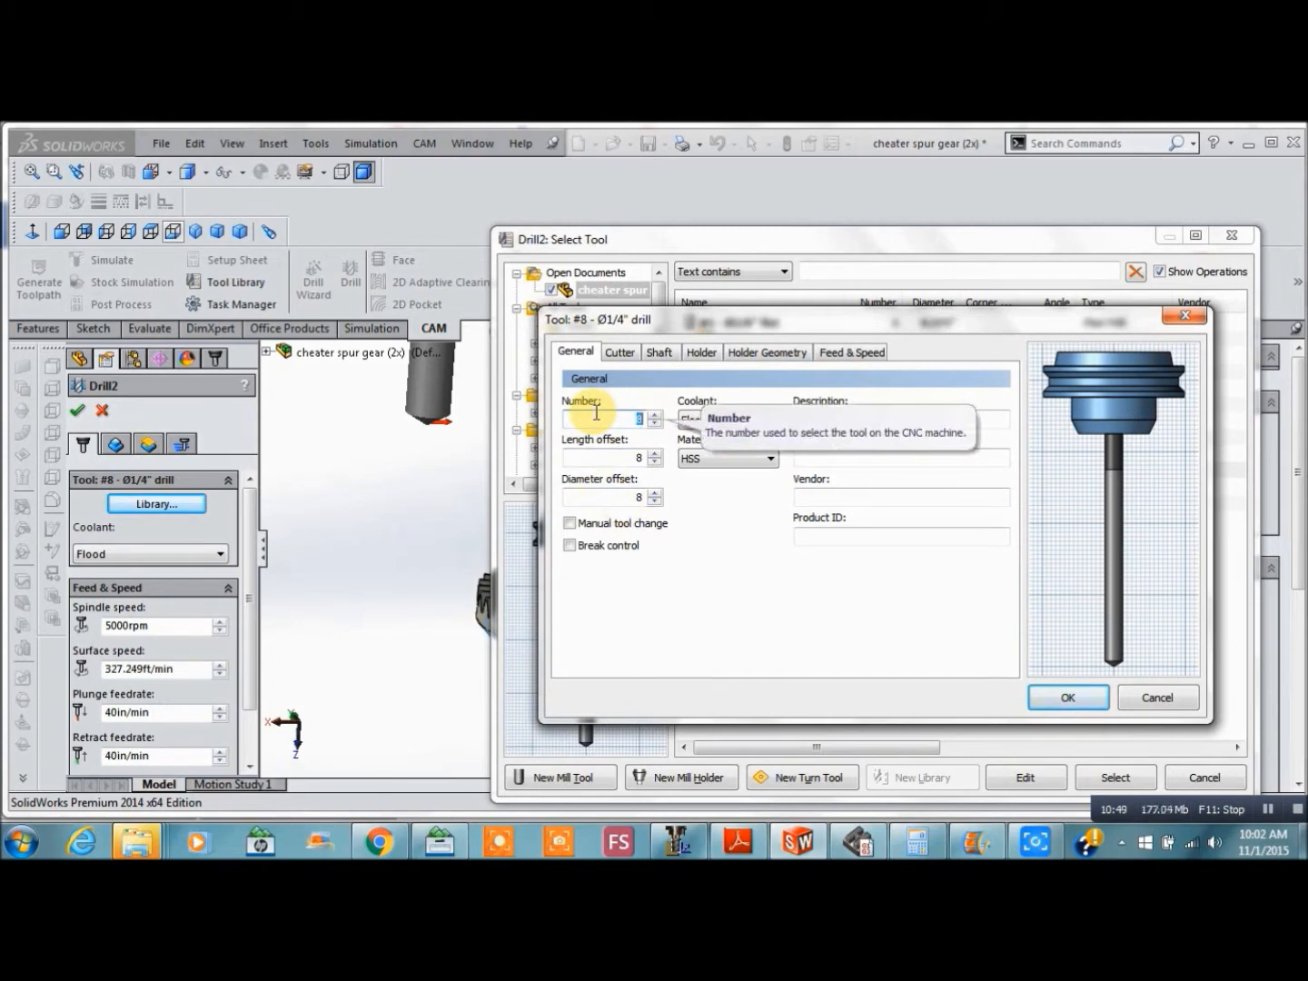
{"action": "left_click", "coordinate": [619, 354]}
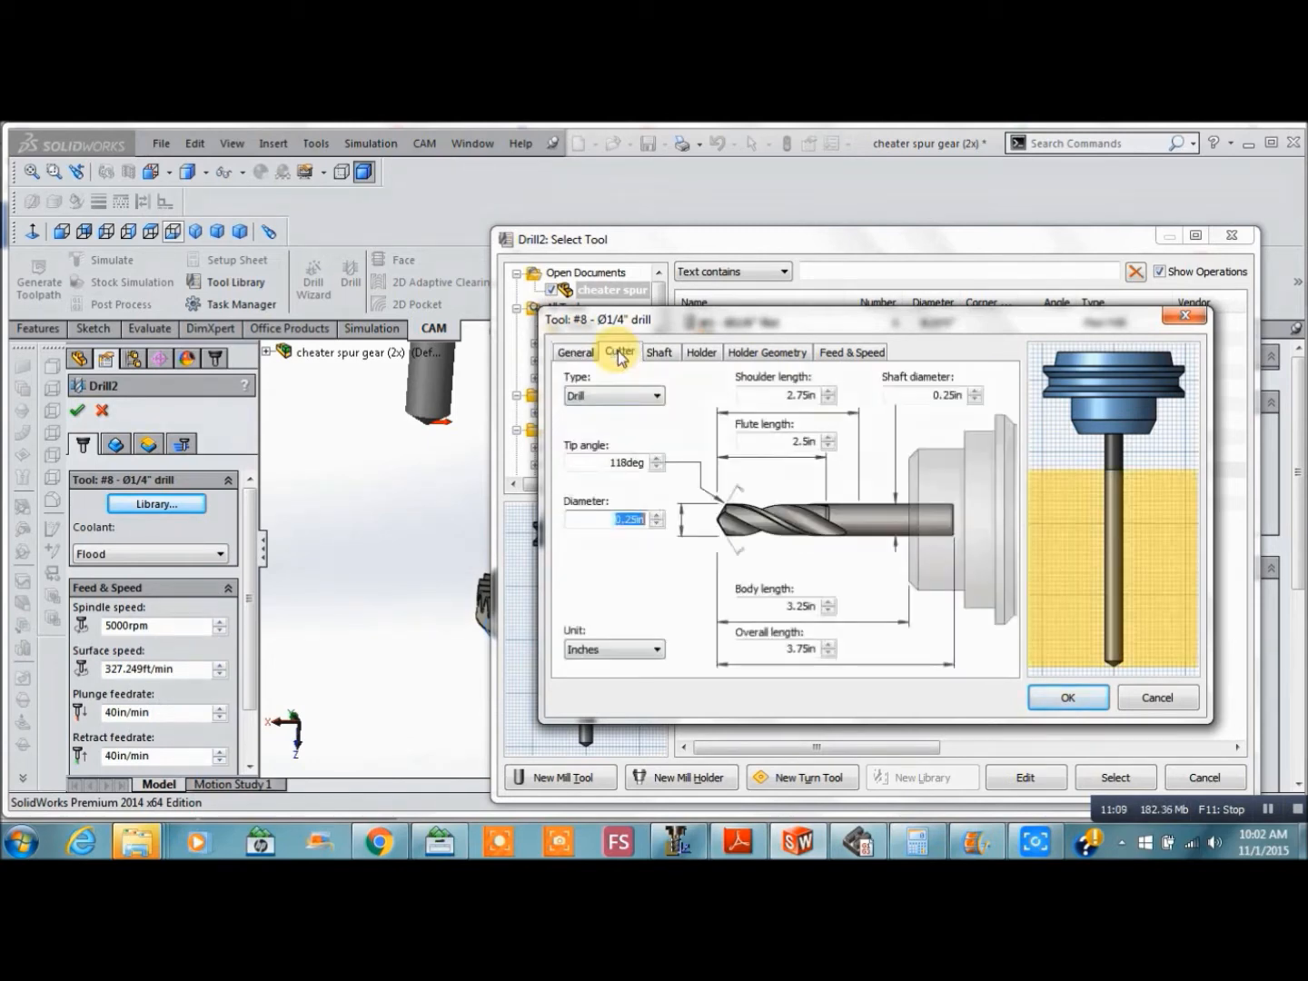
{"action": "left_click", "coordinate": [658, 400]}
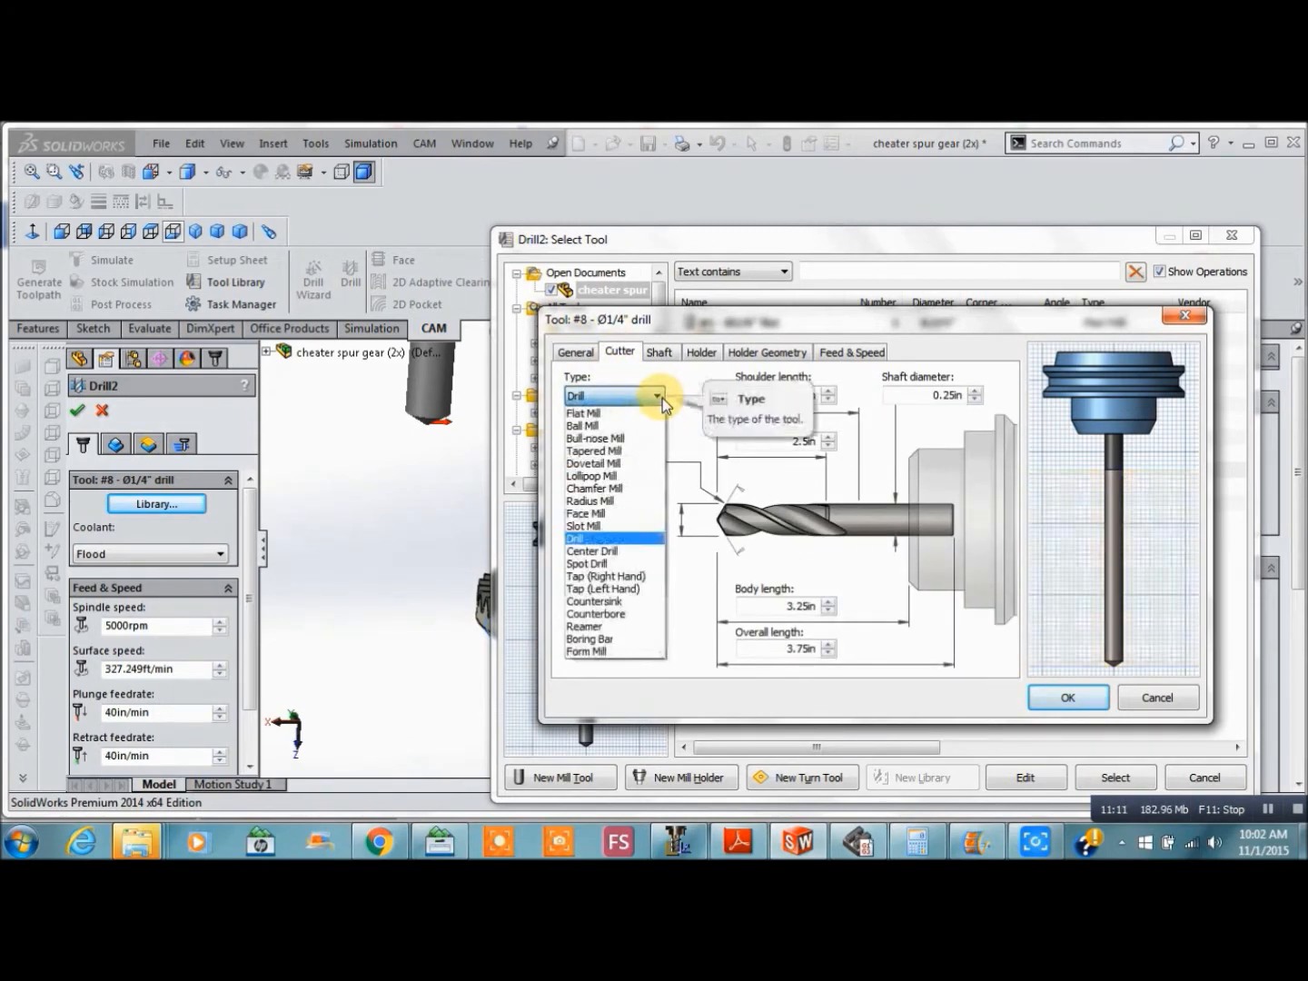
{"action": "left_click", "coordinate": [577, 539]}
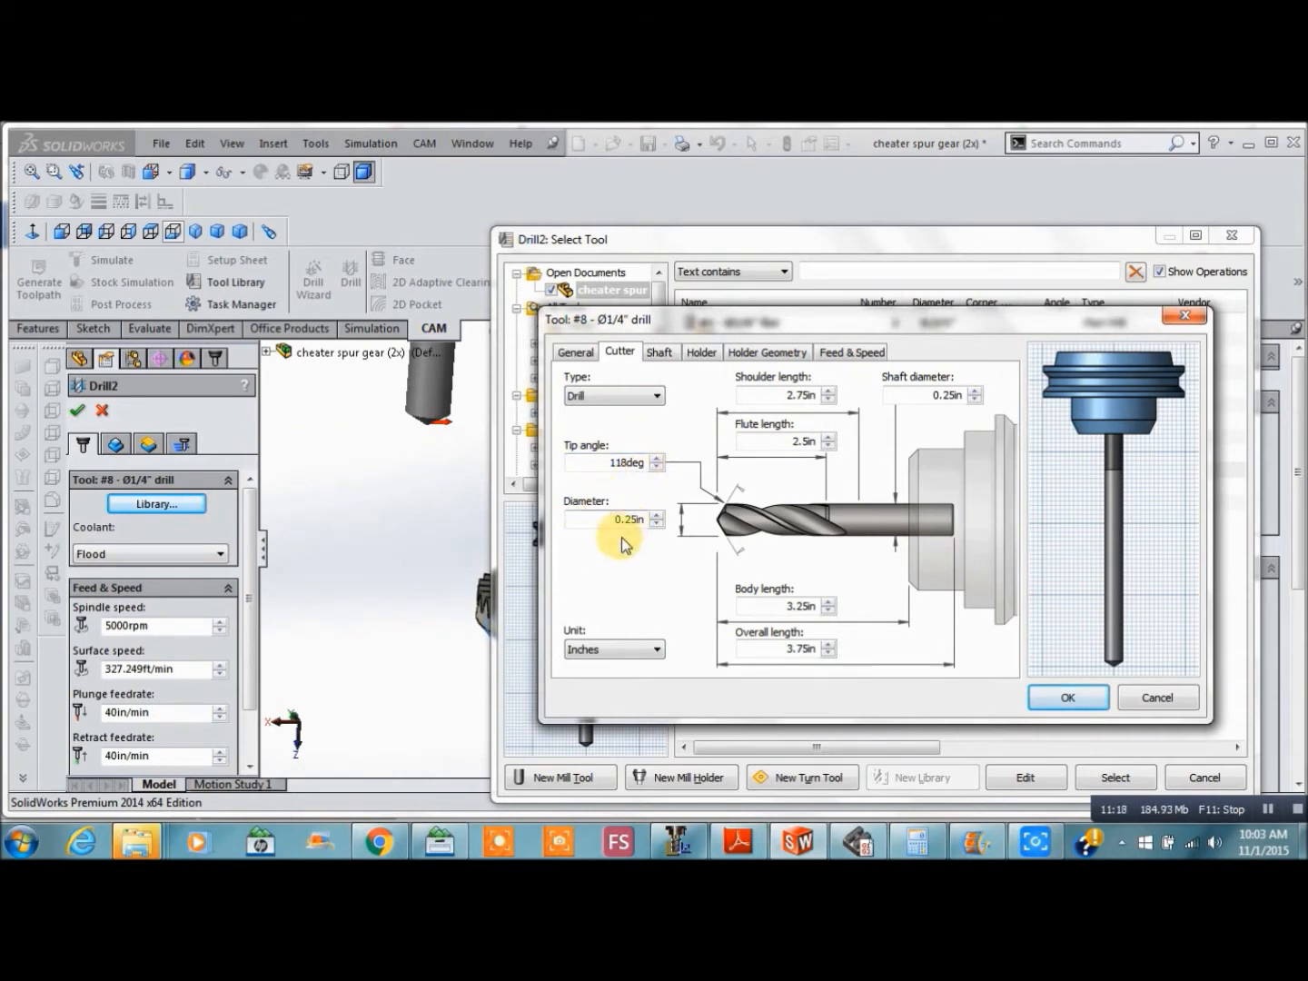
Review the 1/4" drill's feeds and speeds, accept its settings and select this tool for Drill2
{"action": "left_click", "coordinate": [767, 353]}
{"action": "left_click", "coordinate": [854, 350]}
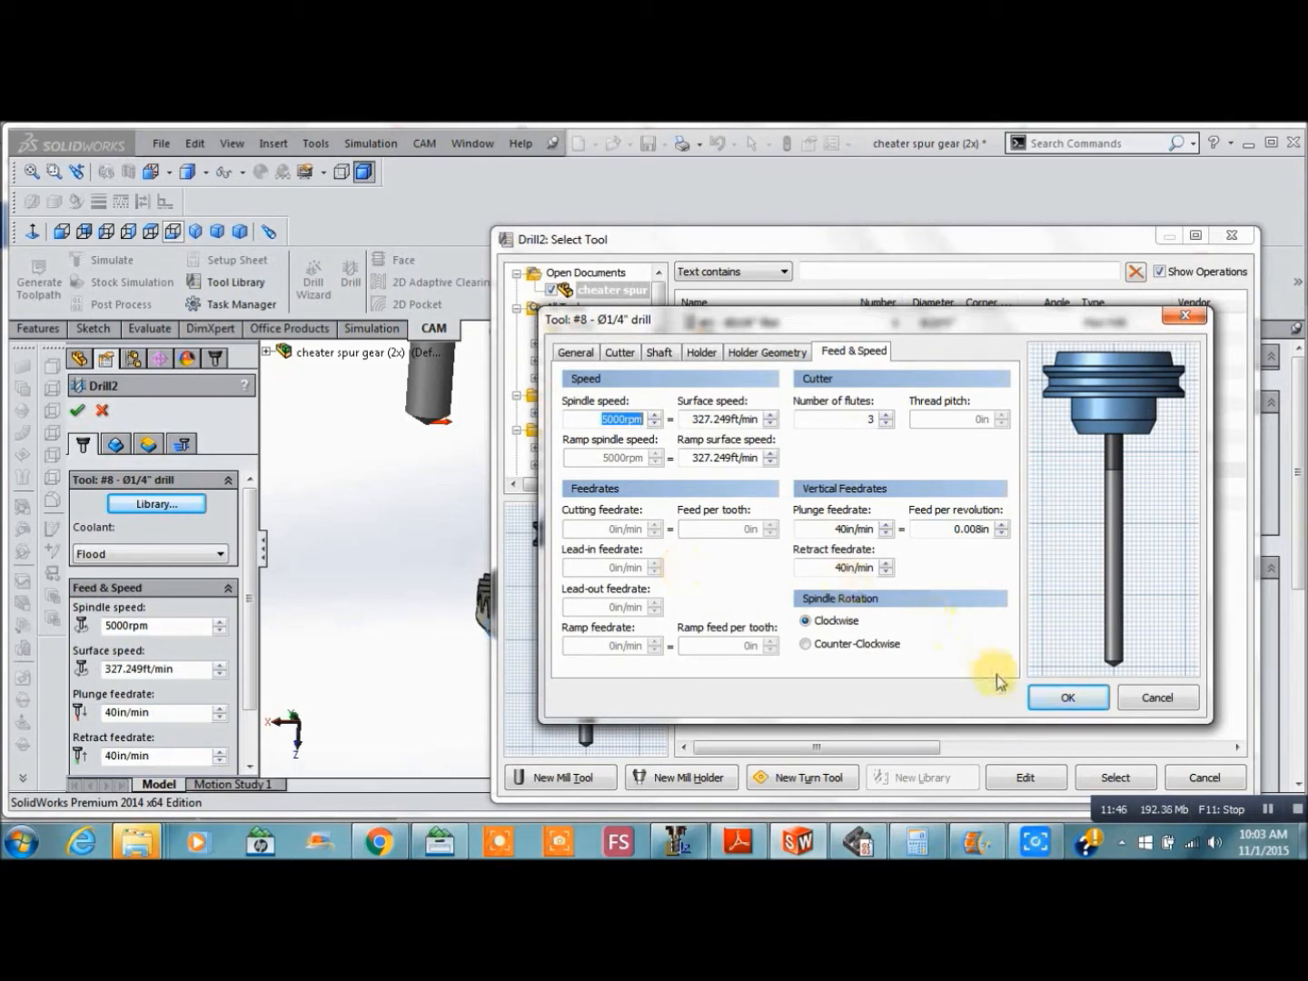
{"action": "left_click", "coordinate": [1069, 698]}
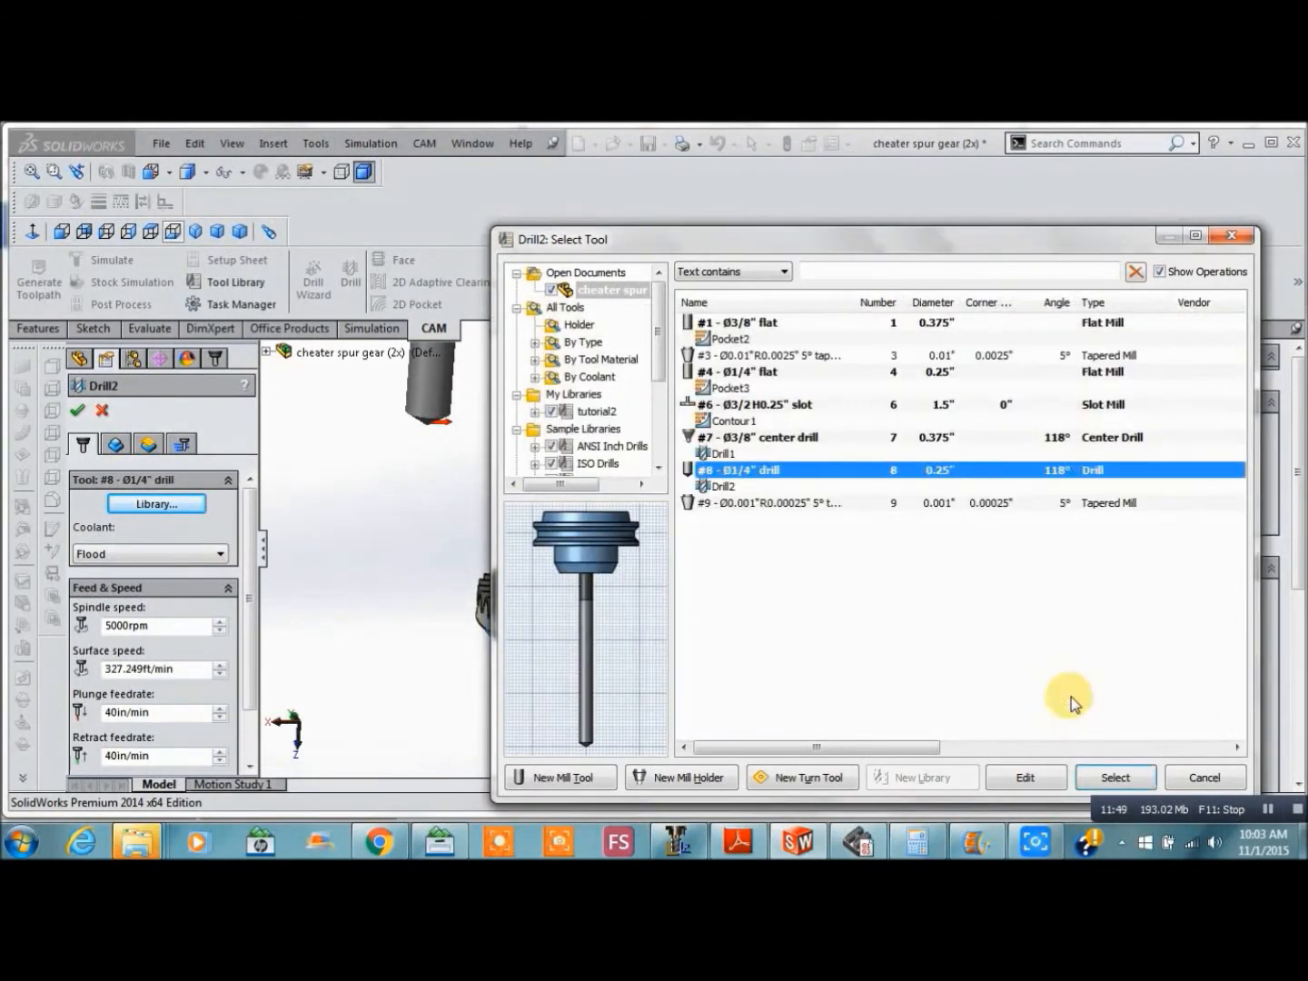
{"action": "left_click", "coordinate": [1110, 777]}
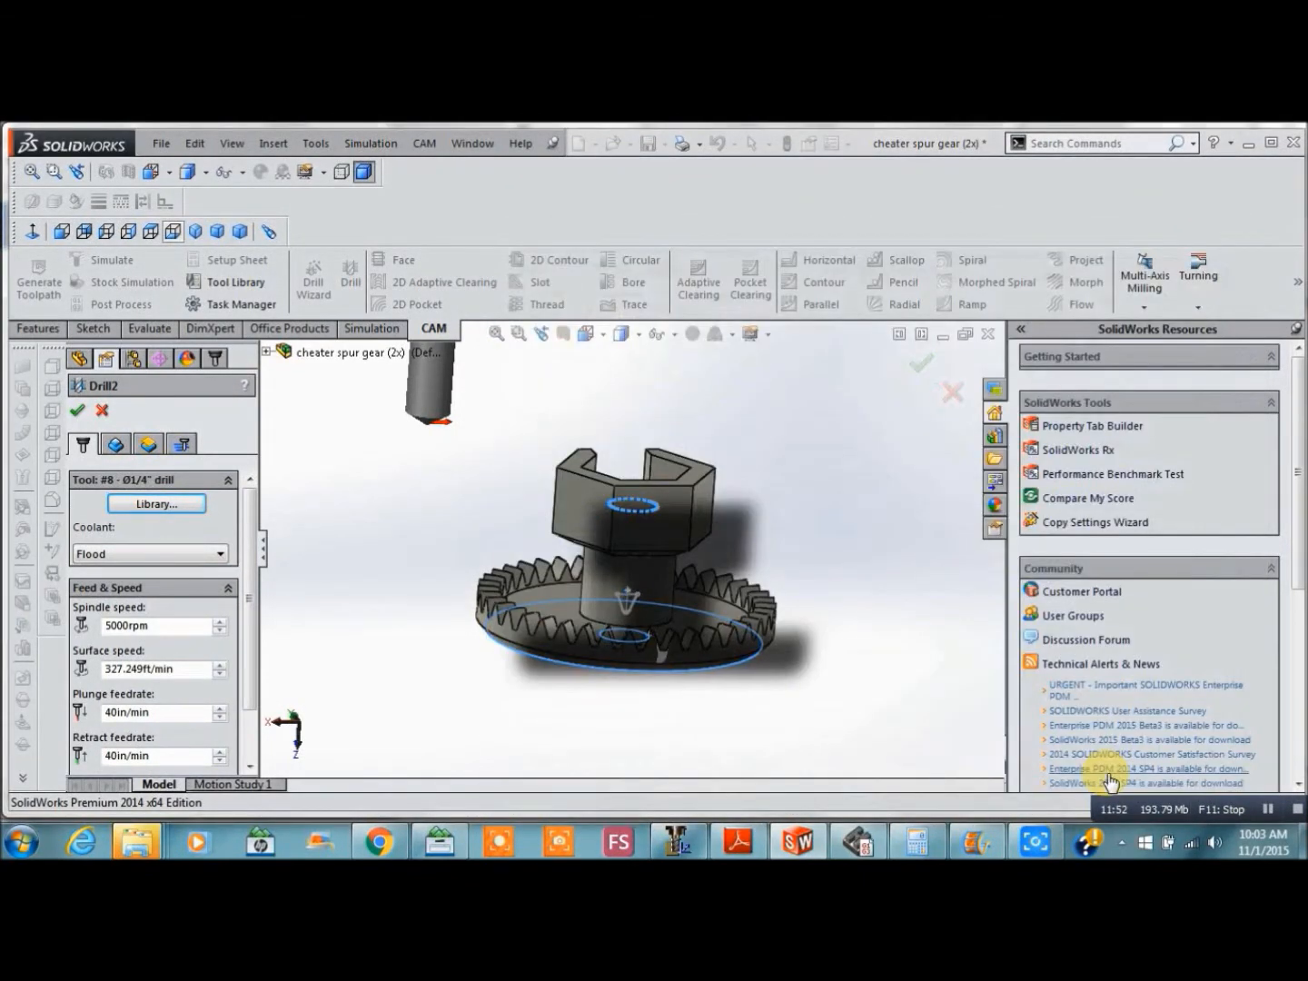
Review Drill2's selected hole edge and its height settings, with the part viewed from the side
{"action": "left_click", "coordinate": [115, 445]}
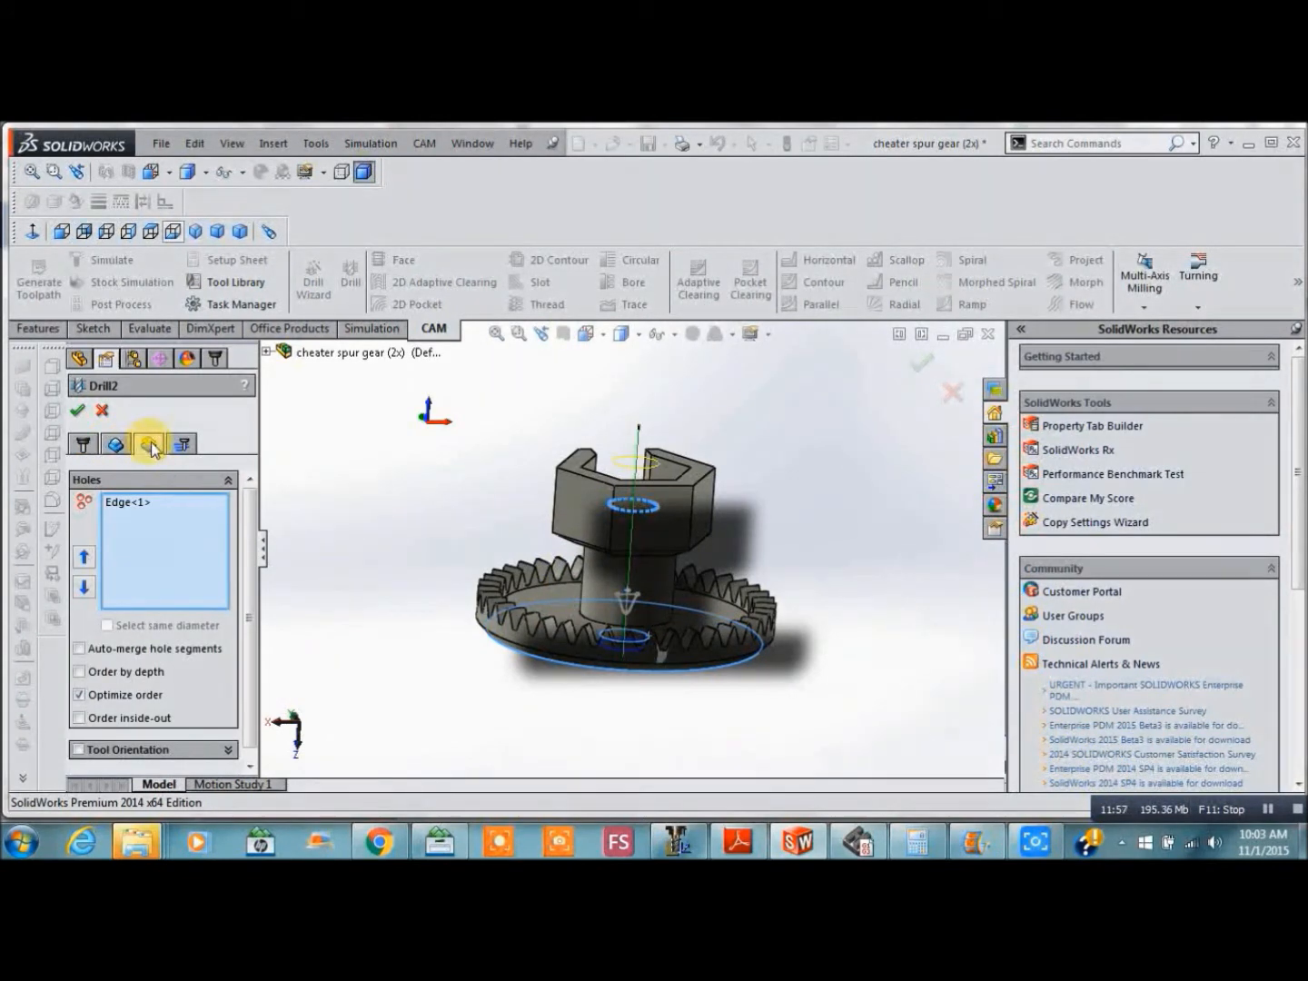
{"action": "left_click", "coordinate": [151, 446]}
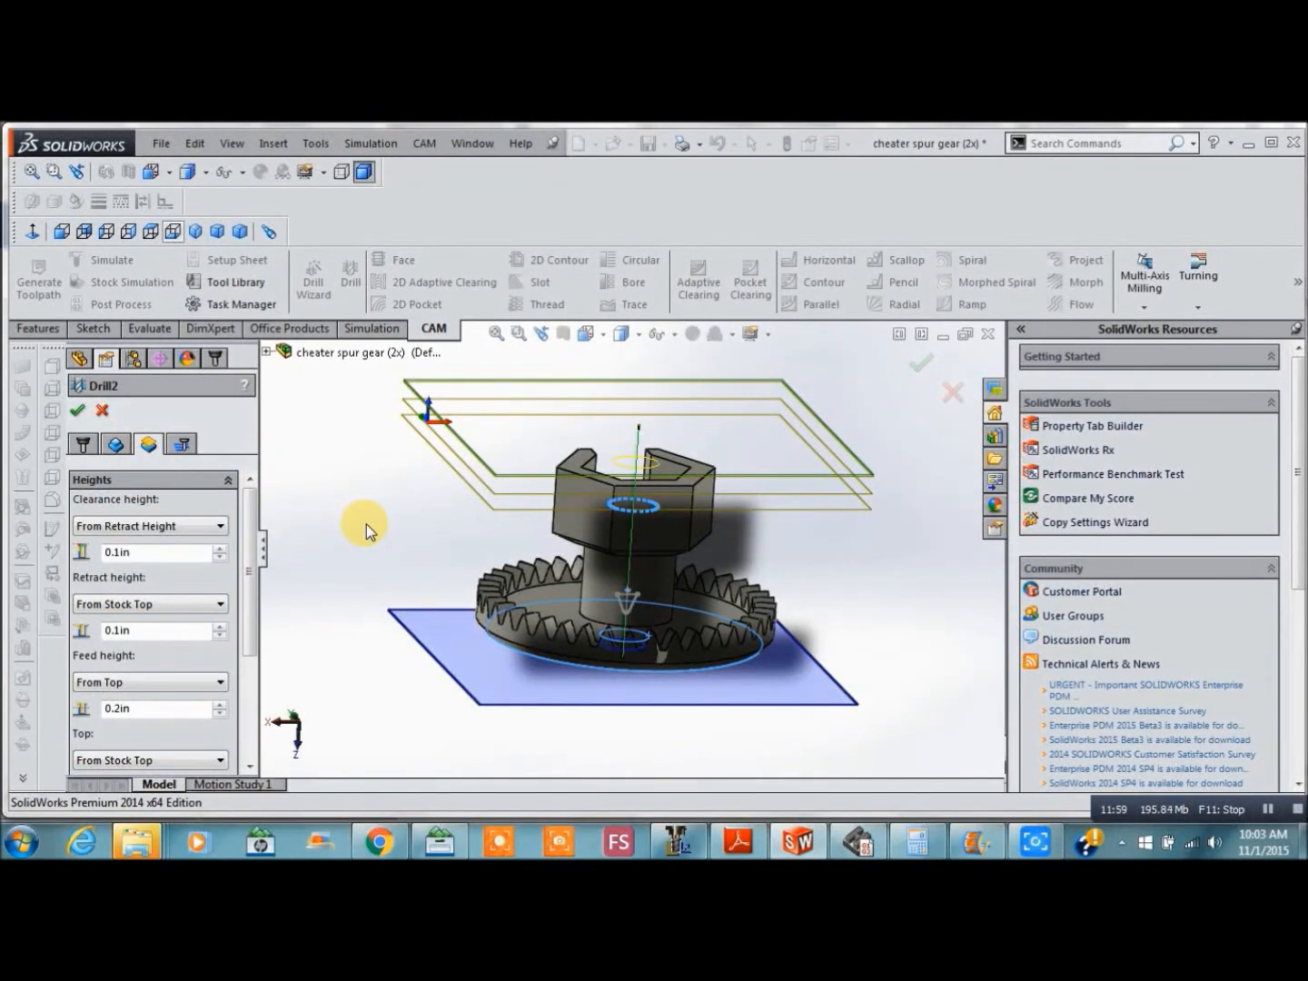
{"action": "key", "text": "Up"}
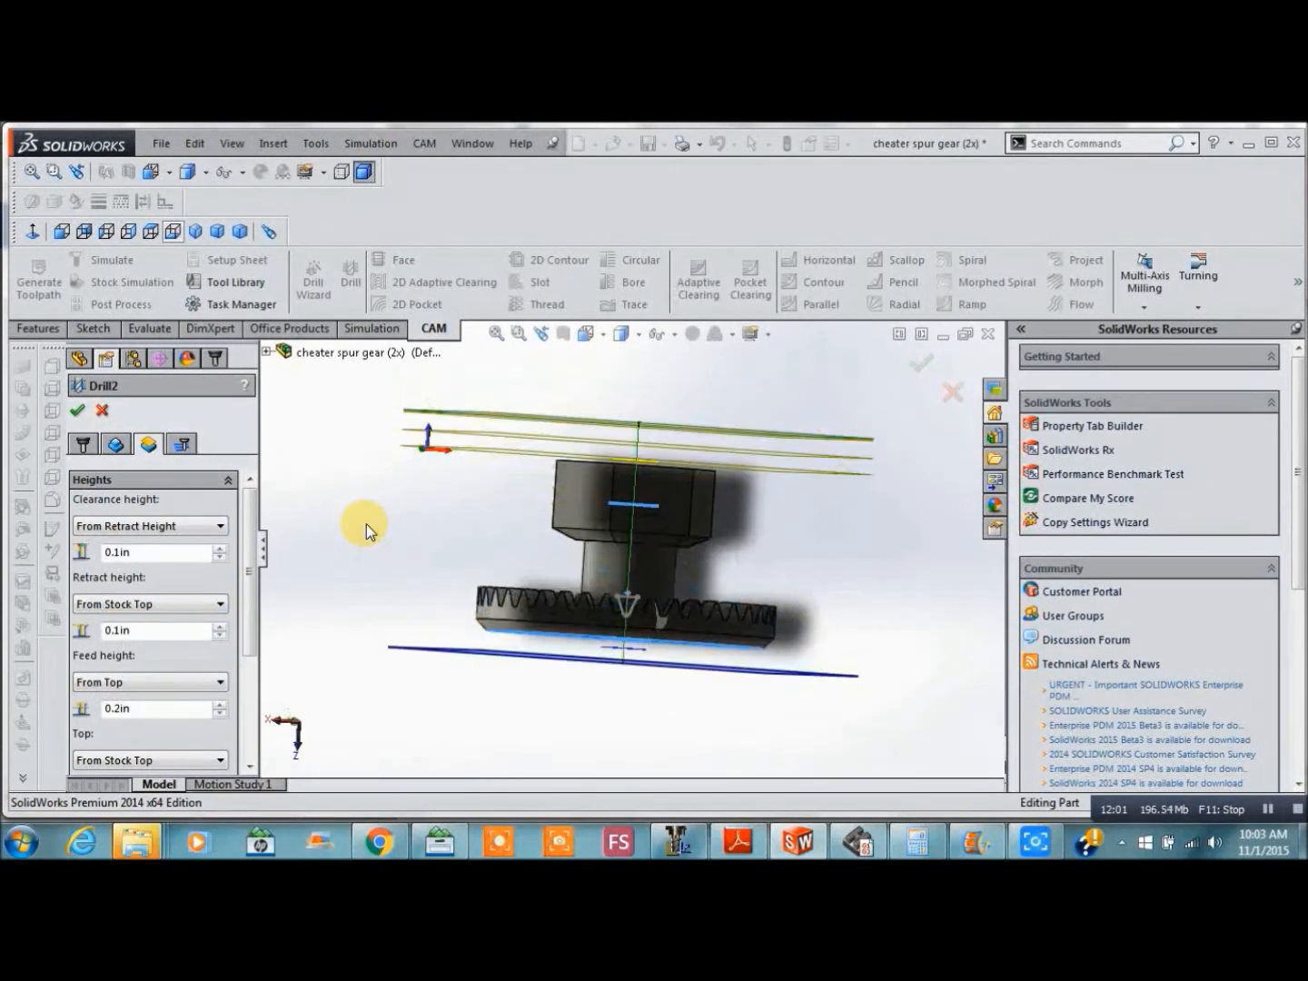
{"action": "scroll", "coordinate": [252, 753], "scroll_direction": "down", "scroll_amount": 3}
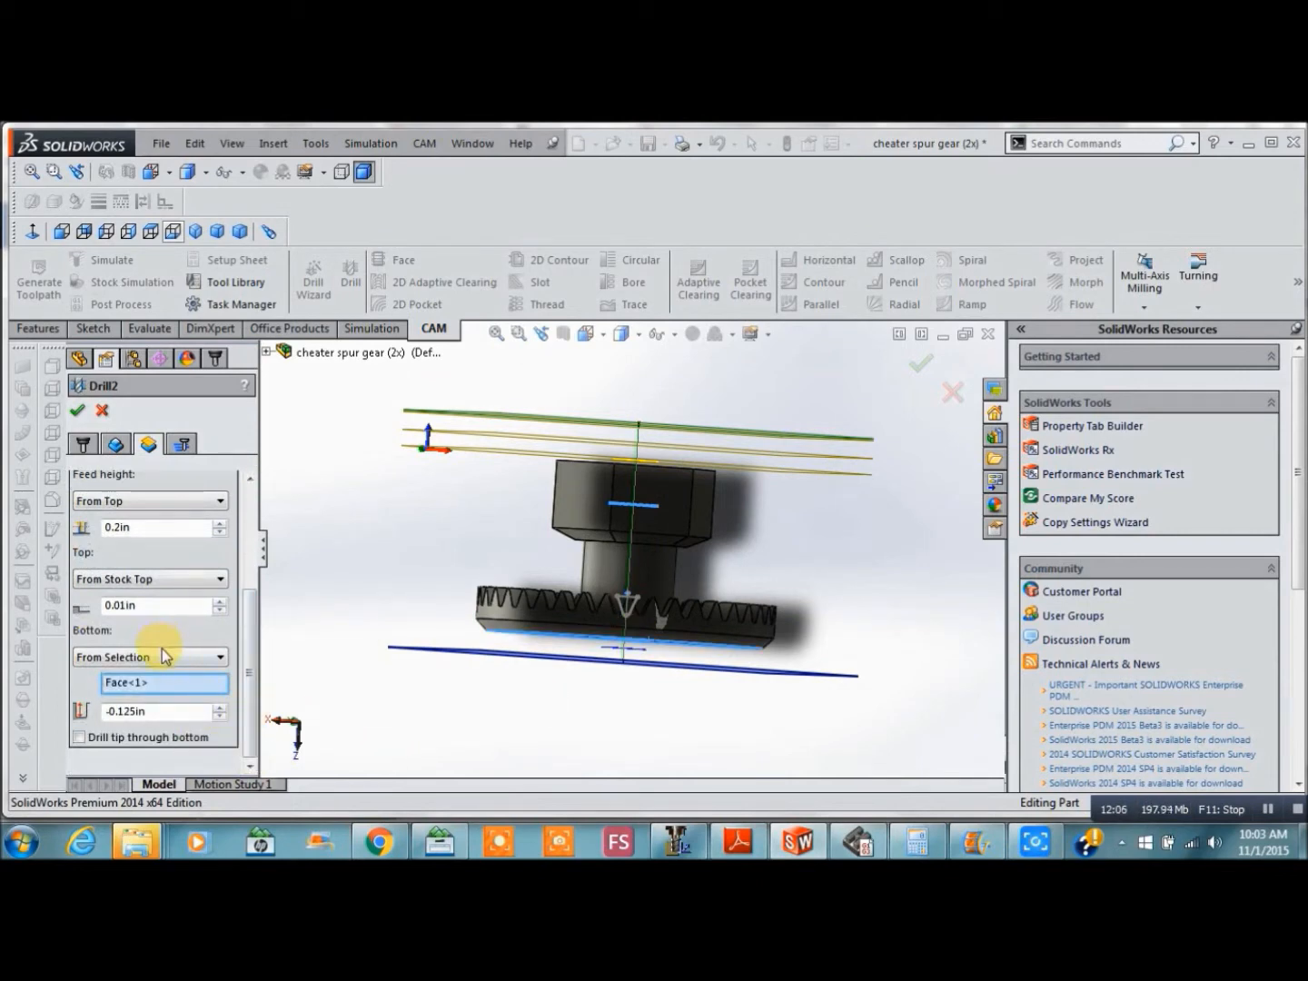
Set Drill2's bottom height to From Selection, using the gear's flat underside face as the reference
{"action": "left_click", "coordinate": [221, 657]}
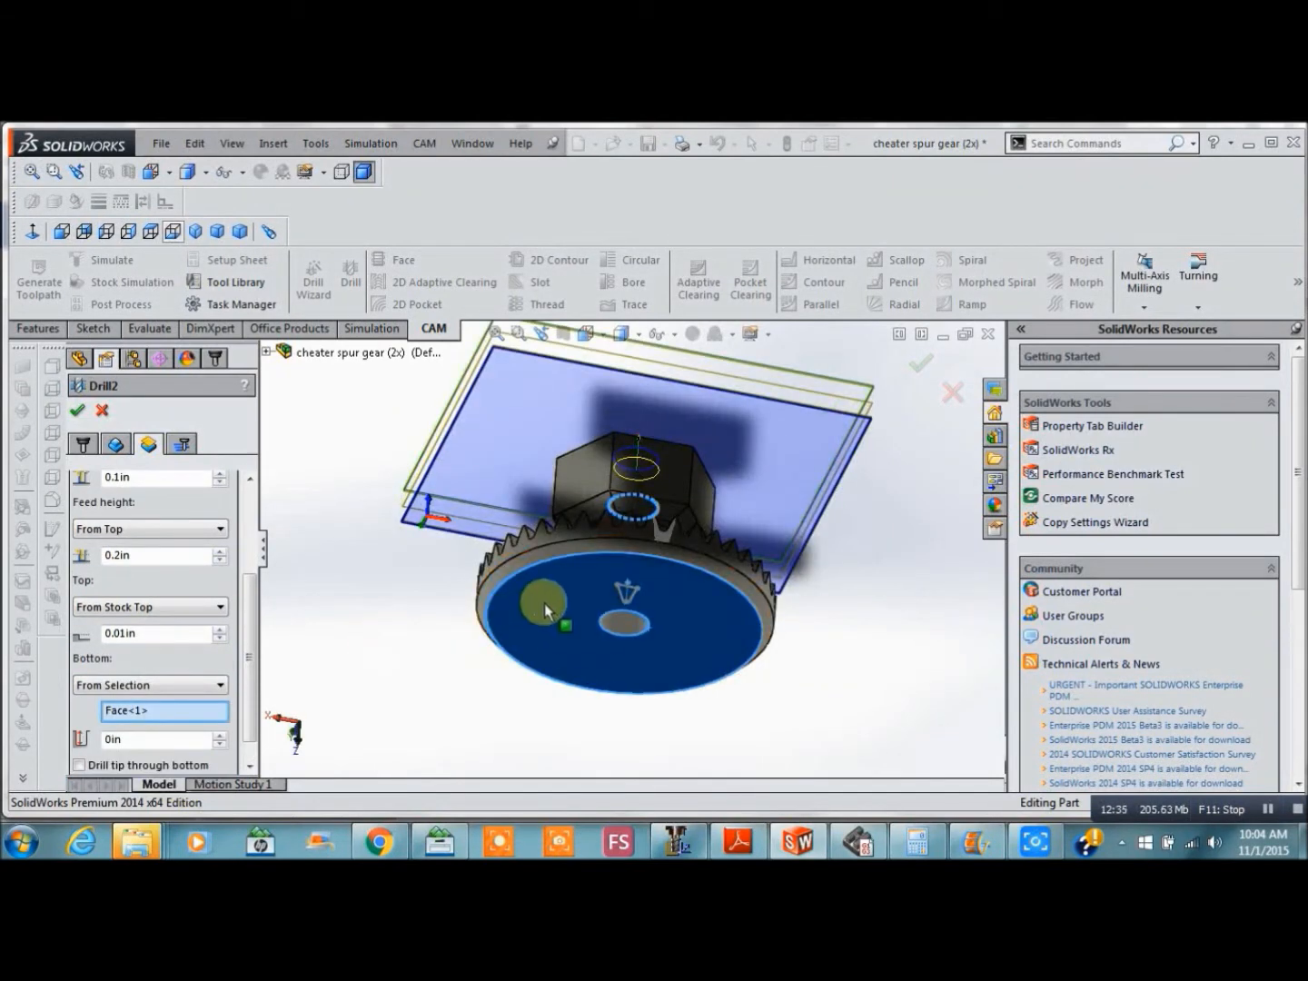
{"action": "left_click", "coordinate": [543, 603]}
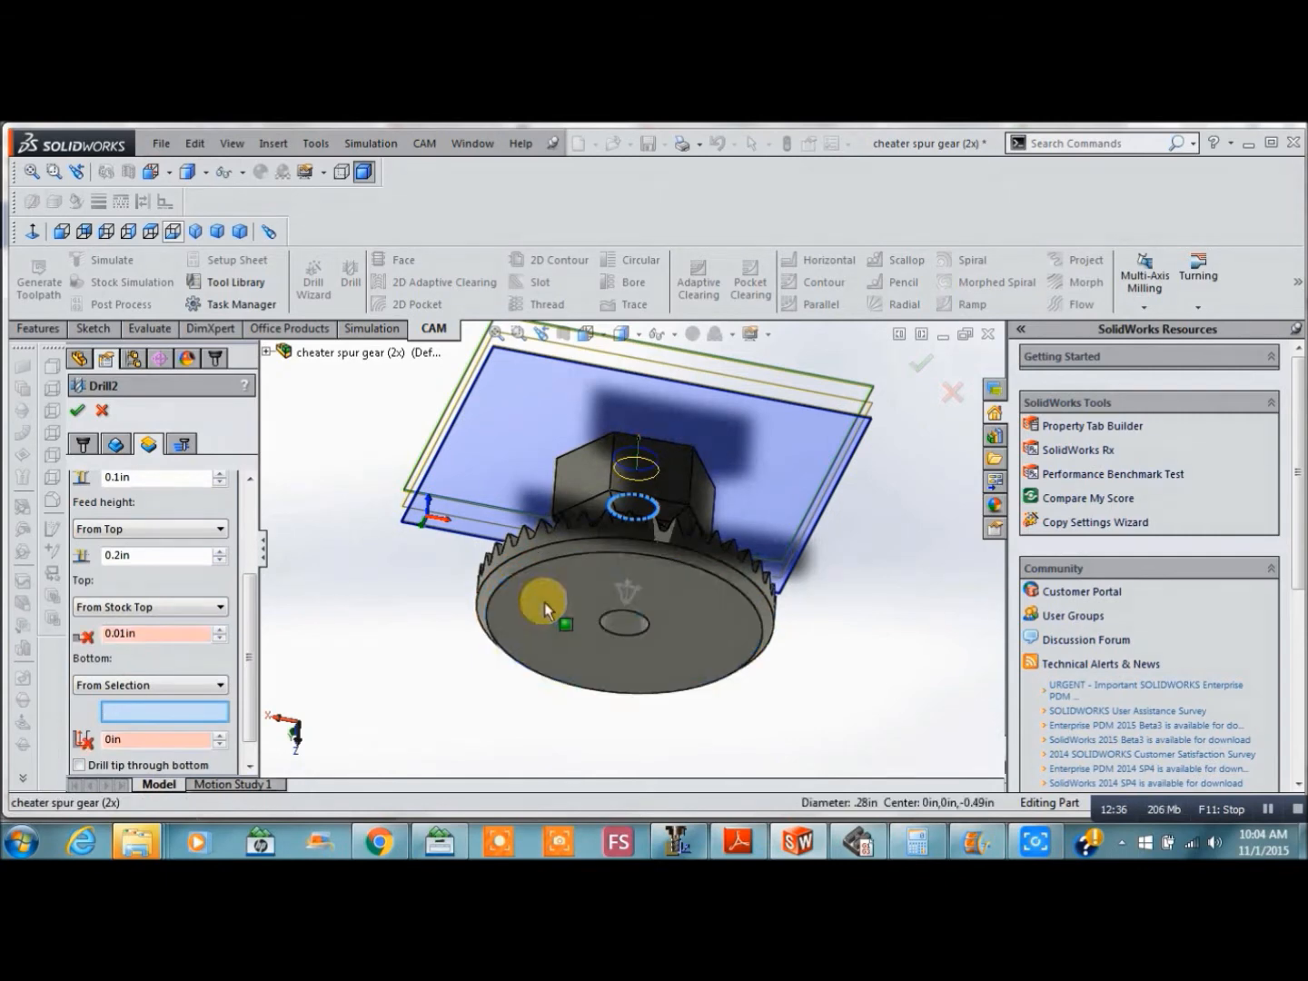
{"action": "left_click", "coordinate": [543, 602]}
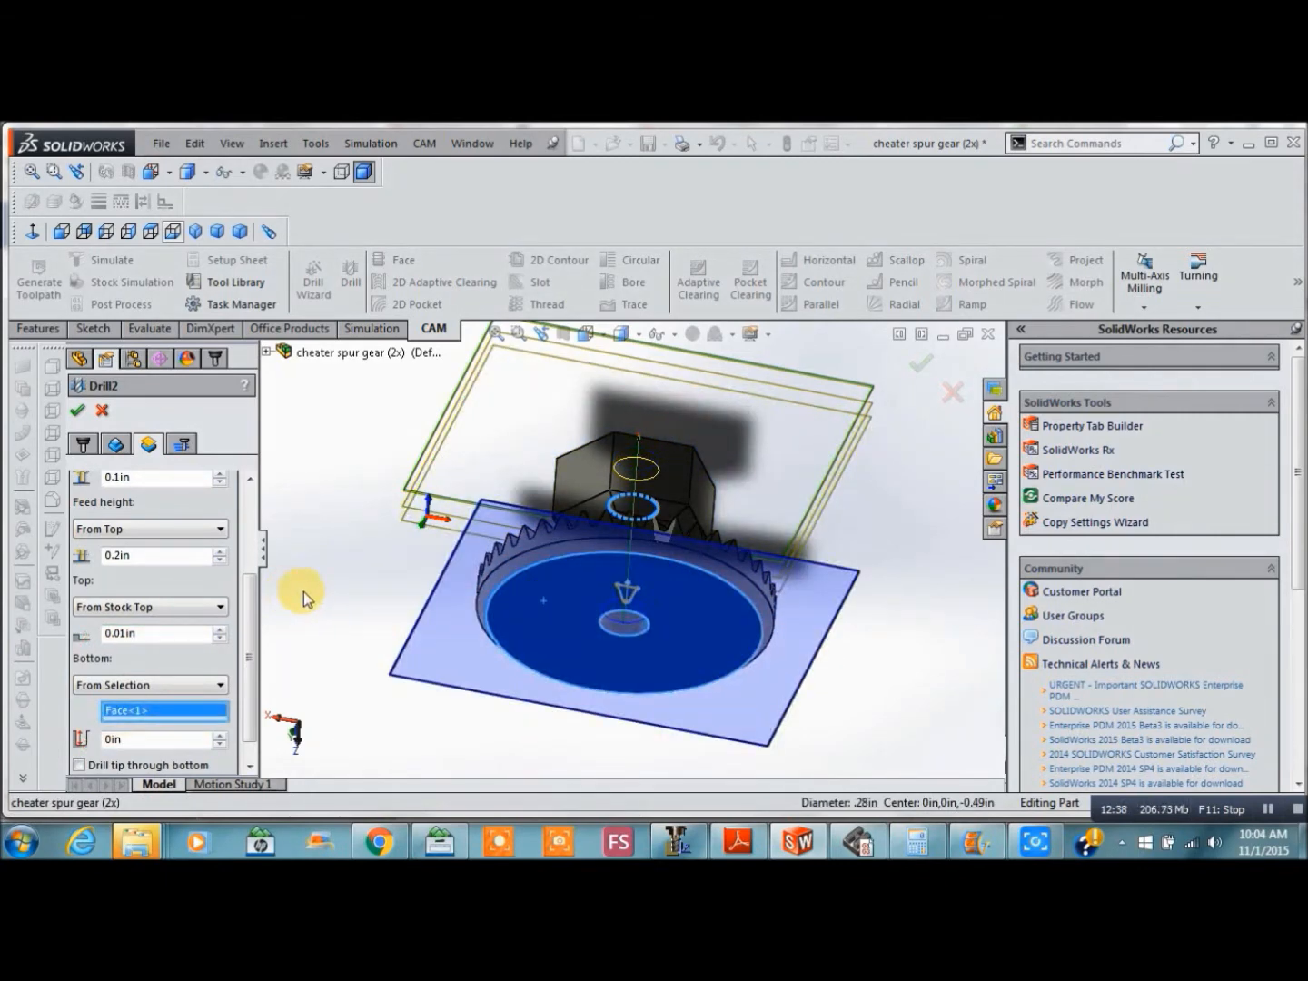
Set Drill2's bottom height offset to -0.1 in and check the resulting plane below the gear from the side
{"action": "double_click", "coordinate": [107, 741]}
{"action": "type", "text": "-"}
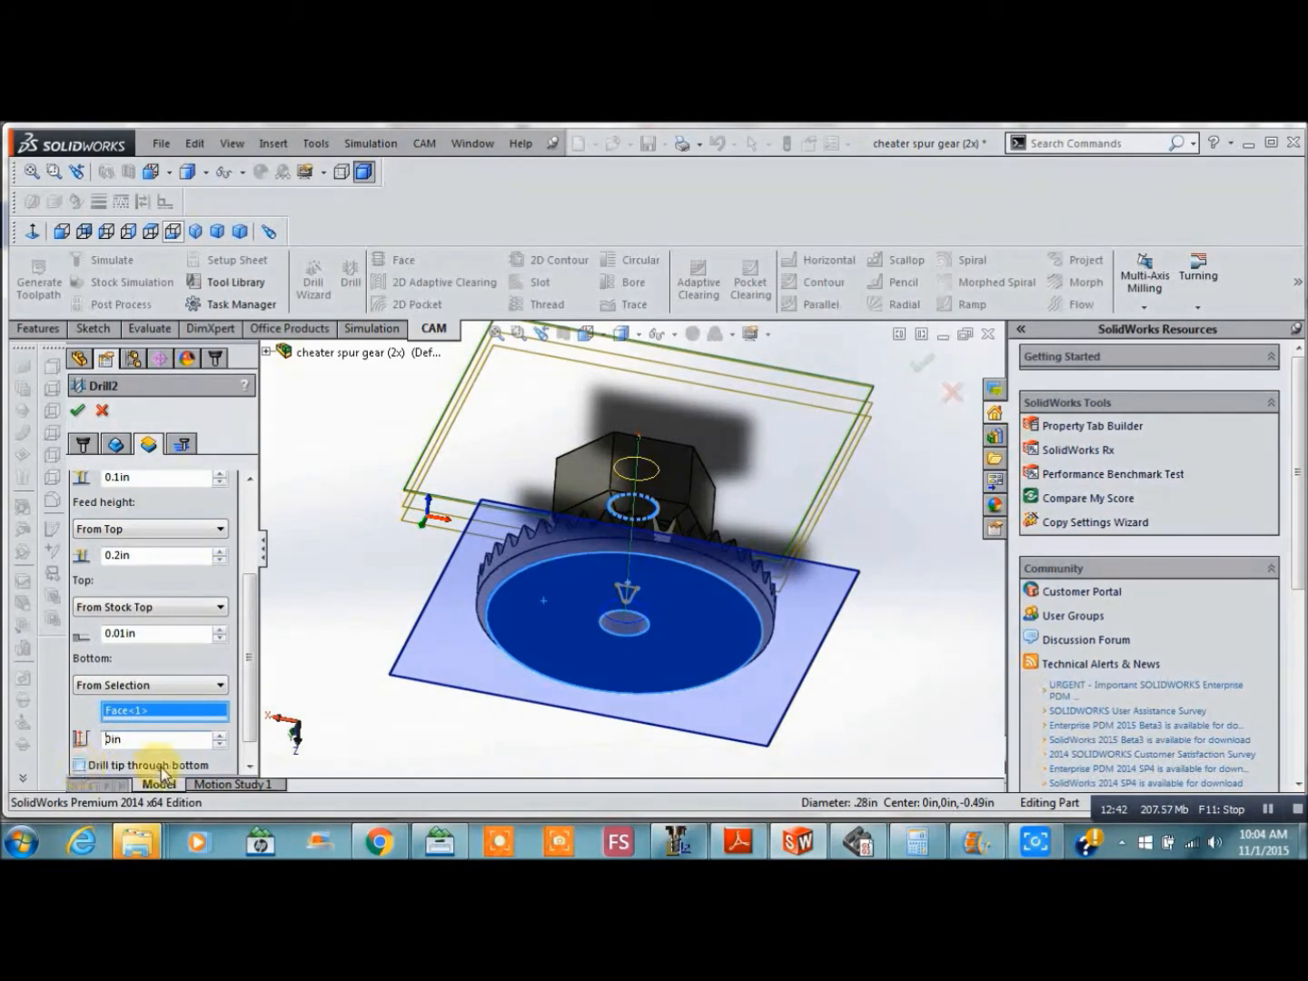
{"action": "type", "text": "-.1"}
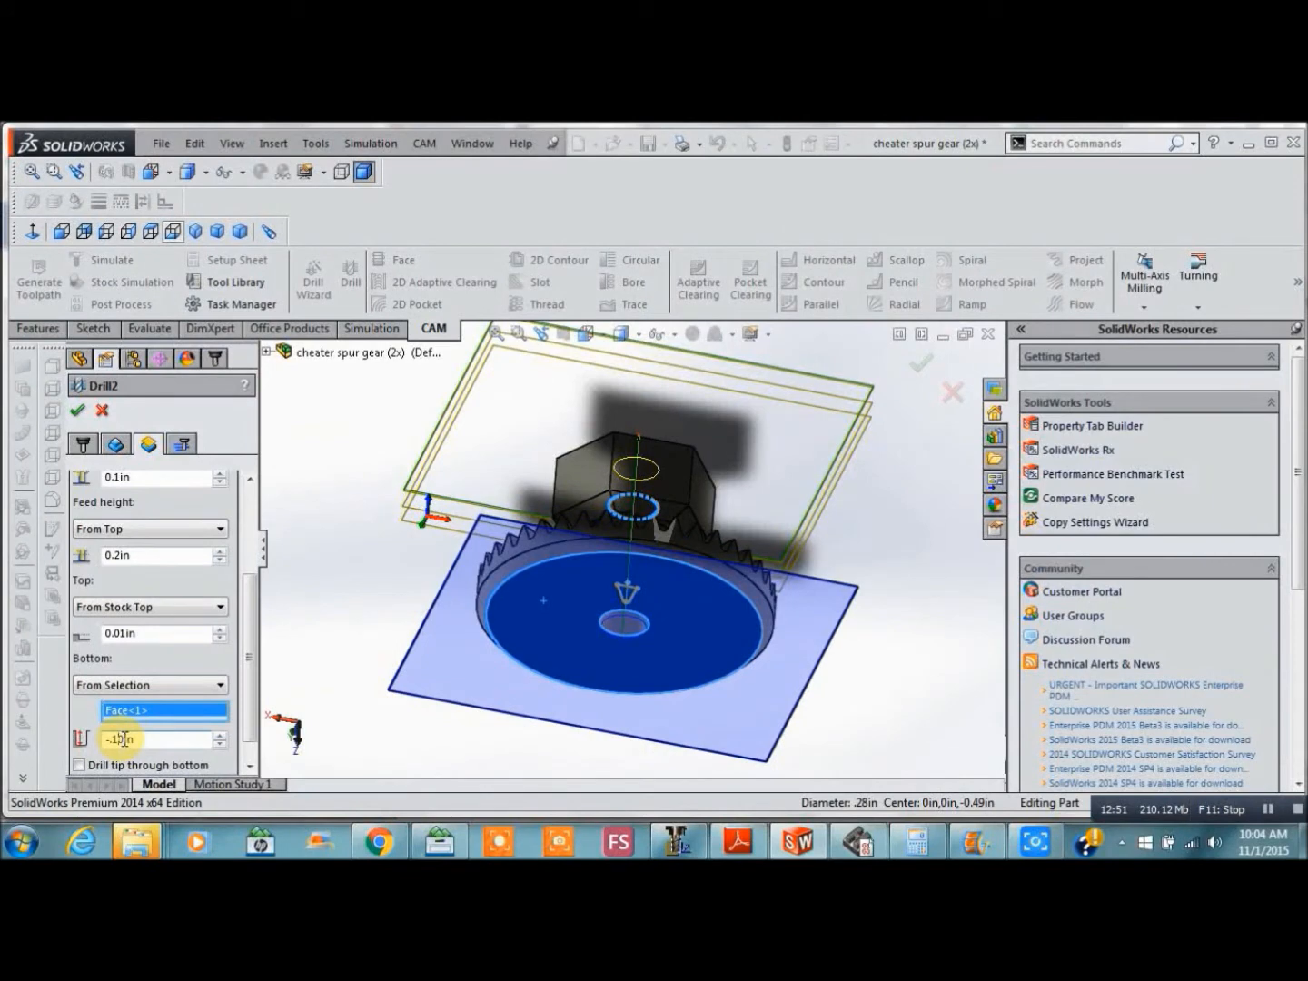
{"action": "left_click", "coordinate": [337, 534]}
{"action": "key", "text": "Down"}
{"action": "key", "text": "Down"}
{"action": "key", "text": "Down"}
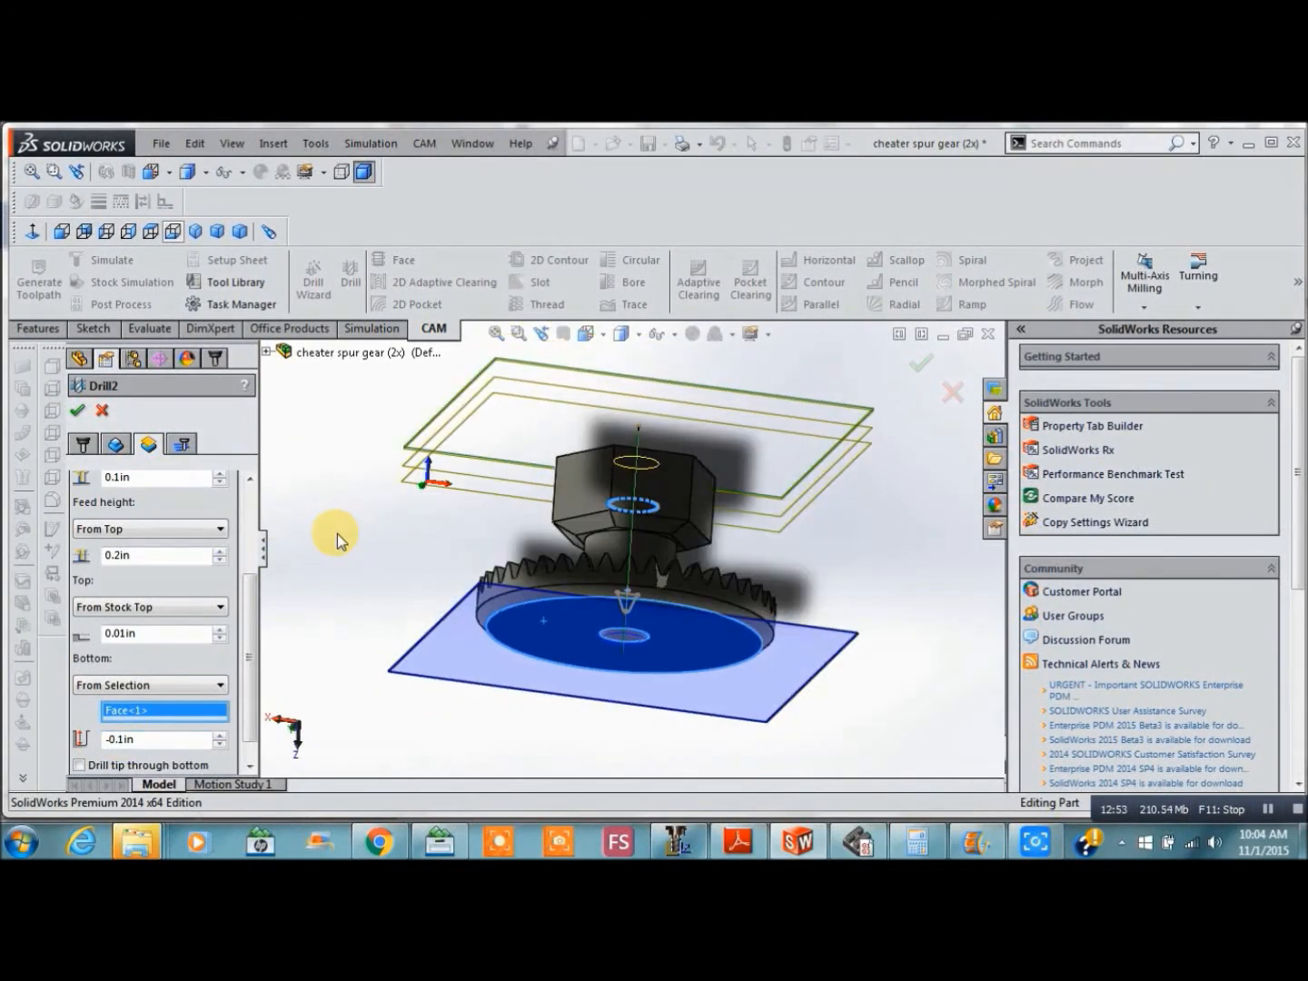
{"action": "key", "text": "Up"}
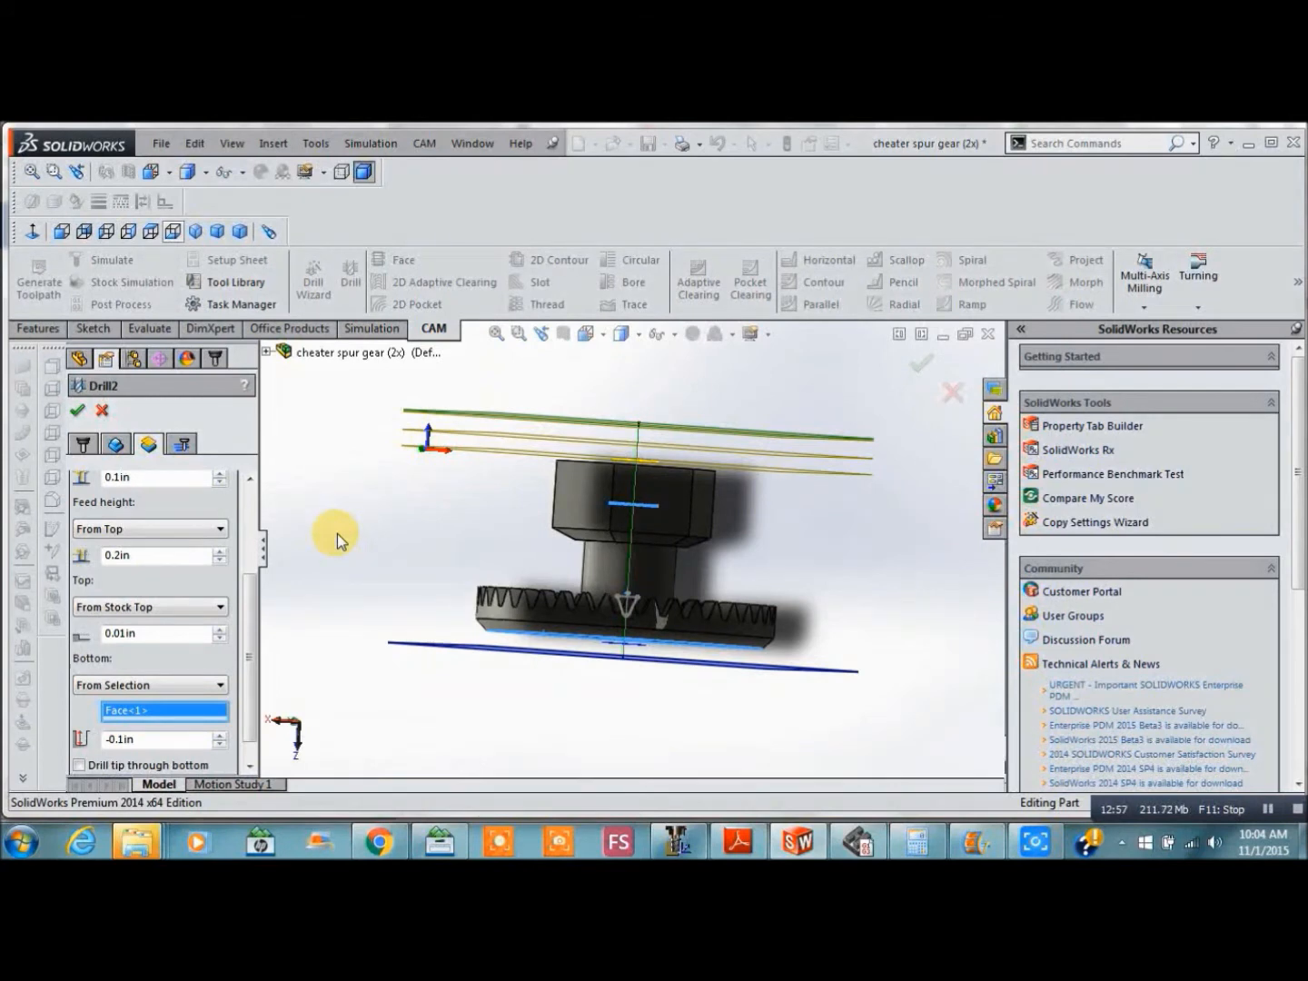
Review Drill2's Deep drilling - full retract cycle settings and accept the operation
{"action": "left_click", "coordinate": [182, 444]}
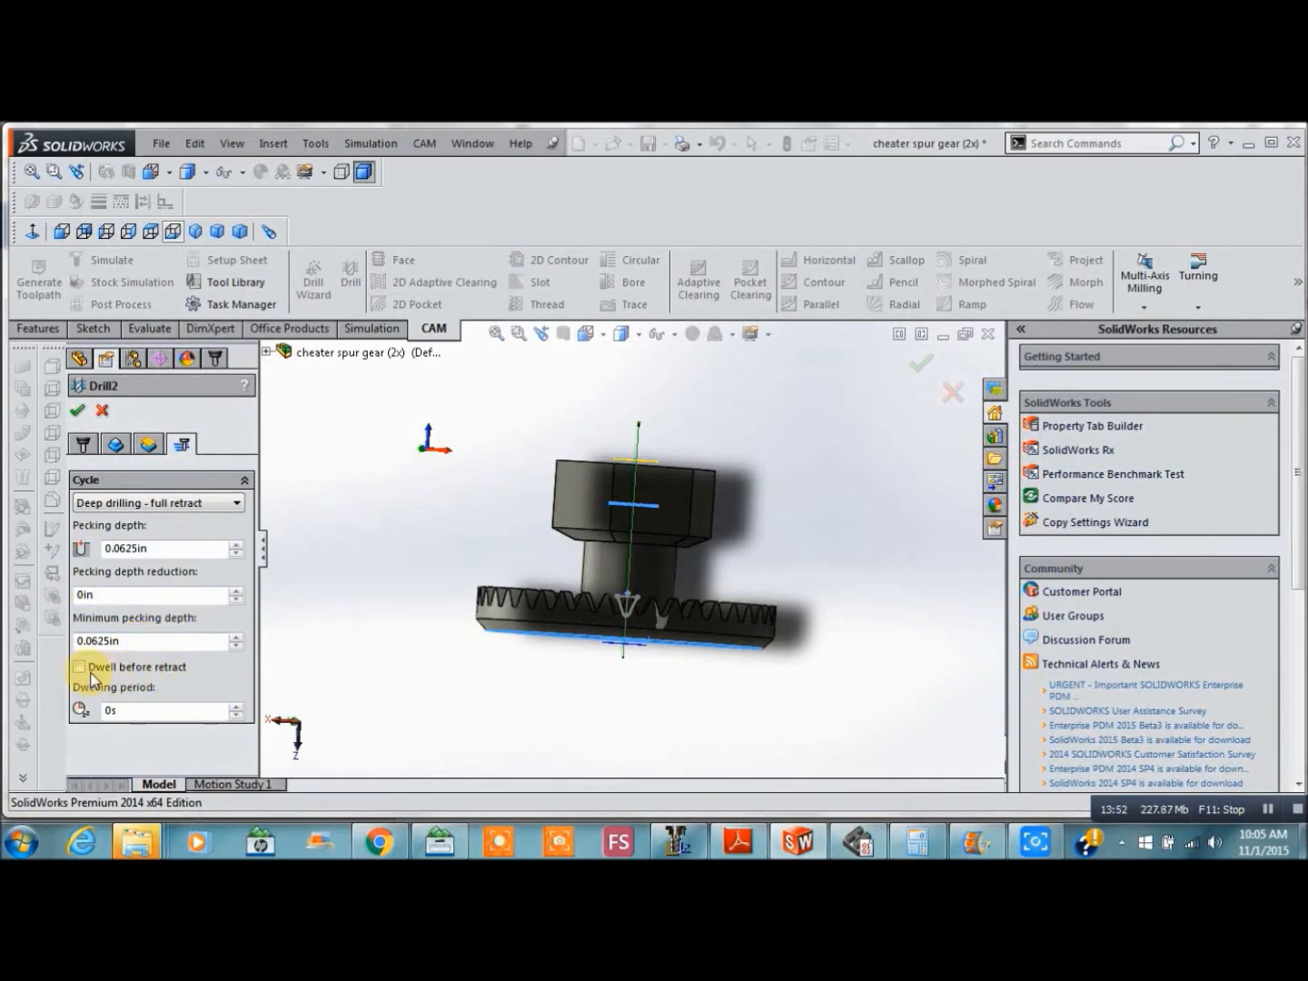
{"action": "left_click", "coordinate": [78, 410]}
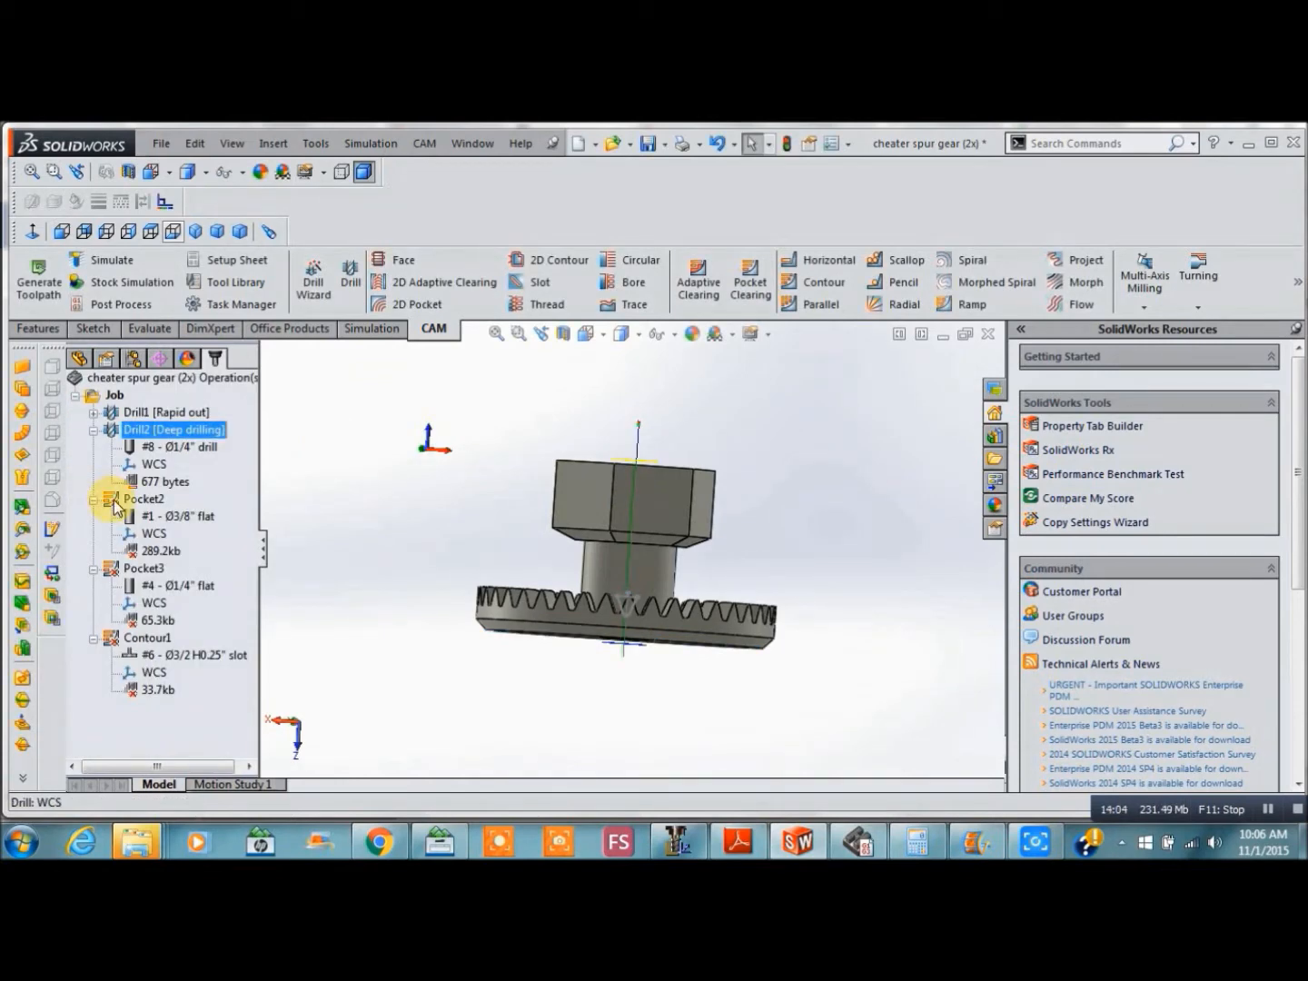
Edit the Pocket2 operation and open its #1 3/8" flat mill from the tool library
{"action": "left_click", "coordinate": [114, 501]}
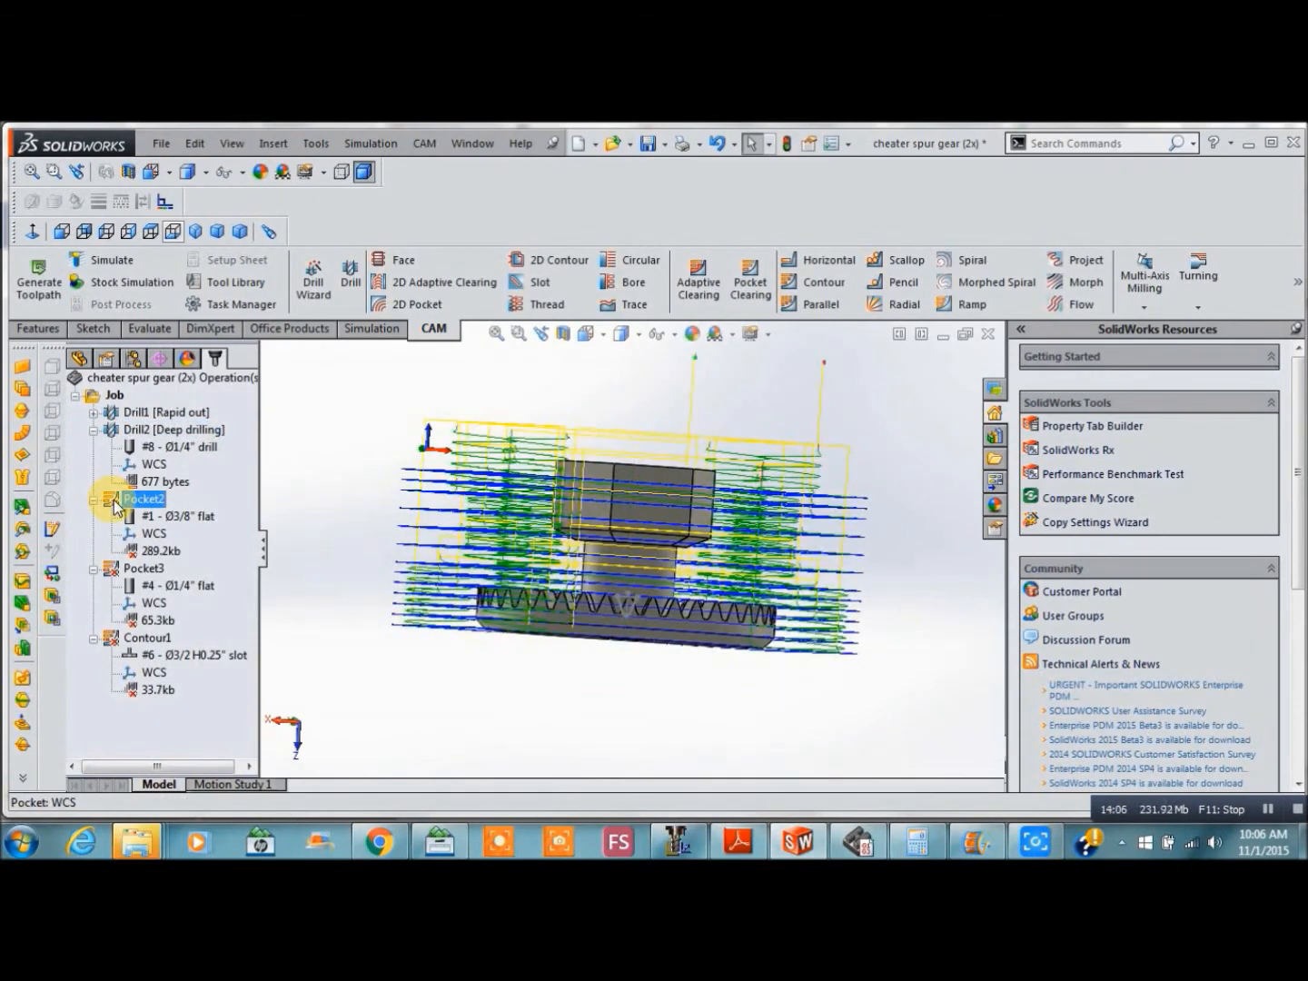
{"action": "right_click", "coordinate": [113, 500]}
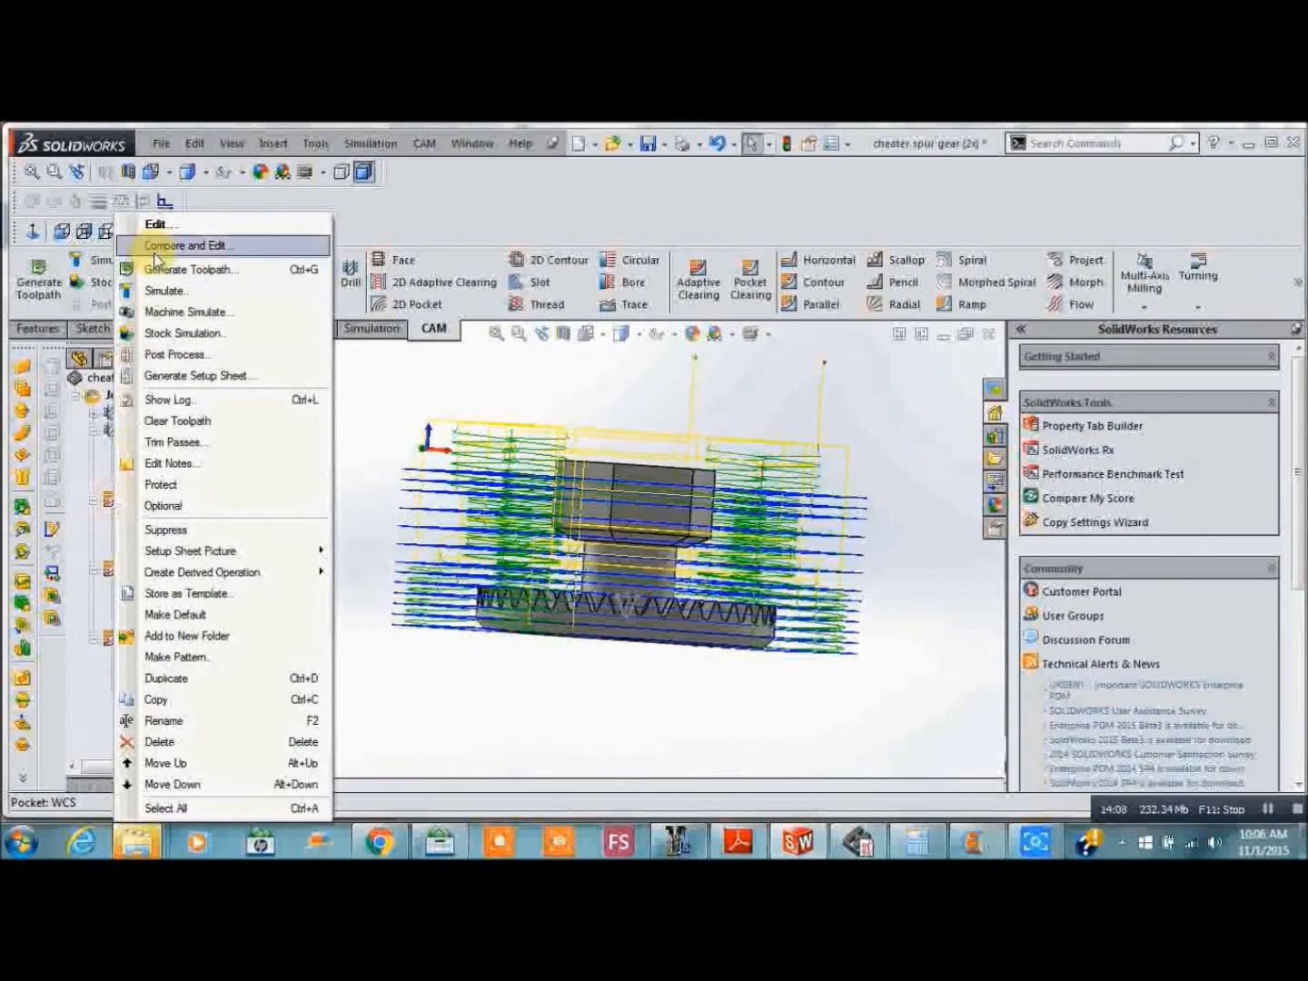
{"action": "left_click", "coordinate": [163, 228]}
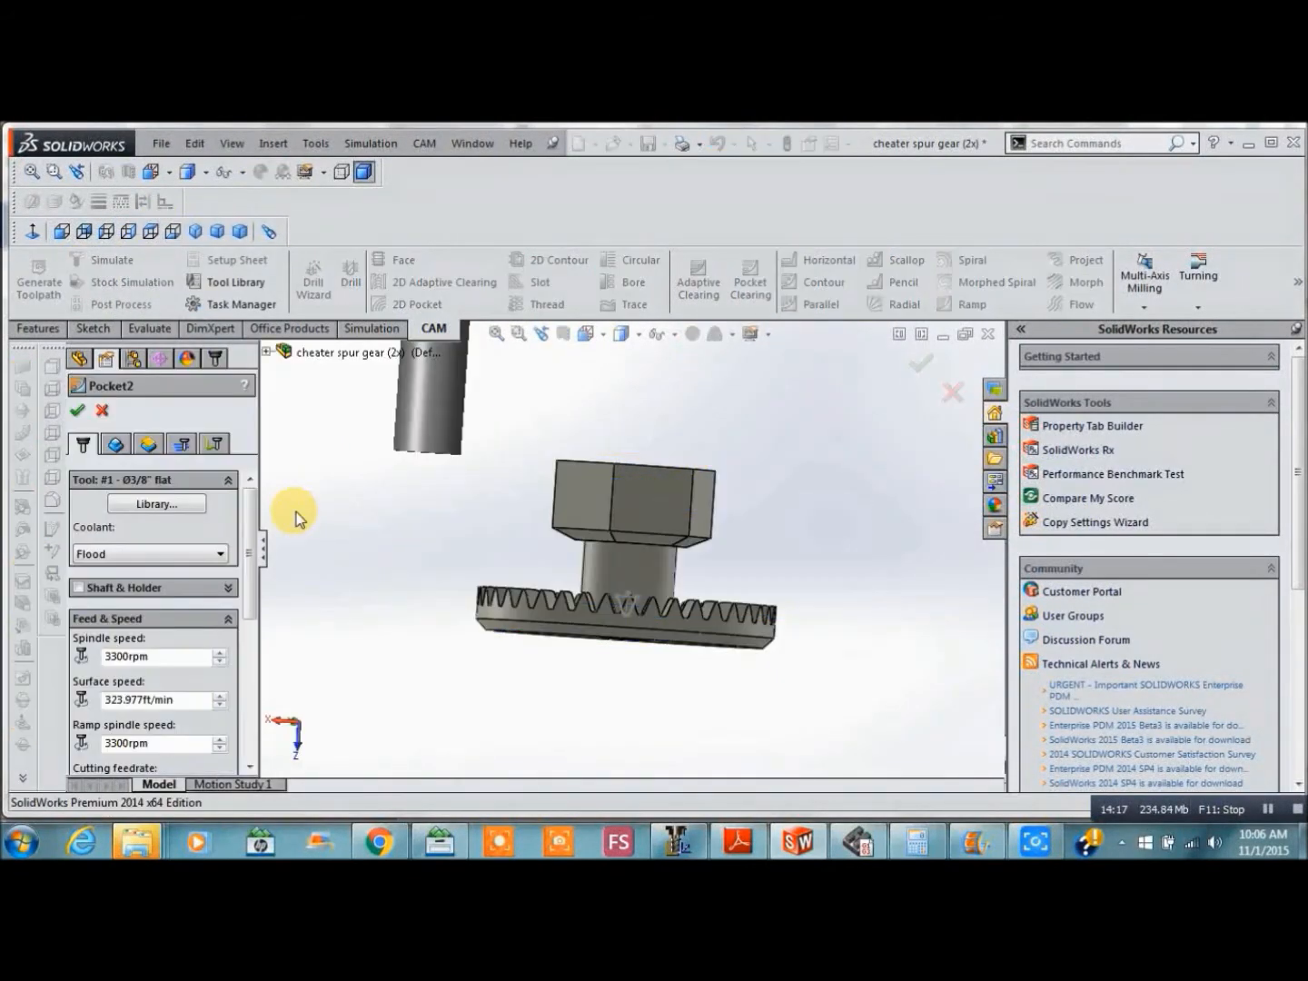
{"action": "left_click", "coordinate": [150, 504]}
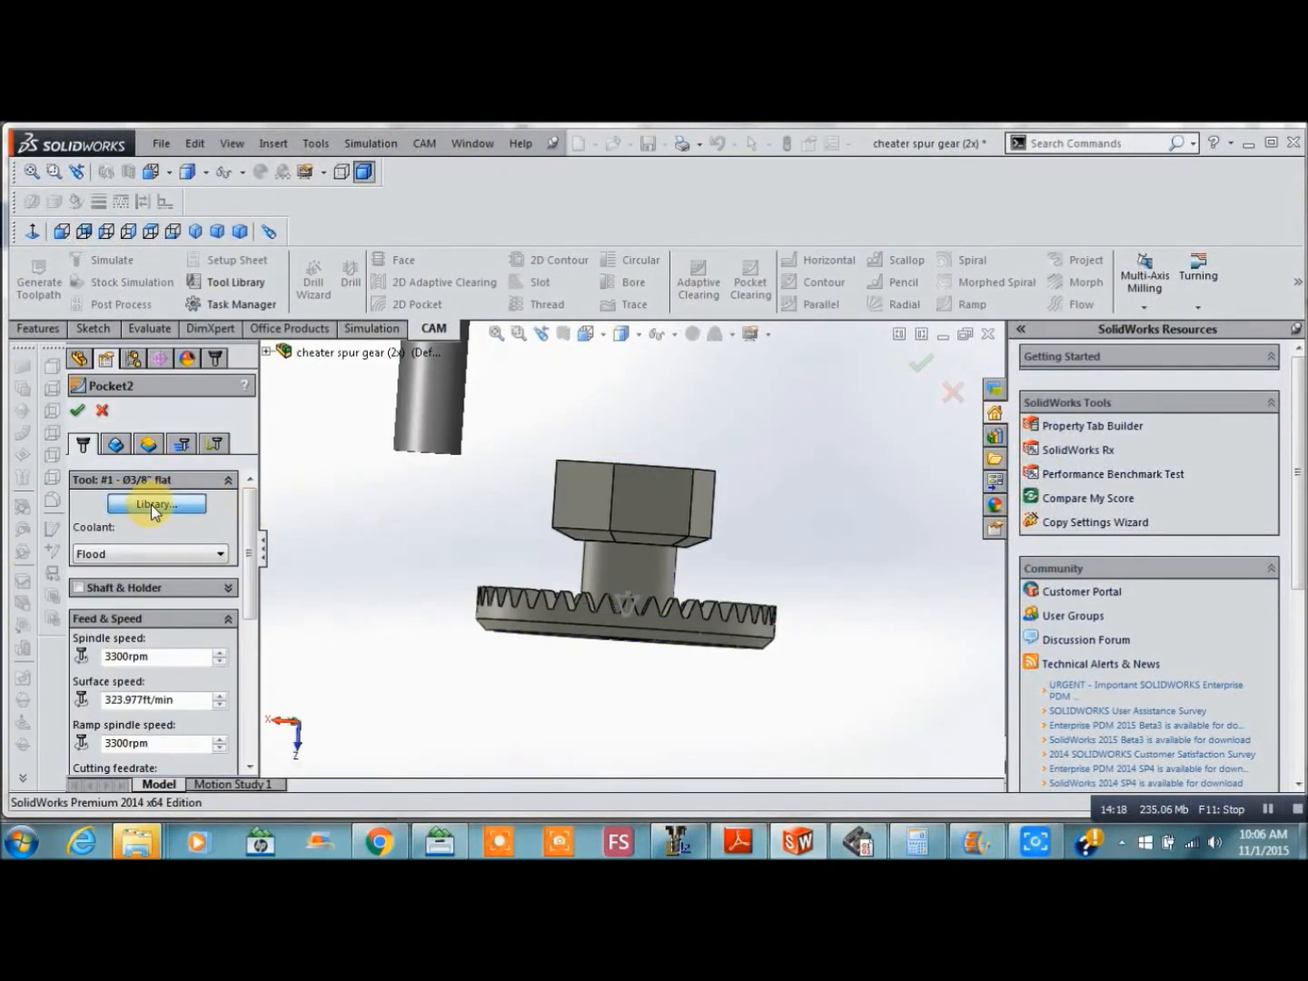
{"action": "scroll", "coordinate": [661, 702], "scroll_direction": "up", "scroll_amount": 1}
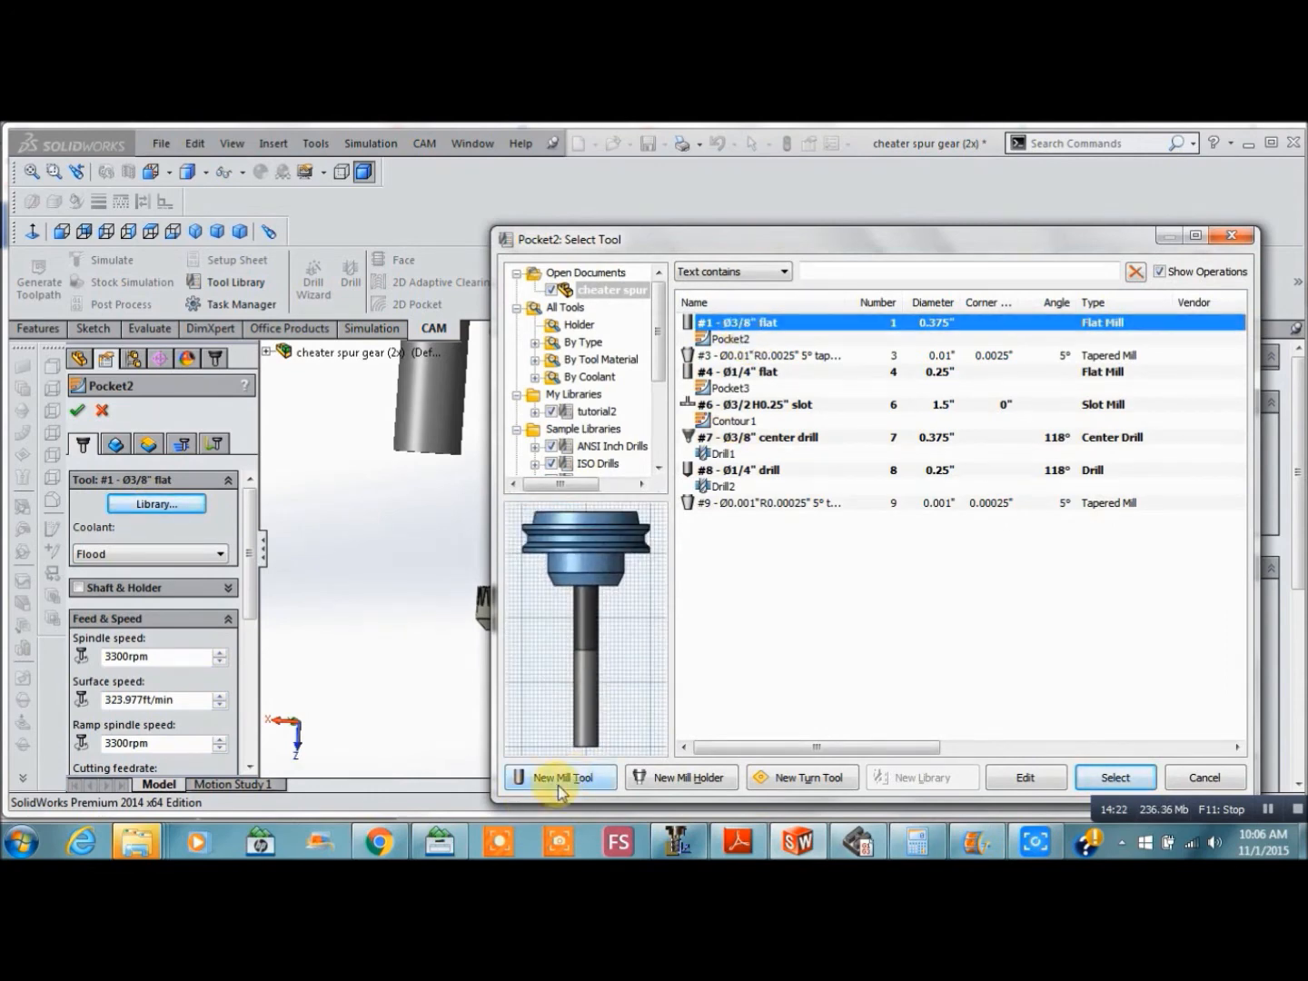
{"action": "double_click", "coordinate": [727, 323]}
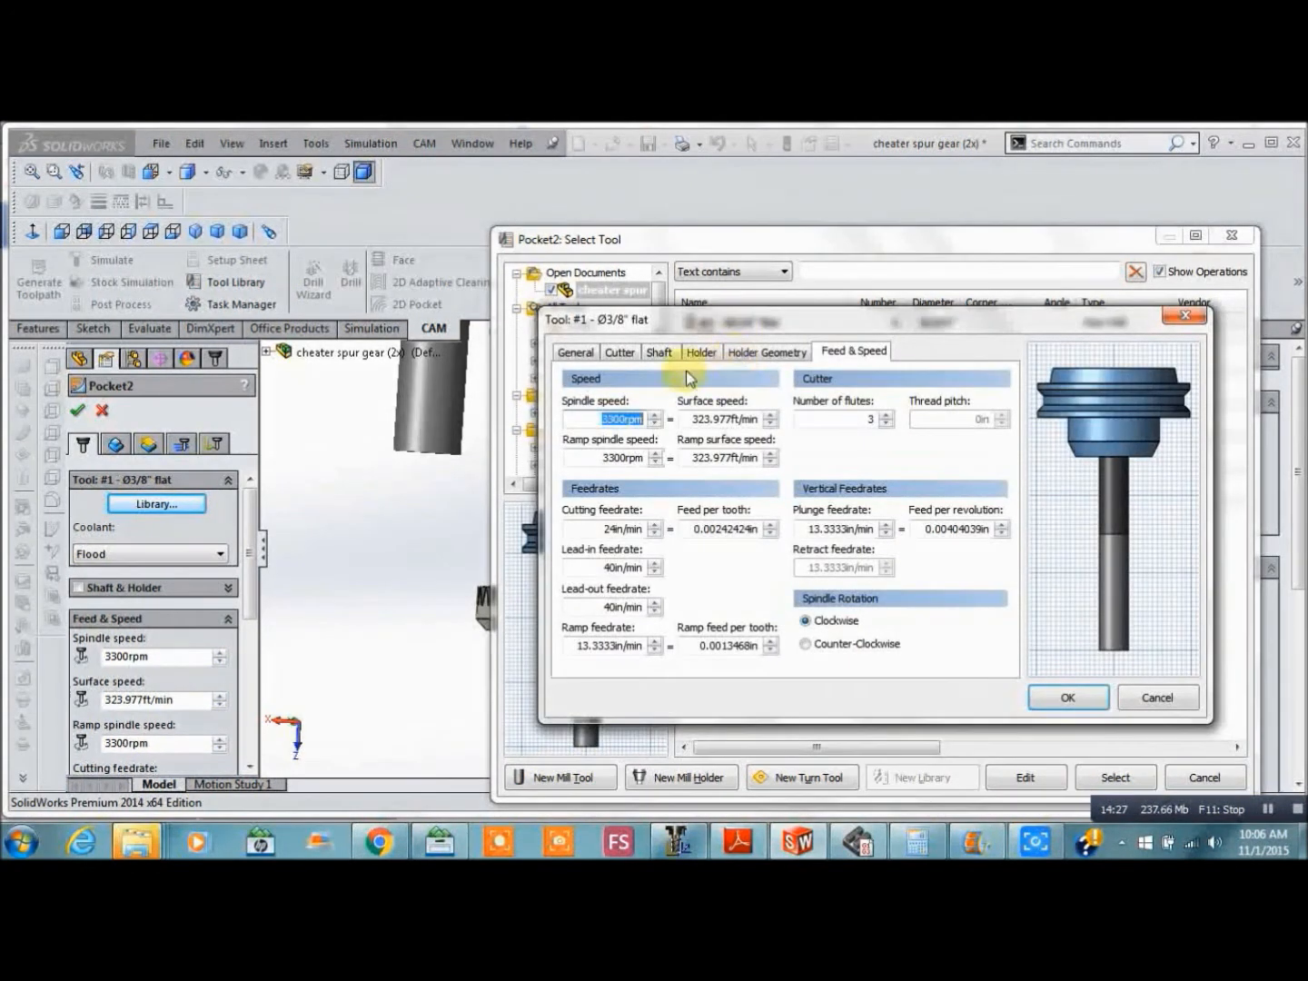
Review the 3/8" mill's general data, cutter geometry and feeds and speeds, keeping Flat Mill as the type
{"action": "left_click", "coordinate": [577, 352]}
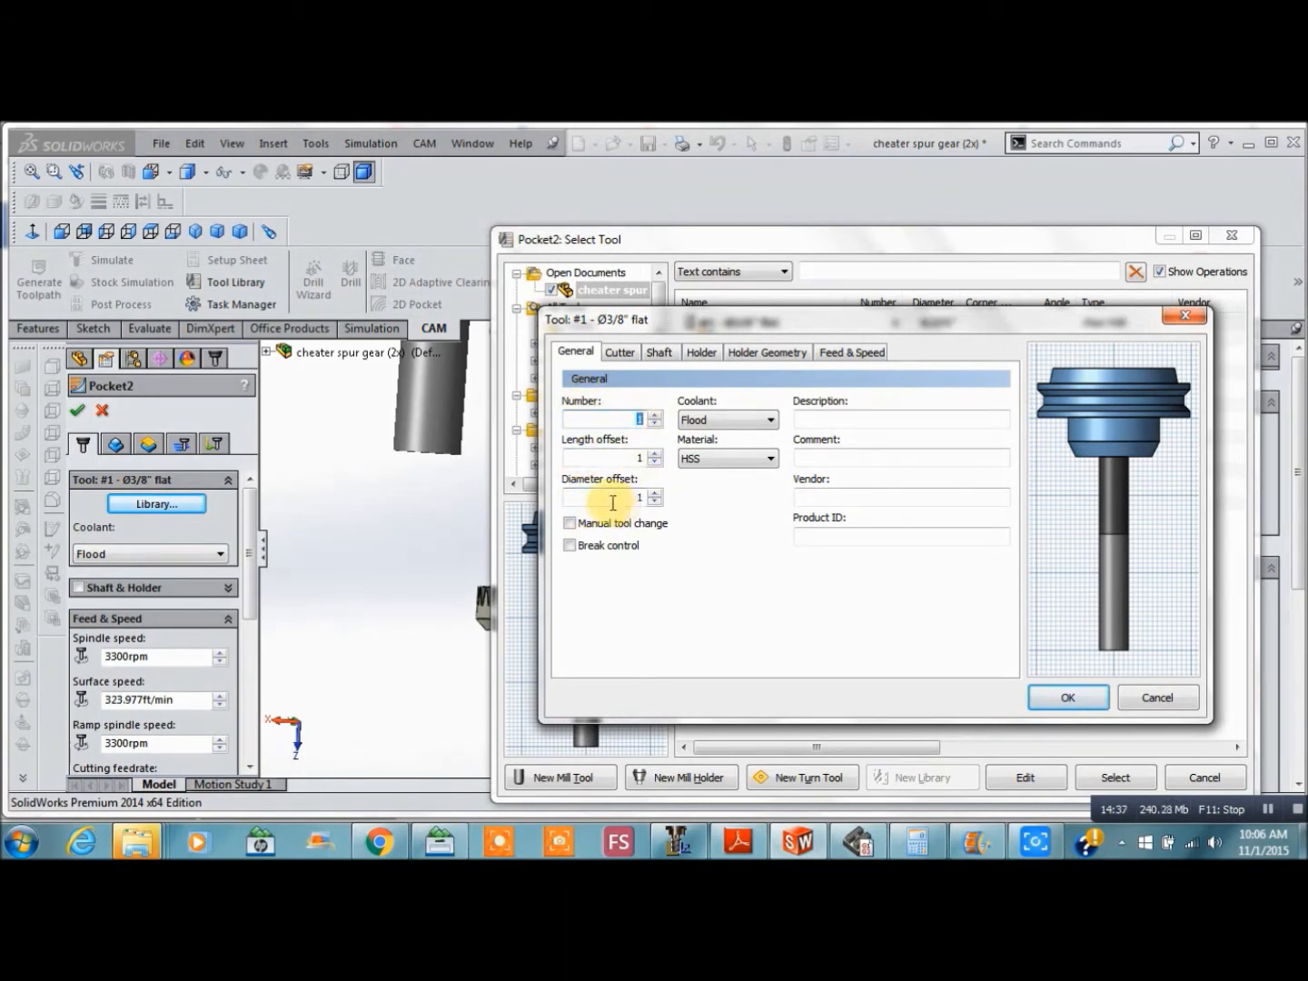
{"action": "left_click", "coordinate": [622, 354]}
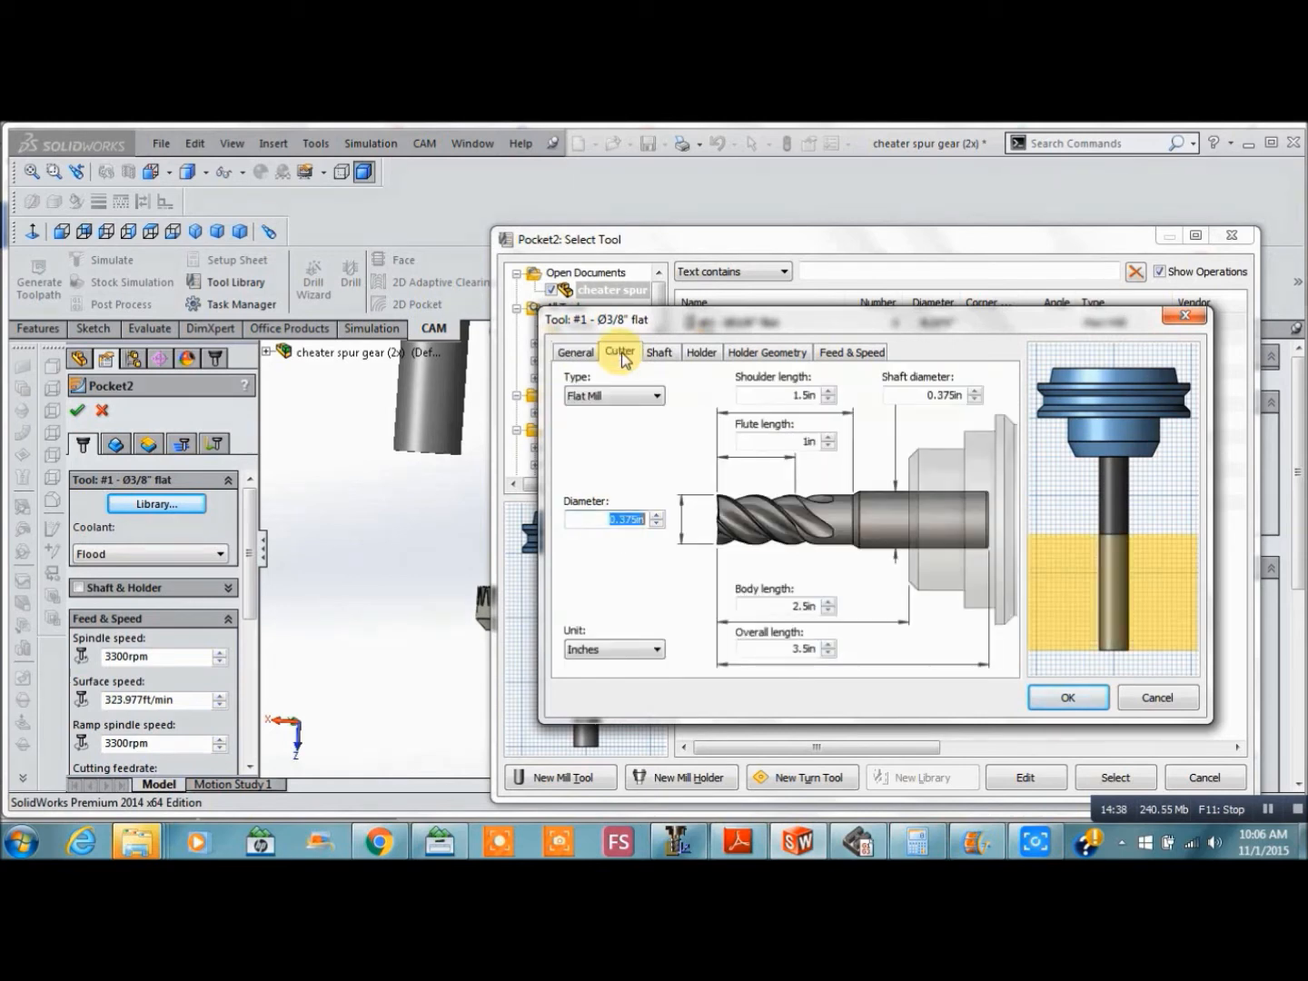
{"action": "left_click", "coordinate": [658, 397]}
{"action": "left_click", "coordinate": [587, 414]}
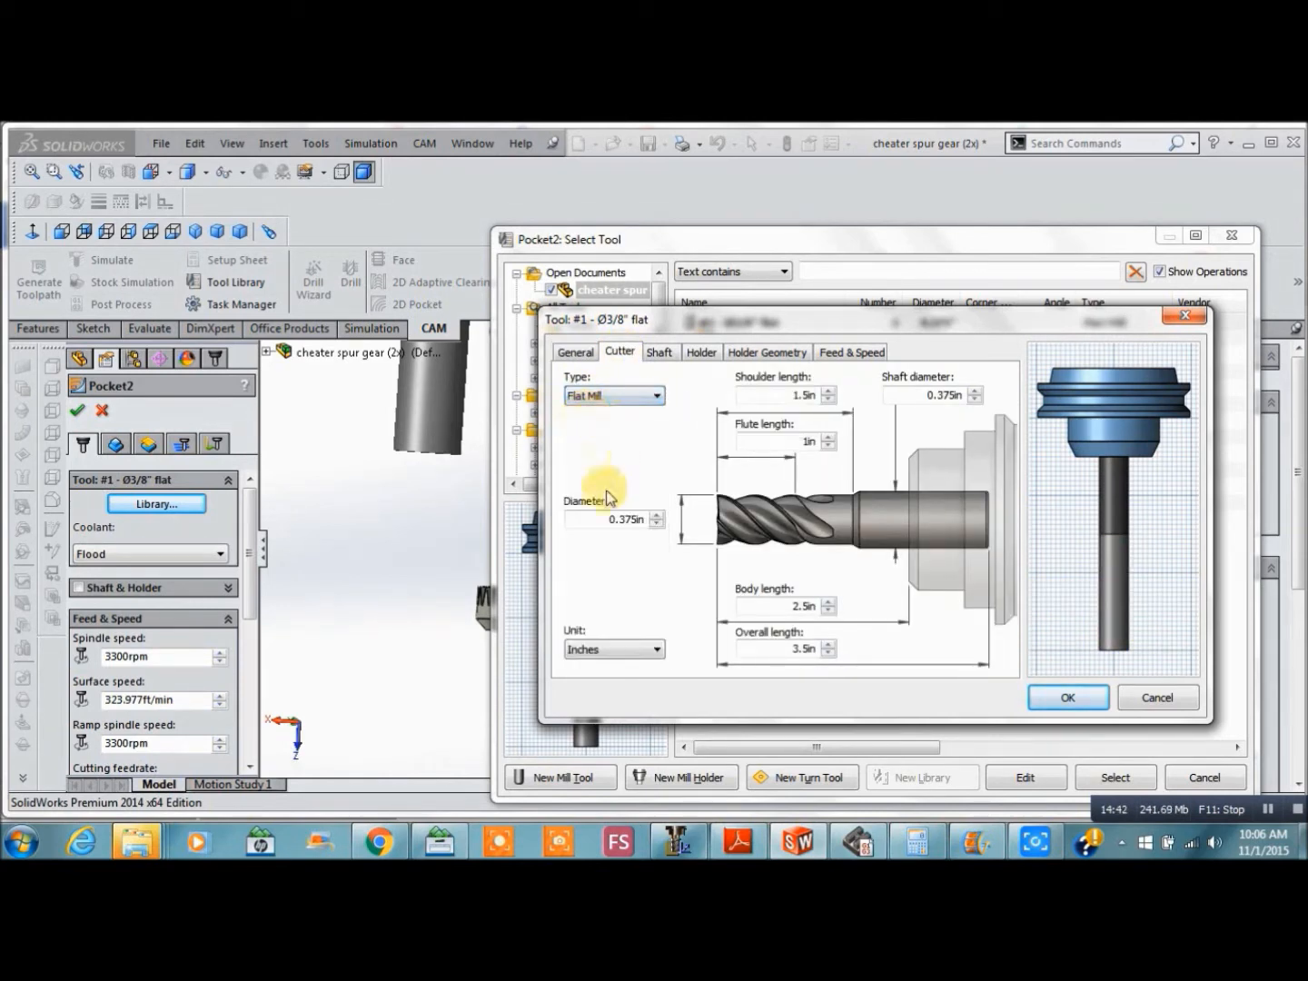
{"action": "left_click", "coordinate": [858, 353]}
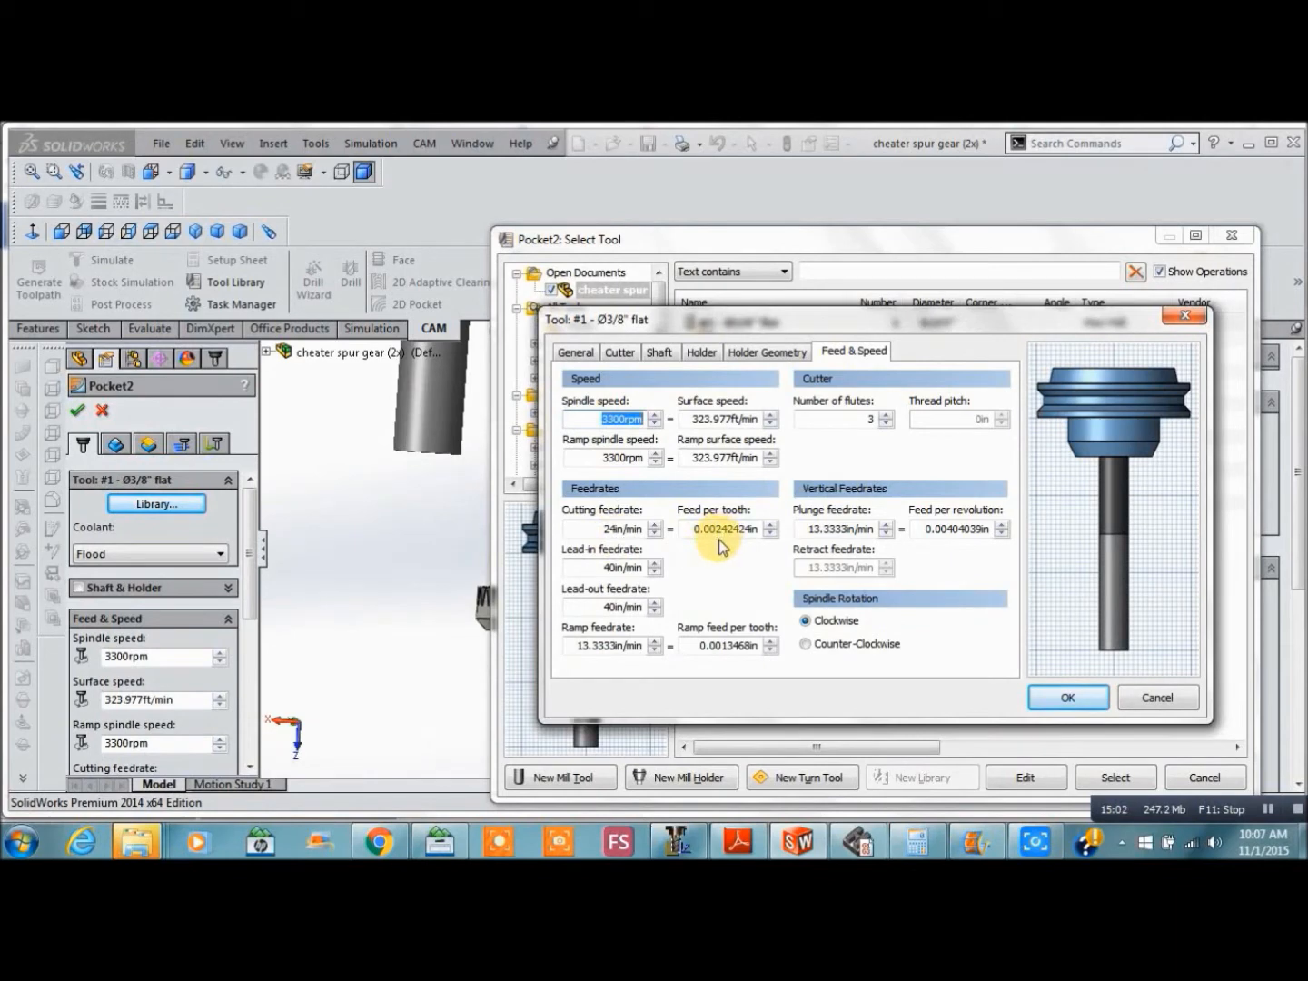
Accept the 3/8" flat mill's settings, override Pocket2's feeds and speeds with them, and select this tool for the operation
{"action": "left_click", "coordinate": [1091, 701]}
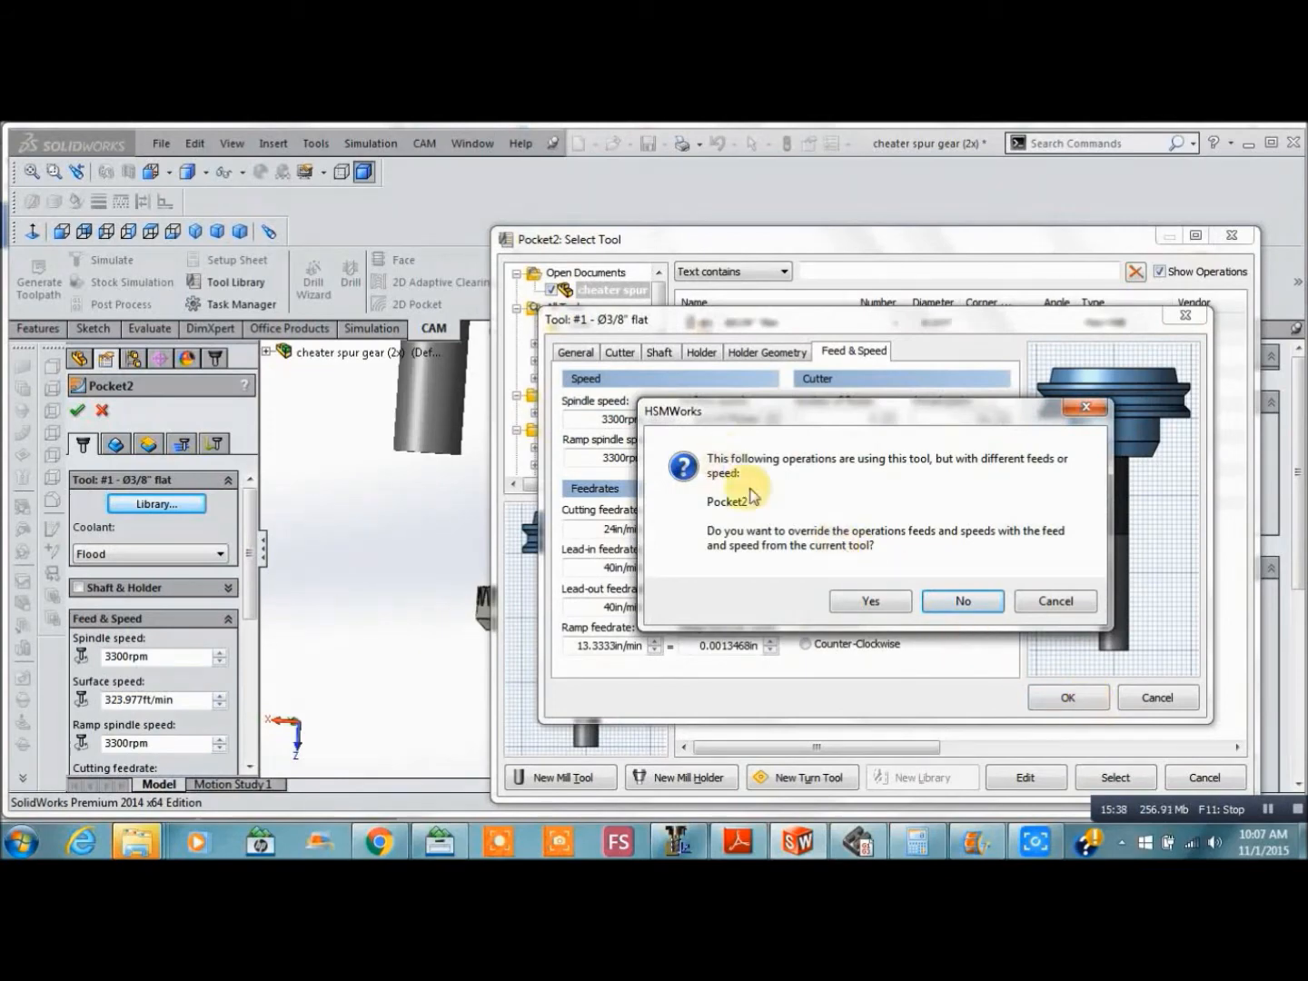
{"action": "left_click", "coordinate": [862, 602]}
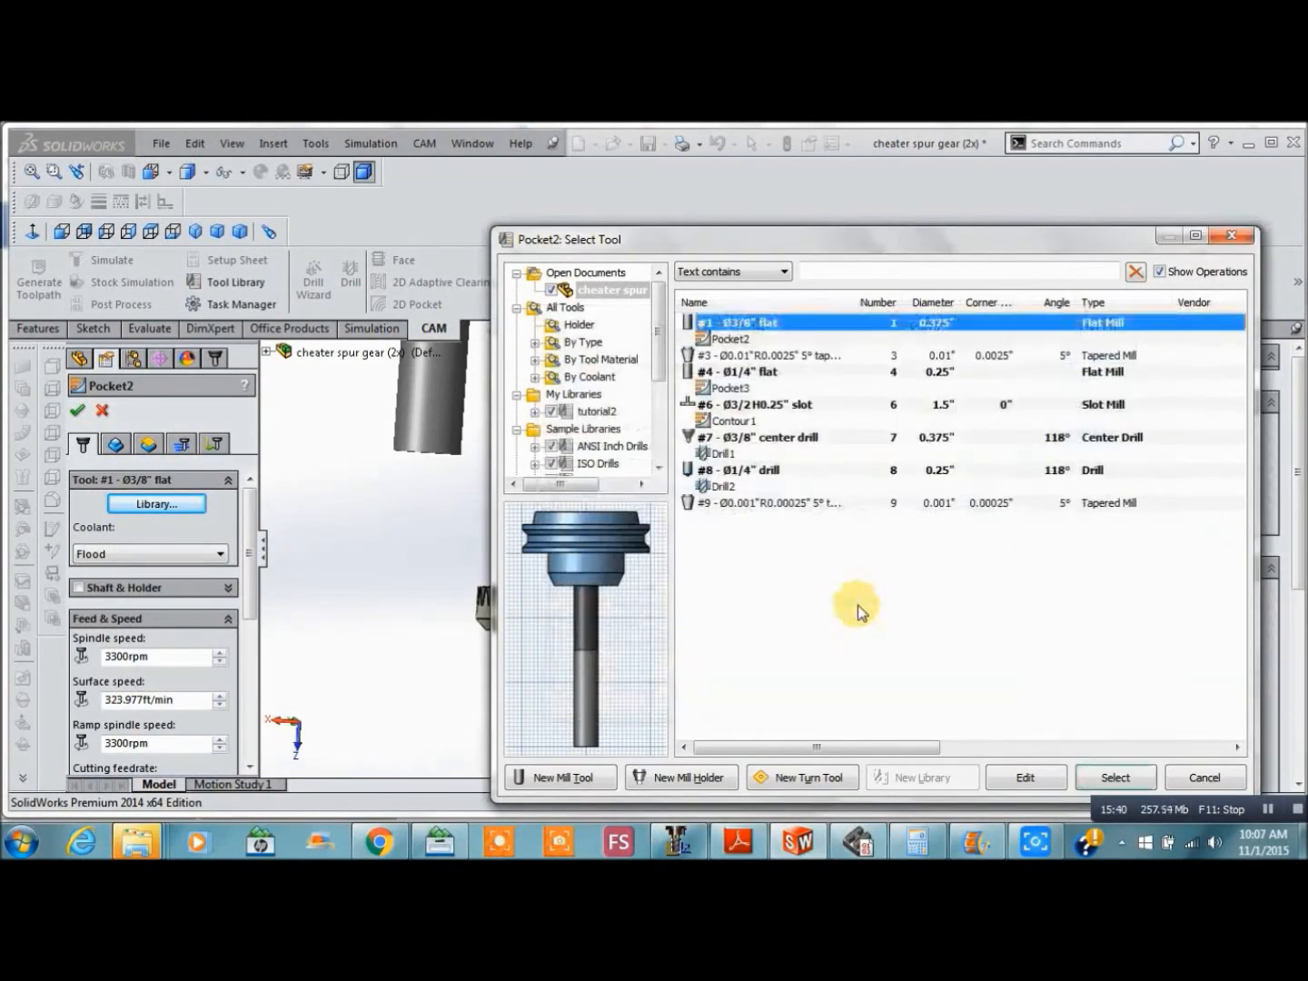
{"action": "left_click", "coordinate": [679, 832]}
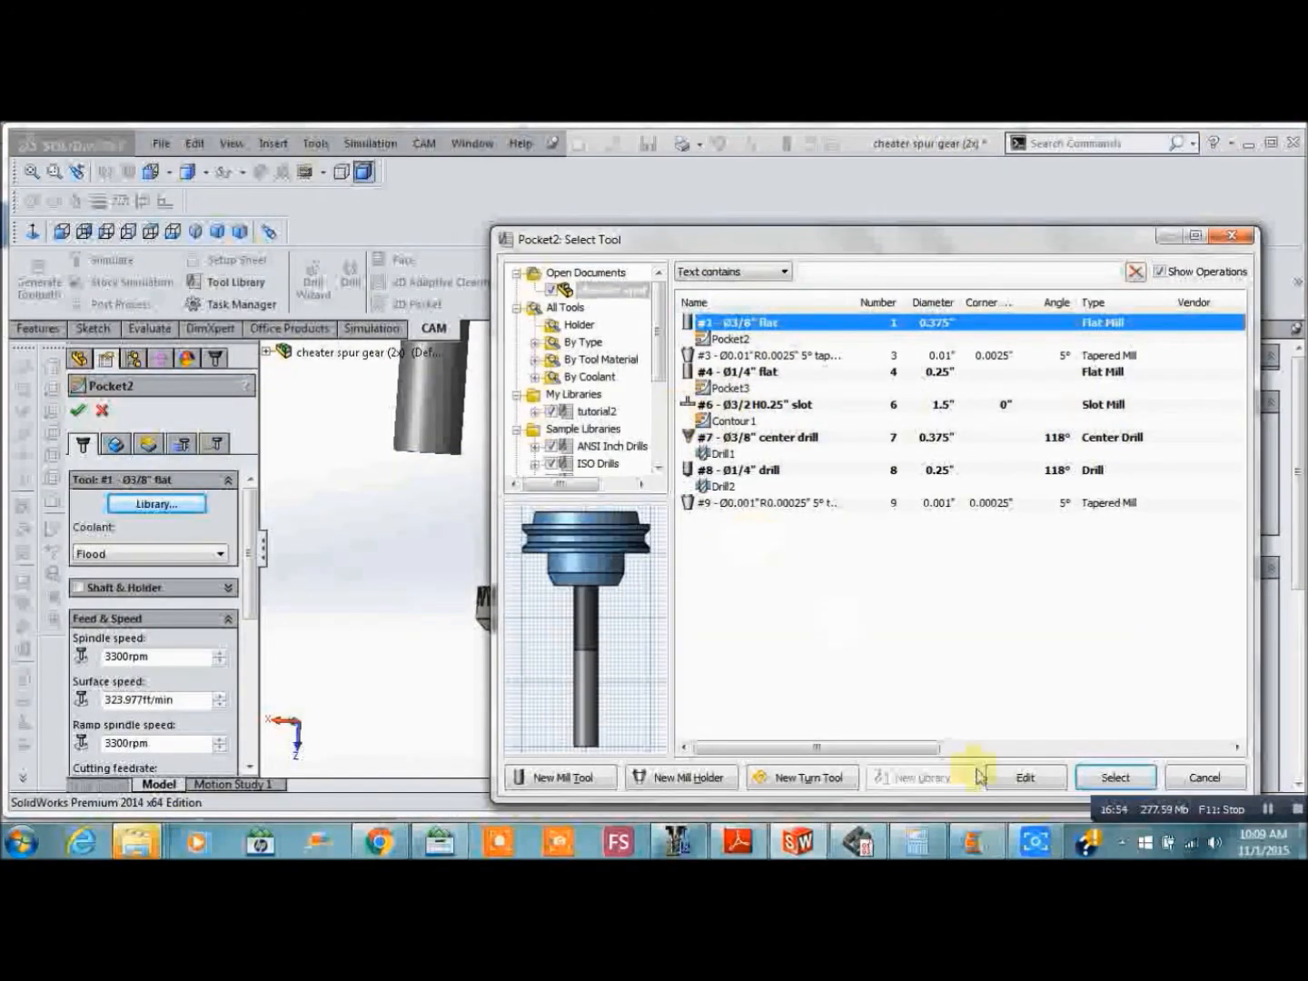
{"action": "left_click", "coordinate": [1114, 777]}
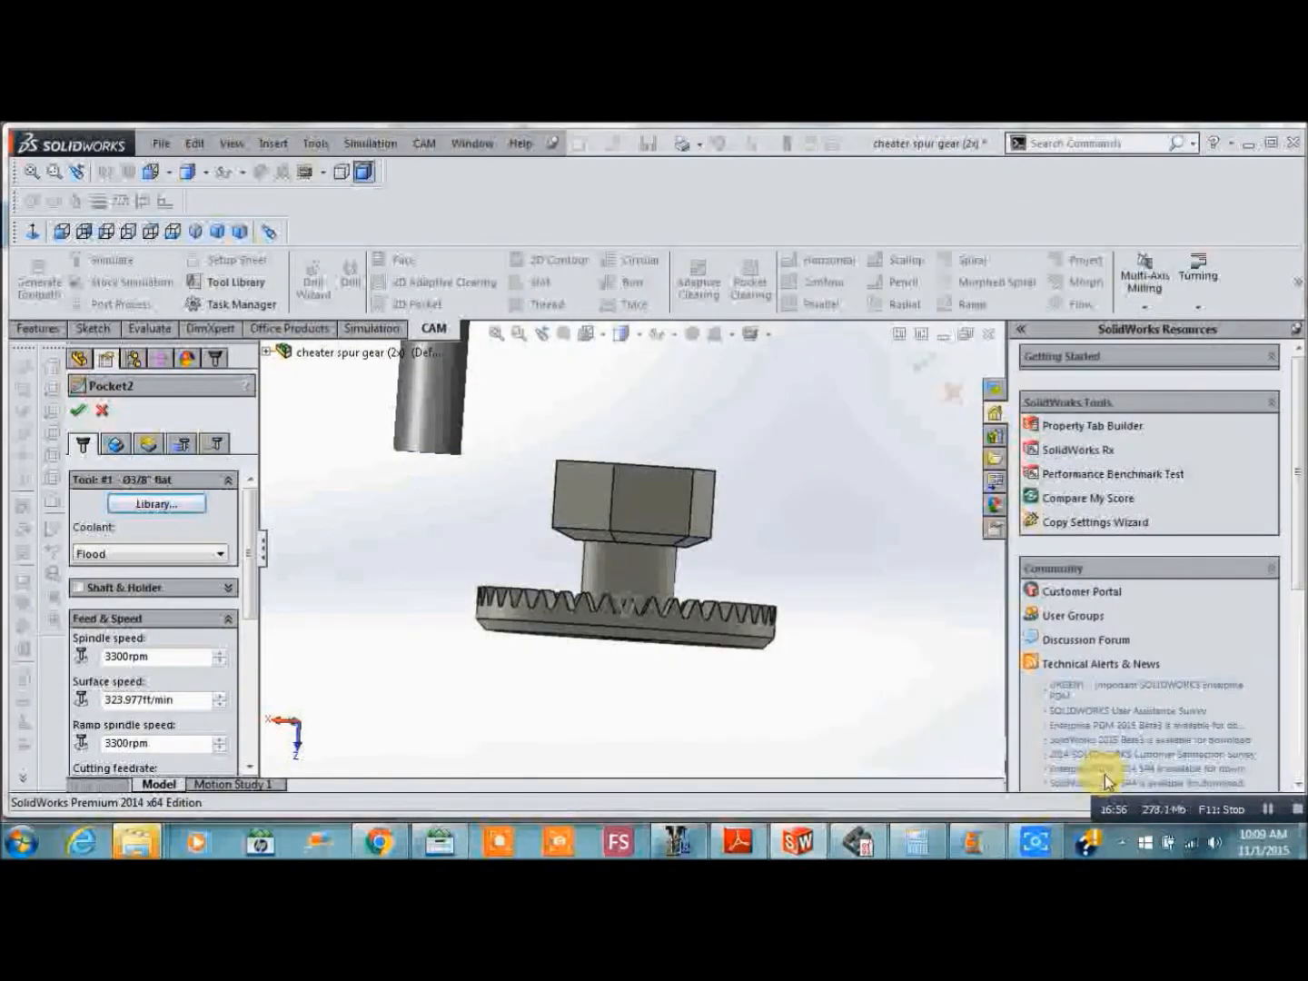
Review Pocket2's machining boundary, tool containment and rest machining settings, keeping Bounding Box as the boundary
{"action": "left_click", "coordinate": [118, 445]}
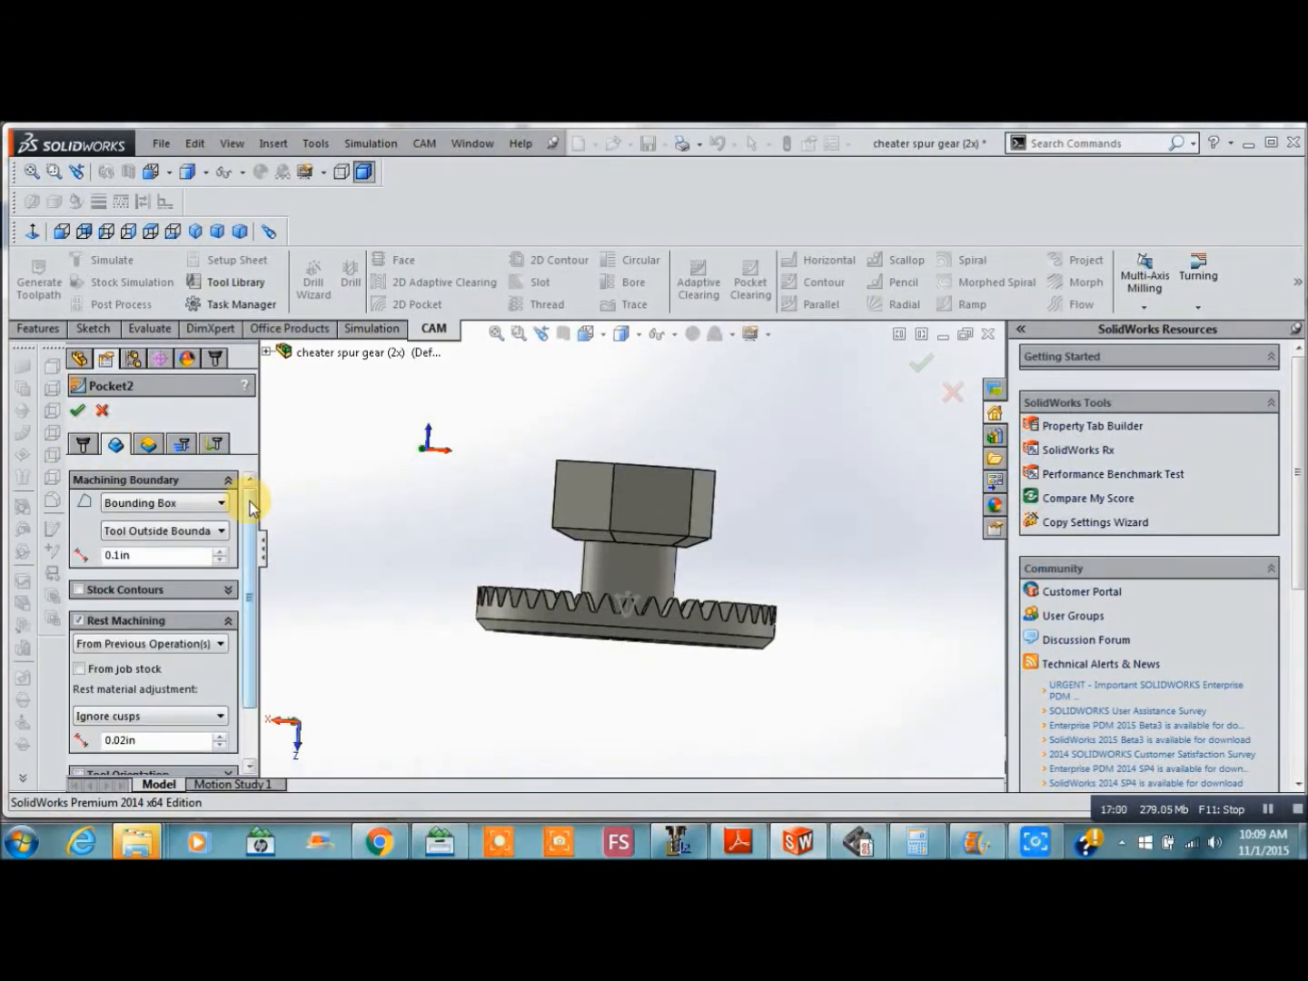
{"action": "left_click", "coordinate": [221, 505]}
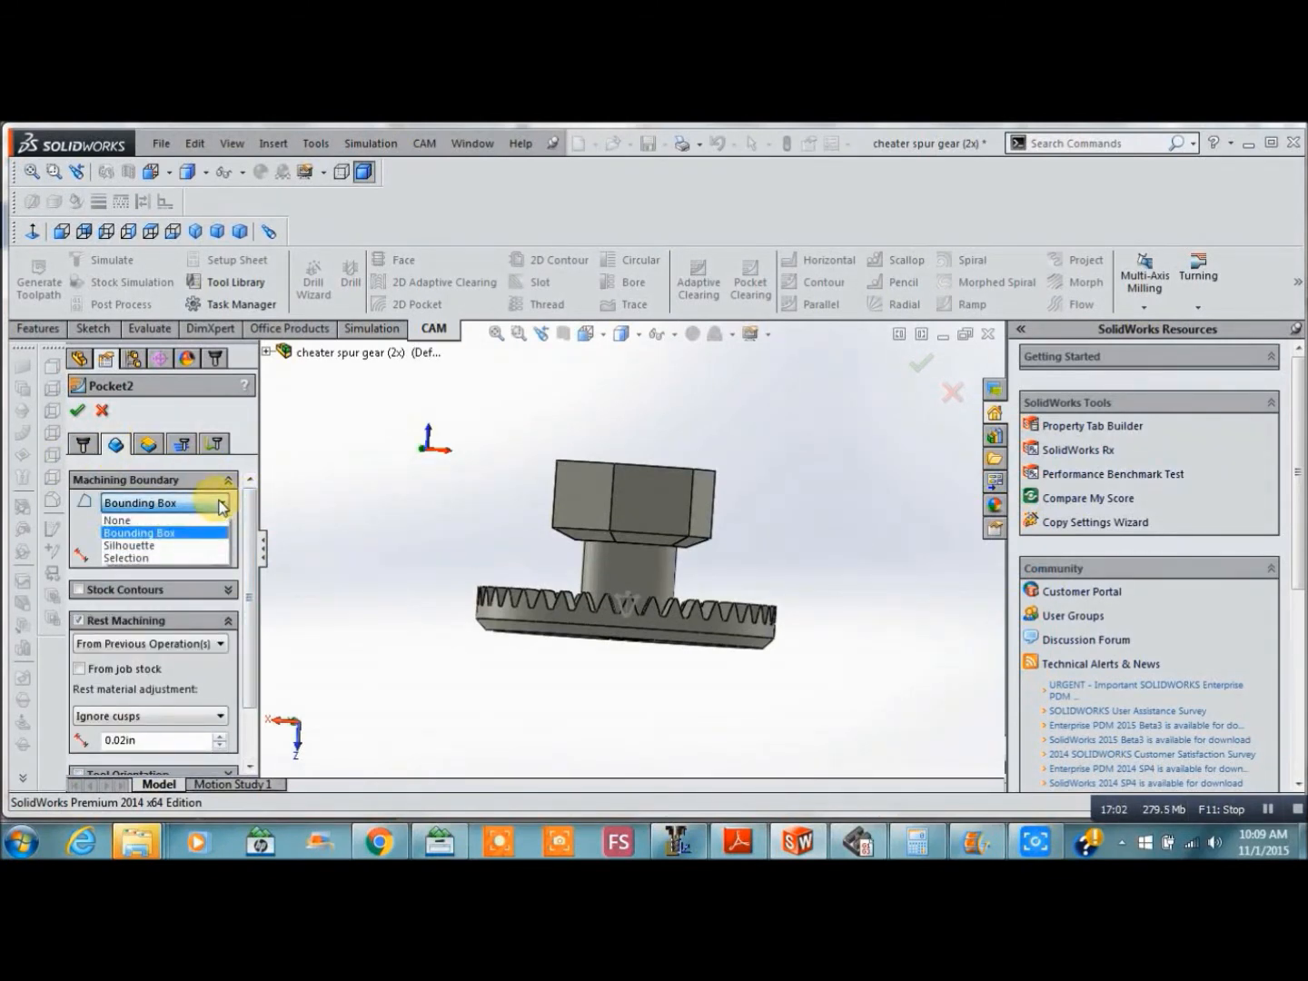
{"action": "left_click", "coordinate": [177, 535]}
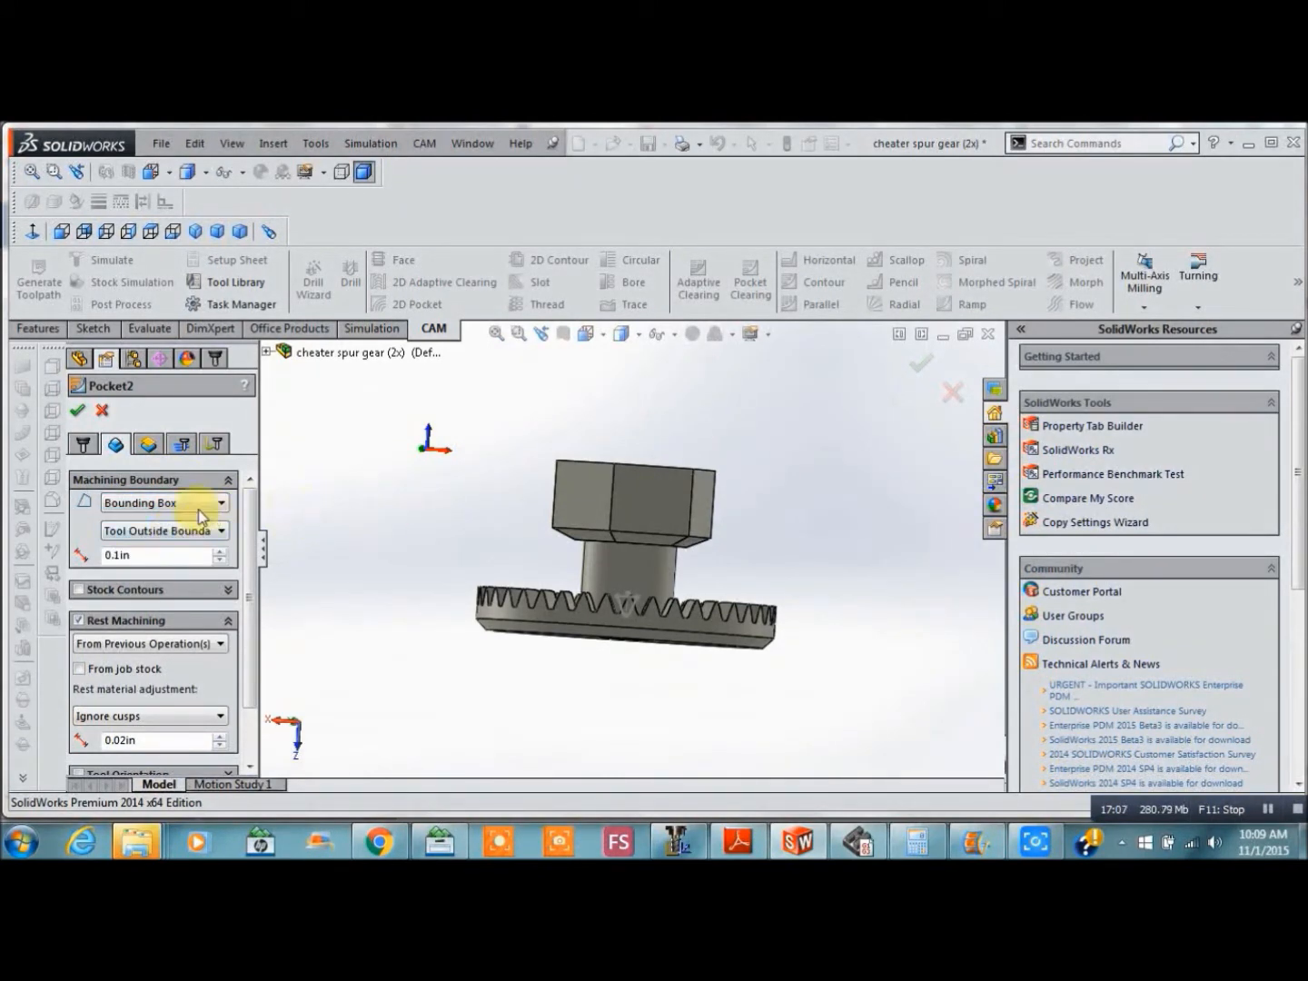
{"action": "mouse_move", "coordinate": [208, 508]}
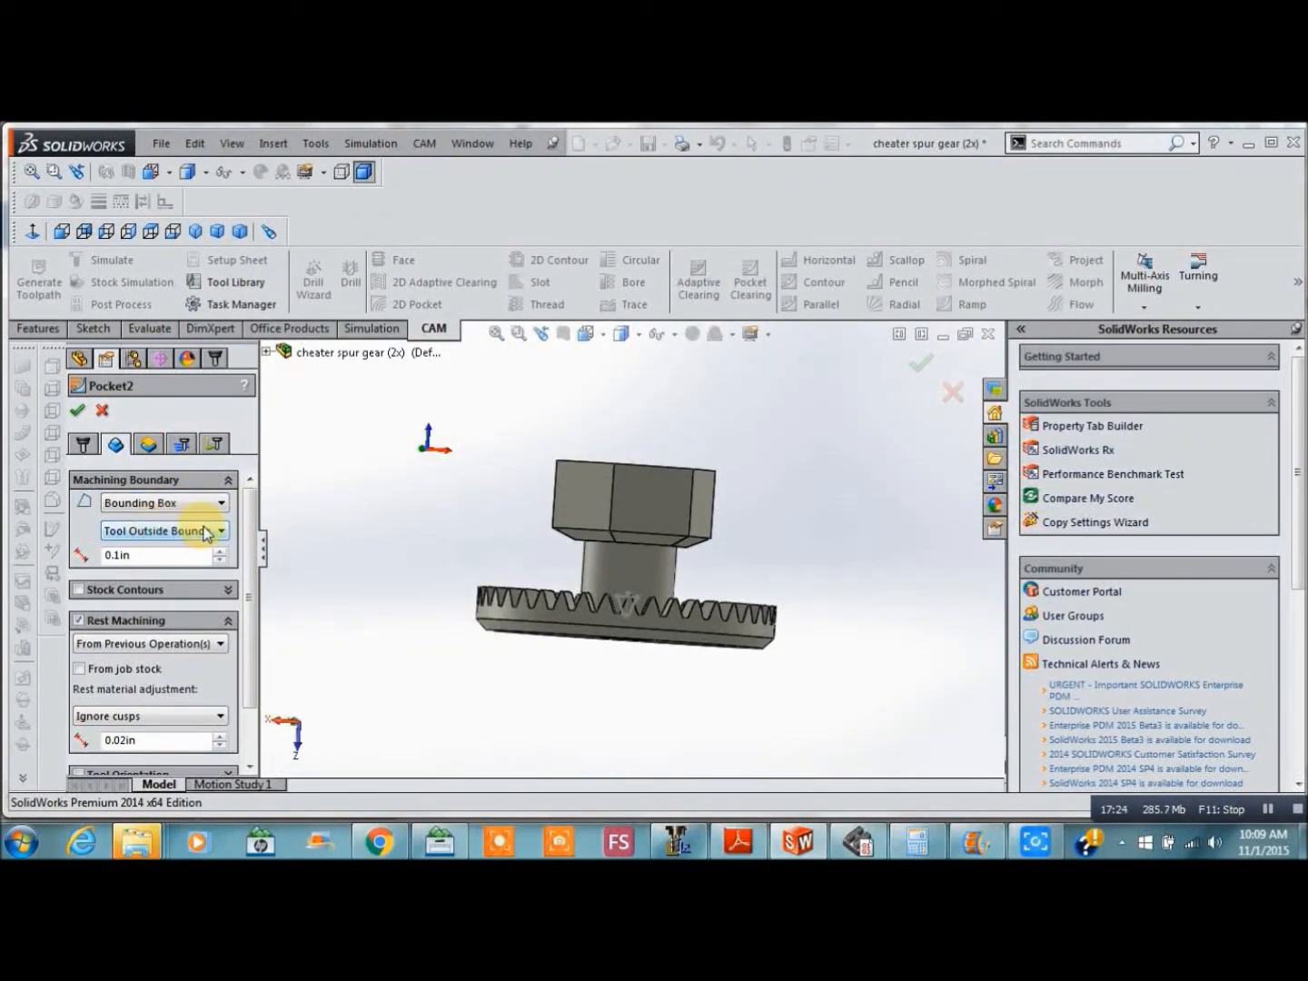
{"action": "mouse_move", "coordinate": [219, 543]}
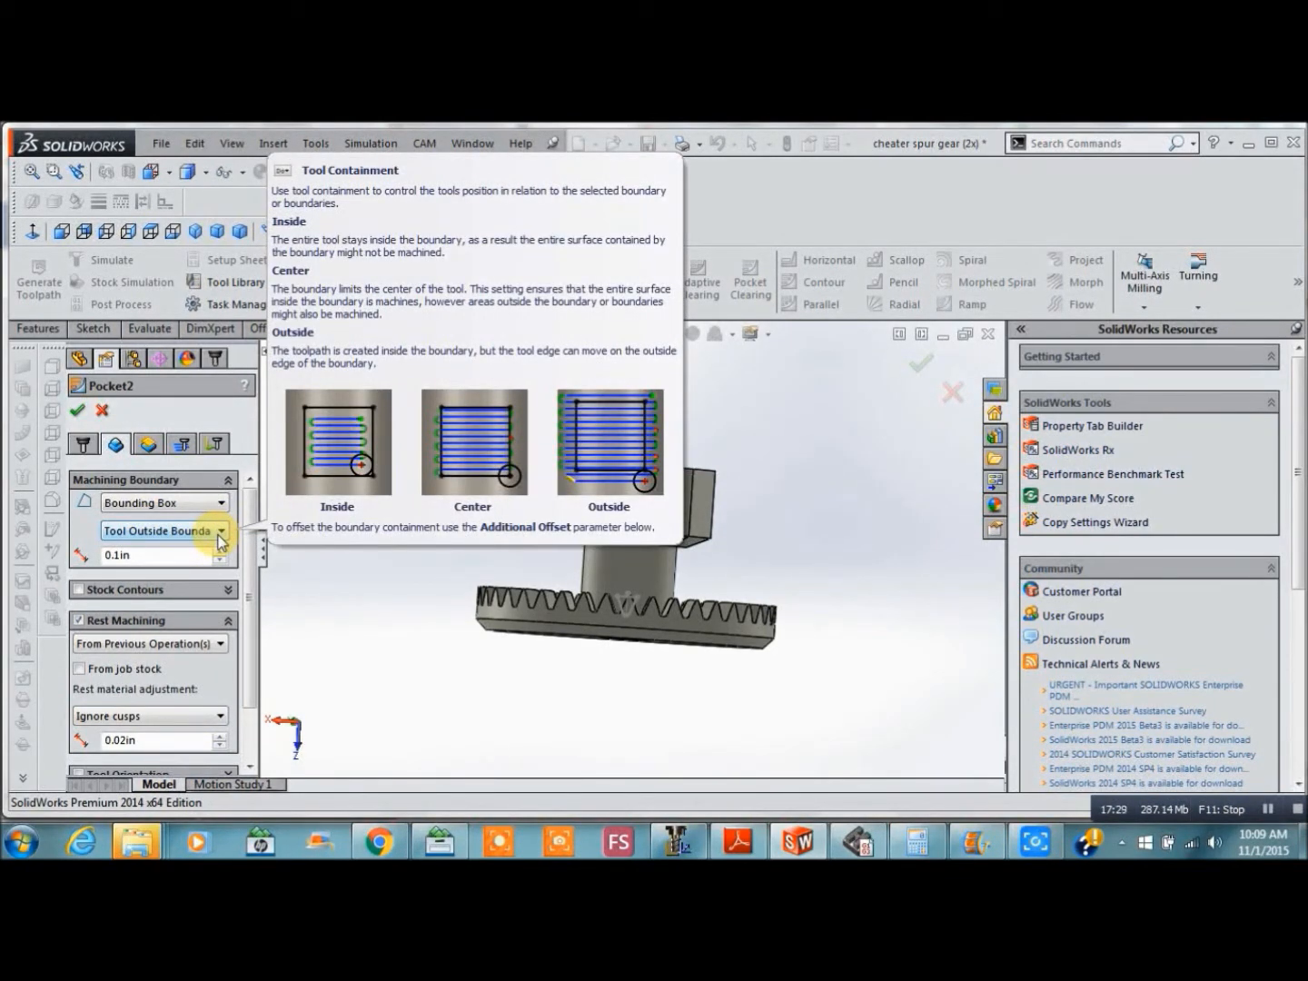
{"action": "mouse_move", "coordinate": [168, 555]}
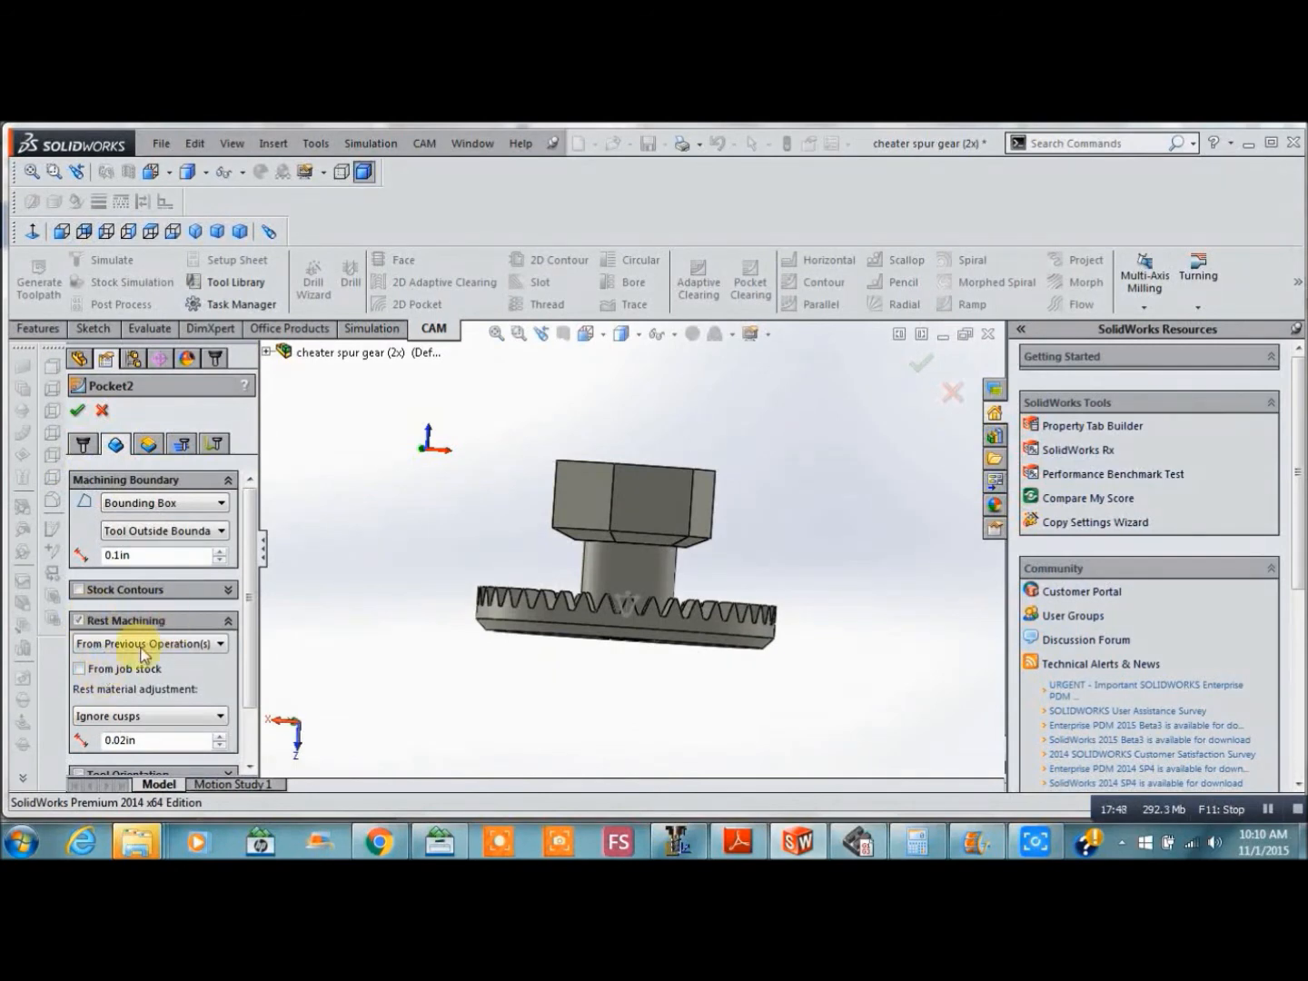
Set Pocket2's maximum roughing stepdown to 0.5 in, with flat area detection and order by depth turned off
{"action": "left_click", "coordinate": [148, 444]}
{"action": "left_click", "coordinate": [183, 446]}
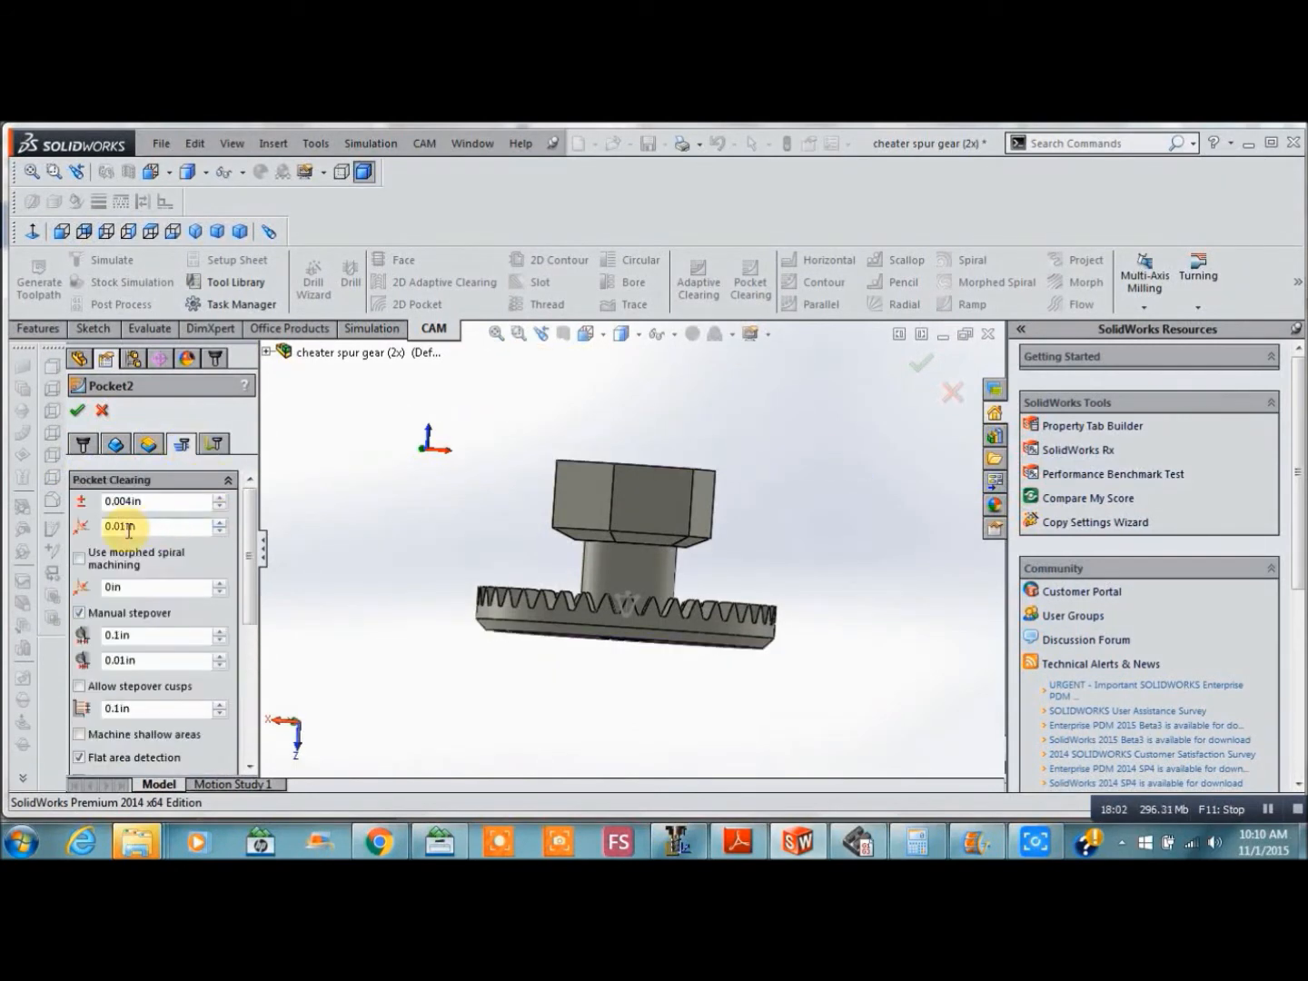
{"action": "scroll", "coordinate": [119, 528], "scroll_direction": "down", "scroll_amount": 1}
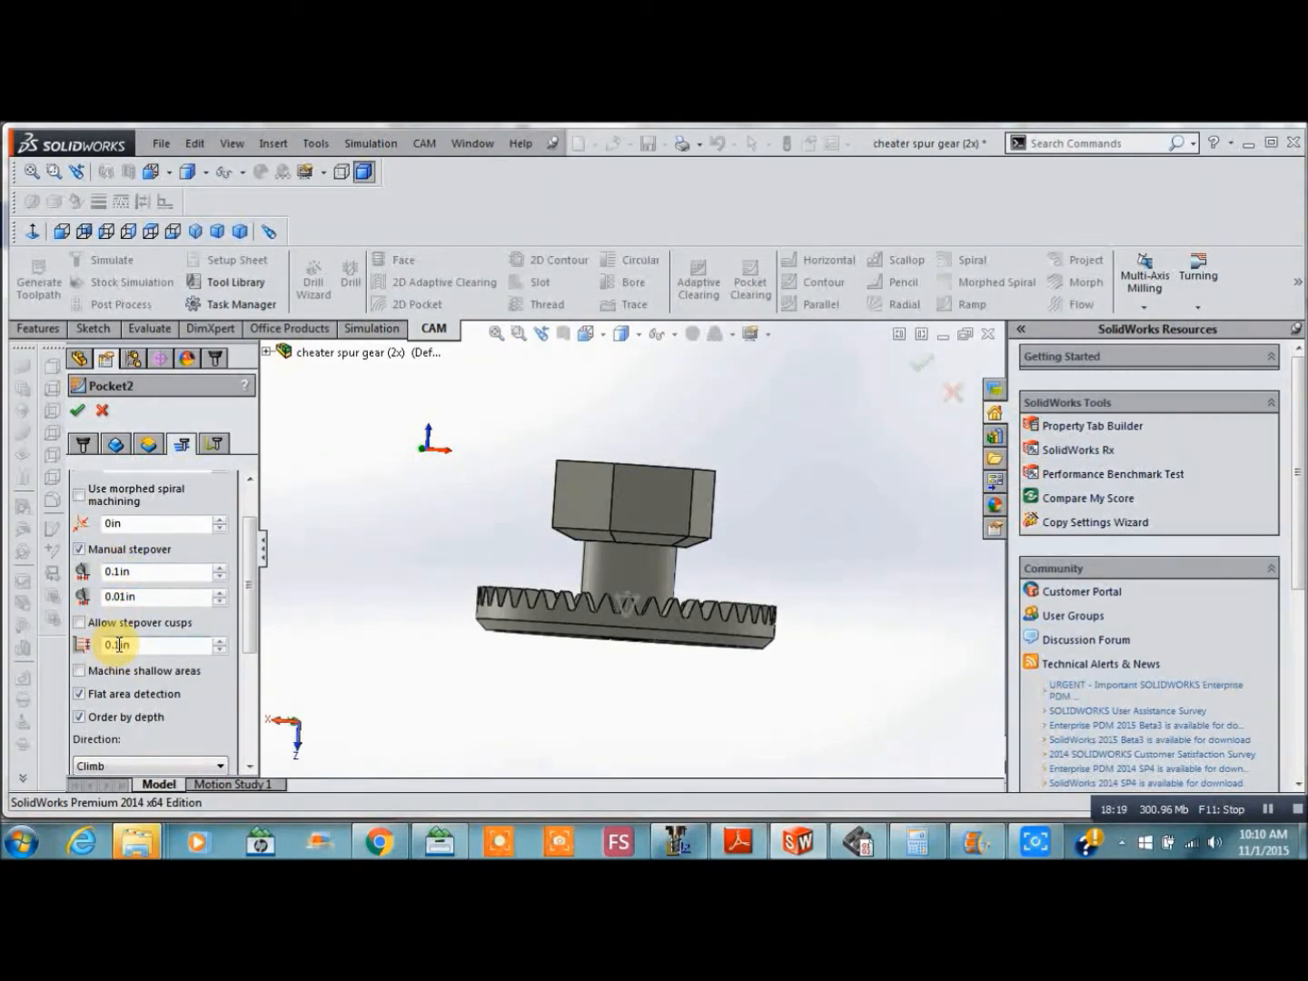
{"action": "key", "text": "BackSpace"}
{"action": "type", "text": "5"}
Review Pocket2's cut direction and its radial and axial stock to leave
{"action": "left_click", "coordinate": [250, 769]}
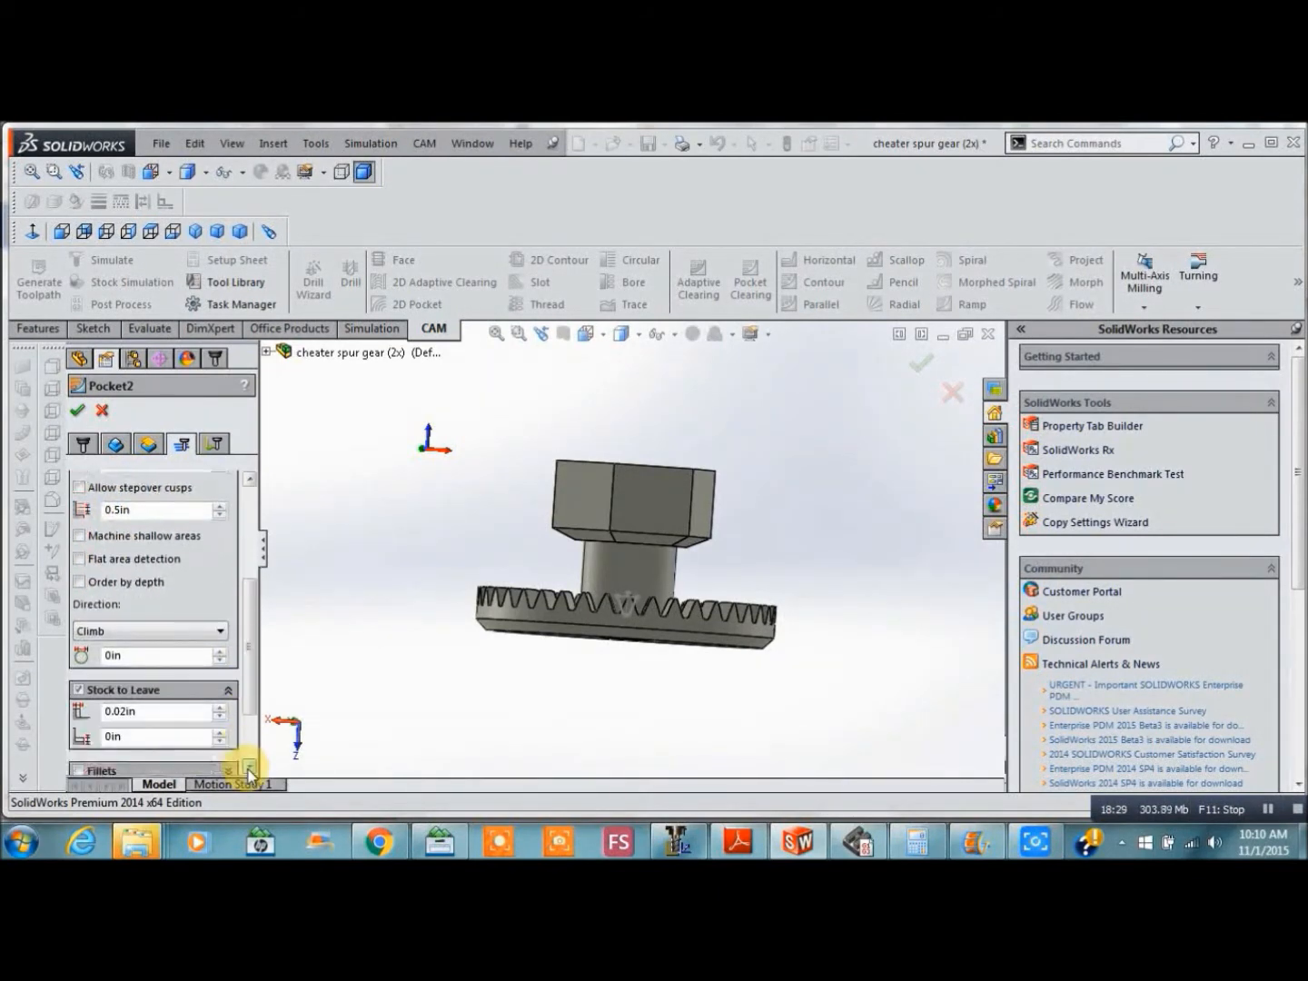
{"action": "left_click", "coordinate": [250, 768]}
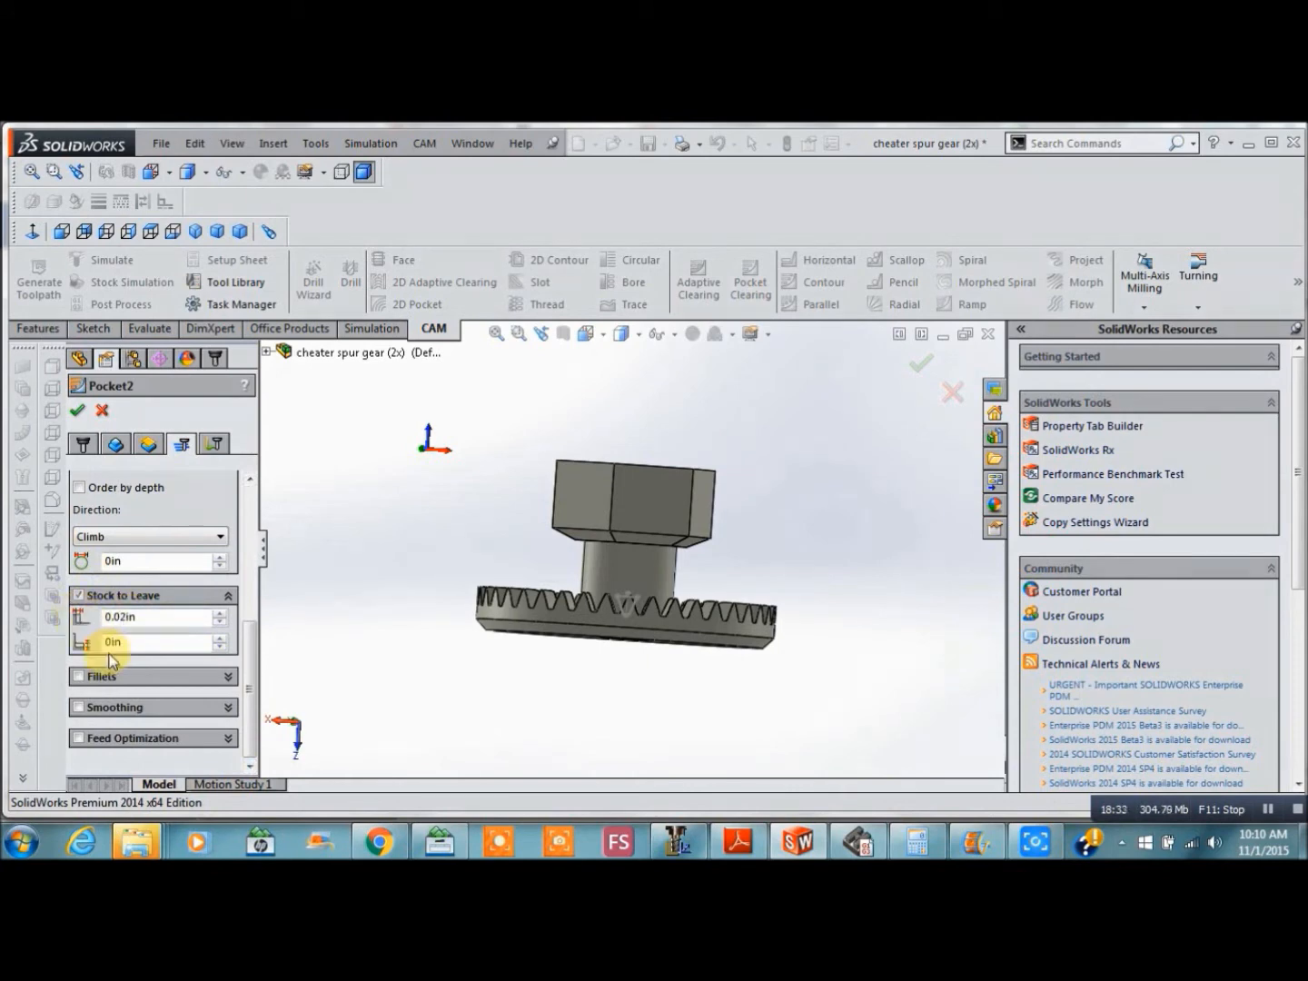
{"action": "mouse_move", "coordinate": [111, 647]}
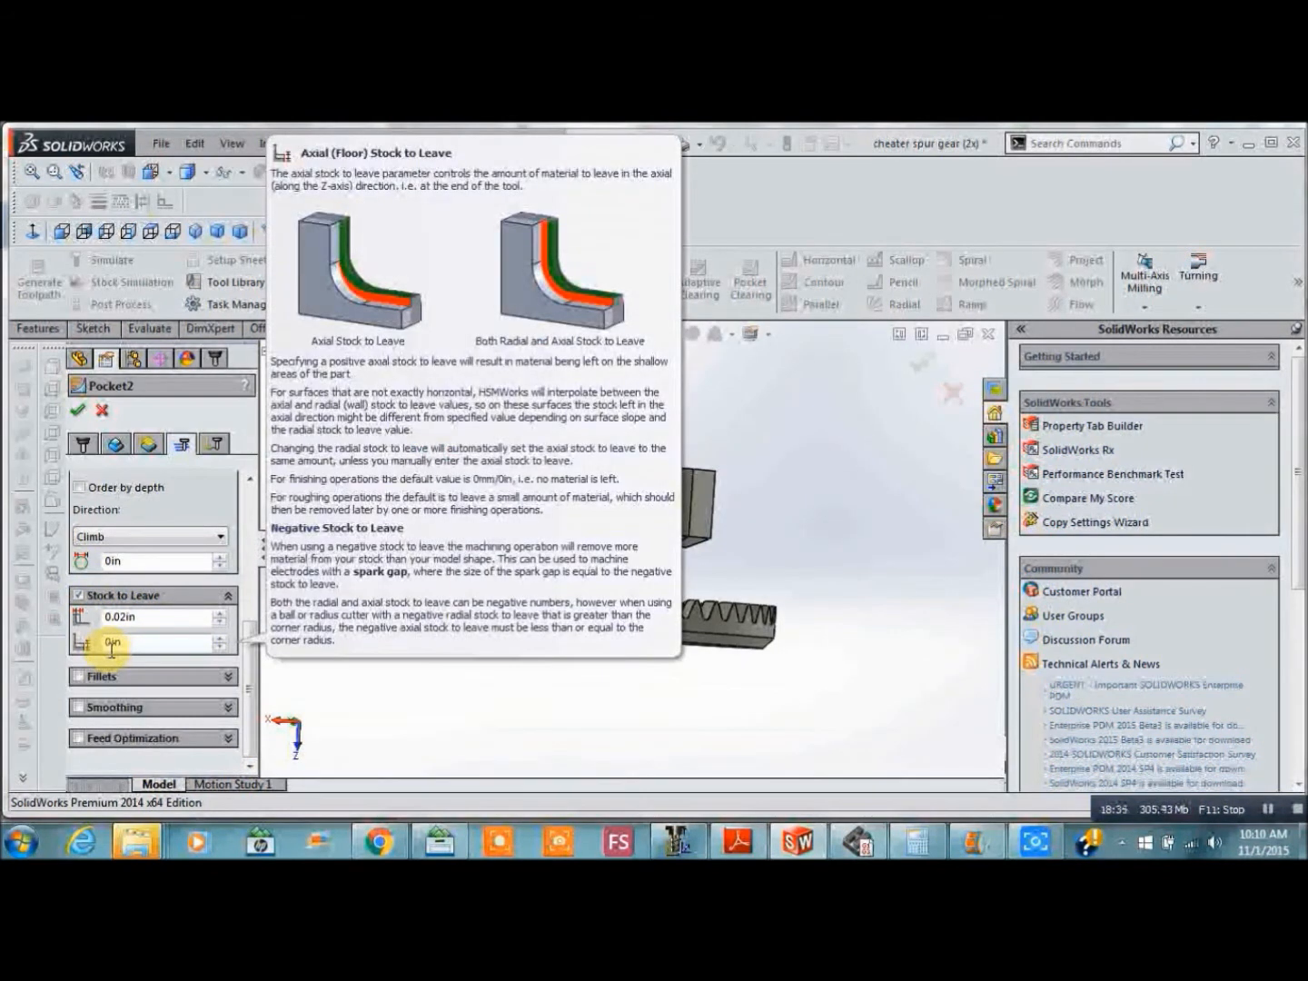
Review Pocket2's linking settings, keeping Minimum Retraction as the retraction policy and Preserve rapid movement as the high feed option
{"action": "left_click", "coordinate": [218, 445]}
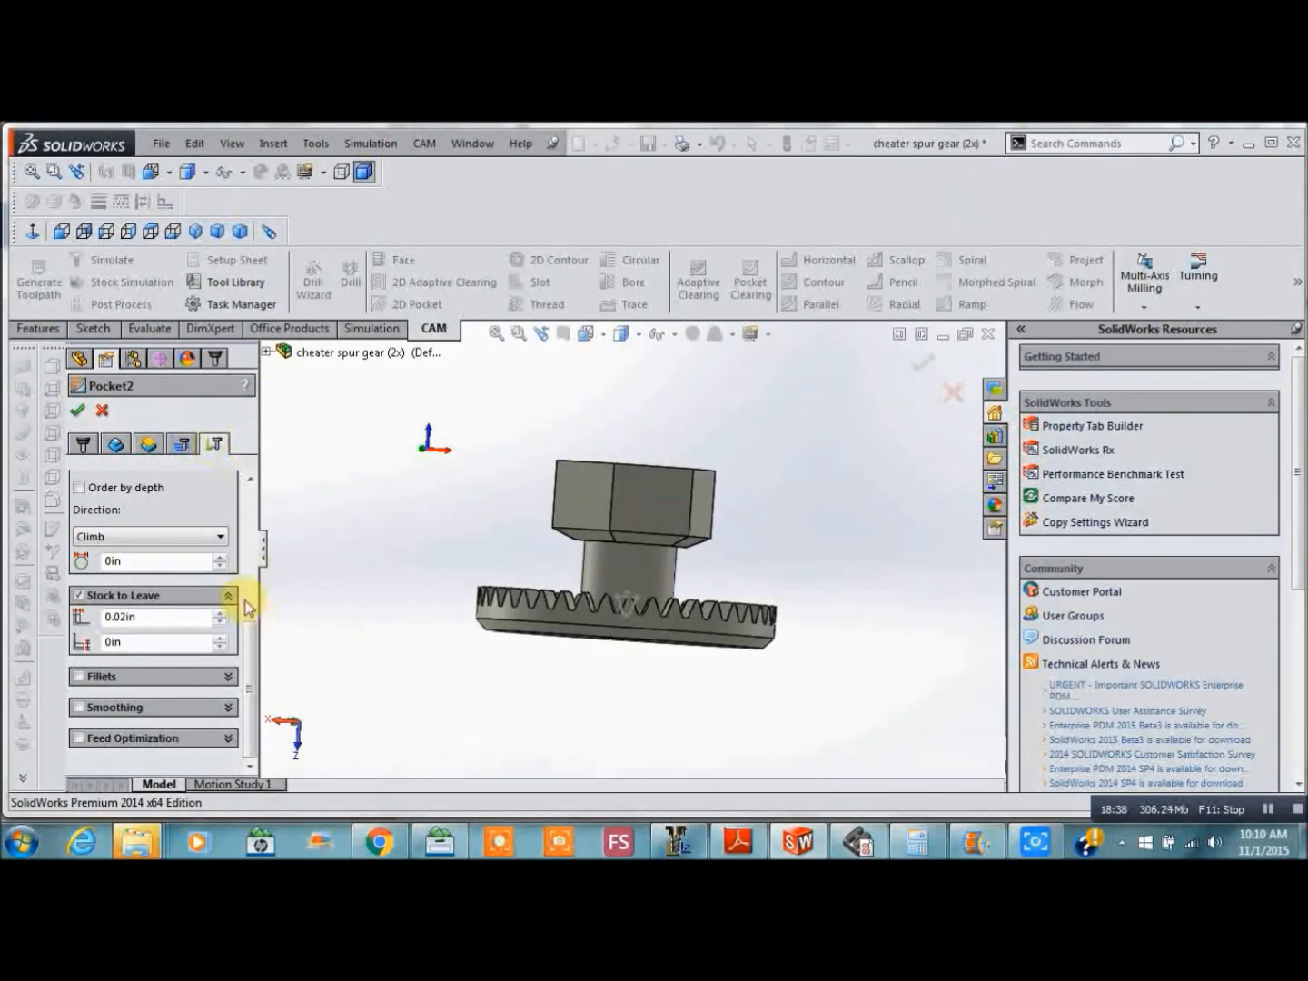
{"action": "left_click", "coordinate": [216, 444]}
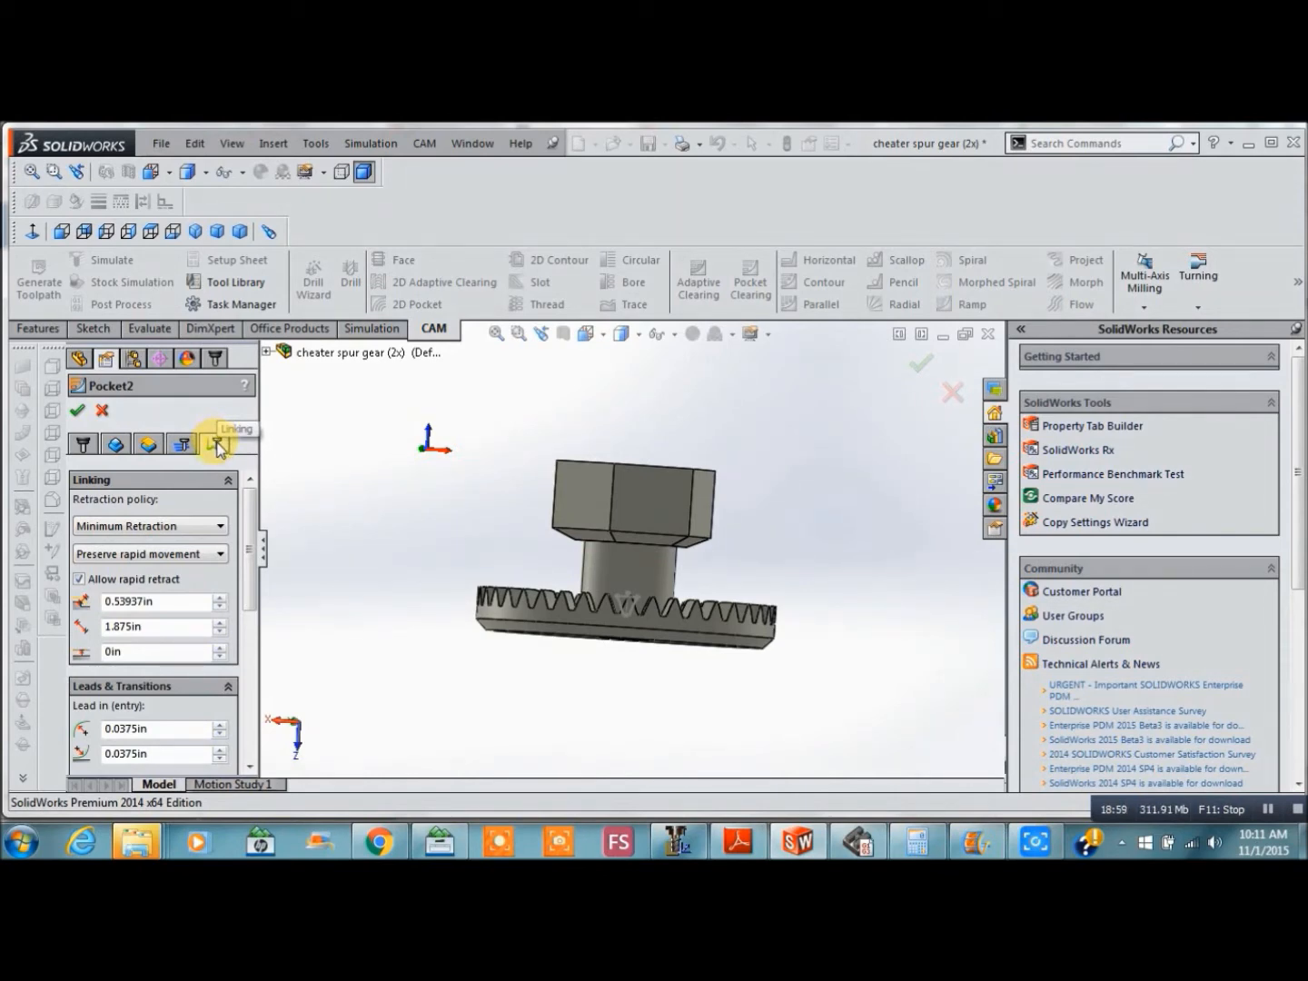
{"action": "left_click", "coordinate": [224, 527]}
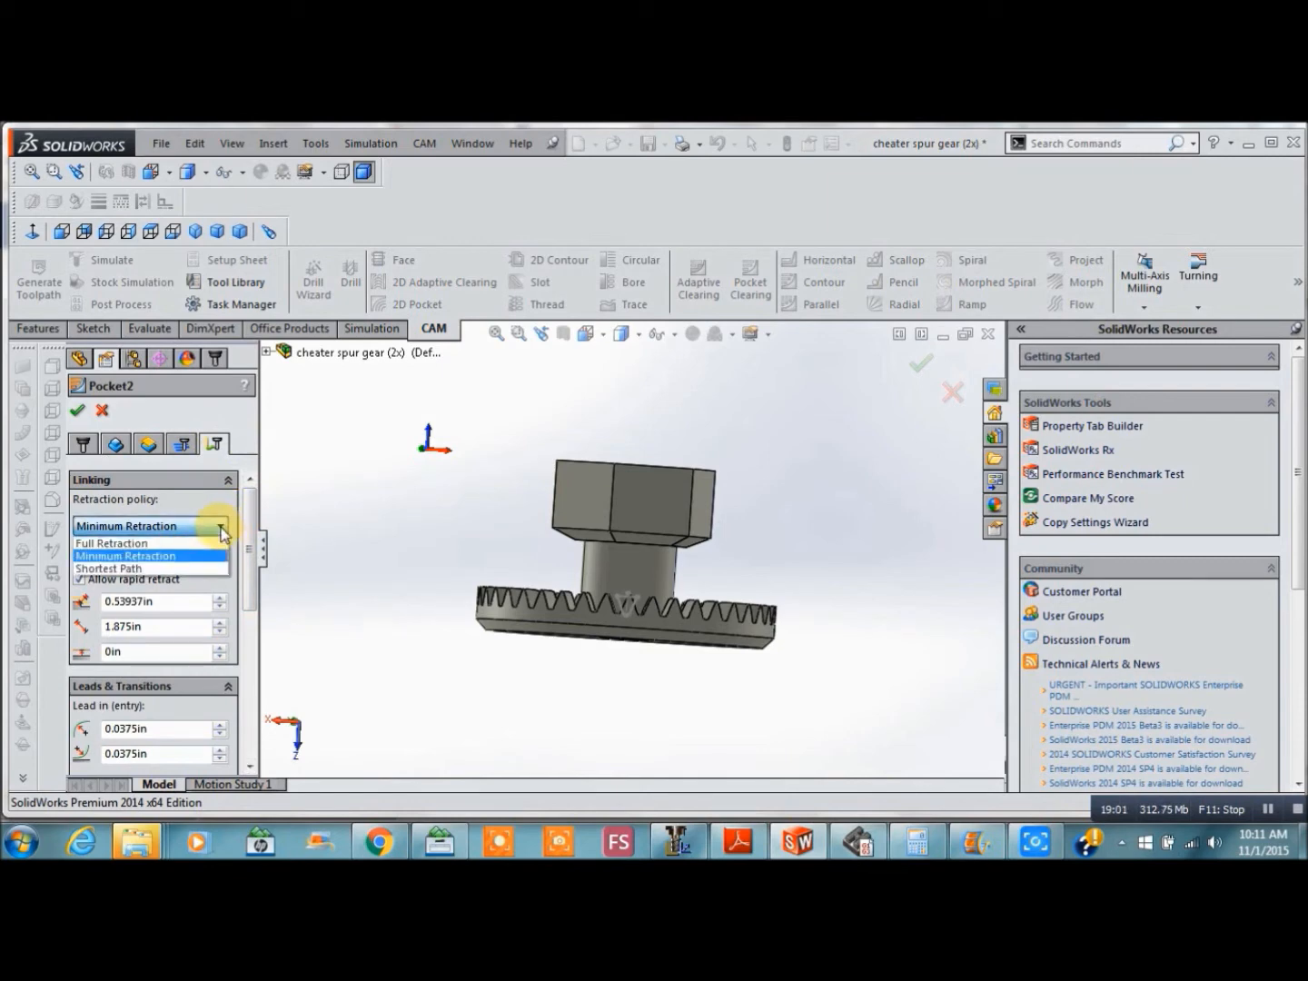
{"action": "left_click", "coordinate": [159, 556]}
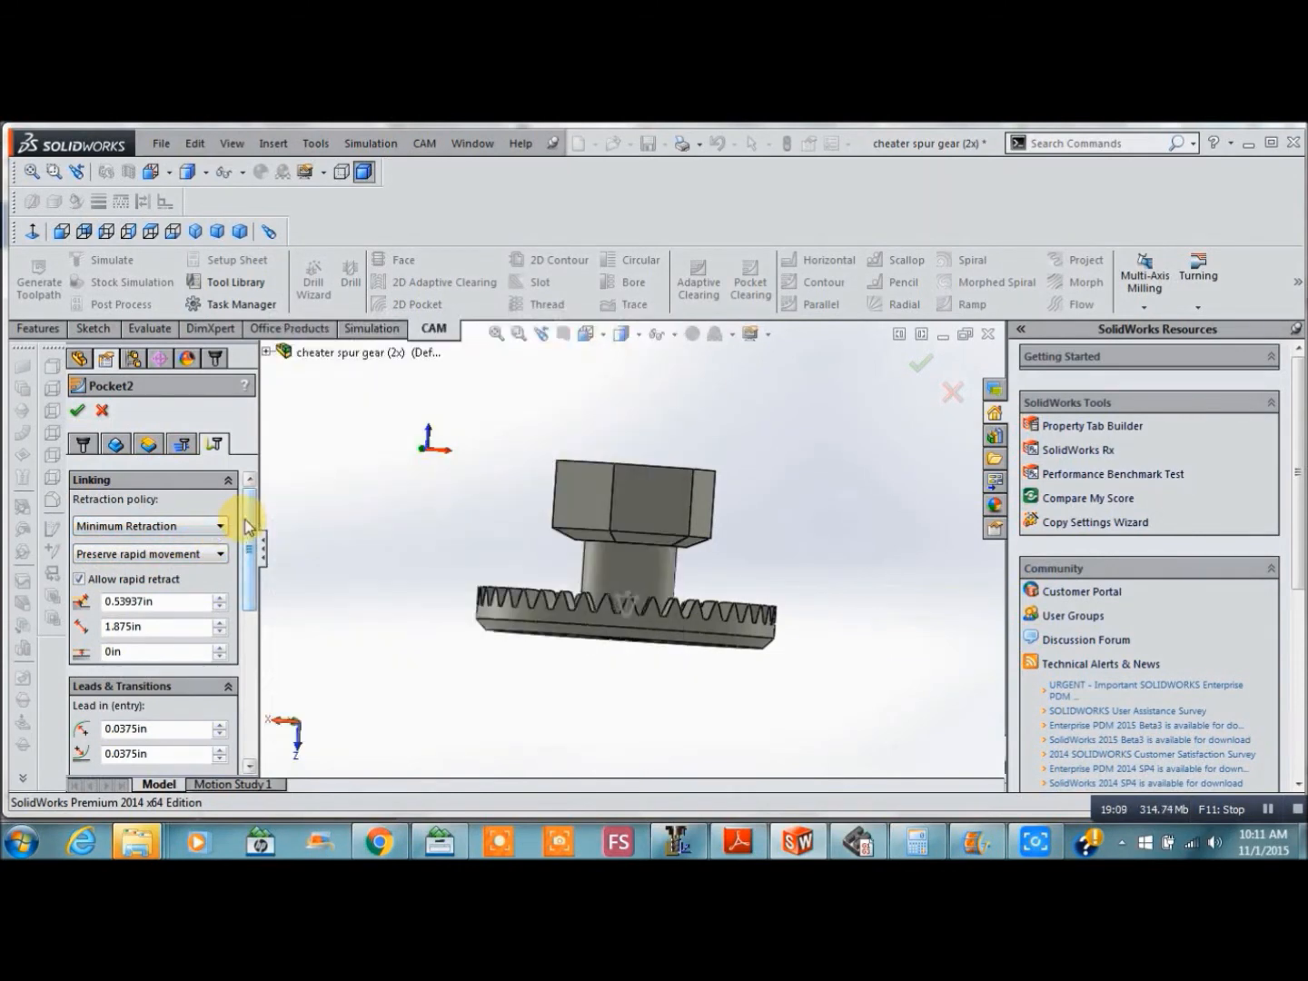
{"action": "left_click_drag", "start_coordinate": [246, 527], "coordinate": [248, 536]}
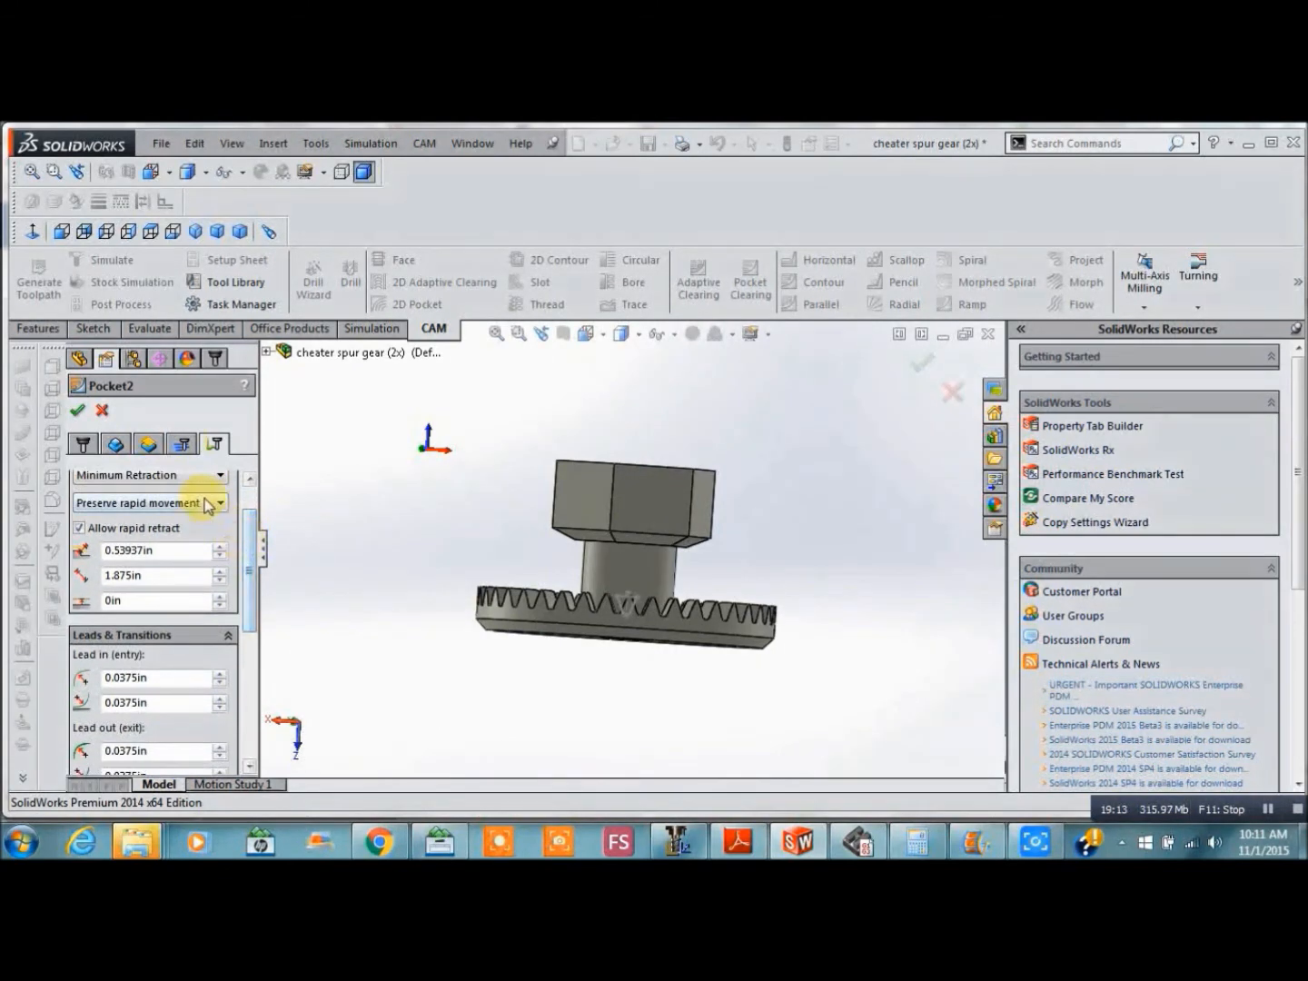
{"action": "left_click", "coordinate": [221, 505]}
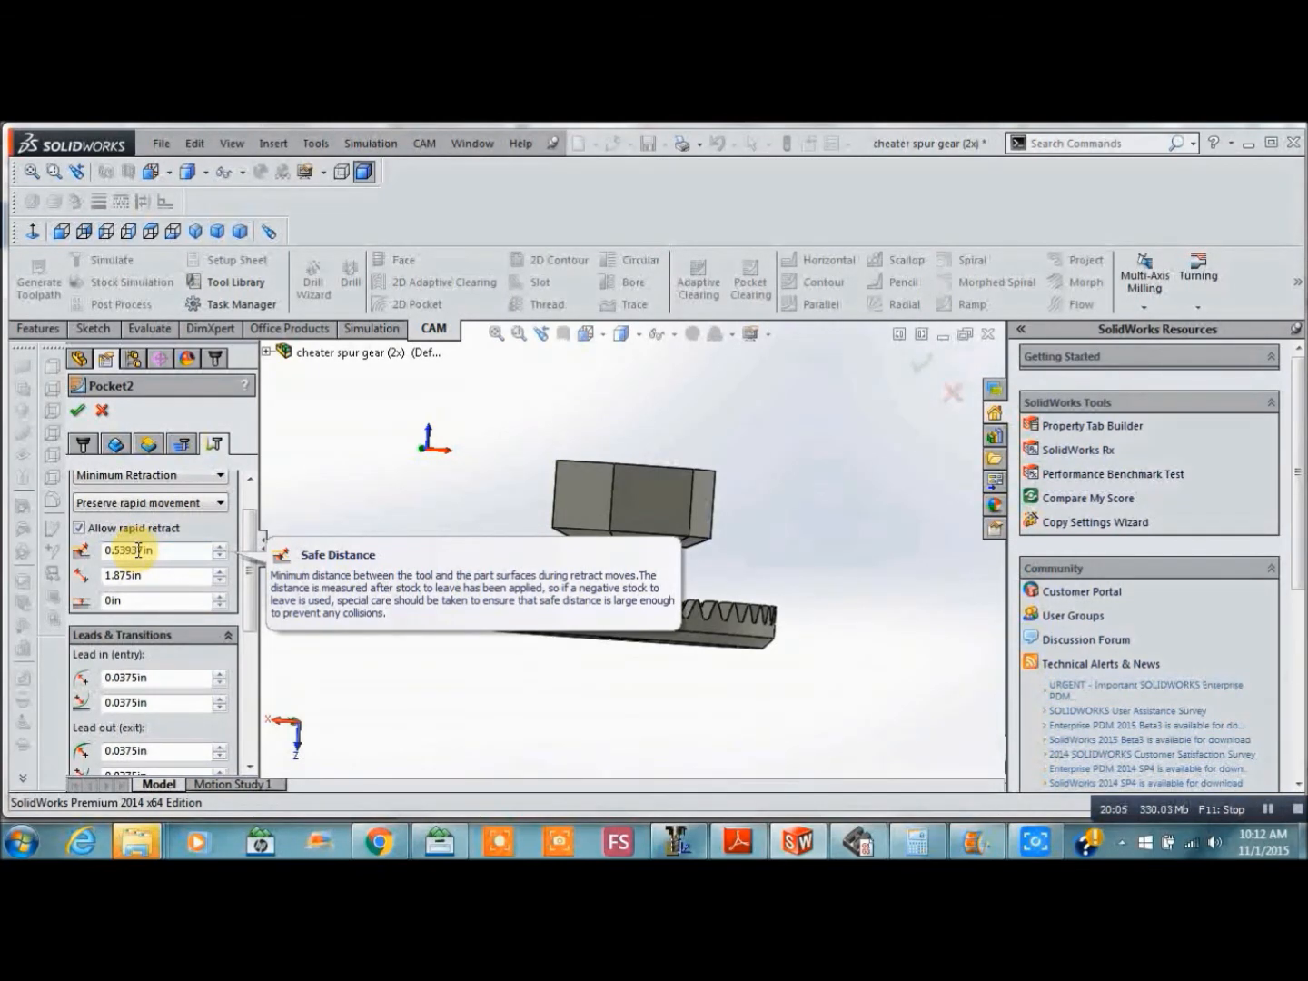
Set Pocket2's safe distance for retract moves to 0.50937 in
{"action": "left_click", "coordinate": [218, 556]}
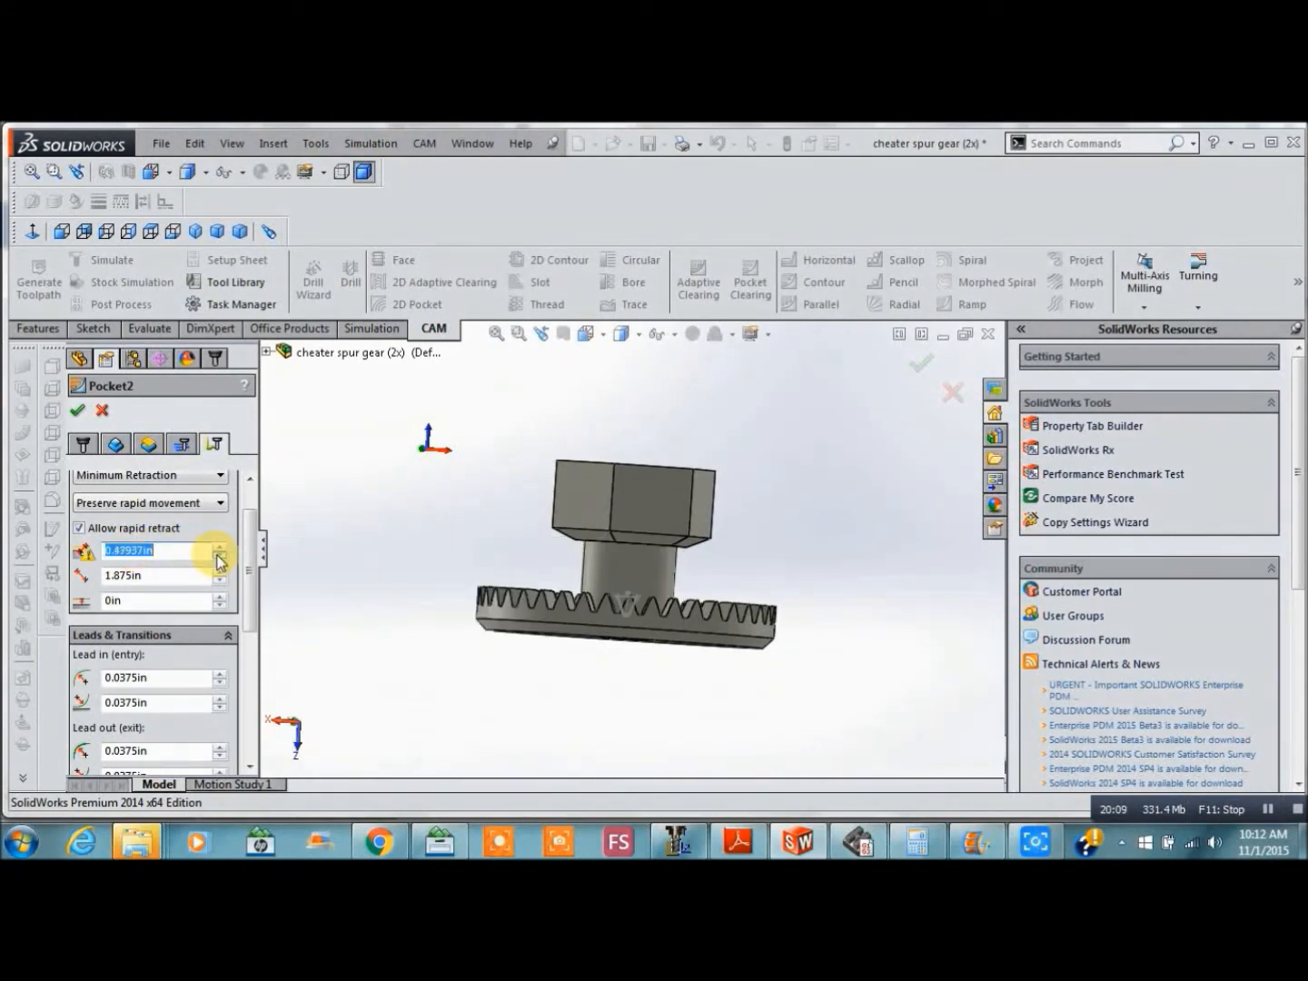
{"action": "left_click", "coordinate": [220, 547]}
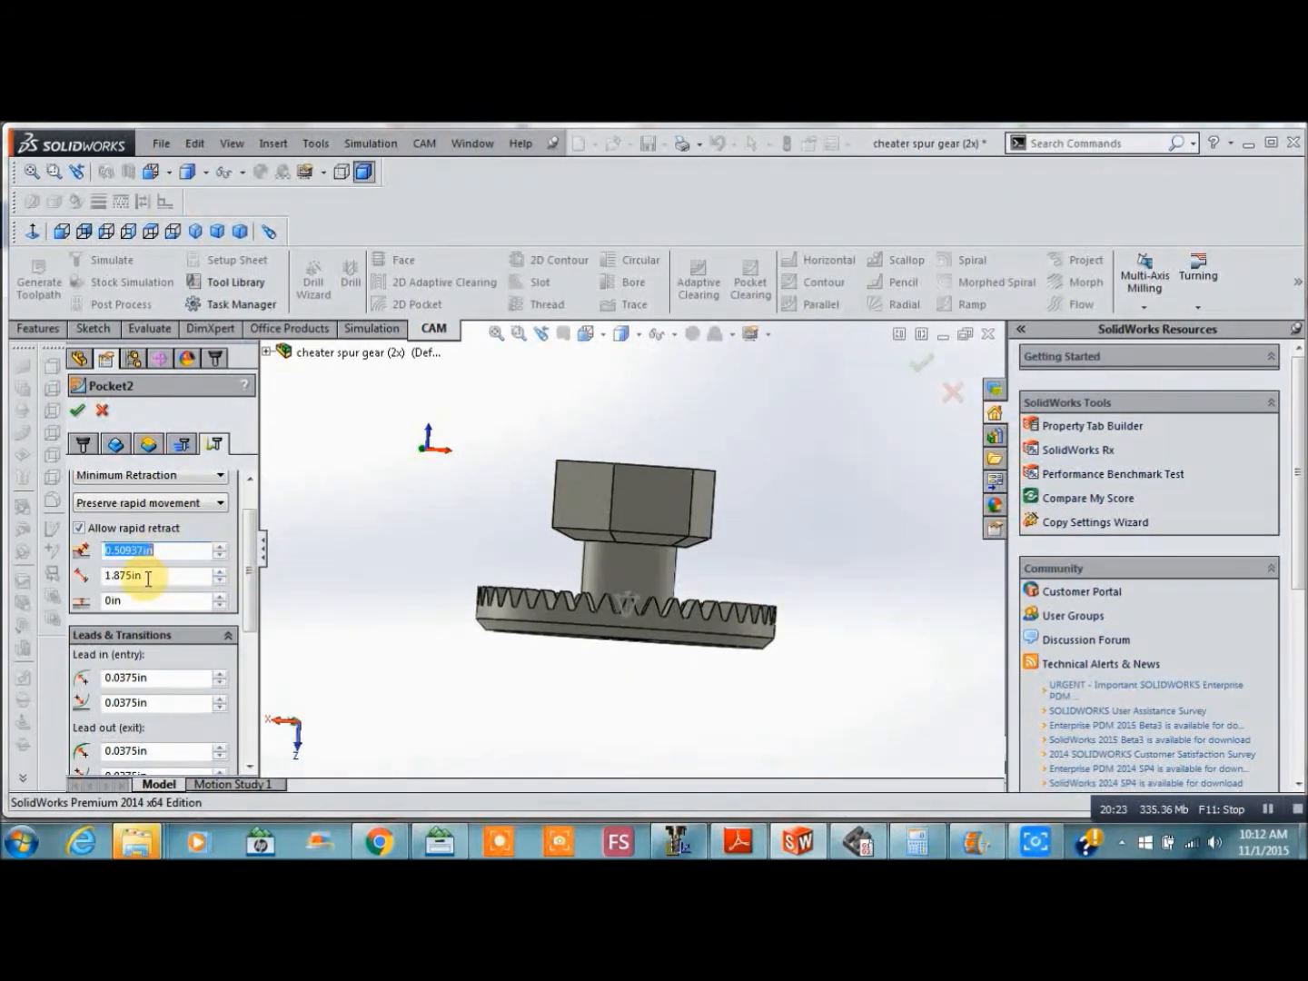
Review Pocket2's maximum stay-down distance, lead-in and lead-out values, and helix ramping settings
{"action": "mouse_move", "coordinate": [129, 579]}
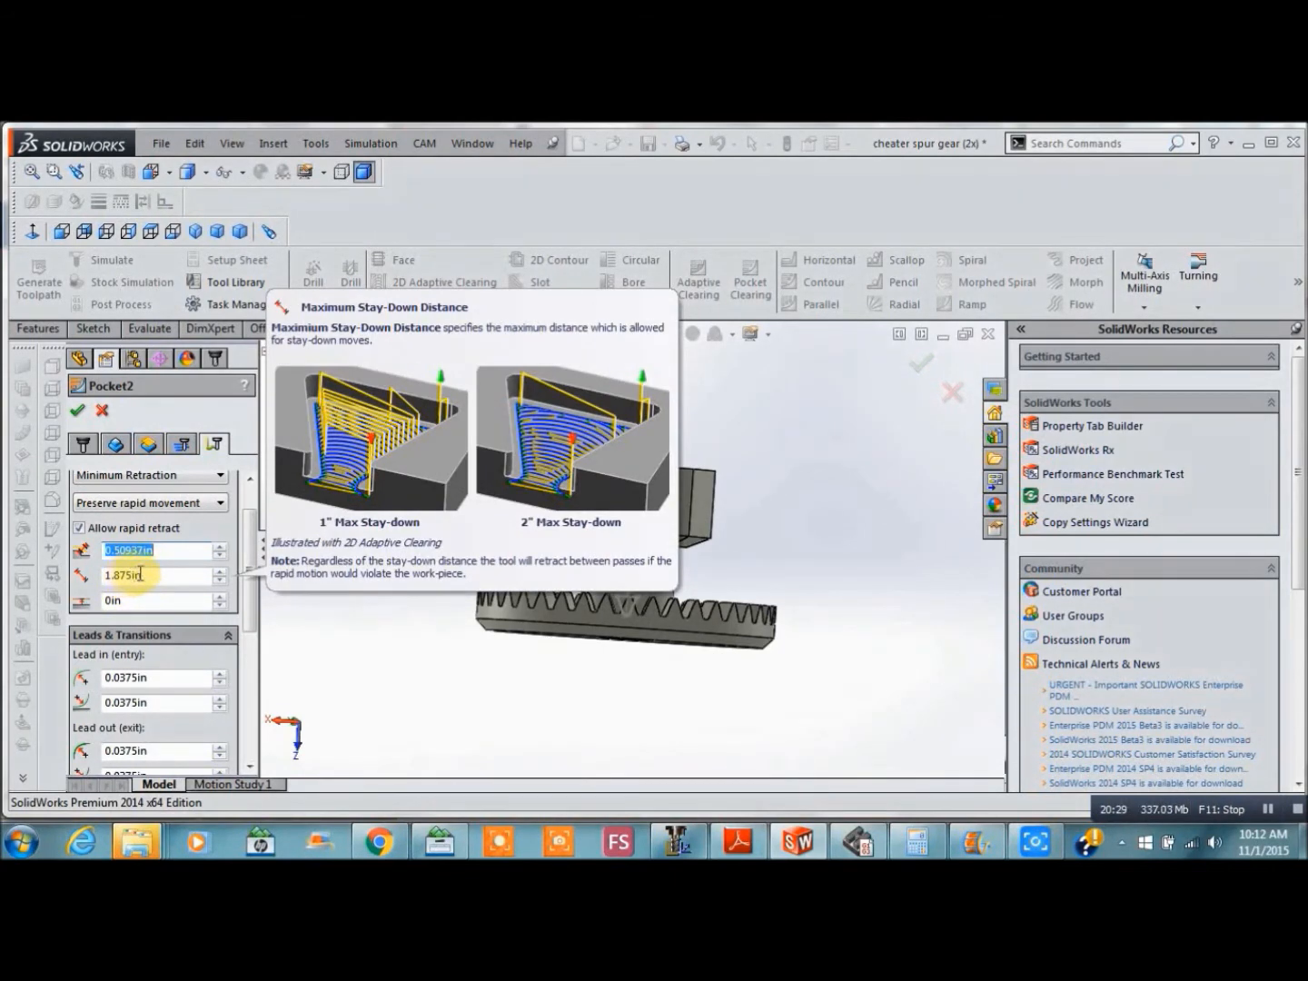
{"action": "mouse_move", "coordinate": [166, 604]}
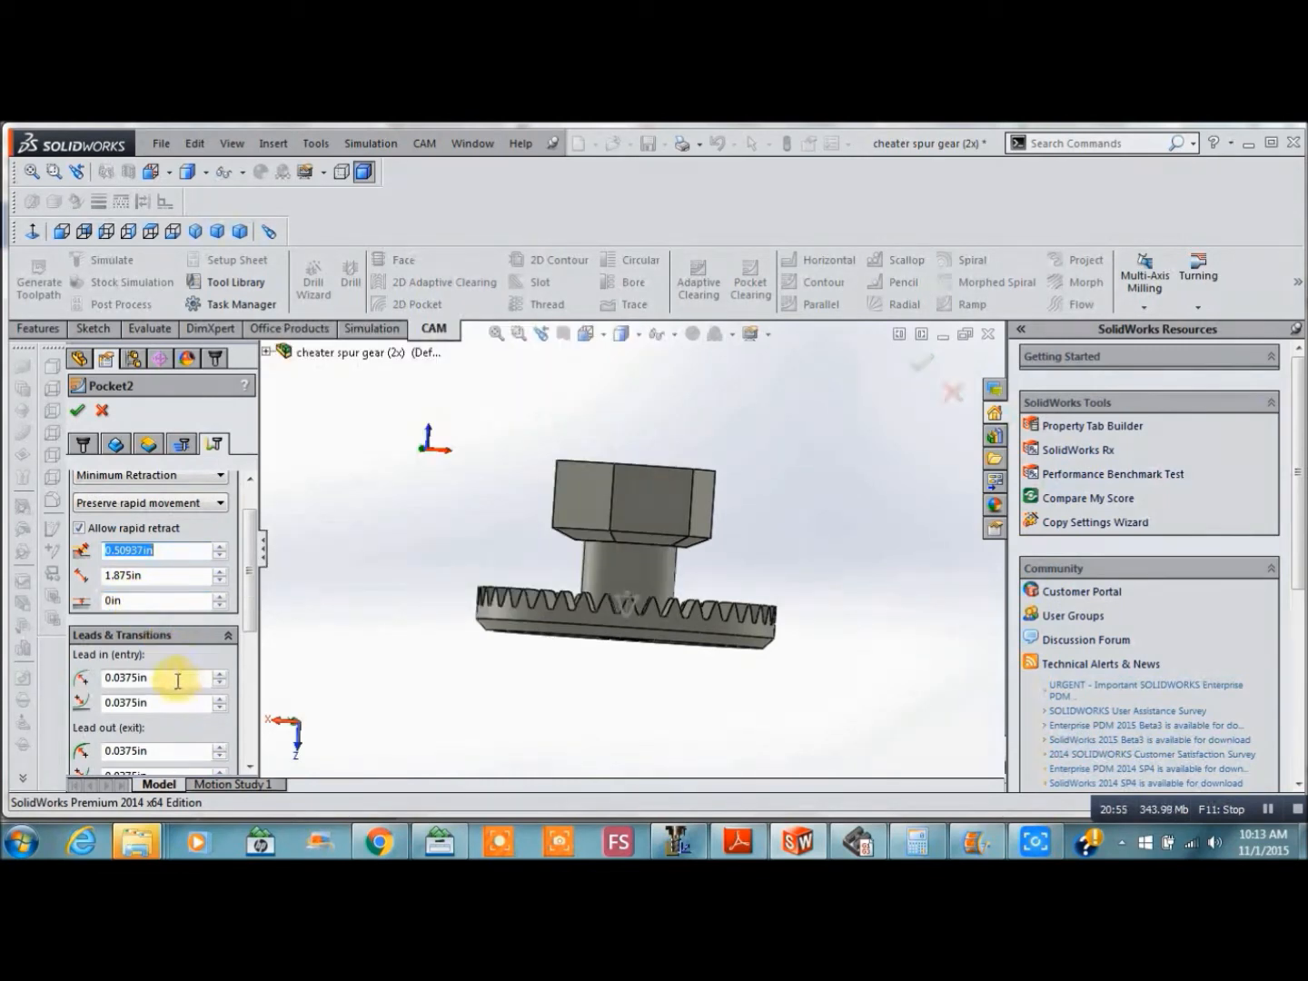
{"action": "mouse_move", "coordinate": [178, 680]}
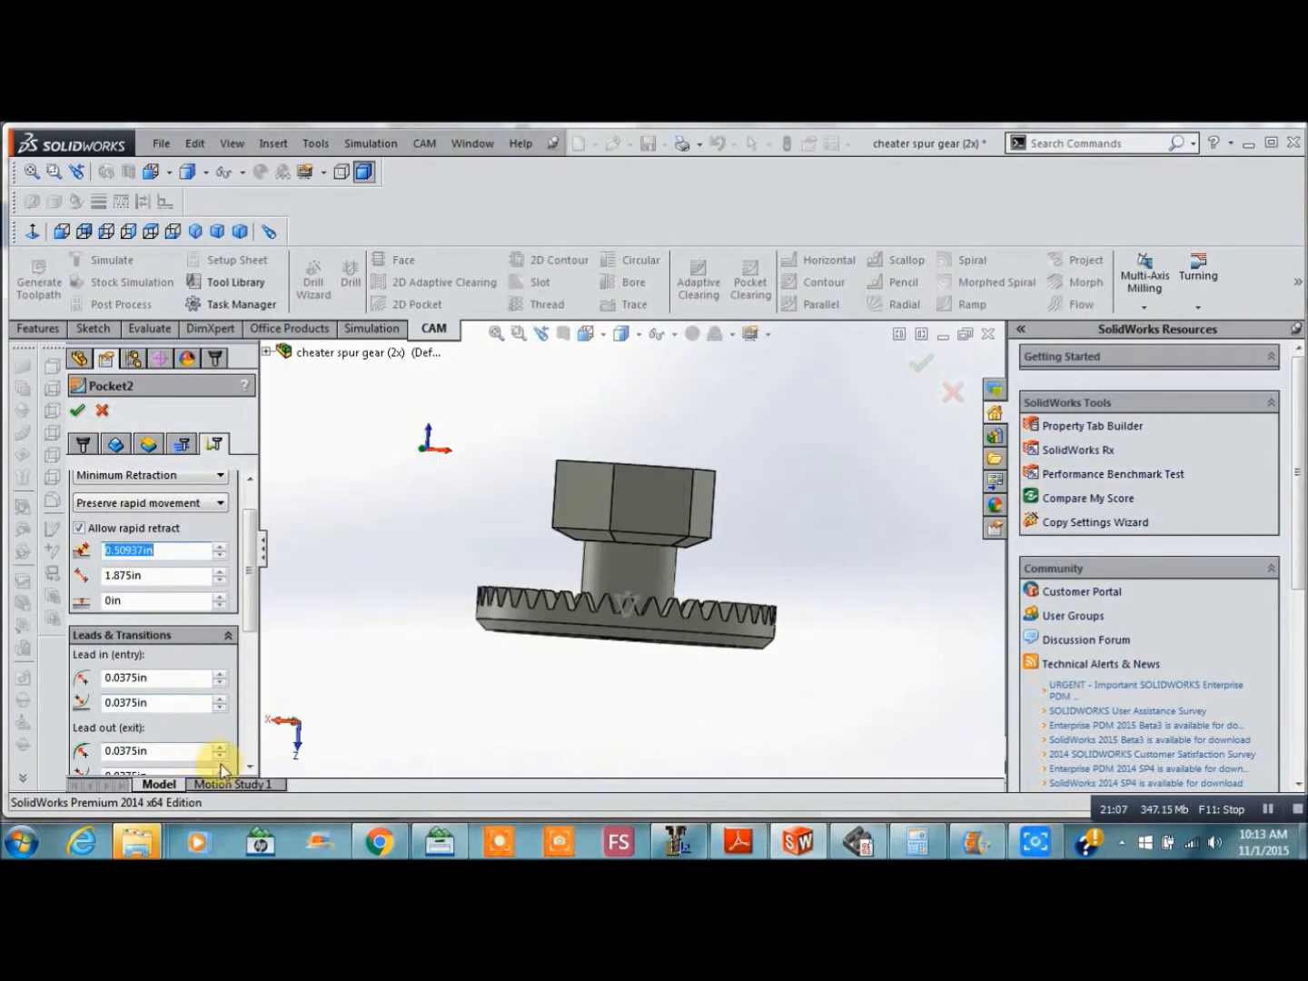
{"action": "scroll", "coordinate": [250, 768], "scroll_direction": "down", "scroll_amount": 5}
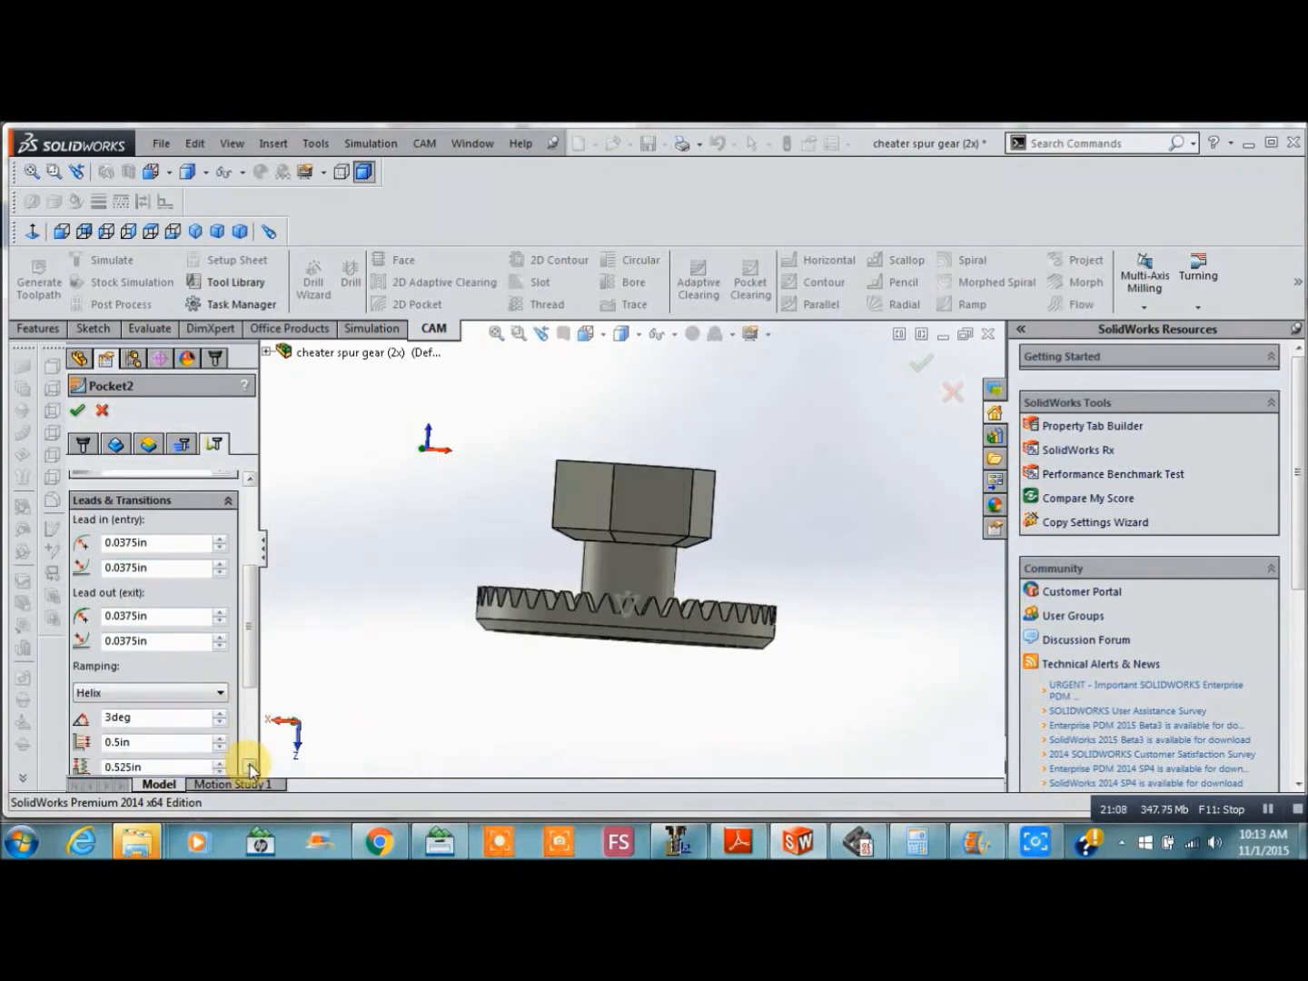
{"action": "left_click", "coordinate": [133, 518]}
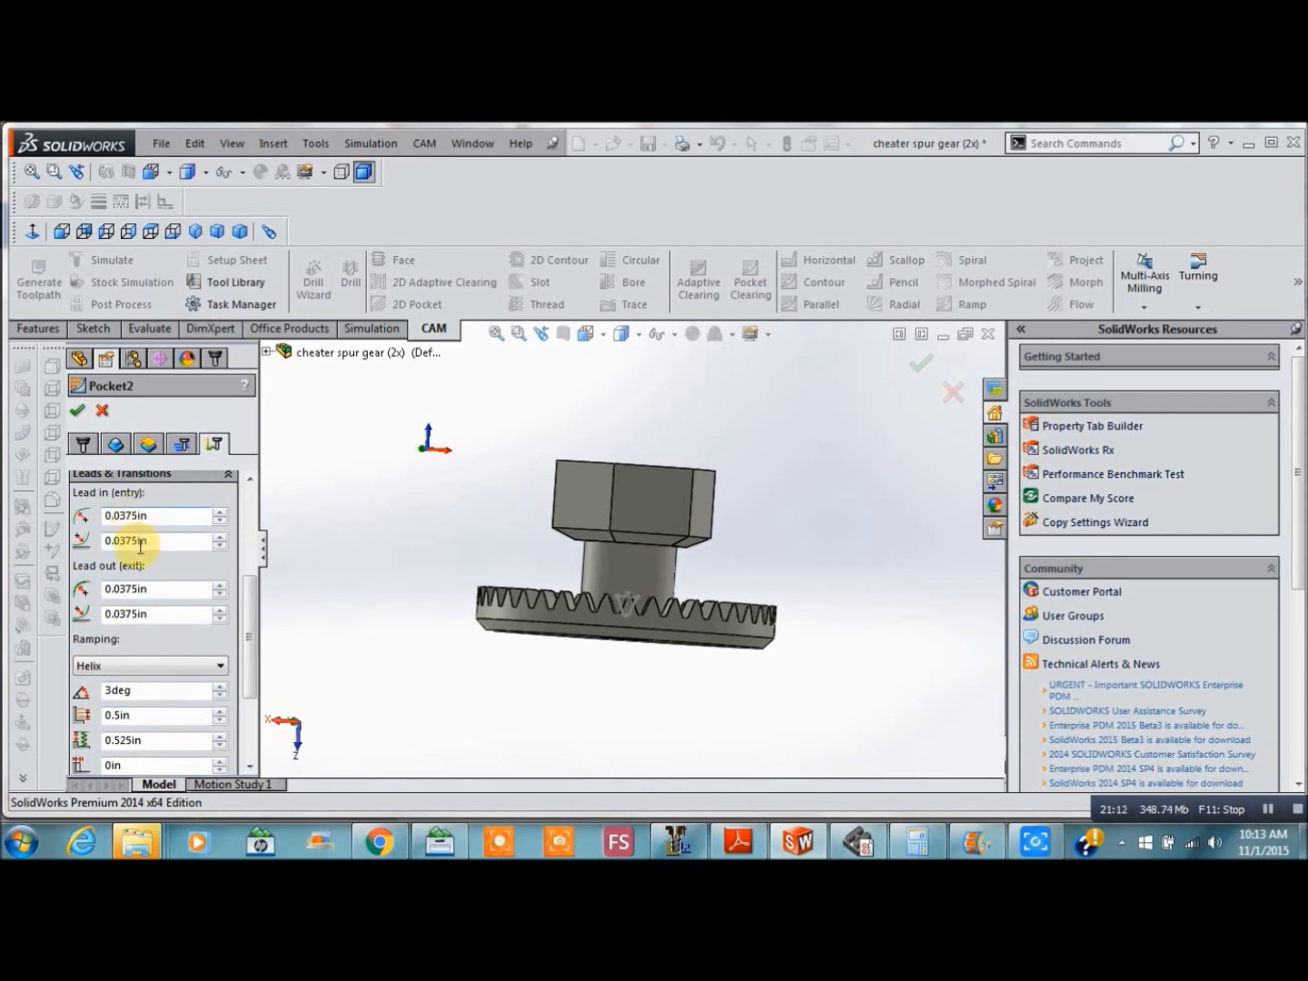
{"action": "left_click_drag", "start_coordinate": [253, 617], "coordinate": [252, 663]}
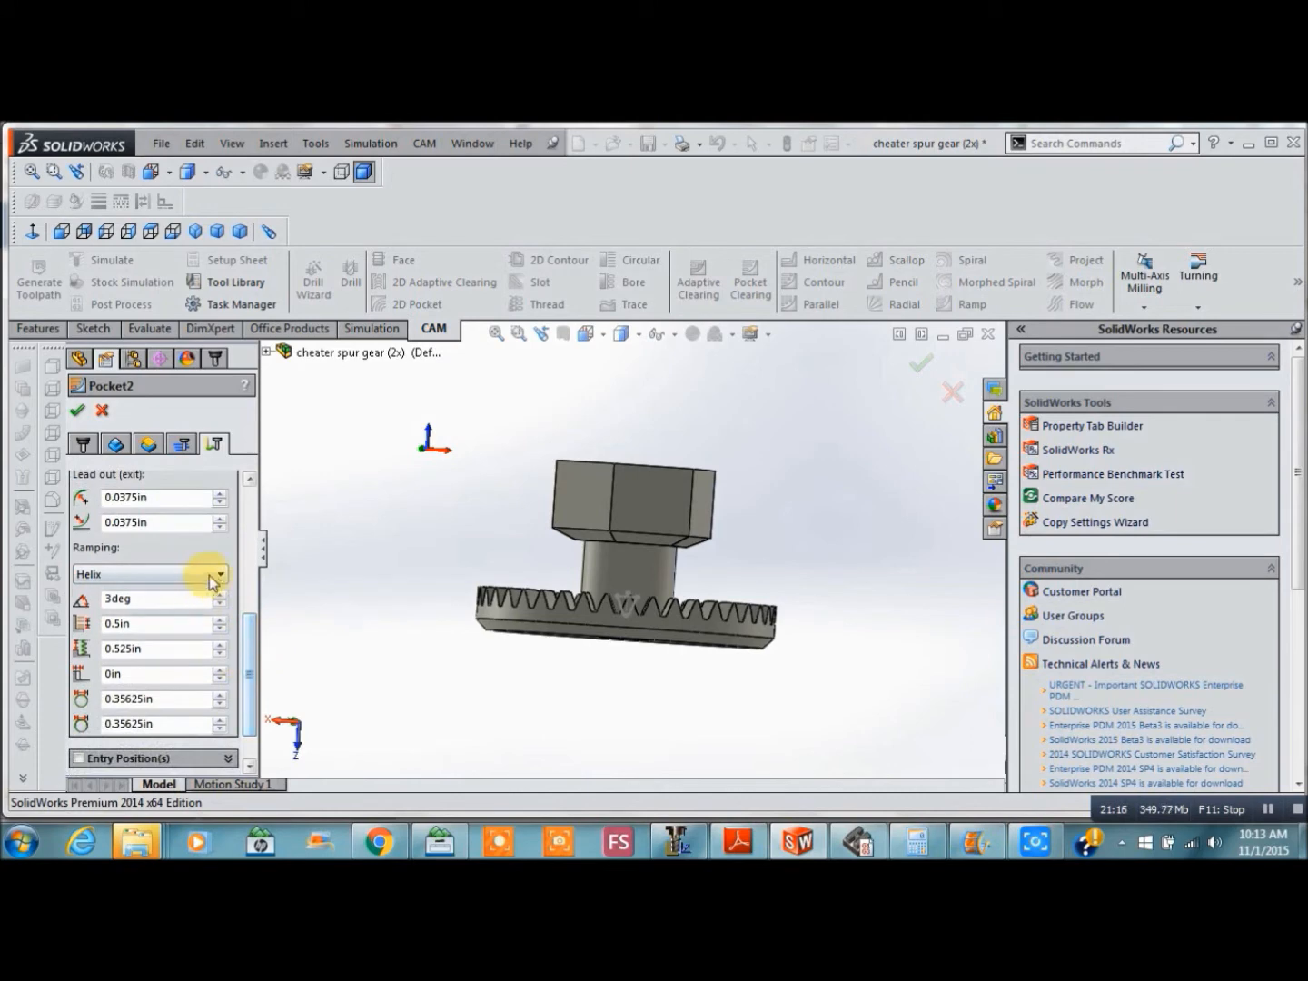
{"action": "mouse_move", "coordinate": [226, 575]}
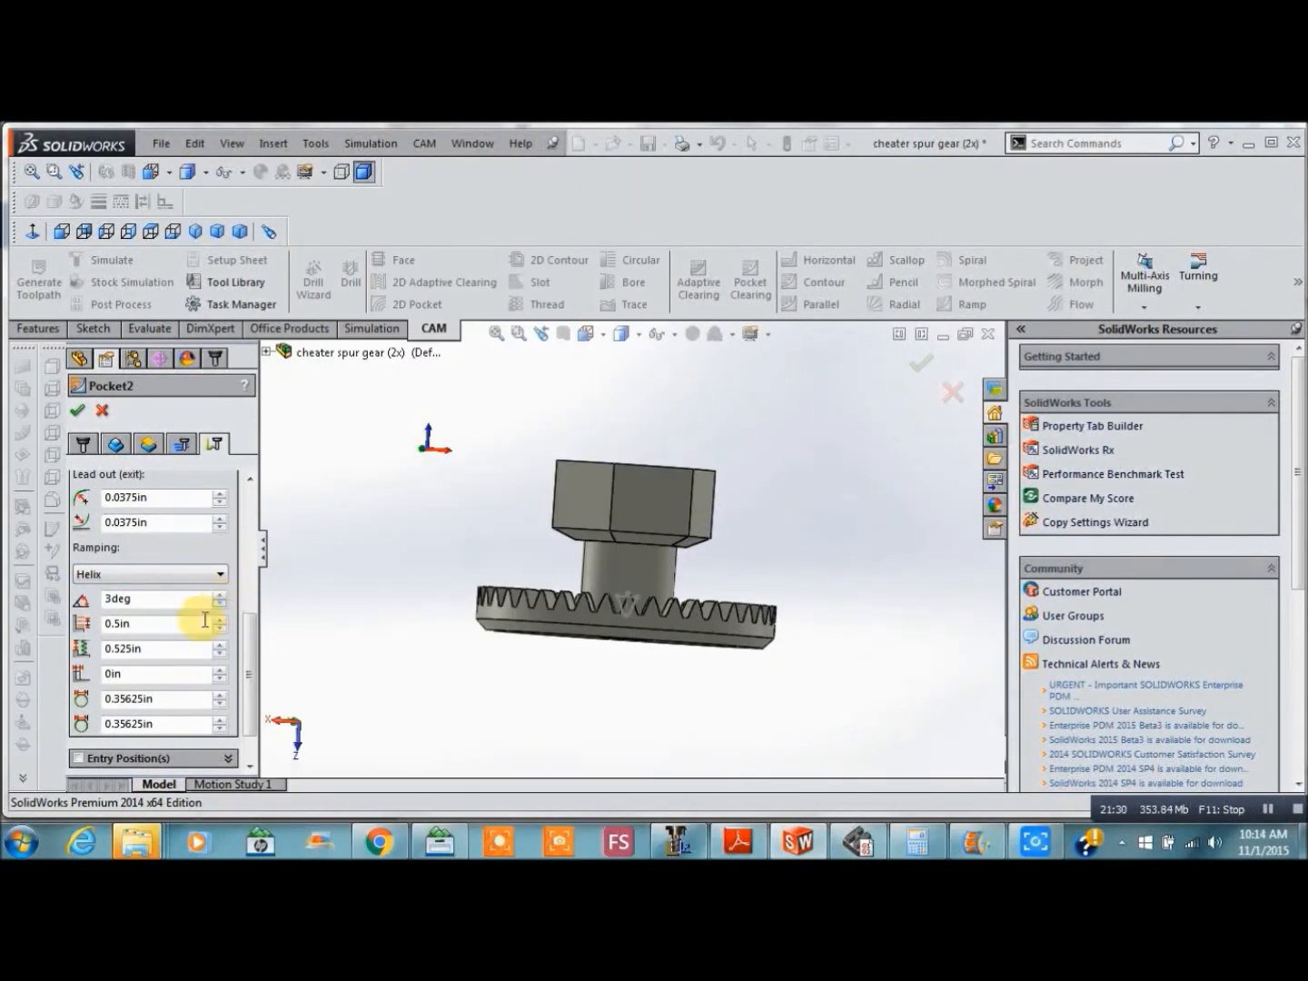
{"action": "mouse_move", "coordinate": [188, 623]}
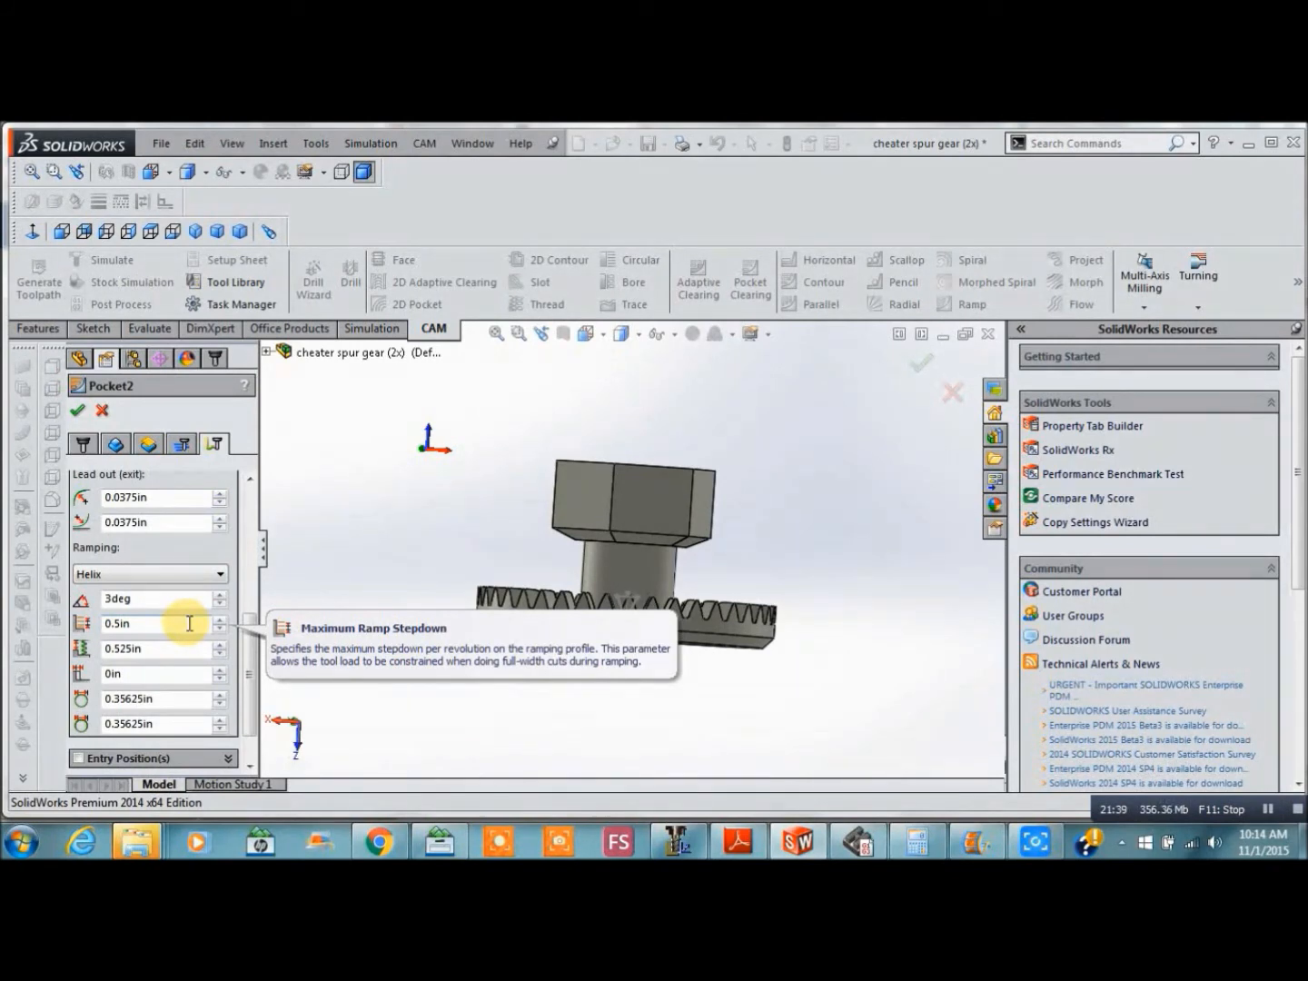
Set Pocket2's ramp clearance height to 0.2 in and accept the operation
{"action": "mouse_move", "coordinate": [196, 650]}
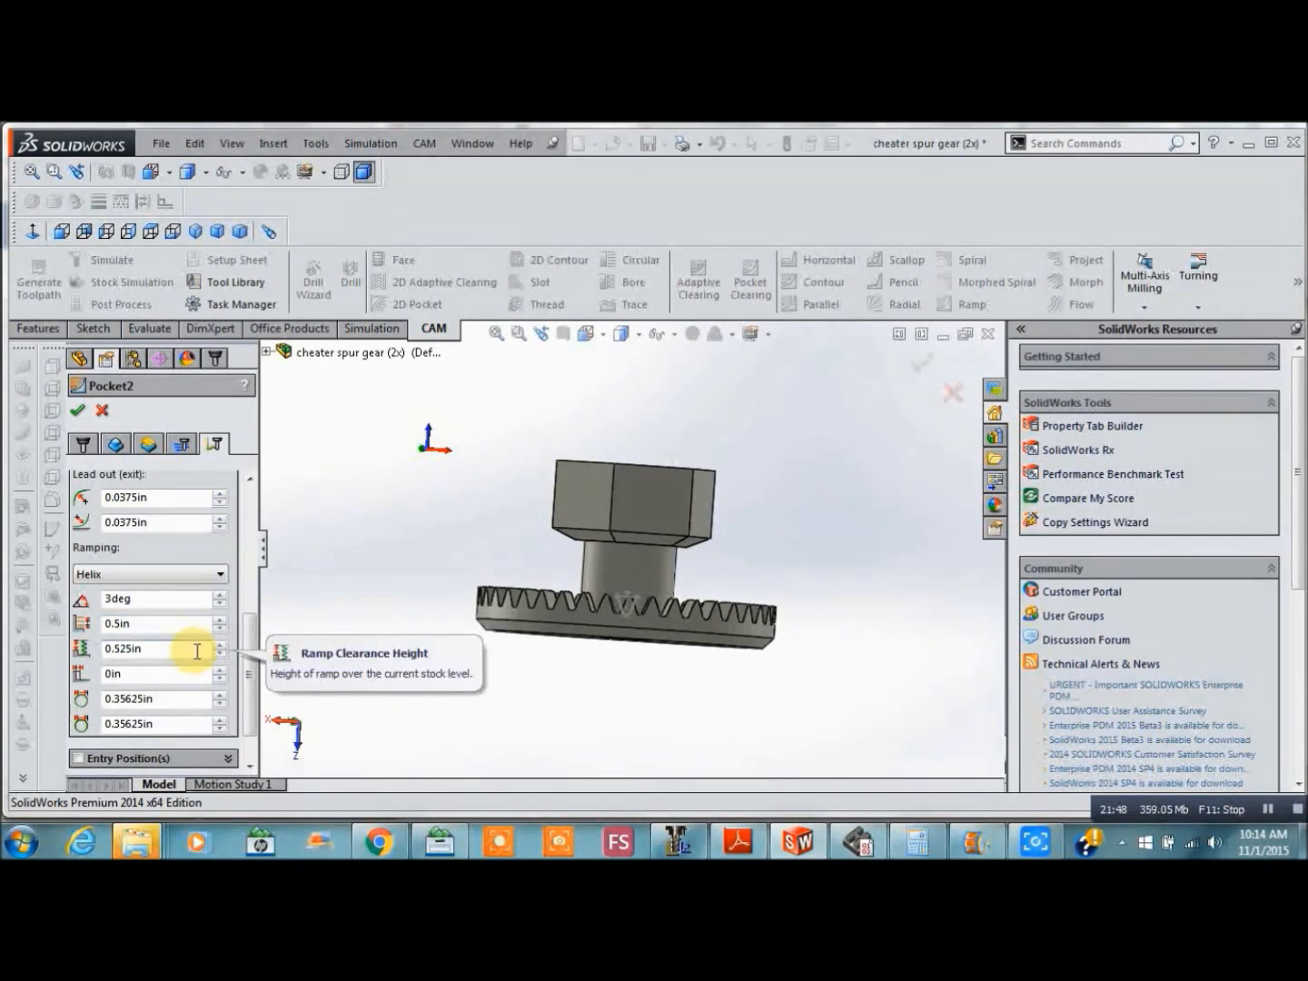
{"action": "left_click", "coordinate": [132, 647]}
{"action": "key", "text": "BackSpace"}
{"action": "key", "text": "BackSpace"}
{"action": "key", "text": "BackSpace"}
{"action": "type", "text": "2"}
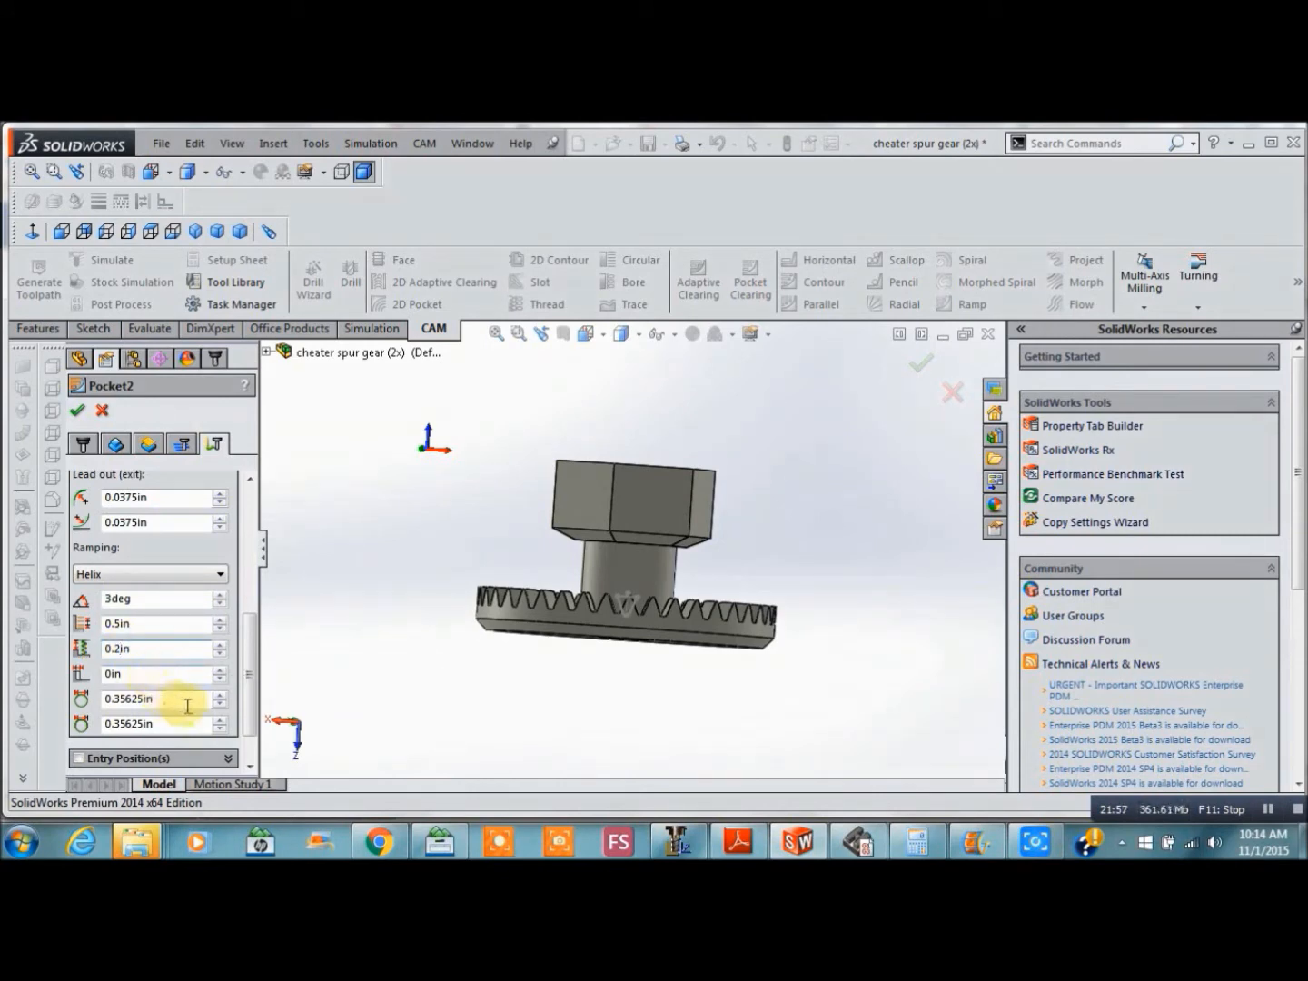
{"action": "left_click", "coordinate": [250, 767]}
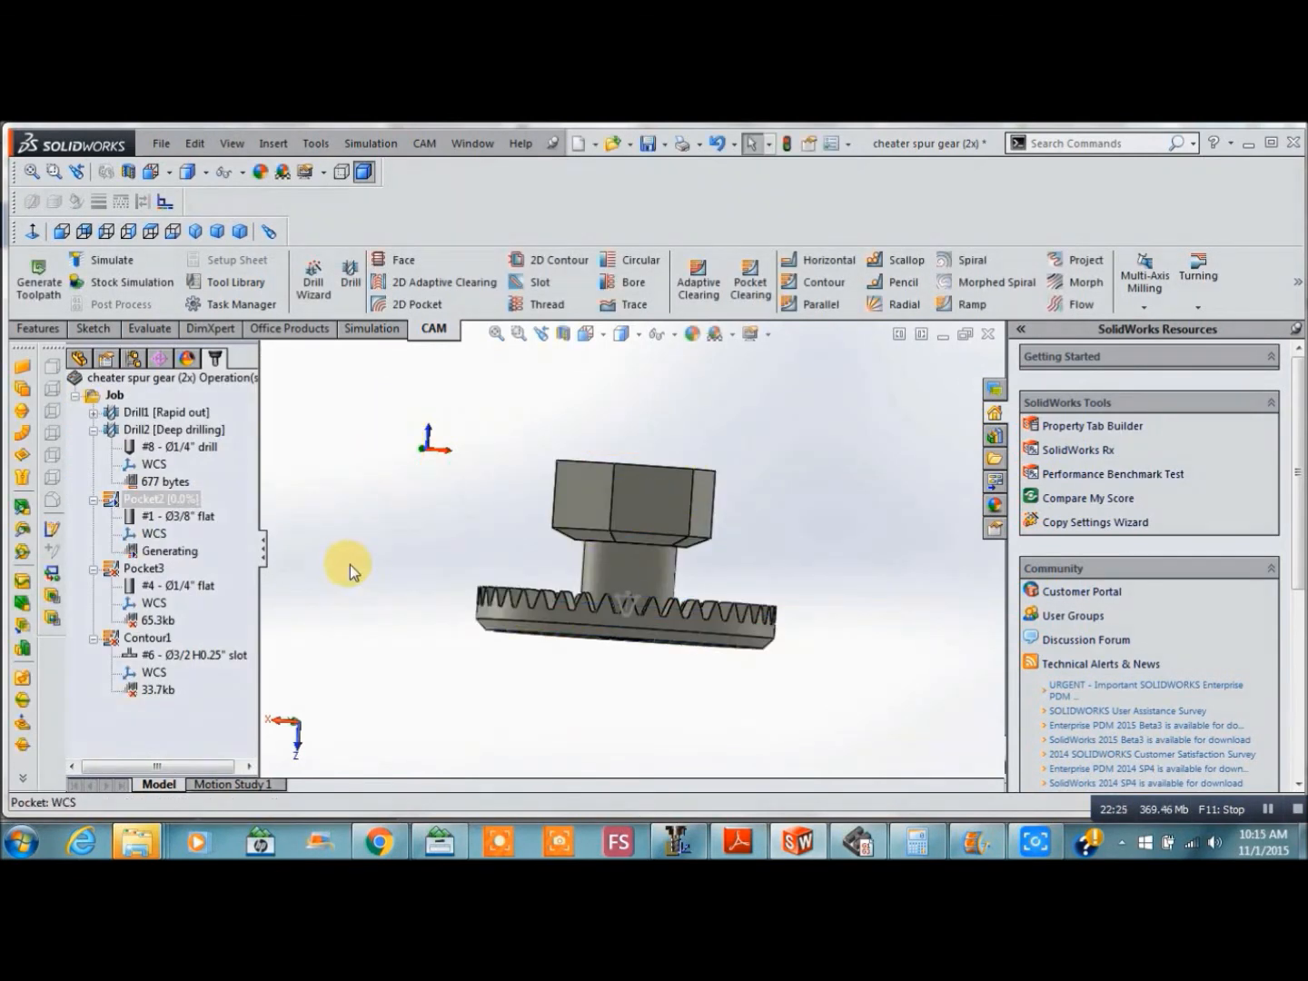
Open Pocket3 for editing and open the definition of its #4 1/4" flat mill from the tool library
{"action": "left_click", "coordinate": [112, 570]}
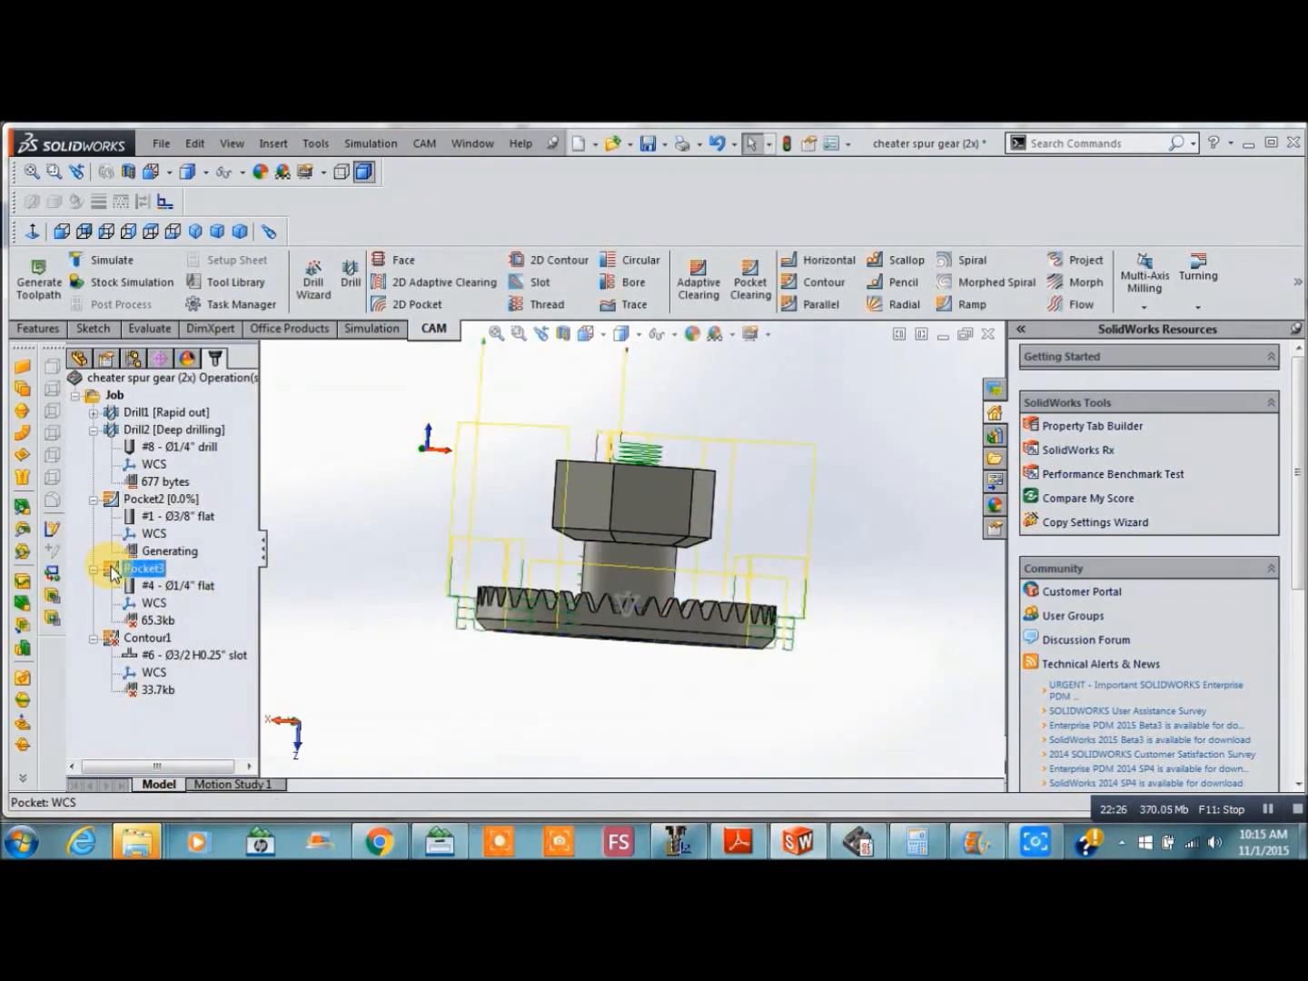
{"action": "right_click", "coordinate": [113, 570]}
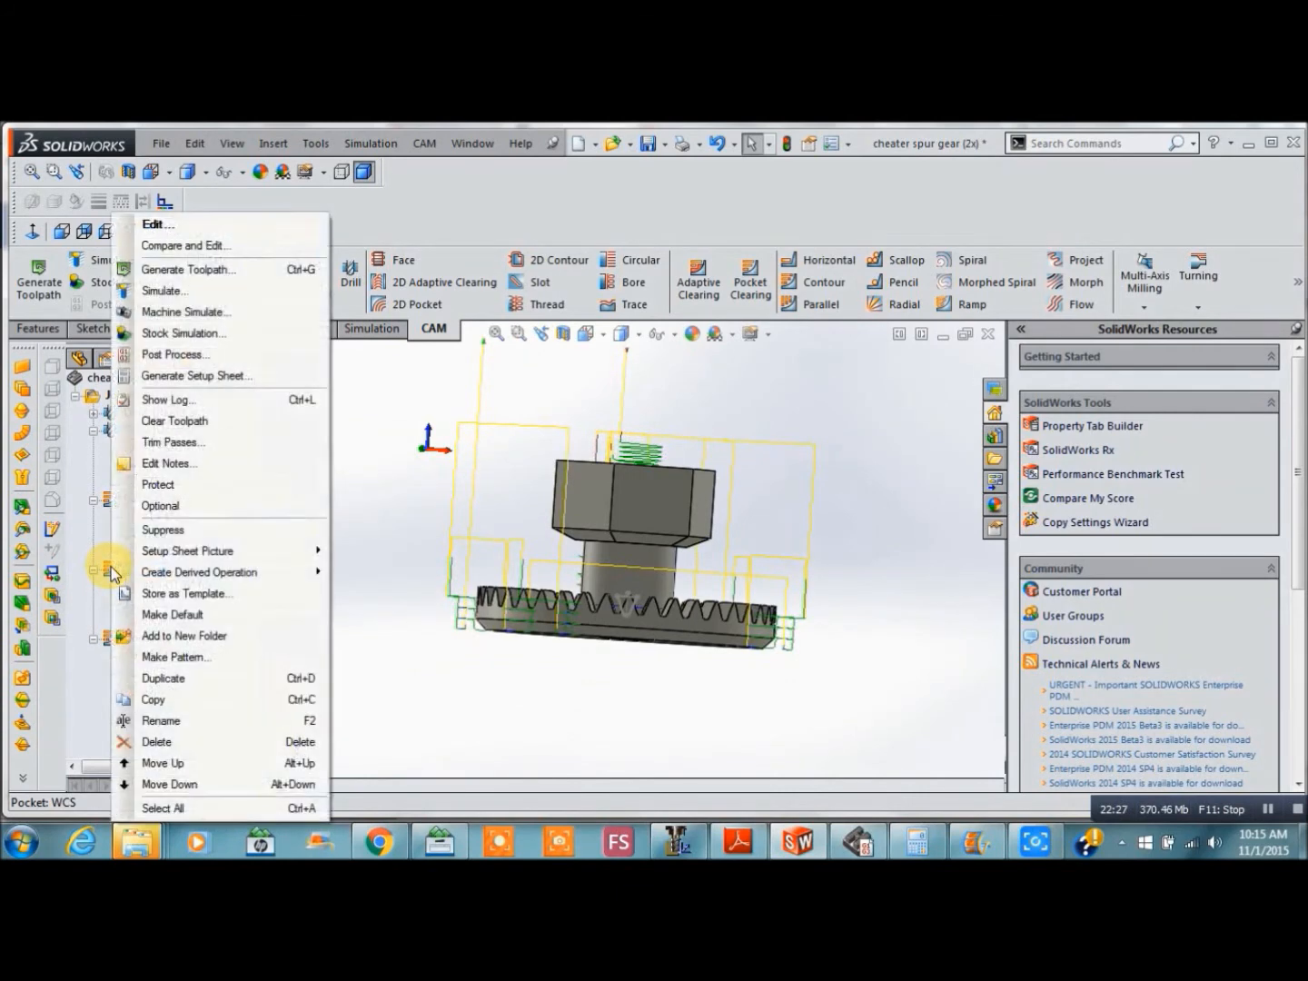
{"action": "left_click", "coordinate": [156, 224]}
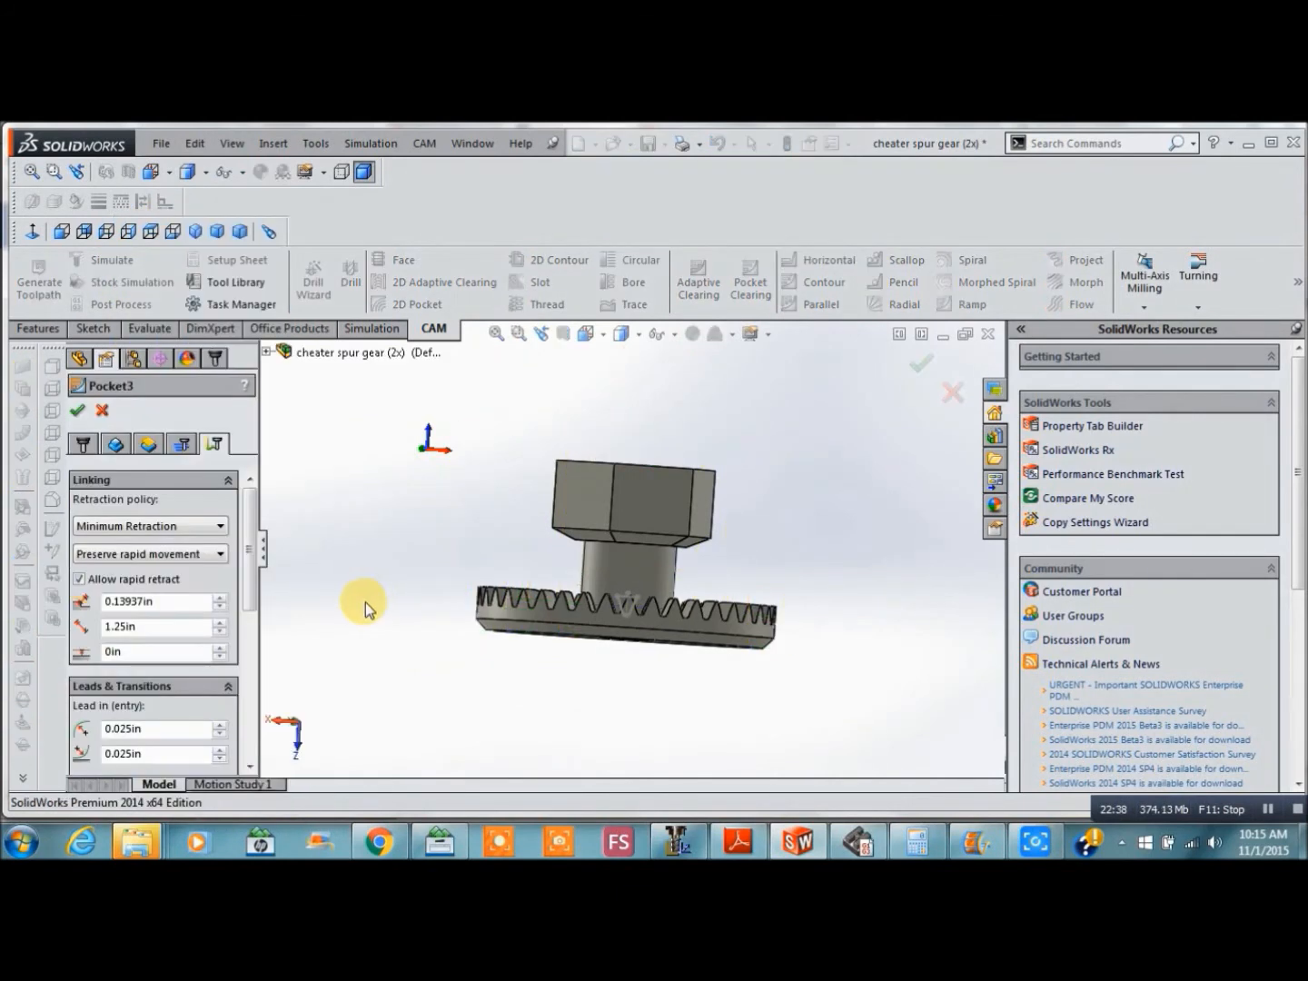
{"action": "left_click", "coordinate": [83, 443]}
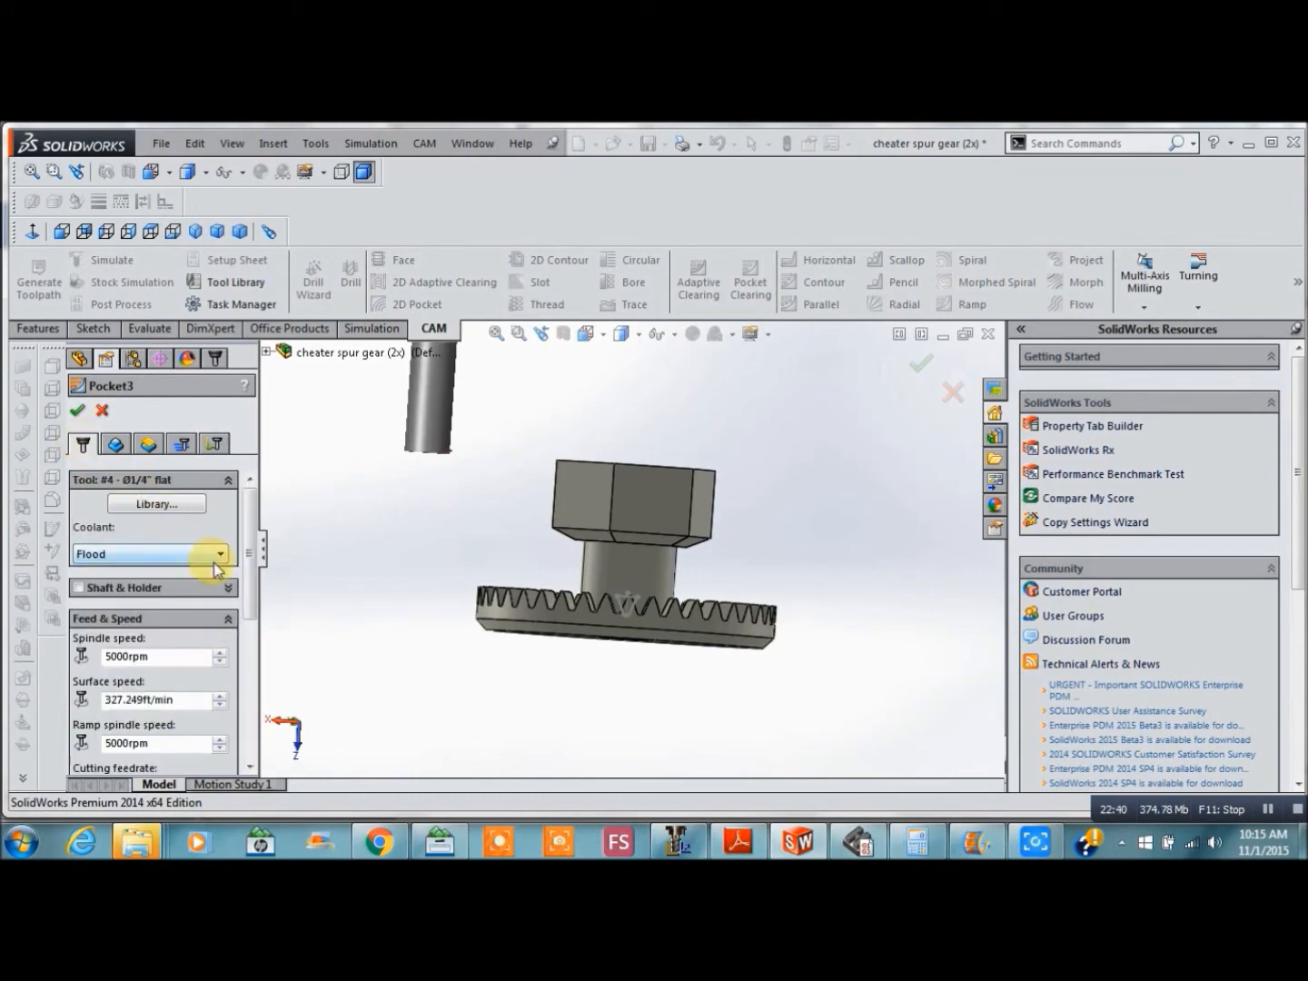
{"action": "left_click", "coordinate": [168, 505]}
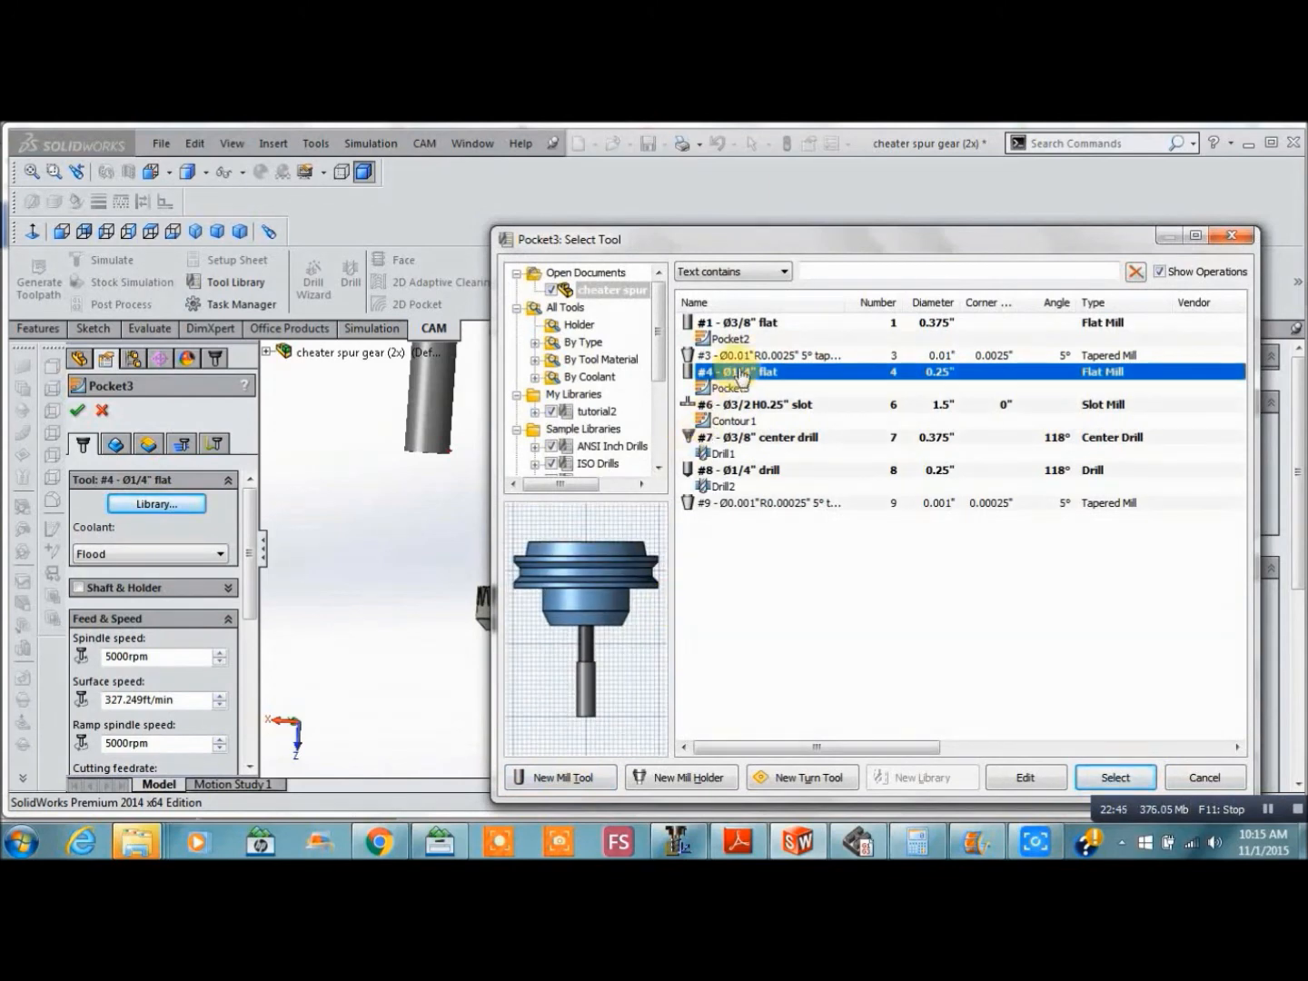
{"action": "double_click", "coordinate": [714, 372]}
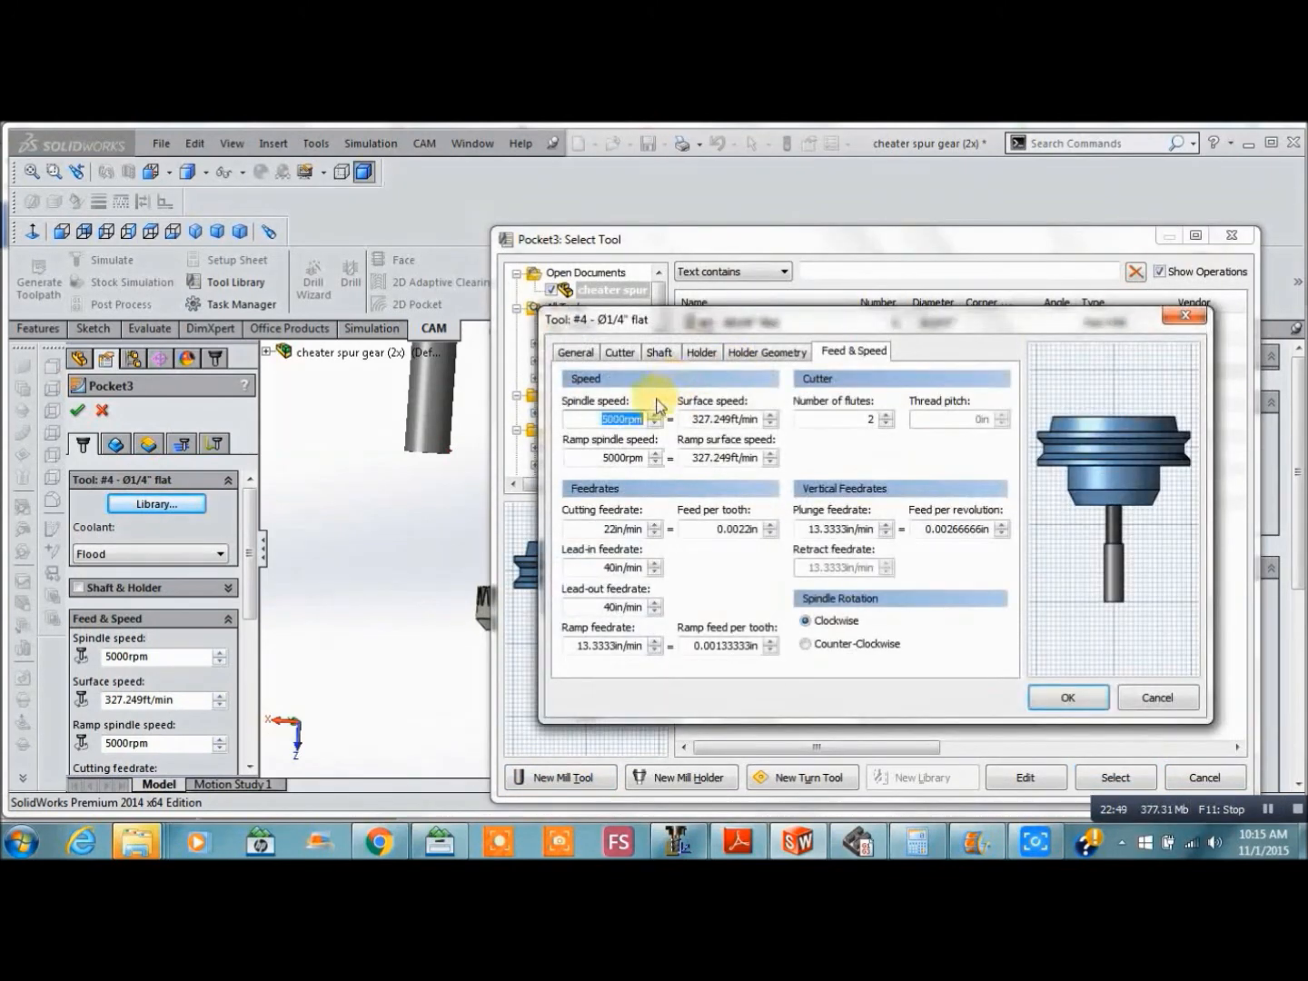
Review the 1/4" flat mill's general data, cutter dimensions, and feeds and speeds
{"action": "left_click", "coordinate": [582, 355]}
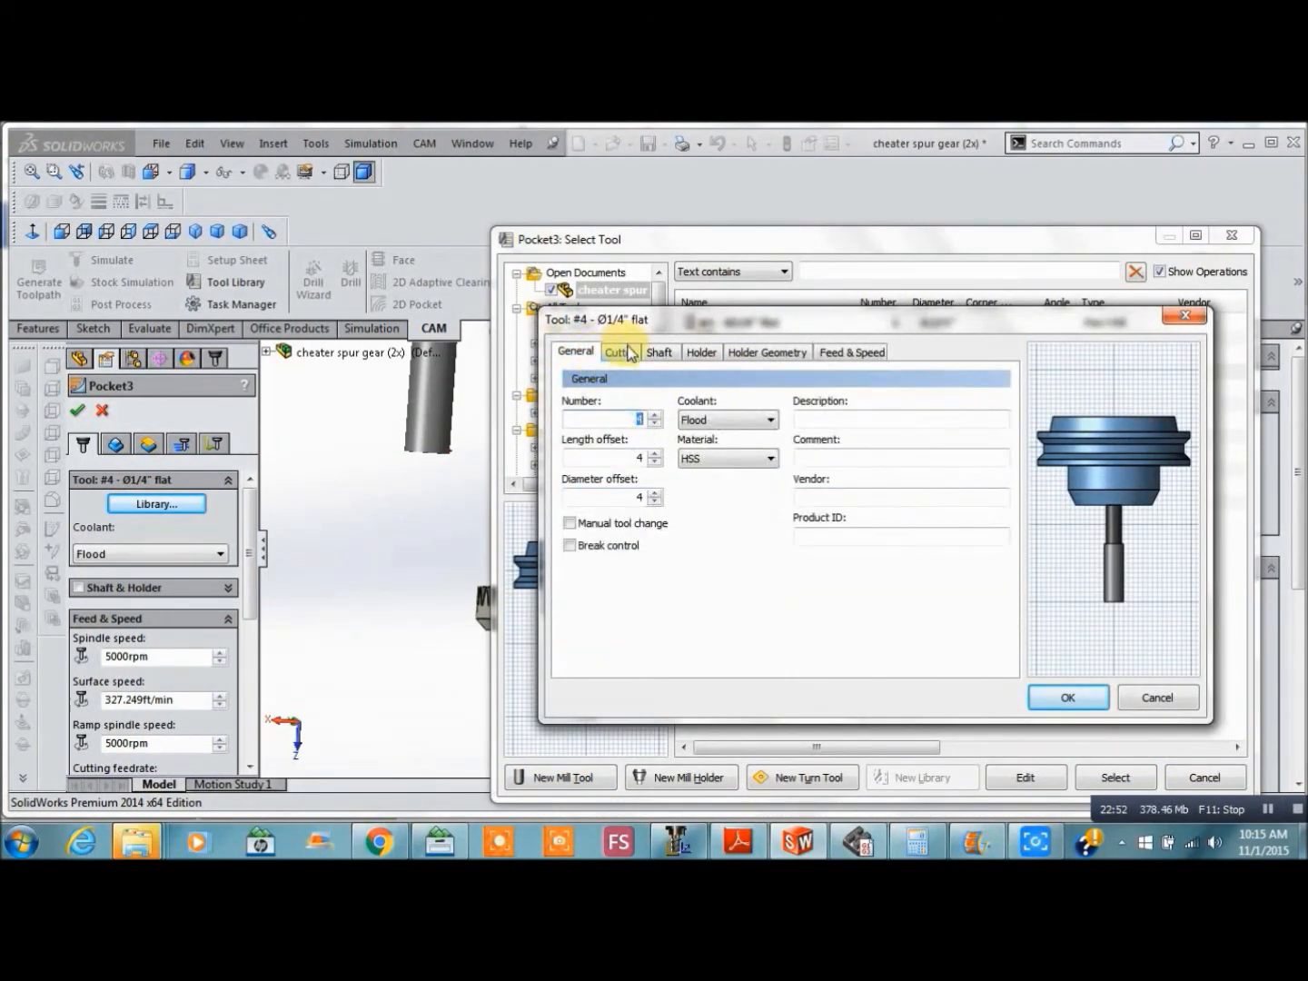
{"action": "left_click", "coordinate": [624, 354]}
{"action": "left_click", "coordinate": [628, 510]}
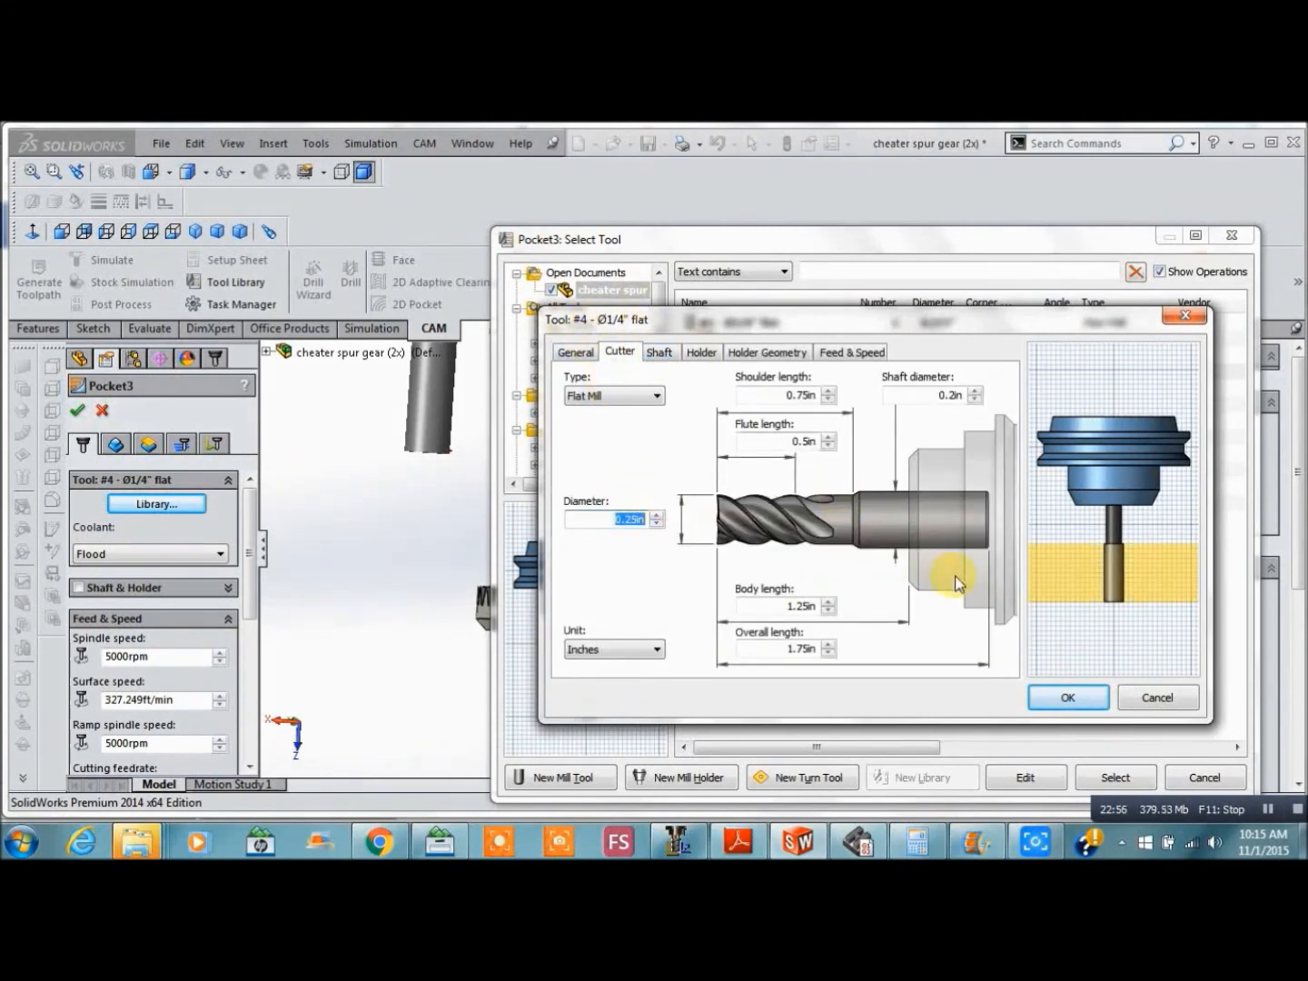
{"action": "left_click", "coordinate": [850, 353]}
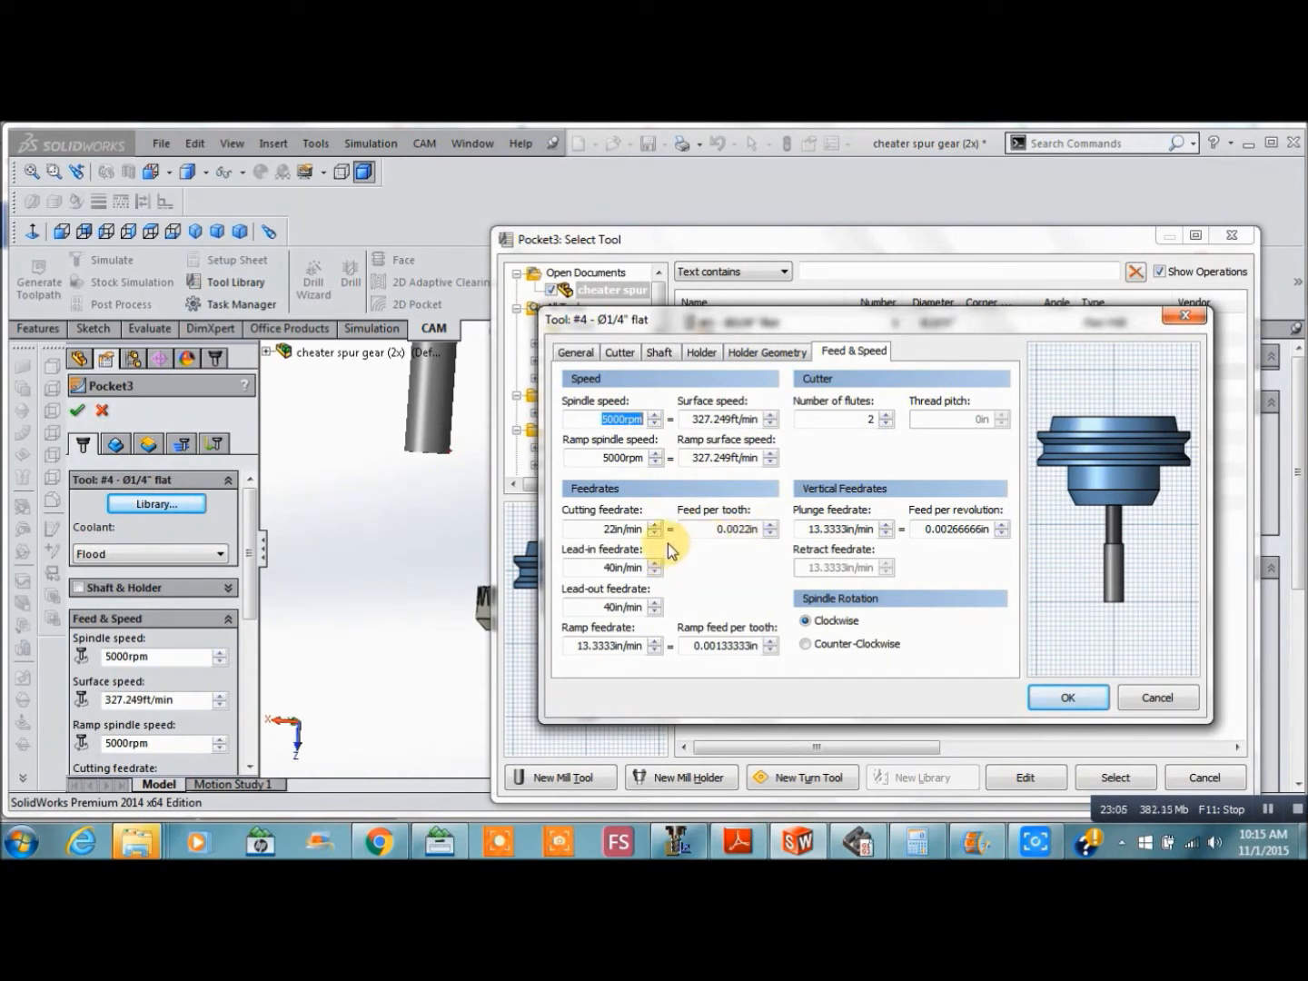
{"action": "scroll", "coordinate": [1057, 558], "scroll_direction": "up", "scroll_amount": 5}
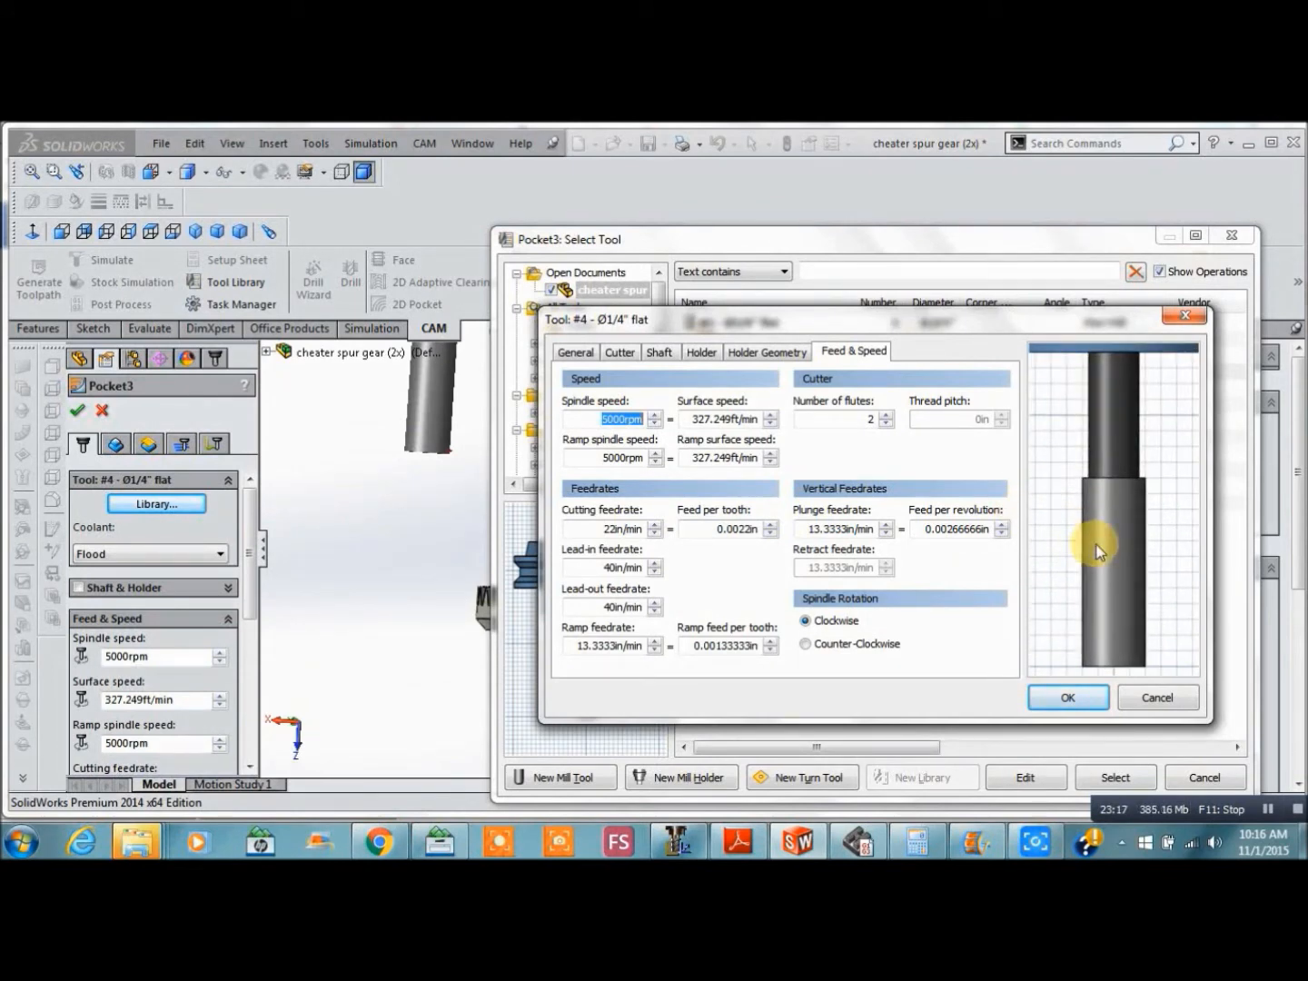
Accept the #4 1/4" flat mill for Pocket3, overriding the operation's feeds and speeds with the tool's
{"action": "left_click", "coordinate": [1062, 700]}
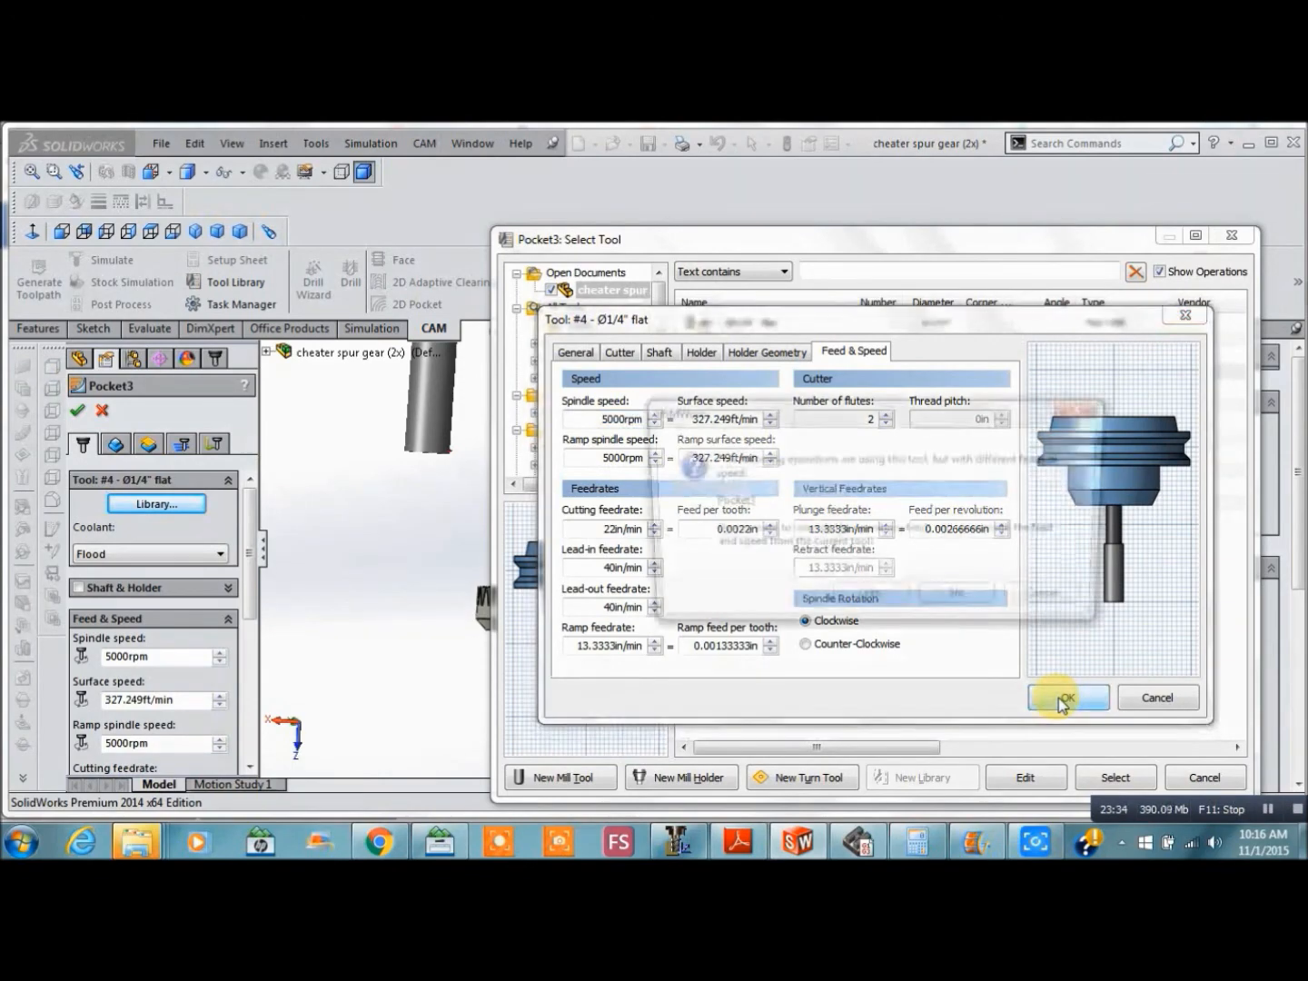
{"action": "left_click", "coordinate": [867, 603]}
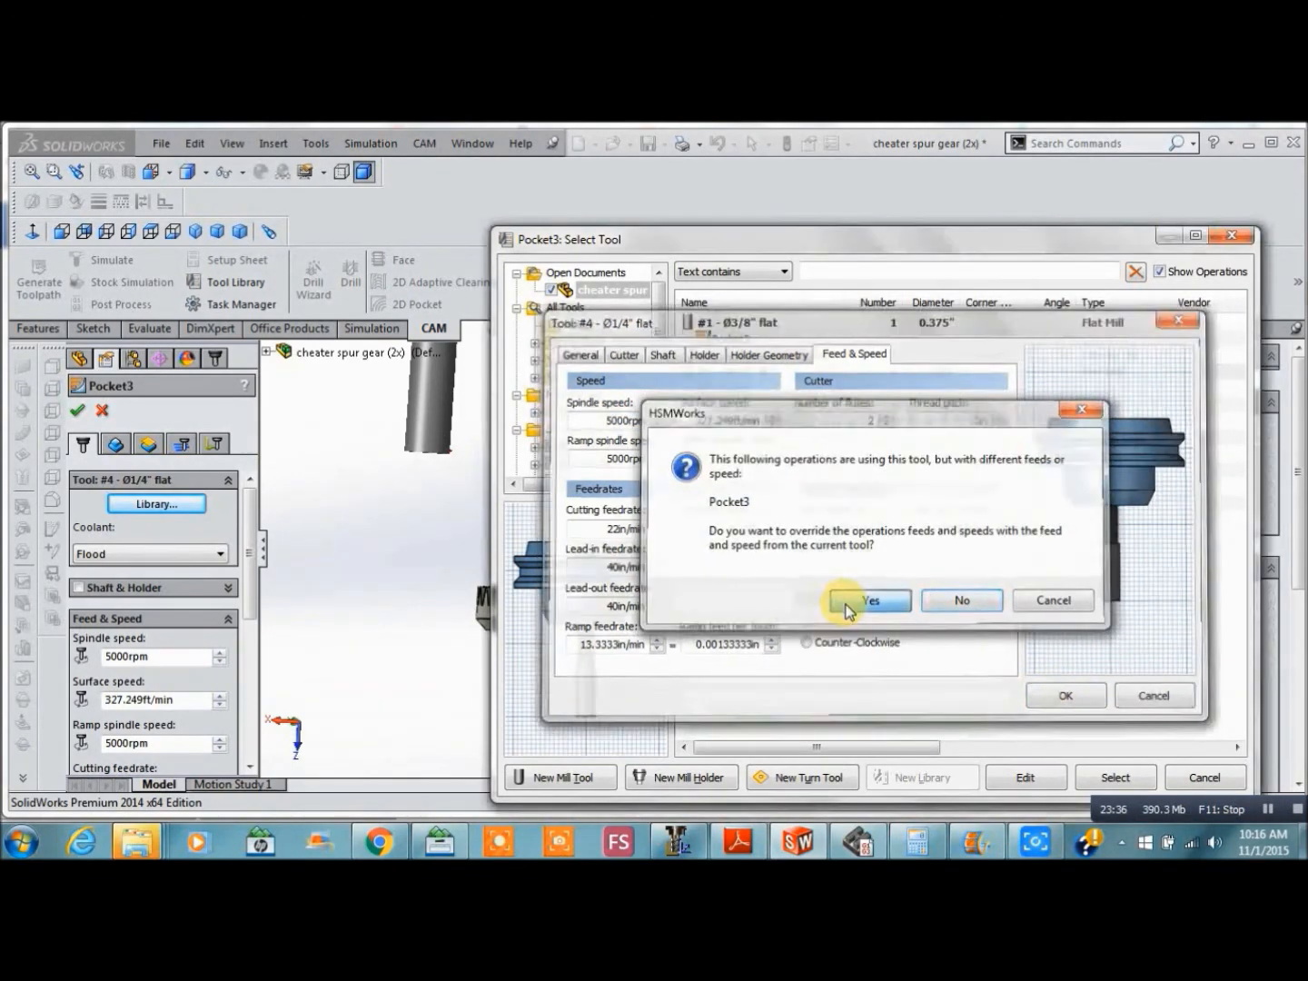
{"action": "left_click", "coordinate": [1113, 778]}
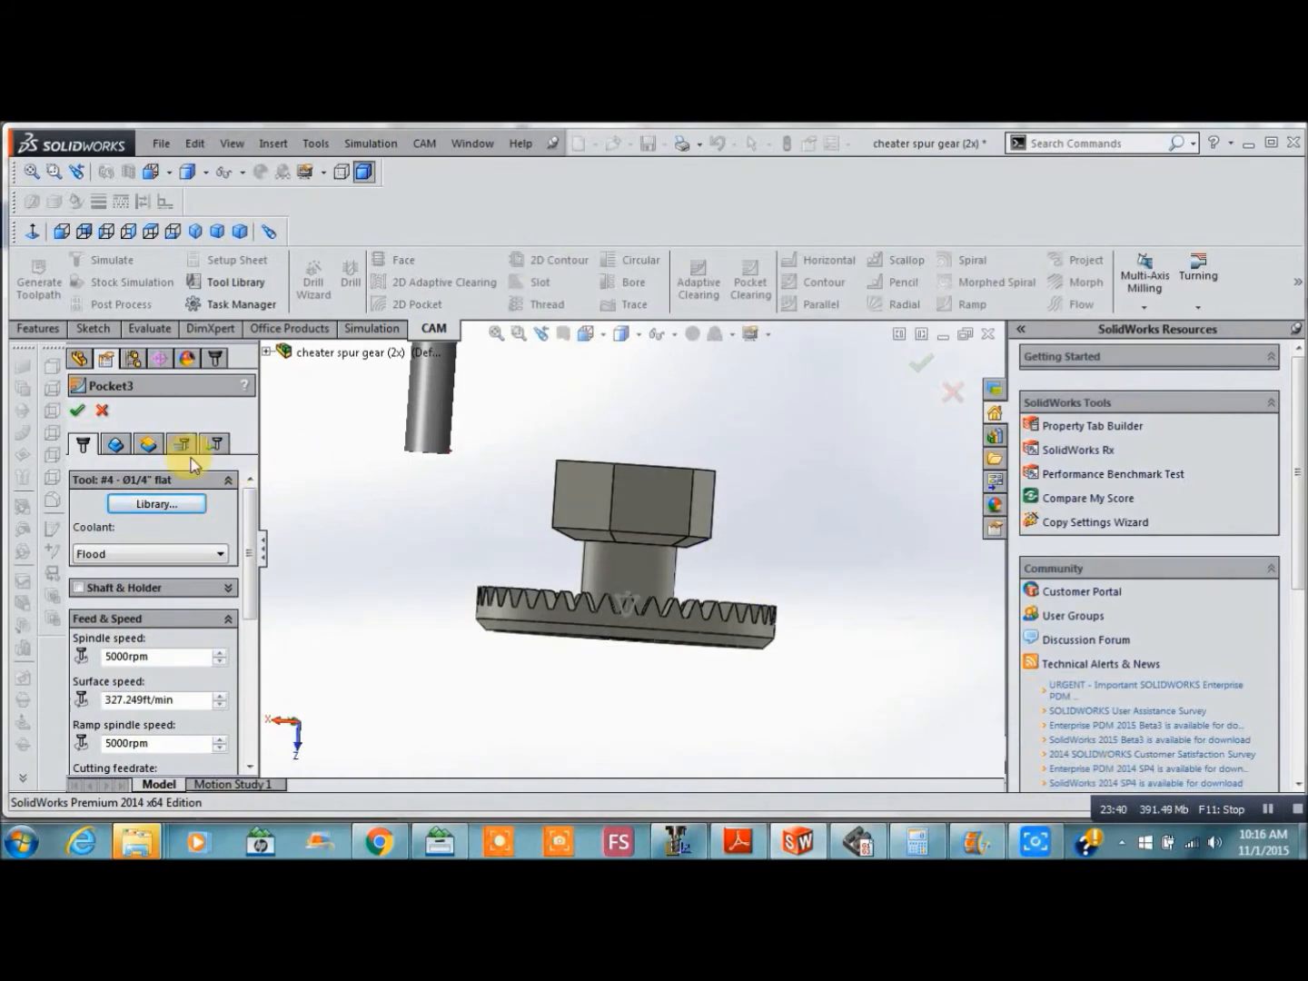
Set Pocket3's machining boundary to Selection and pick the gear's outer circular edge below the teeth
{"action": "left_click", "coordinate": [118, 442]}
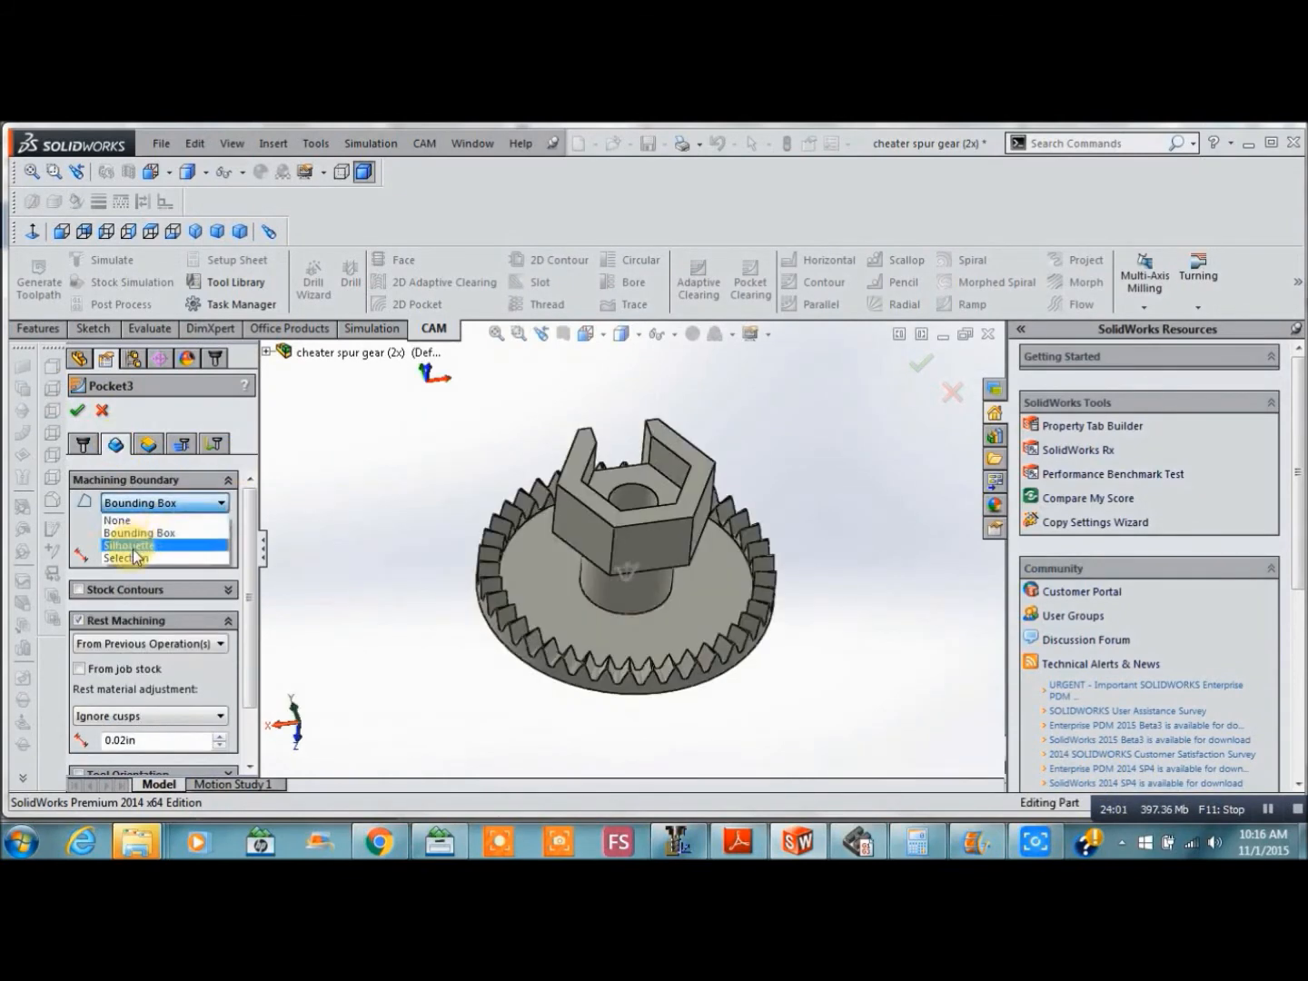
{"action": "left_click", "coordinate": [133, 557]}
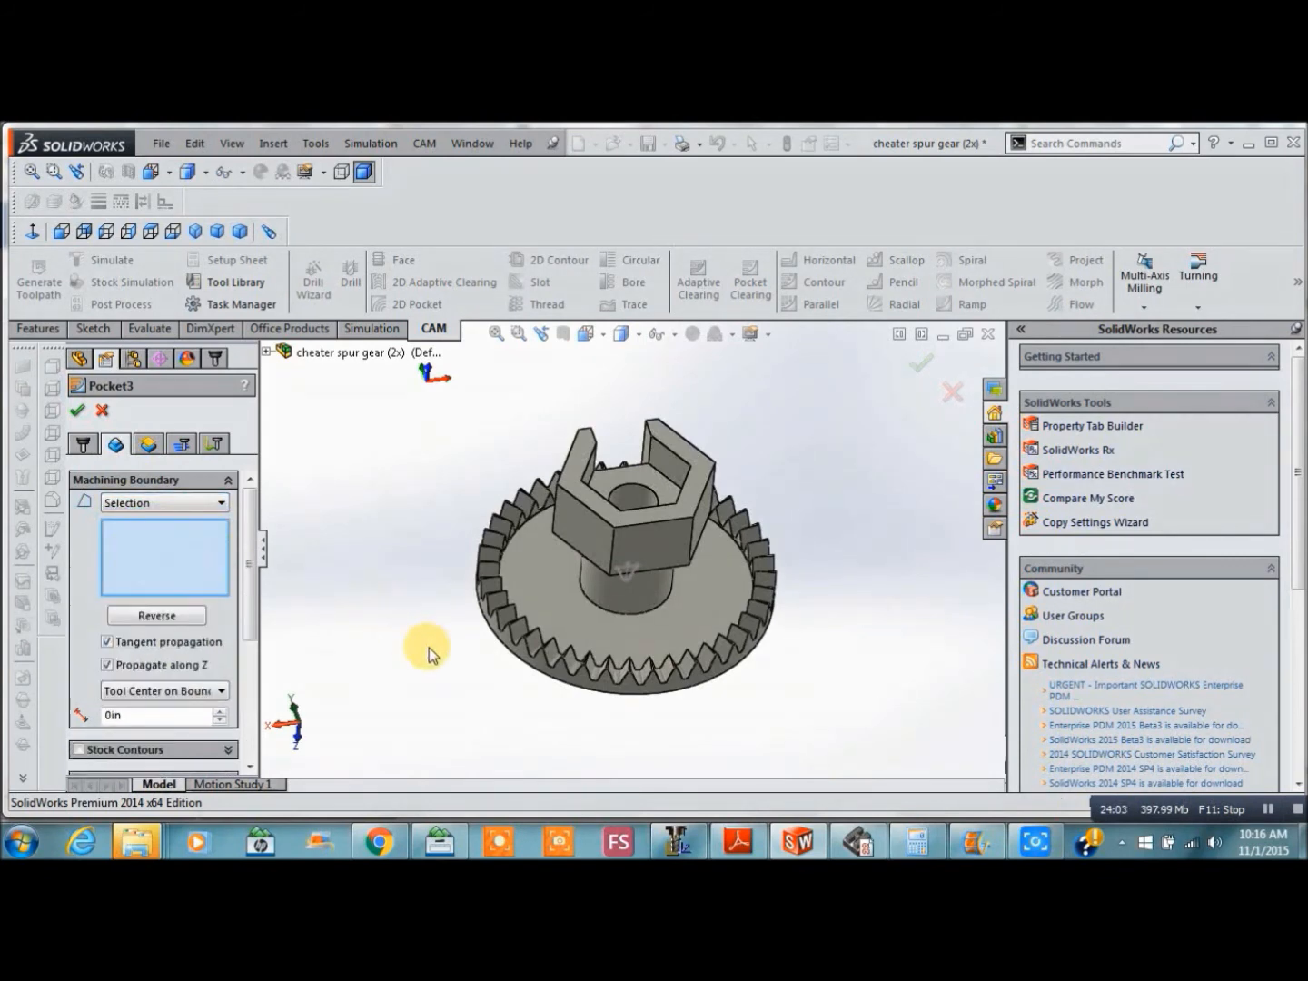
{"action": "key", "text": "Up"}
{"action": "key", "text": "Up"}
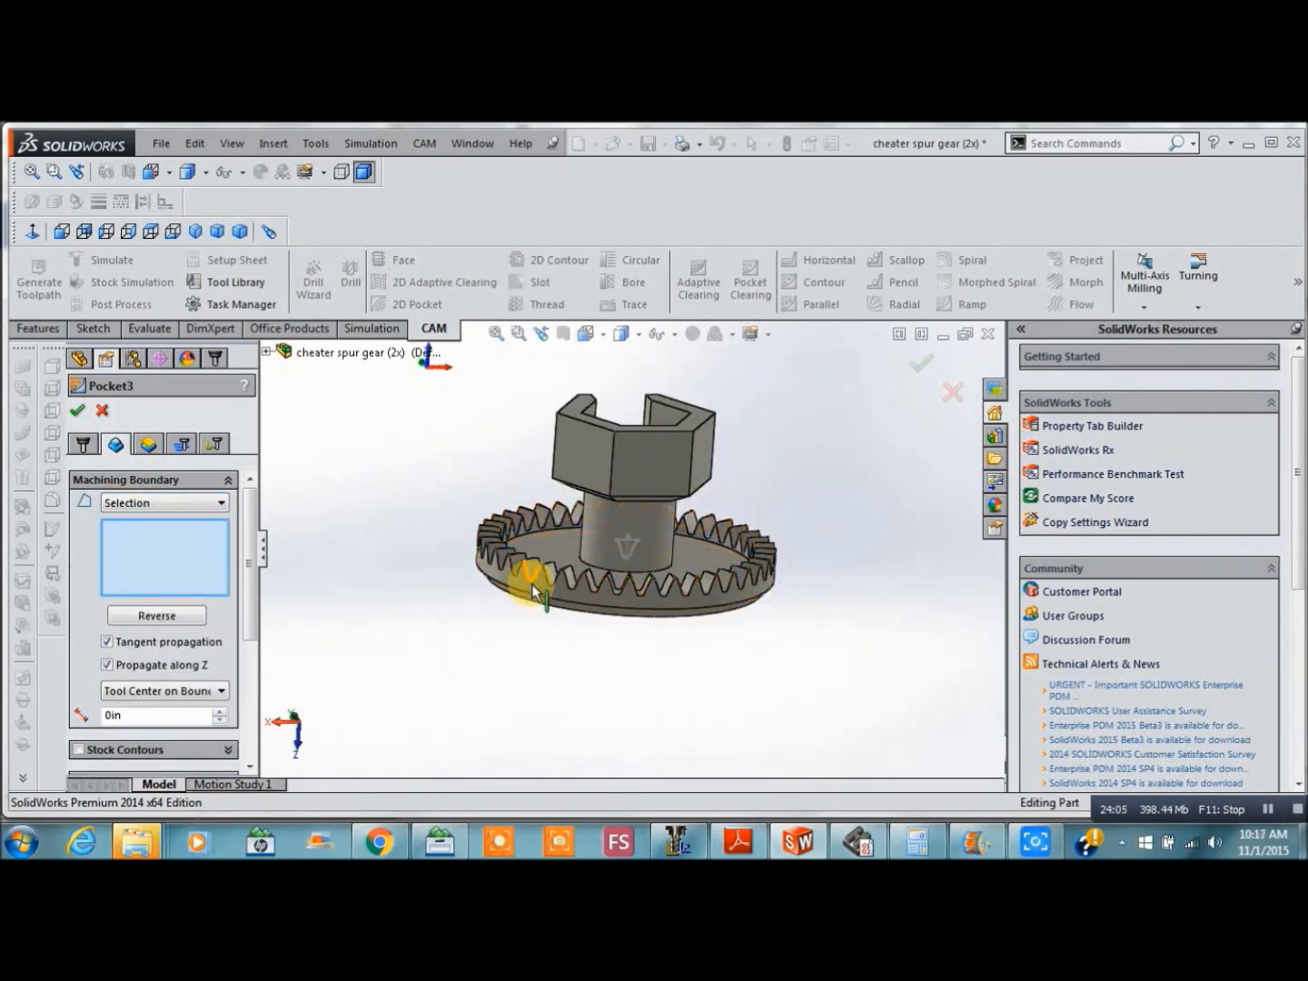
{"action": "left_click", "coordinate": [536, 601]}
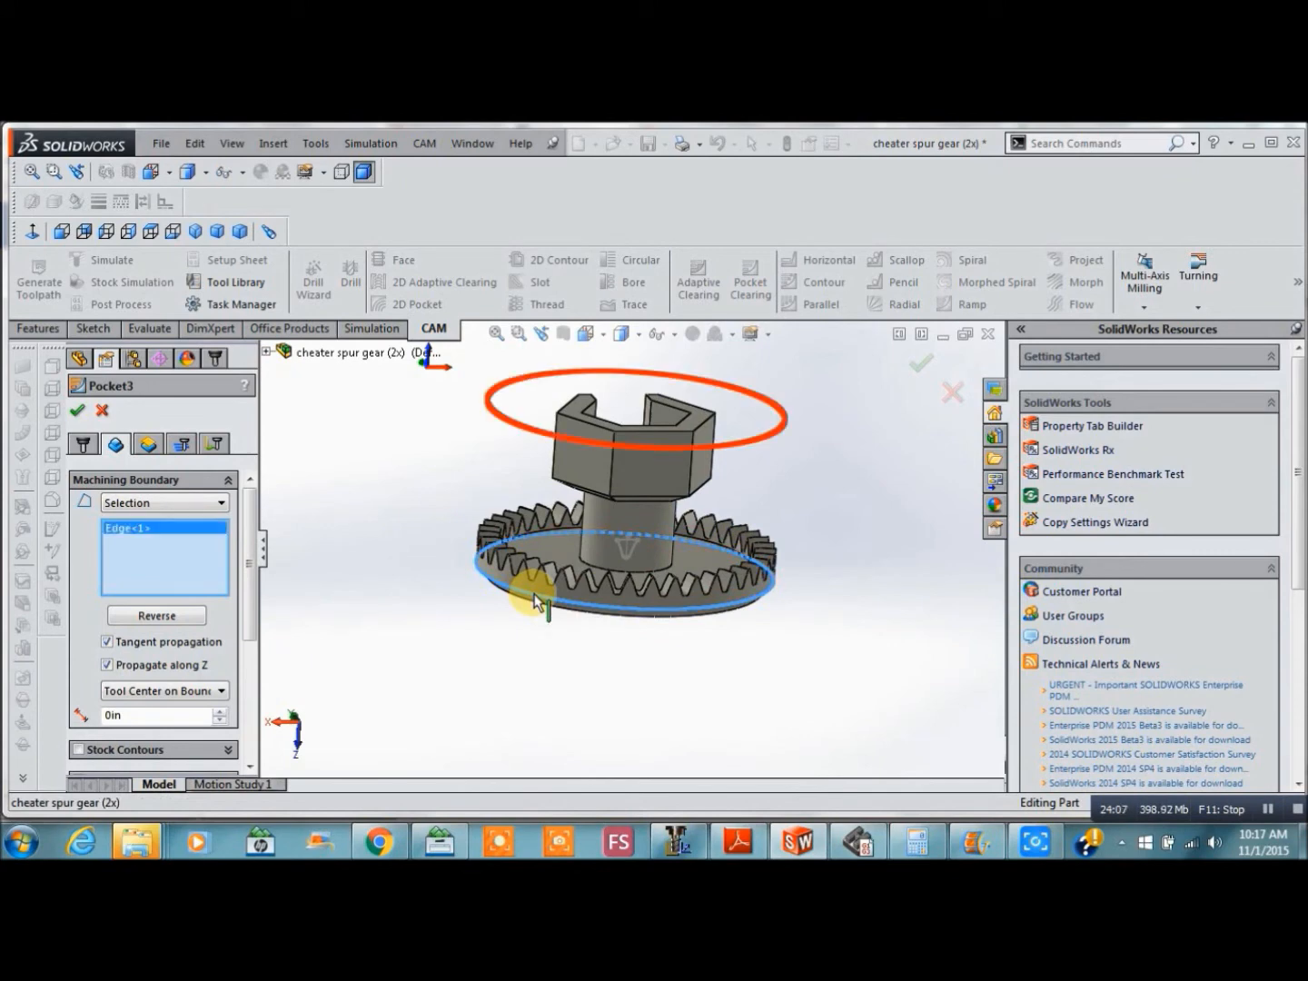
{"action": "key", "text": "Down"}
{"action": "key", "text": "Down"}
{"action": "key", "text": "Down"}
{"action": "key", "text": "Down"}
{"action": "key", "text": "Down"}
{"action": "key", "text": "Down"}
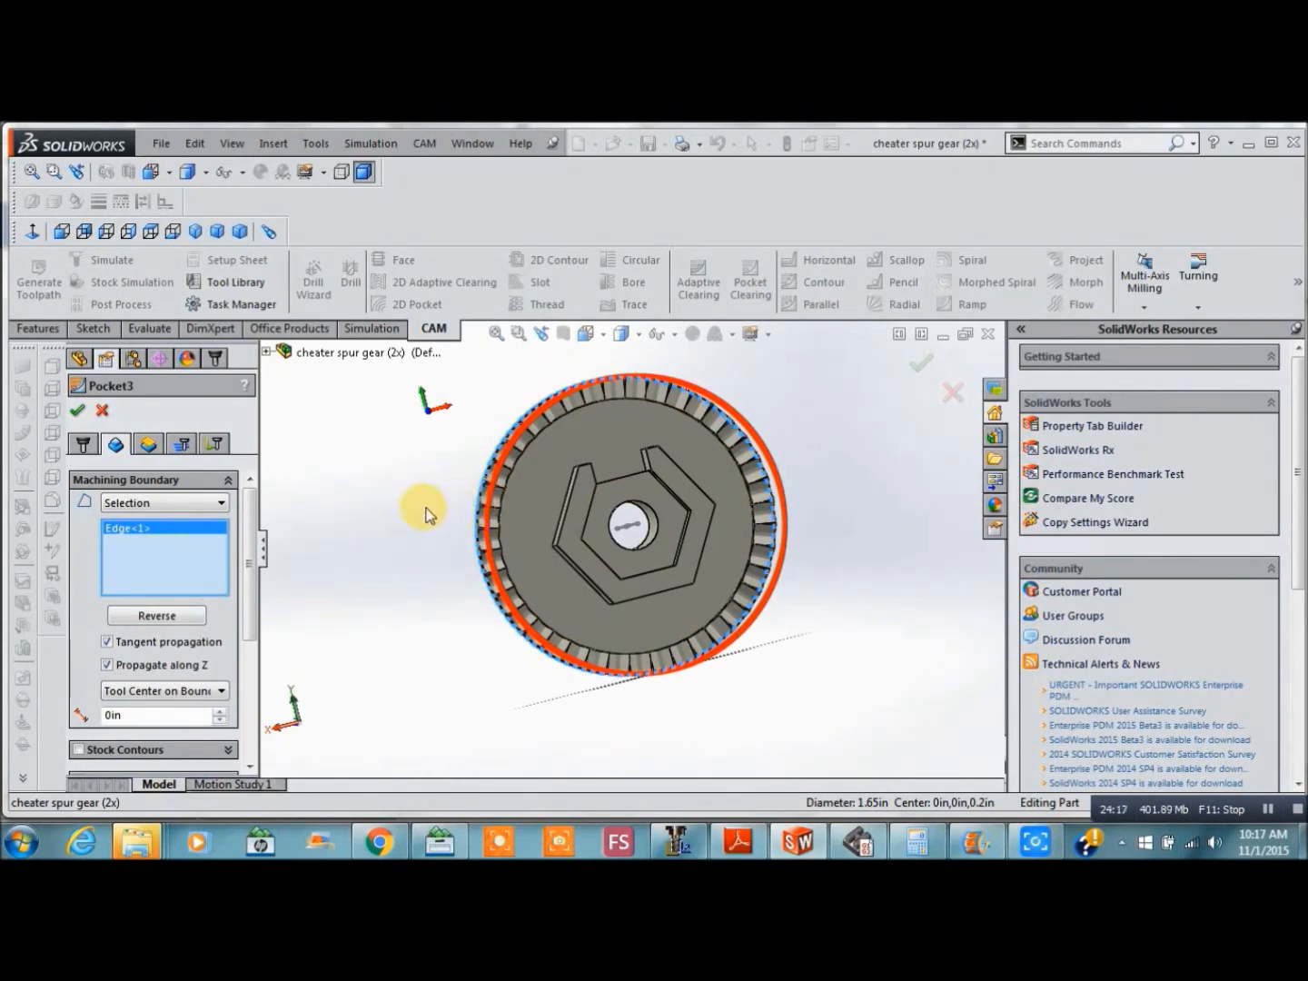
Set Pocket3's maximum roughing stepdown to 0.15 in
{"action": "left_click", "coordinate": [148, 444]}
{"action": "left_click", "coordinate": [182, 443]}
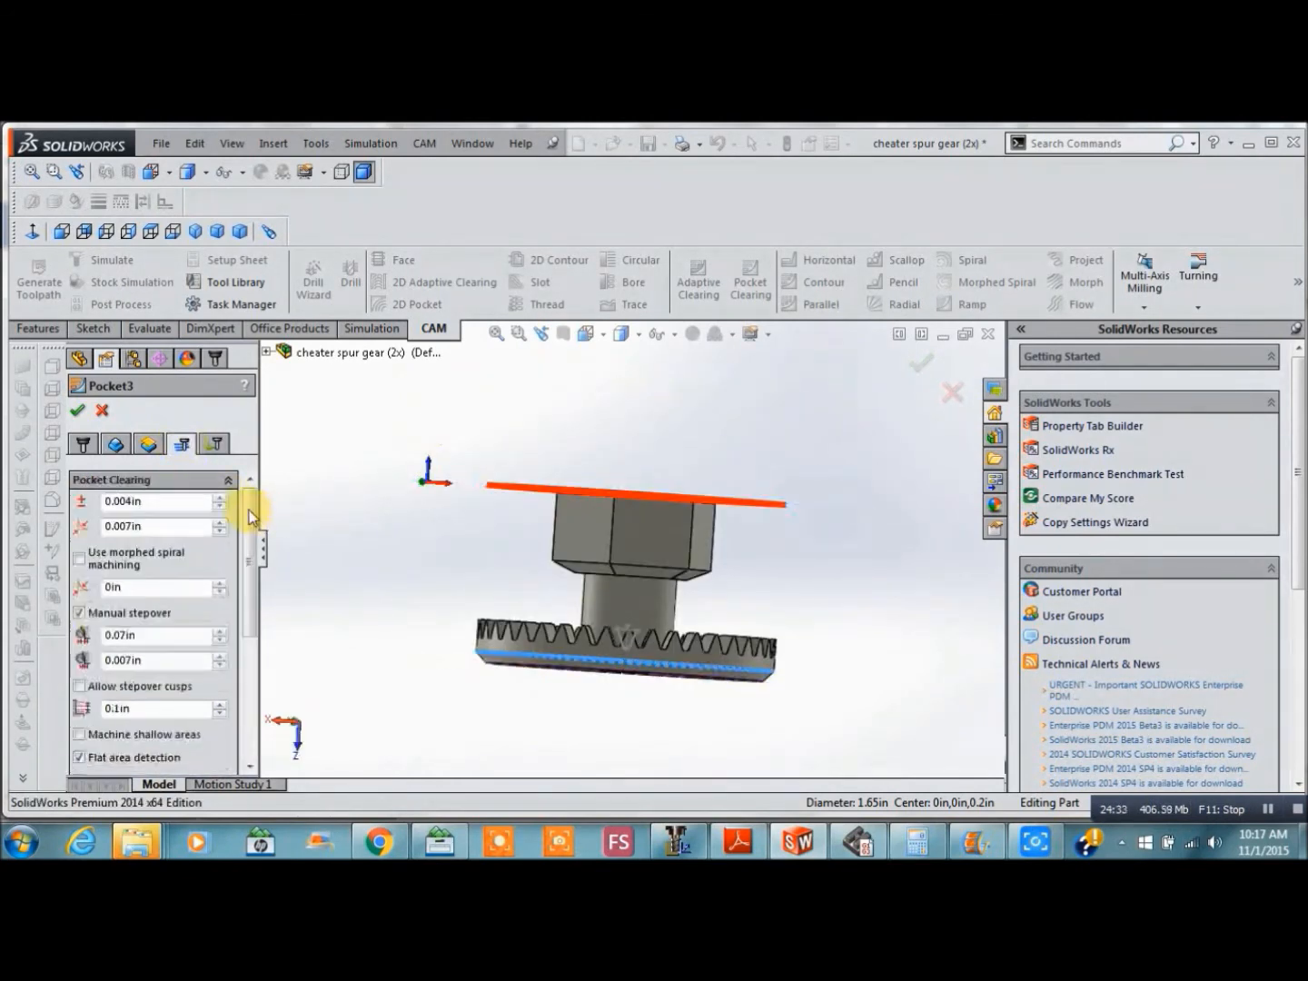
{"action": "left_click_drag", "start_coordinate": [249, 506], "coordinate": [250, 567]}
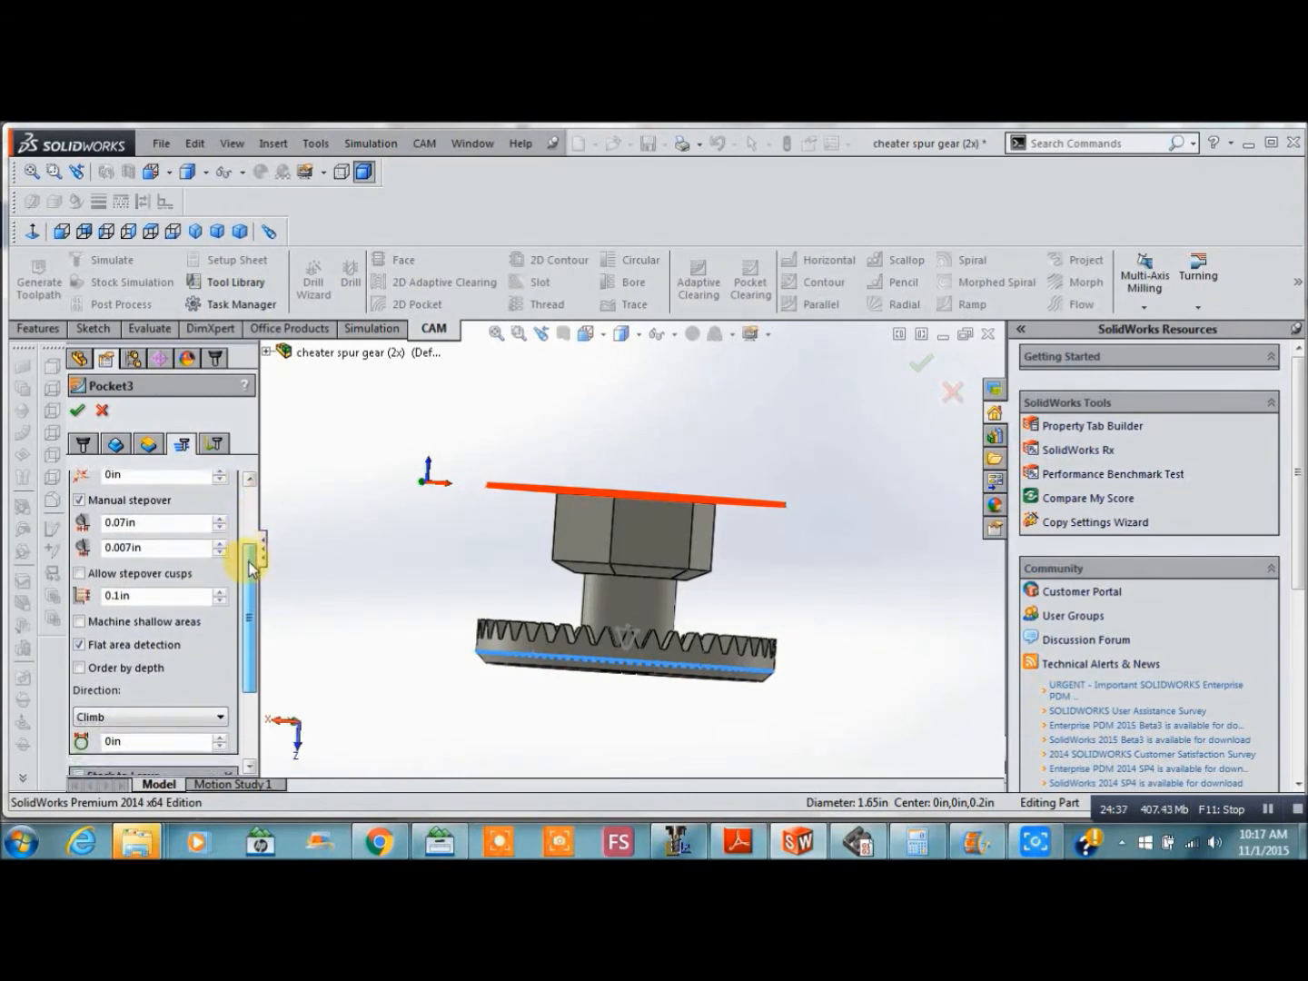
{"action": "left_click", "coordinate": [119, 595]}
{"action": "type", "text": "5"}
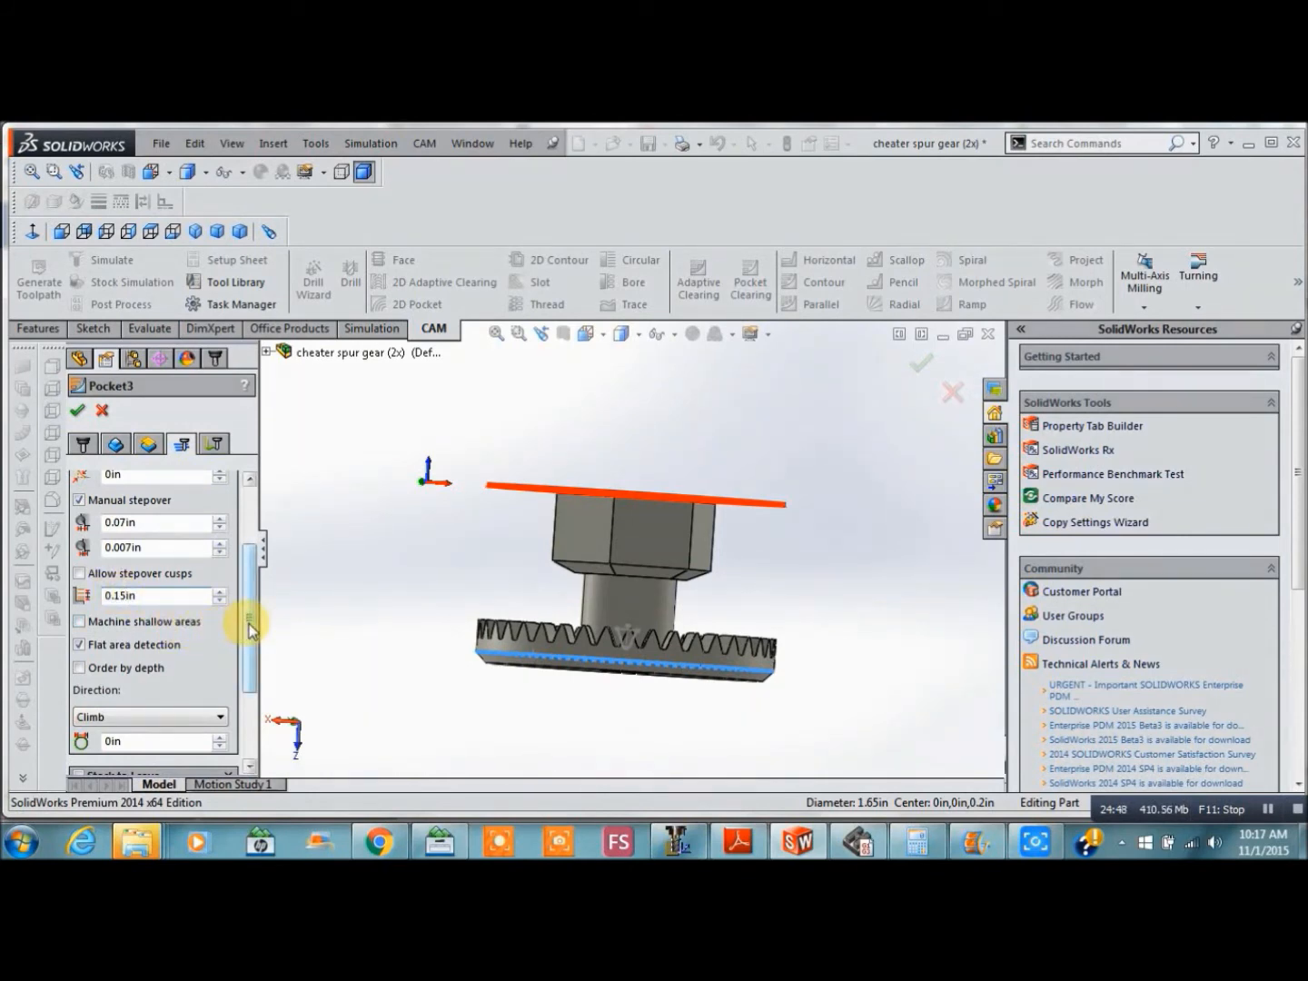
Check Pocket3's stock-to-leave options, turning the setting back off, and open its linking settings
{"action": "scroll", "coordinate": [250, 629], "scroll_direction": "down", "scroll_amount": 5}
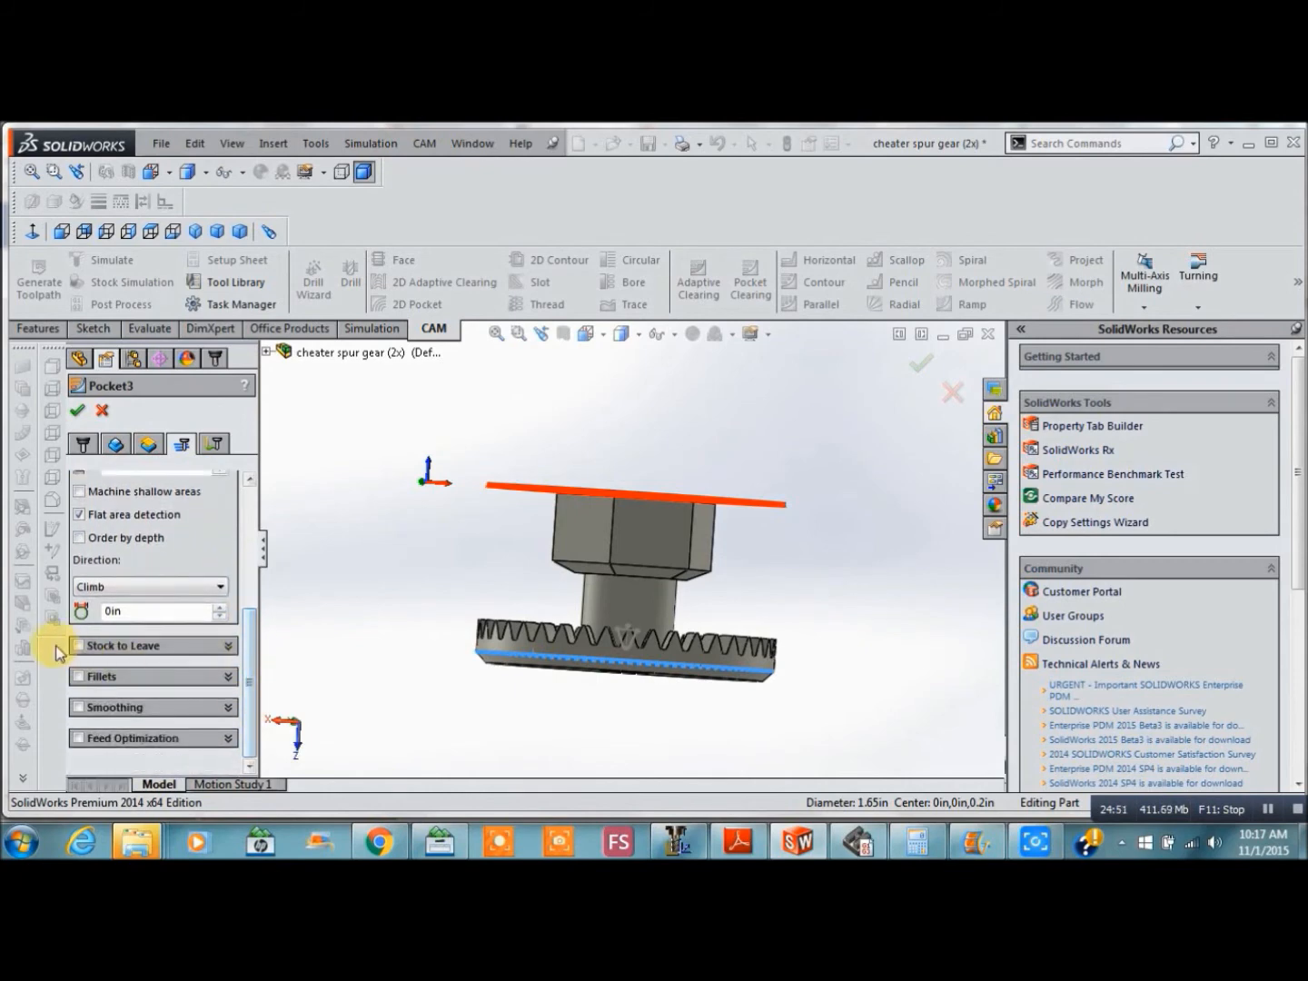
{"action": "left_click", "coordinate": [77, 647]}
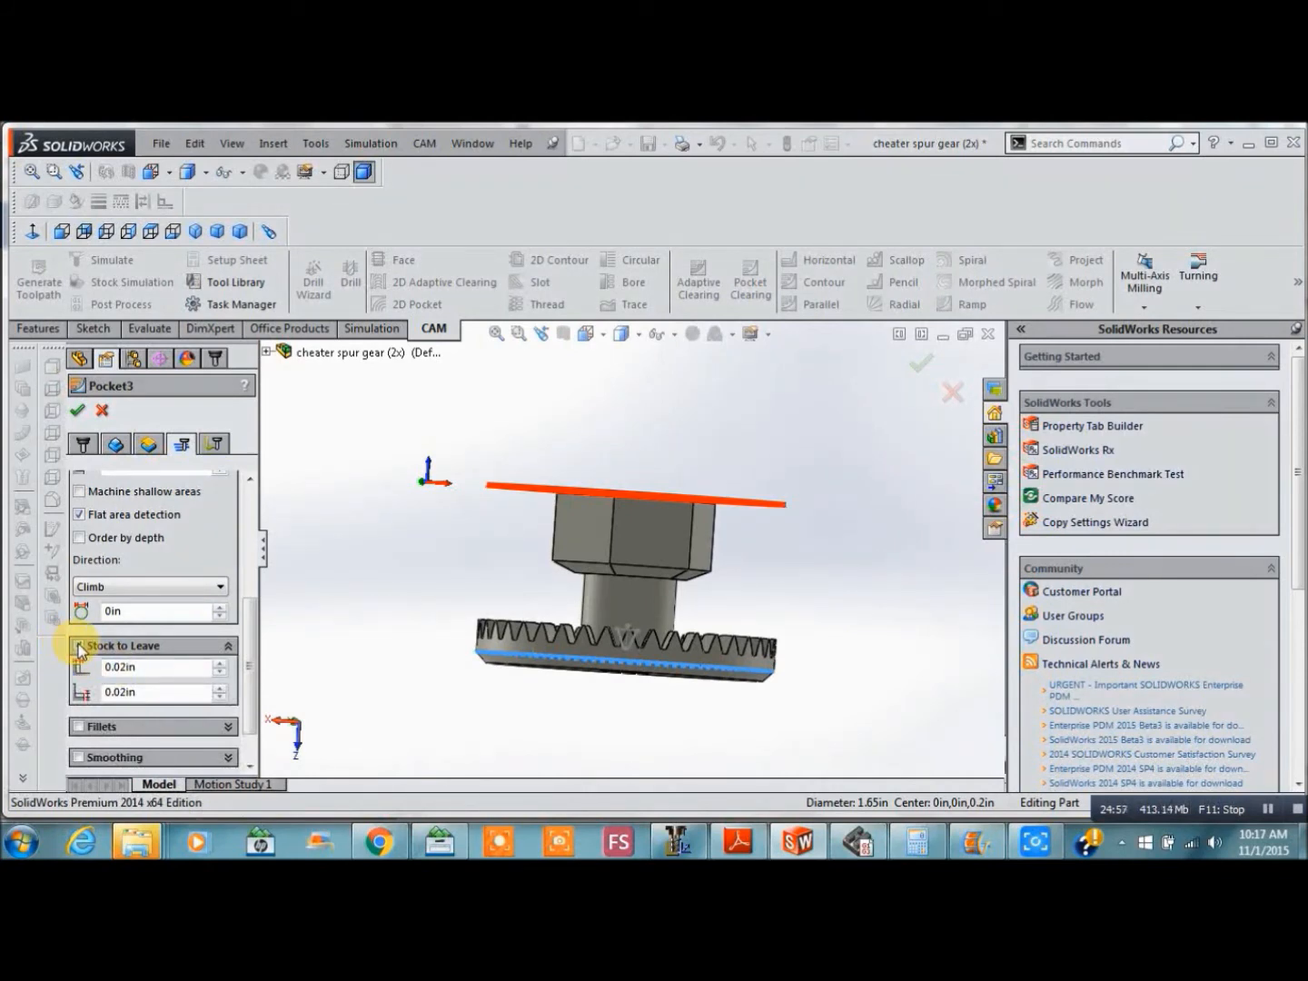
{"action": "left_click", "coordinate": [78, 647]}
{"action": "left_click", "coordinate": [214, 445]}
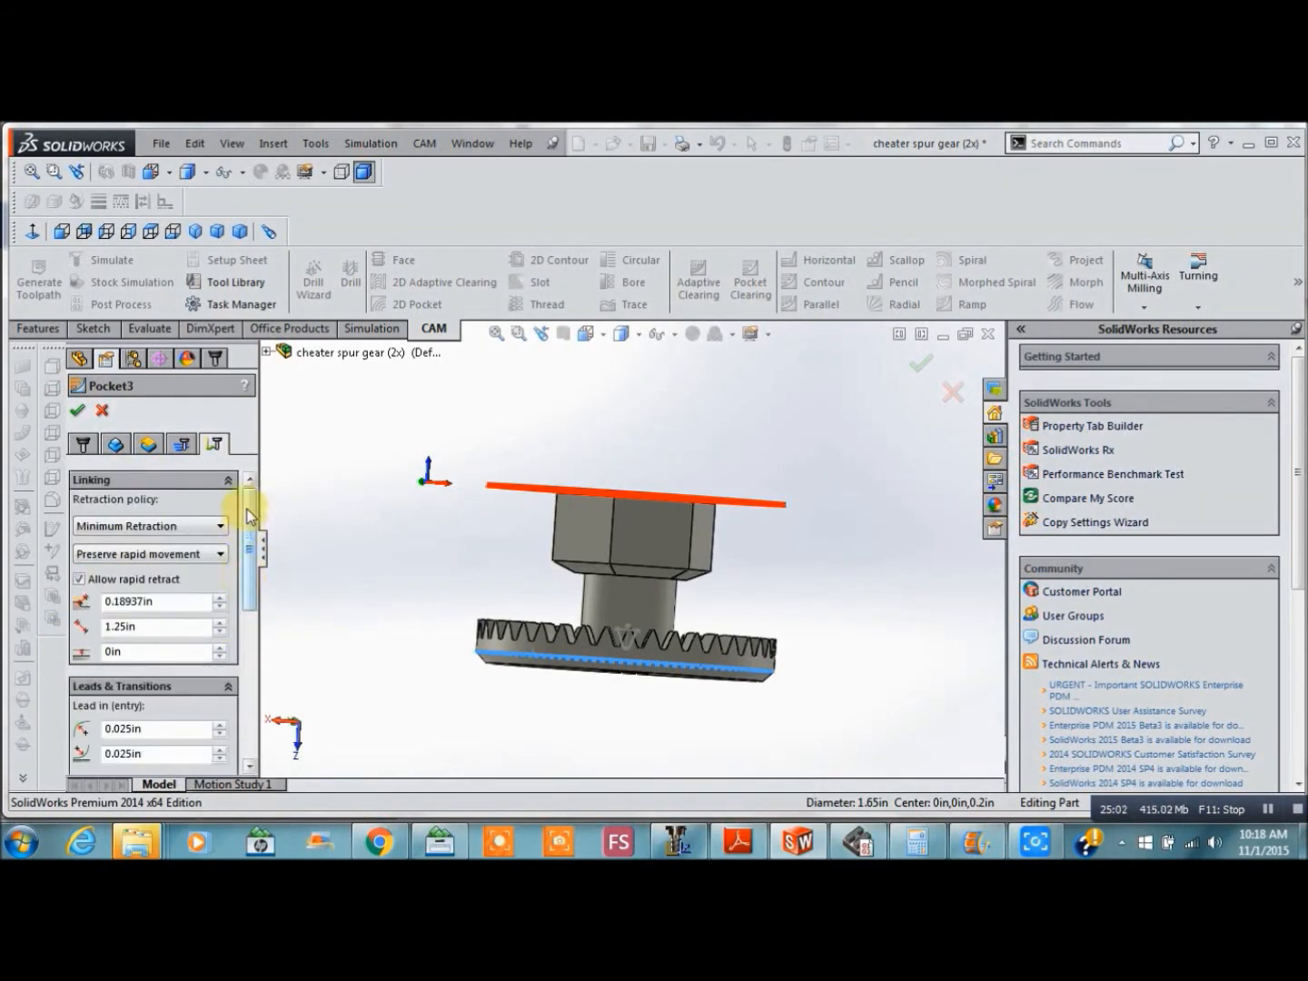
Set Pocket3's helix ramping angle to 3 degrees and accept the operation to generate its toolpath
{"action": "left_click_drag", "start_coordinate": [251, 518], "coordinate": [257, 650]}
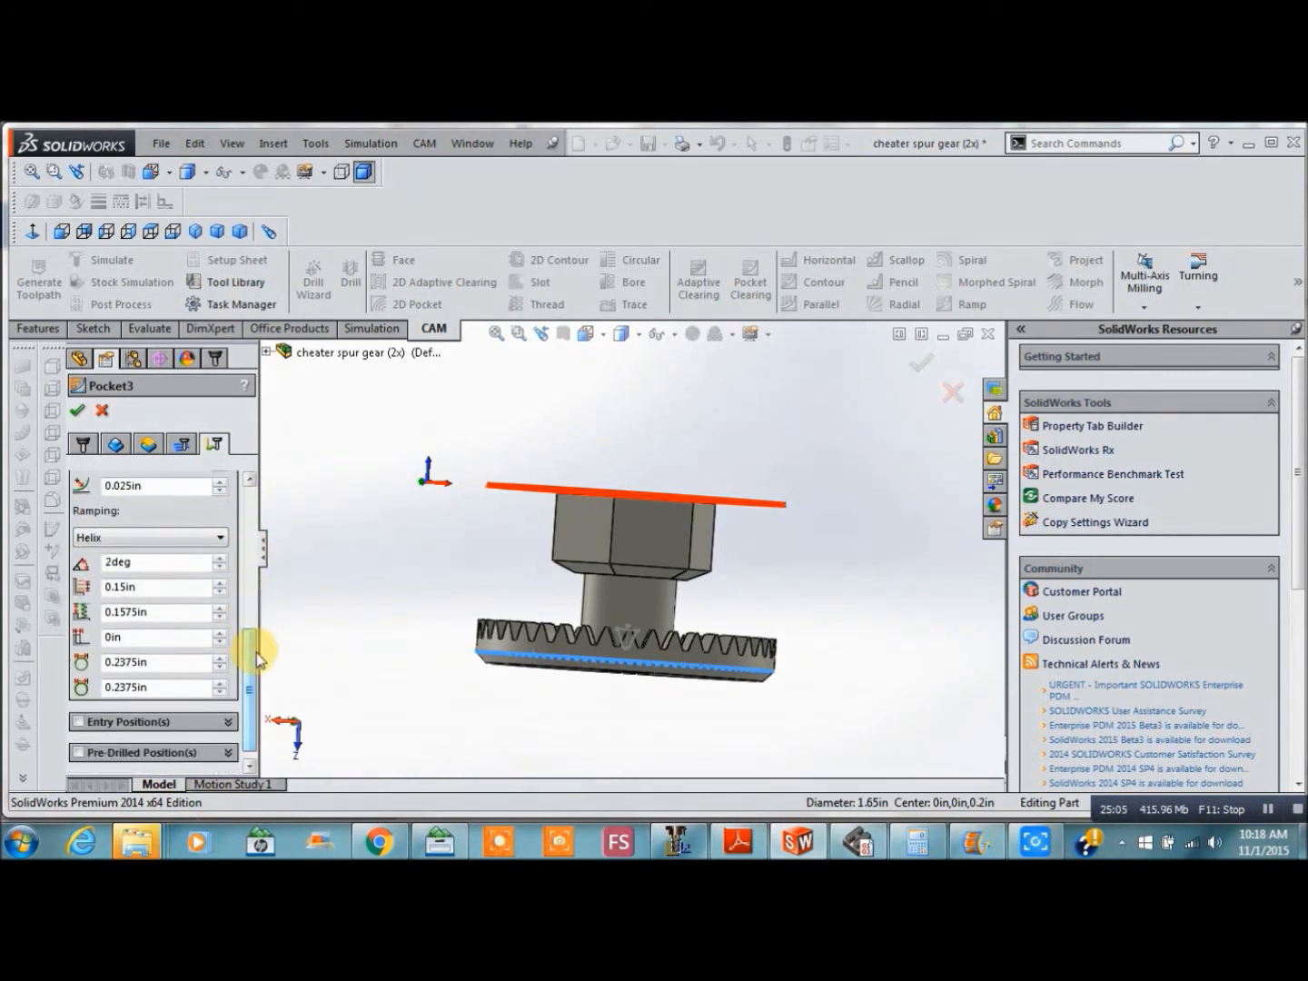
{"action": "left_click", "coordinate": [219, 557]}
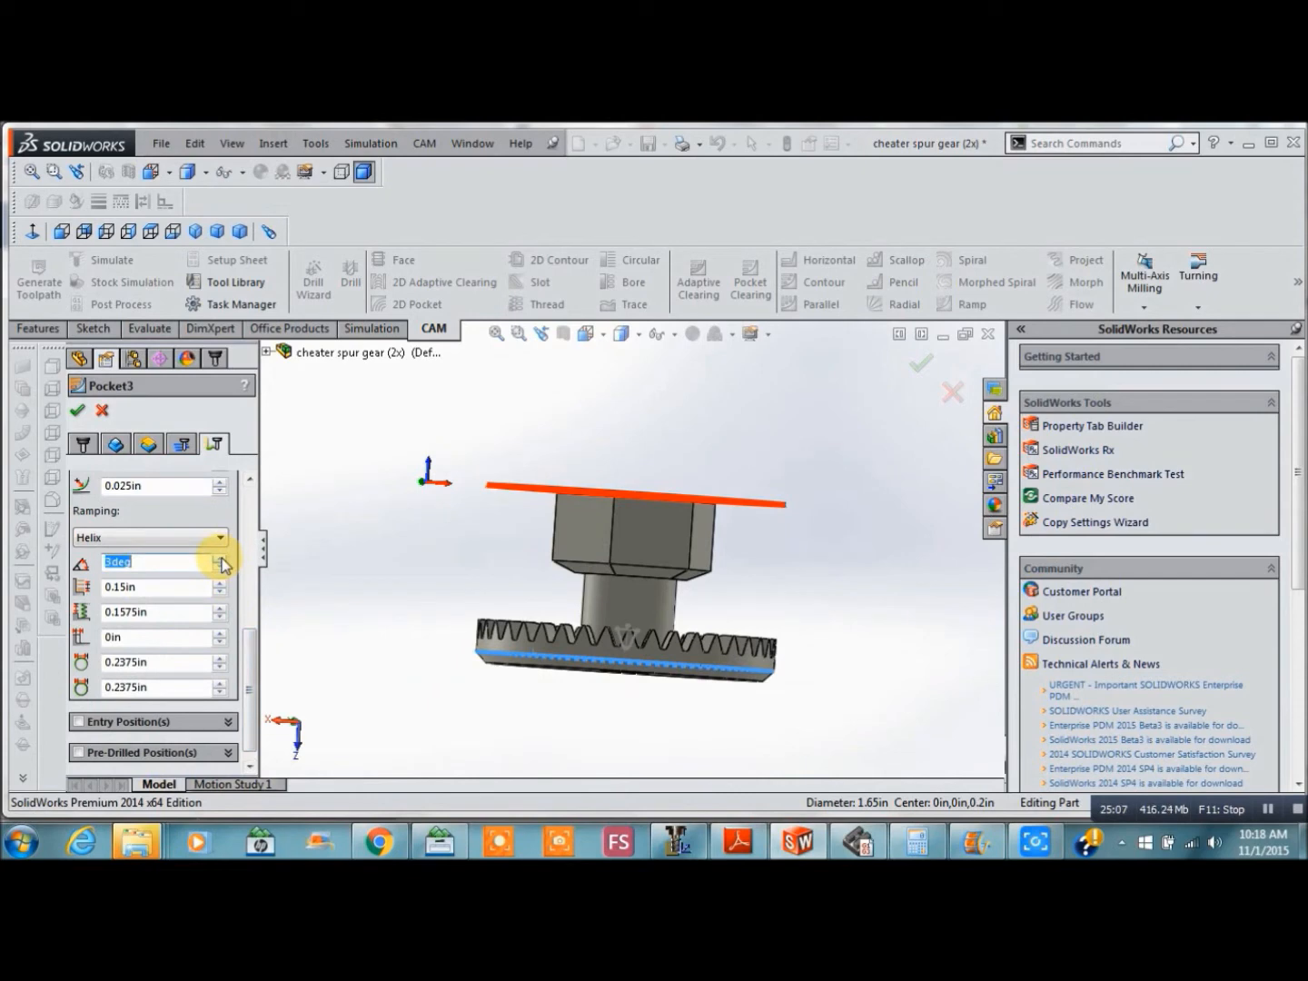
{"action": "left_click", "coordinate": [251, 667]}
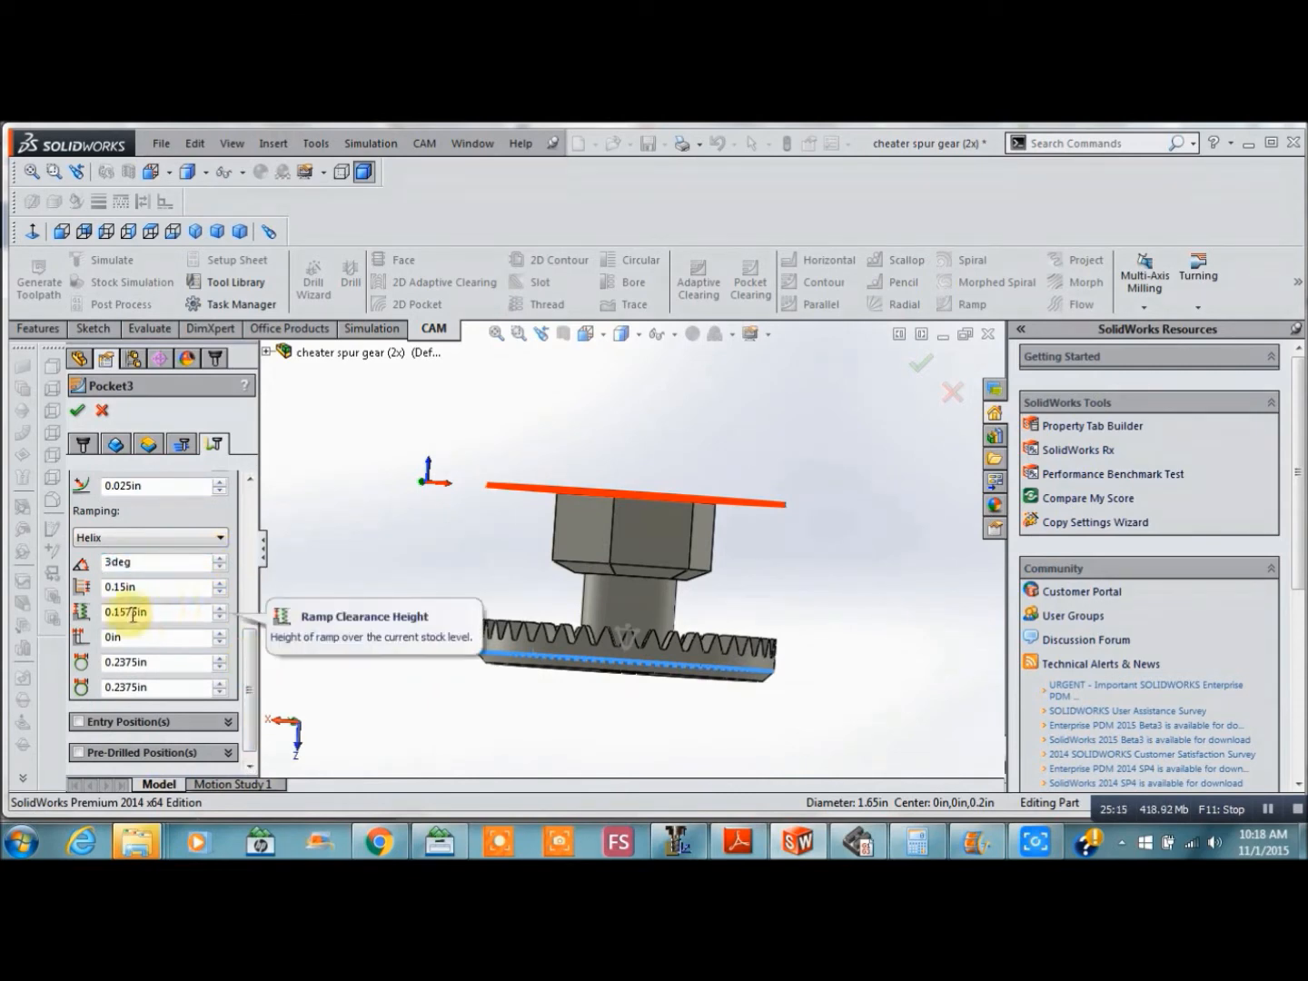
{"action": "left_click", "coordinate": [78, 412]}
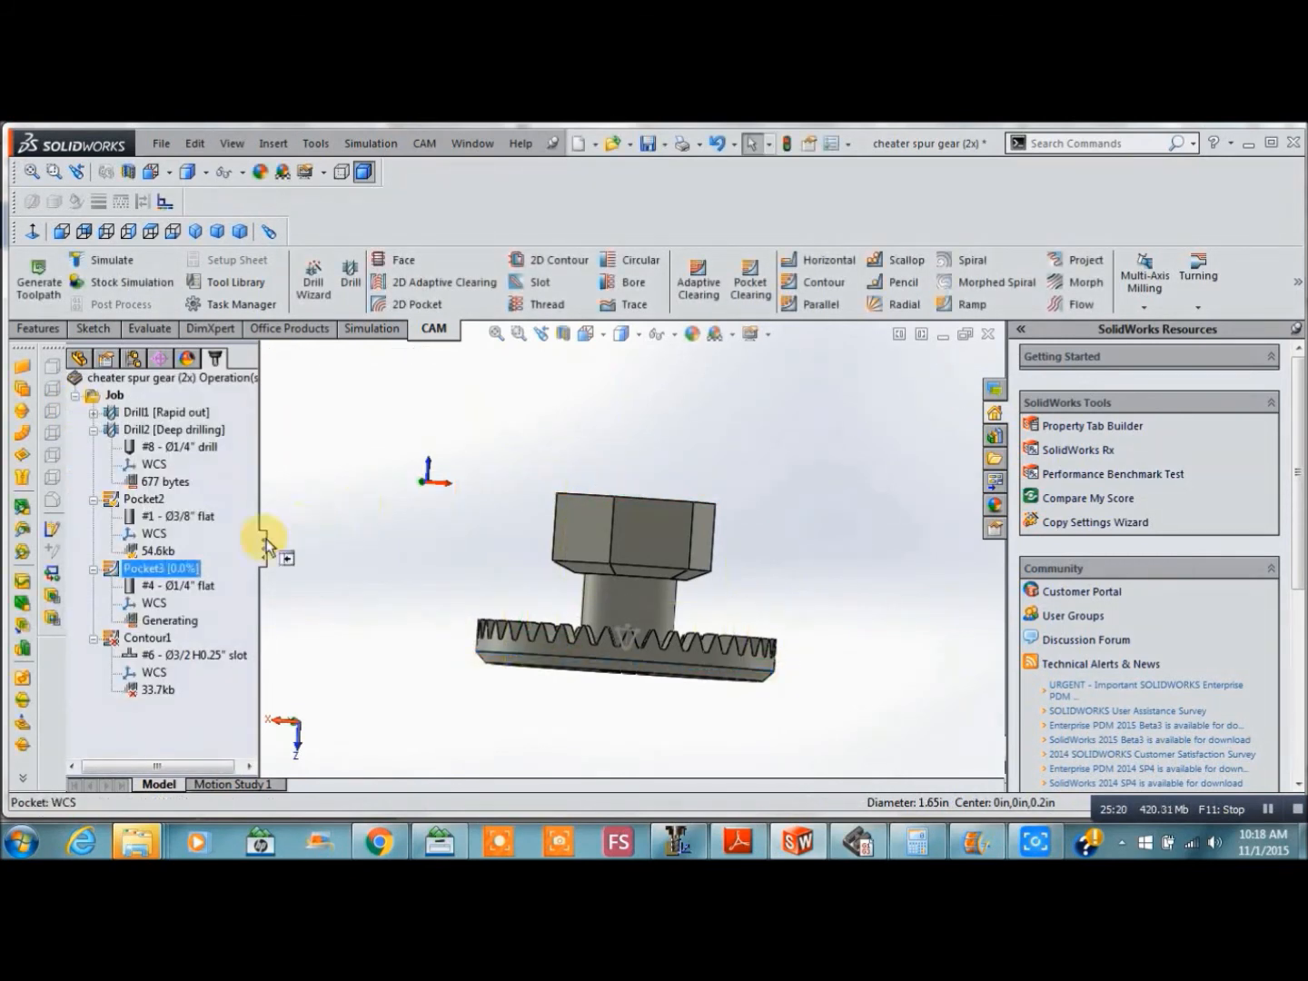
Examine Pocket2's toolpath around the gear from several viewing angles
{"action": "left_click", "coordinate": [135, 500]}
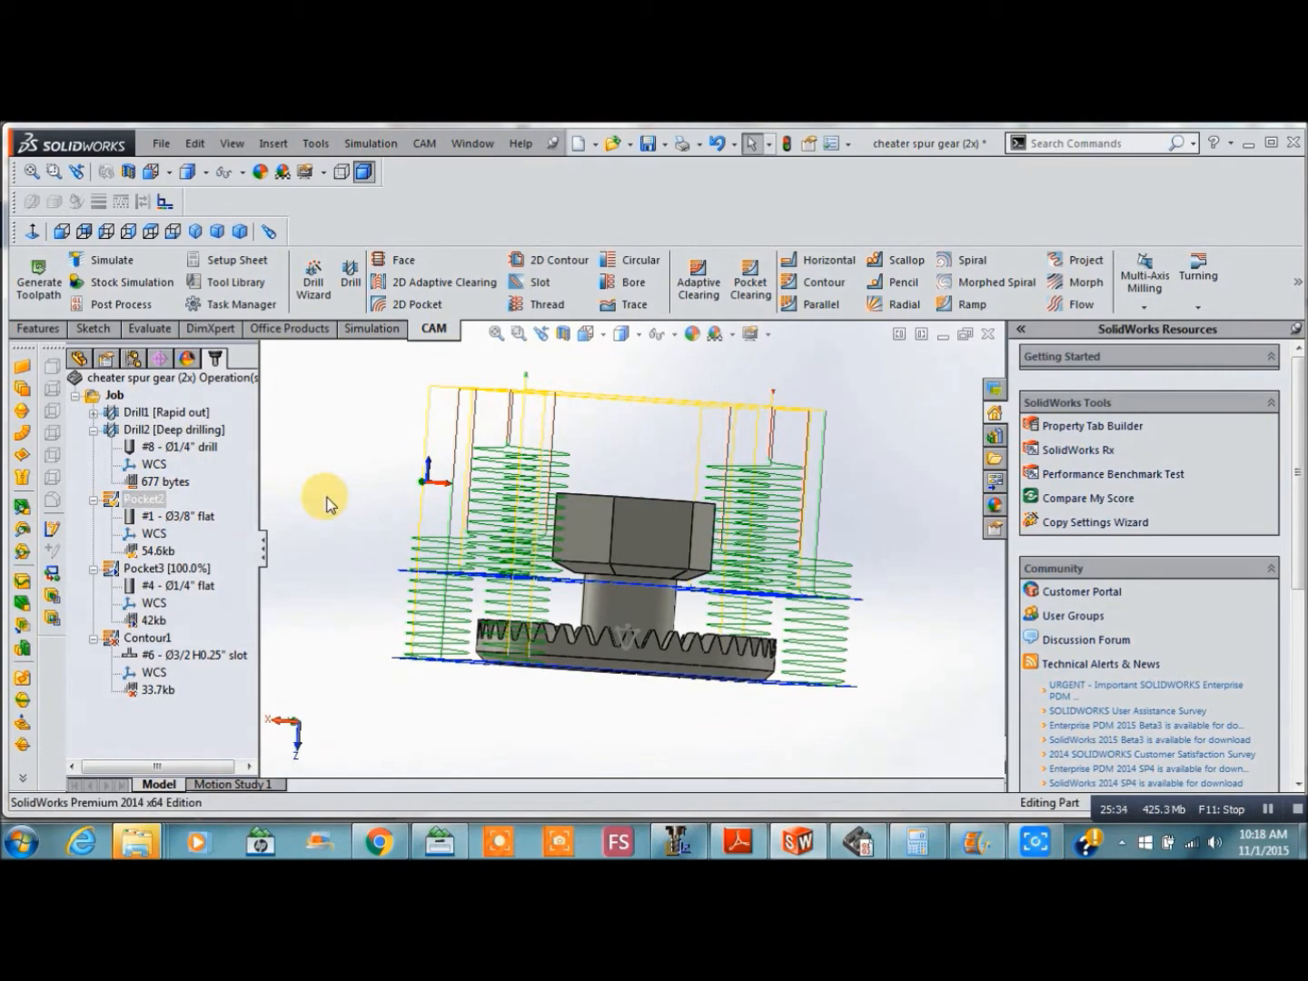
{"action": "key", "text": "Down"}
{"action": "key", "text": "Down"}
{"action": "key", "text": "Down"}
{"action": "key", "text": "Down"}
{"action": "key", "text": "Down"}
{"action": "key", "text": "Down"}
{"action": "key", "text": "Down"}
{"action": "key", "text": "Up"}
{"action": "key", "text": "Up"}
{"action": "key", "text": "Up"}
{"action": "key", "text": "Up"}
{"action": "key", "text": "Up"}
{"action": "key", "text": "Up"}
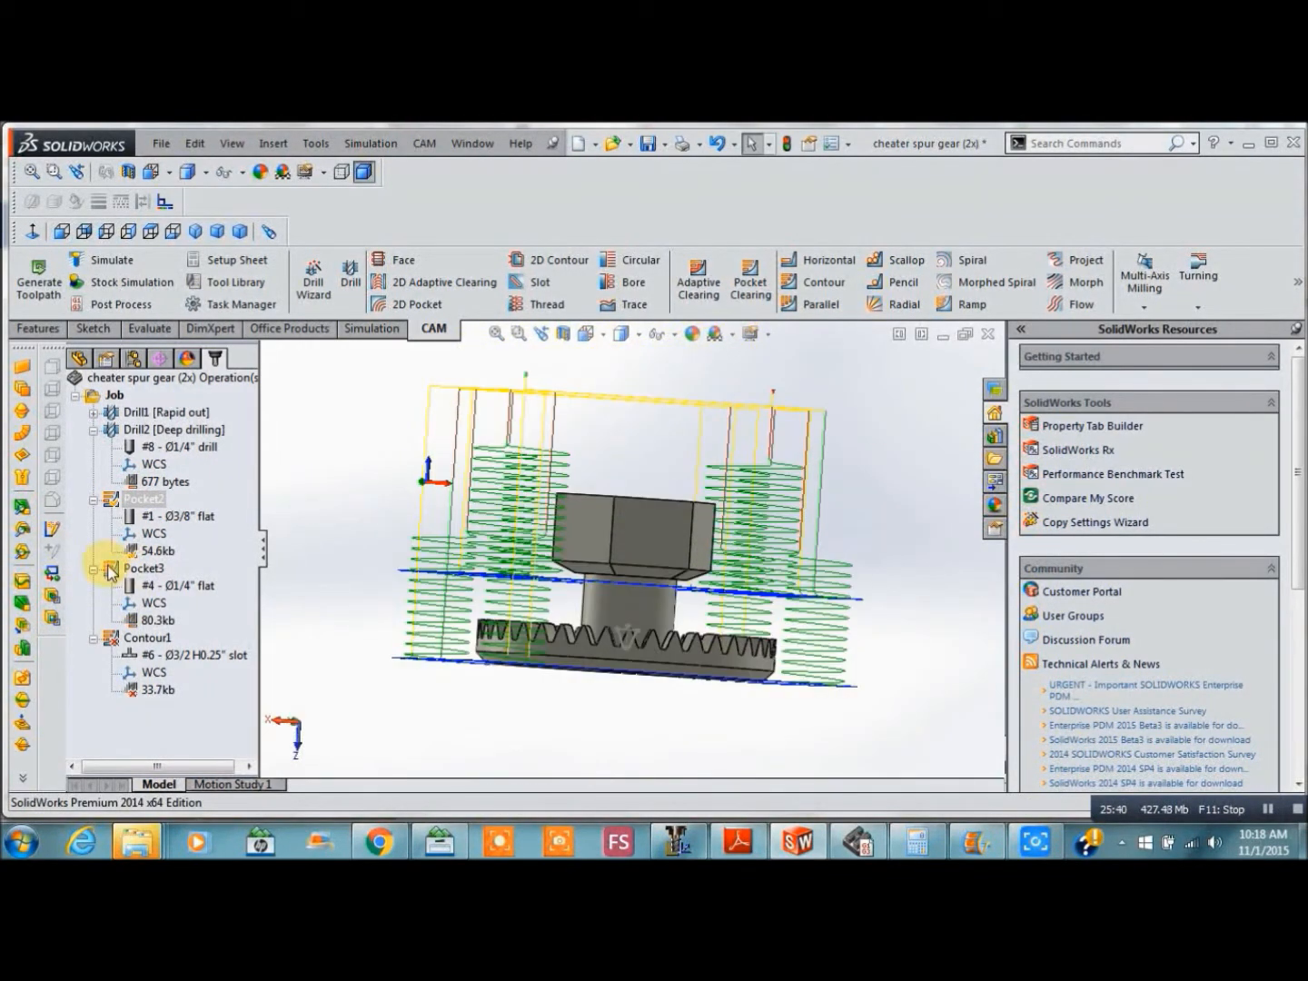
Examine Pocket3's toolpath over the gear teeth and hub from above and from the side
{"action": "left_click", "coordinate": [109, 569]}
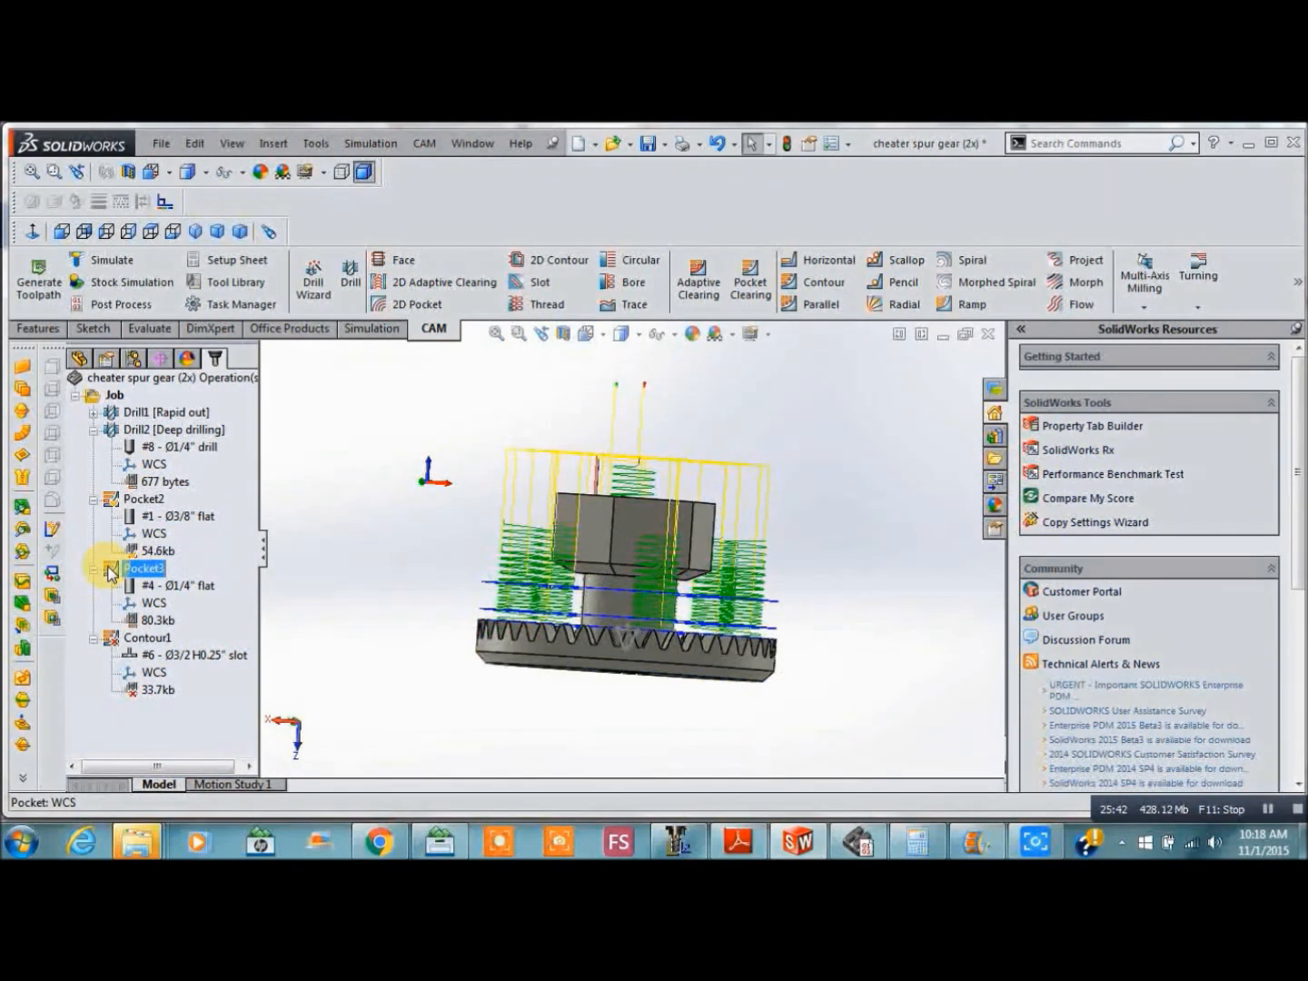
{"action": "left_click", "coordinate": [323, 572]}
{"action": "key", "text": "Down"}
{"action": "key", "text": "Down"}
{"action": "key", "text": "Down"}
{"action": "key", "text": "Down"}
{"action": "key", "text": "Down"}
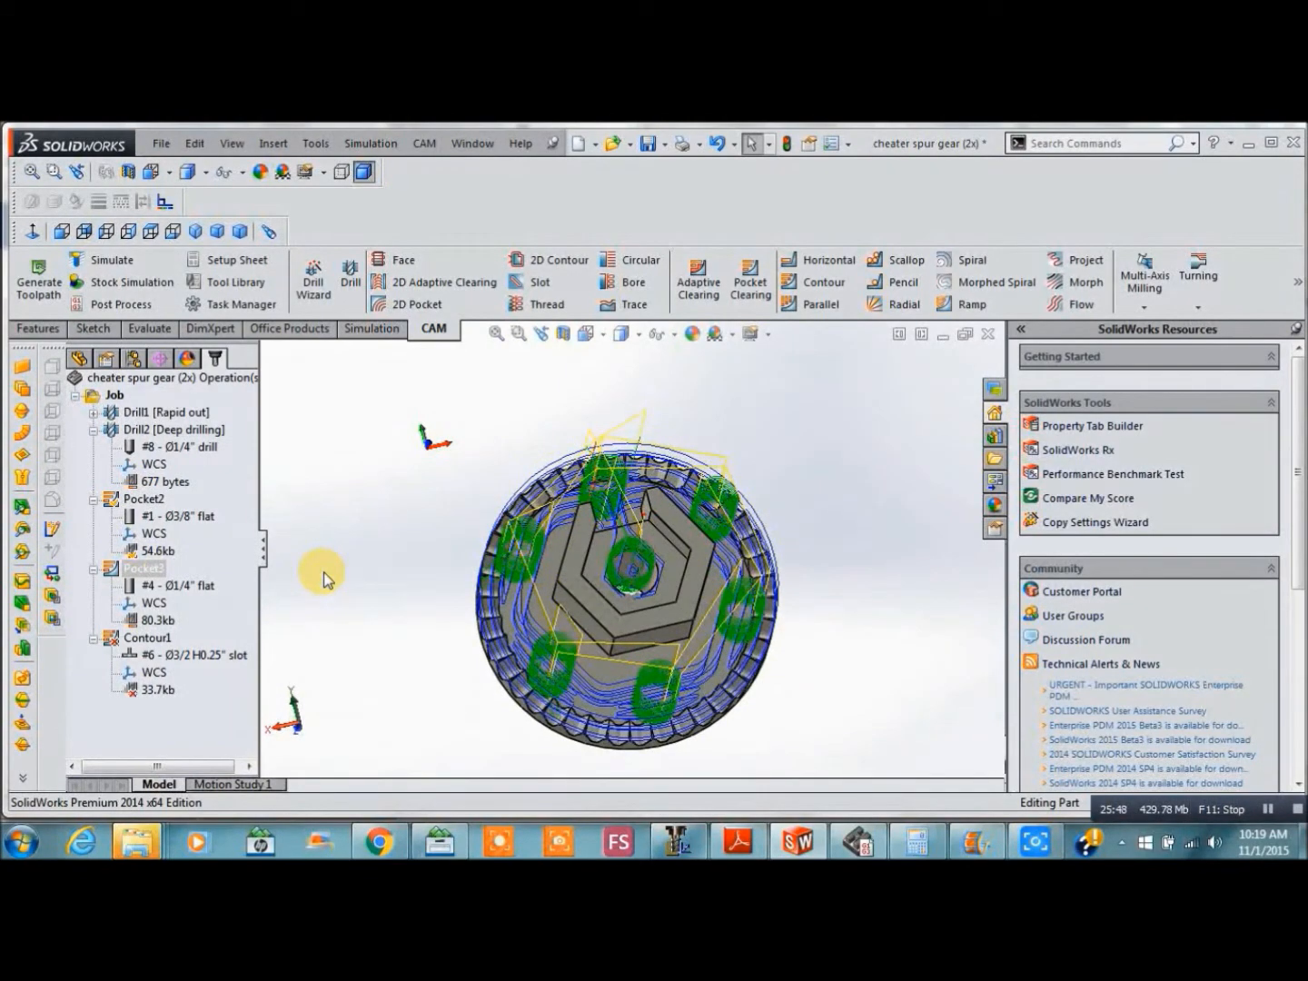
{"action": "key", "text": "Down"}
{"action": "key", "text": "Down"}
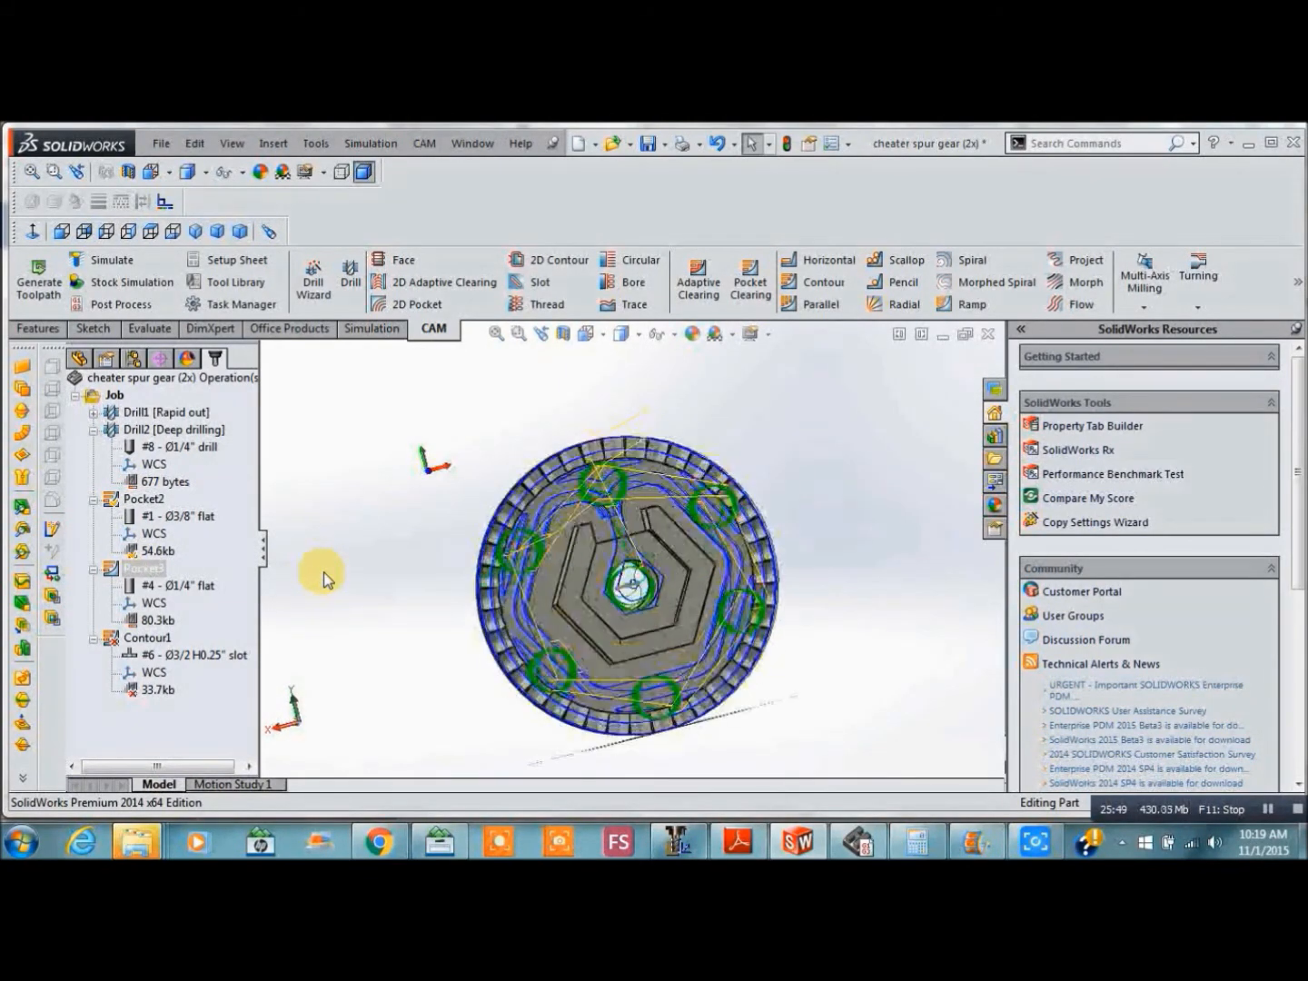
{"action": "key", "text": "Up"}
{"action": "key", "text": "Up"}
{"action": "key", "text": "Up"}
{"action": "key", "text": "Up"}
{"action": "key", "text": "Up"}
{"action": "key", "text": "Up"}
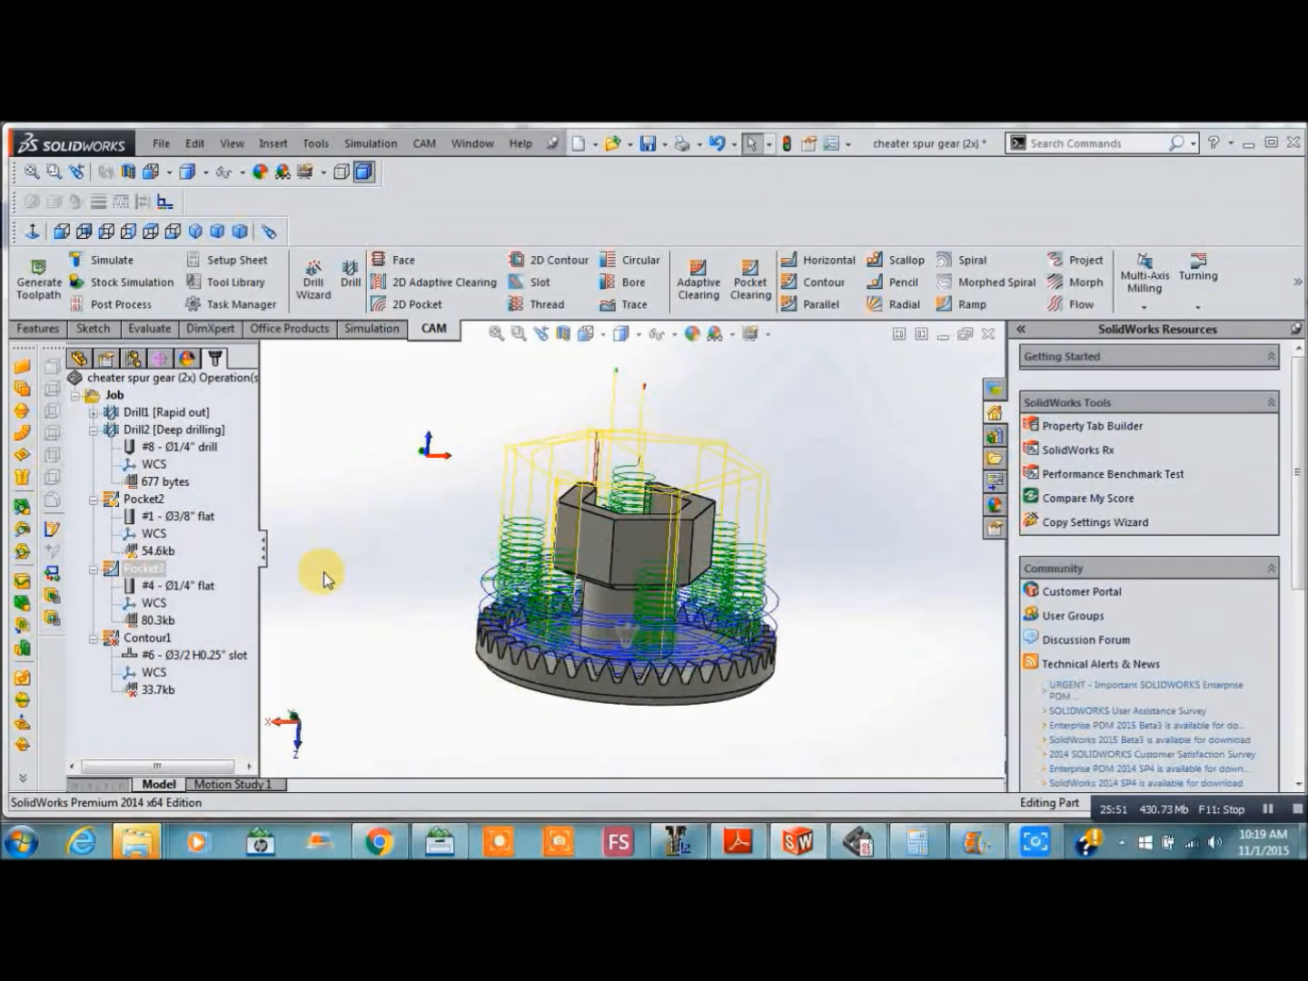
Open Contour1 for editing and show the cutter geometry of its #6 3/2" slot mill from the tool library
{"action": "left_click", "coordinate": [116, 640]}
{"action": "right_click", "coordinate": [117, 641]}
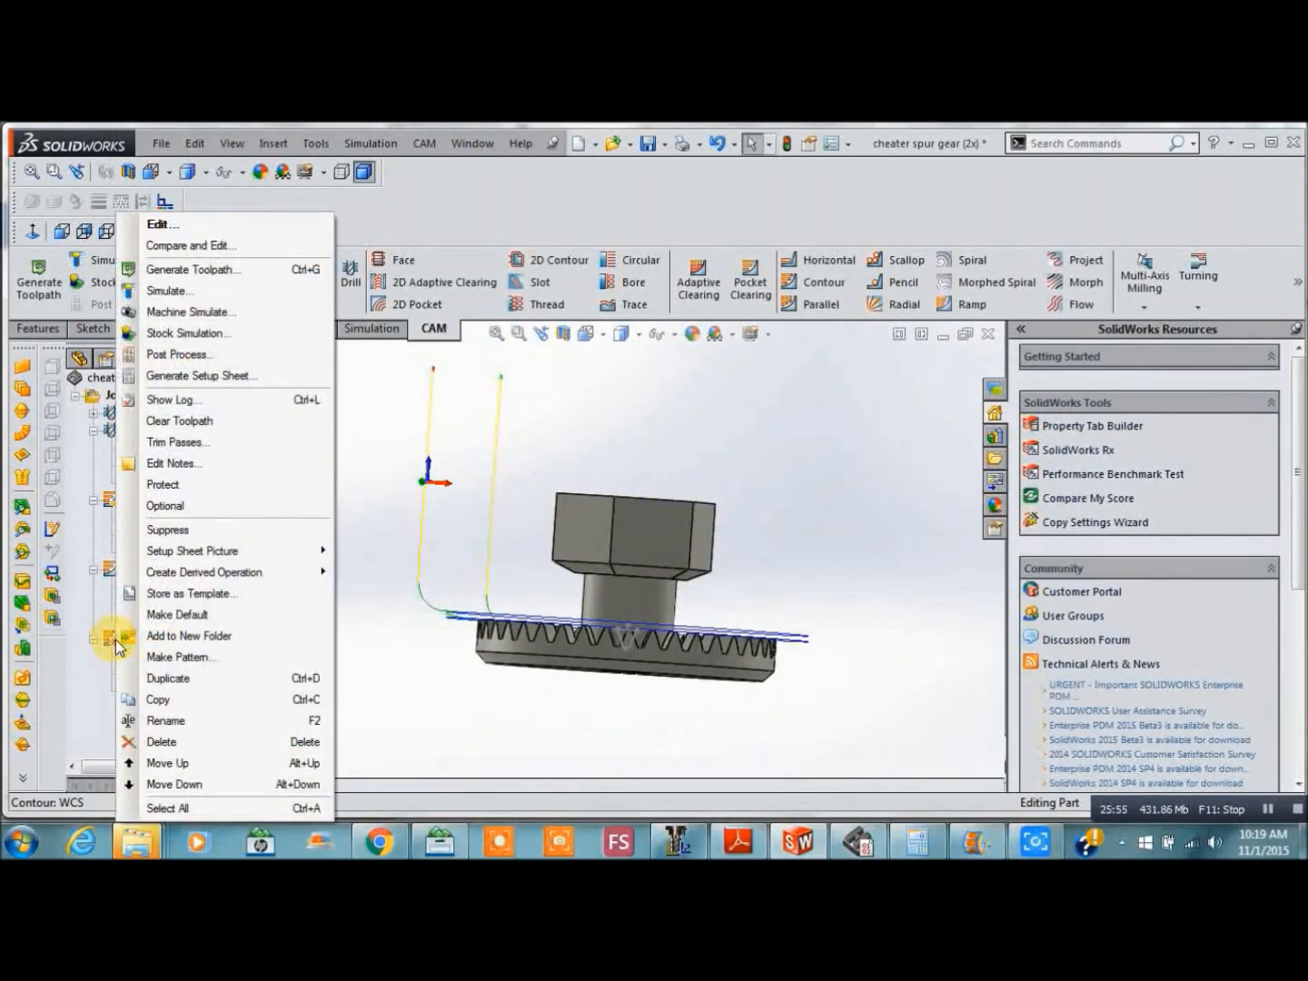
{"action": "left_click", "coordinate": [160, 225]}
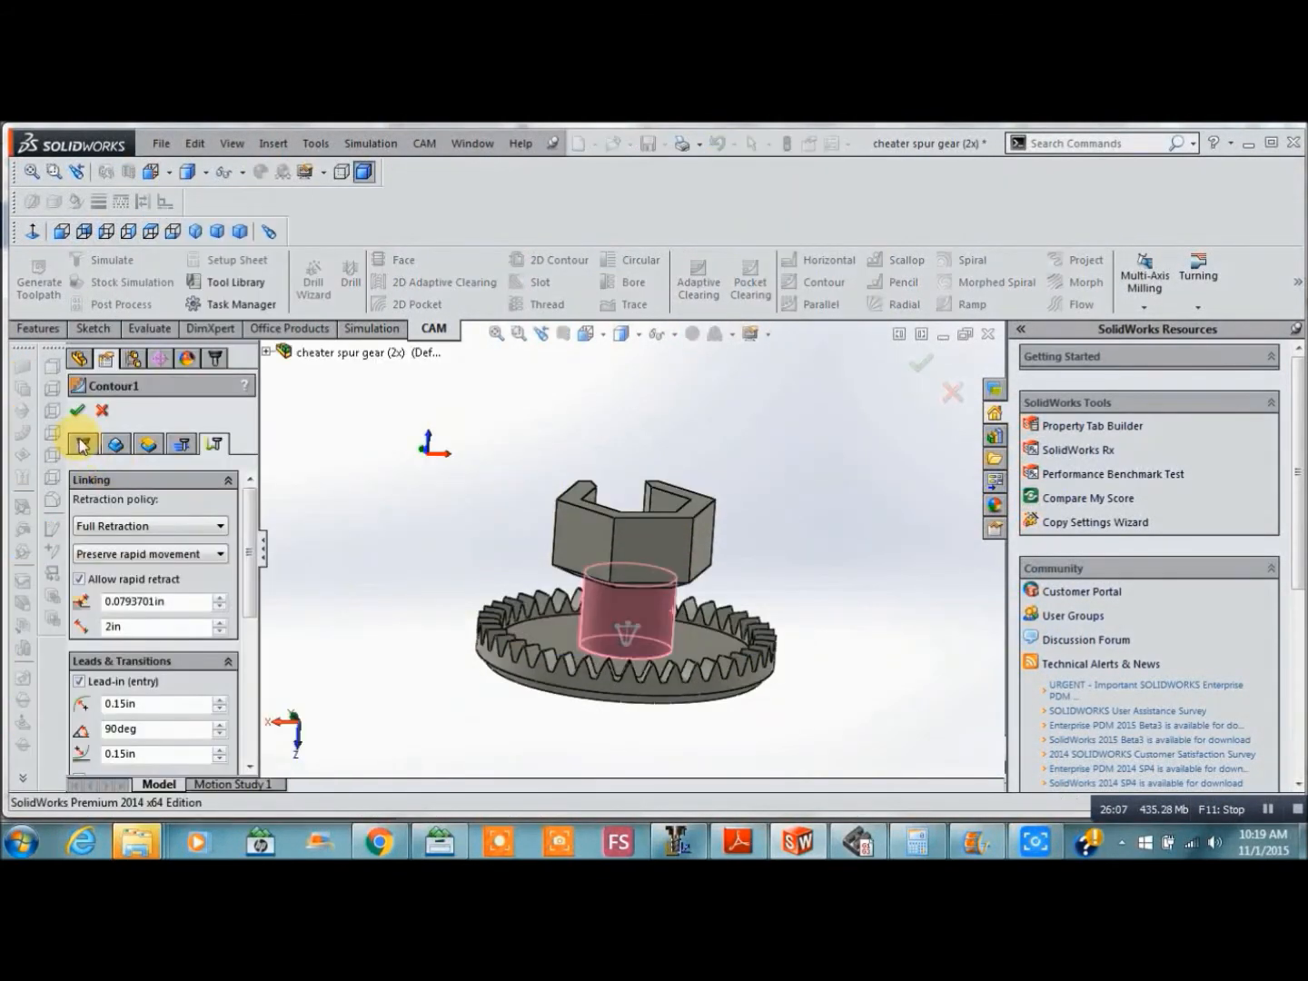
{"action": "left_click", "coordinate": [82, 446]}
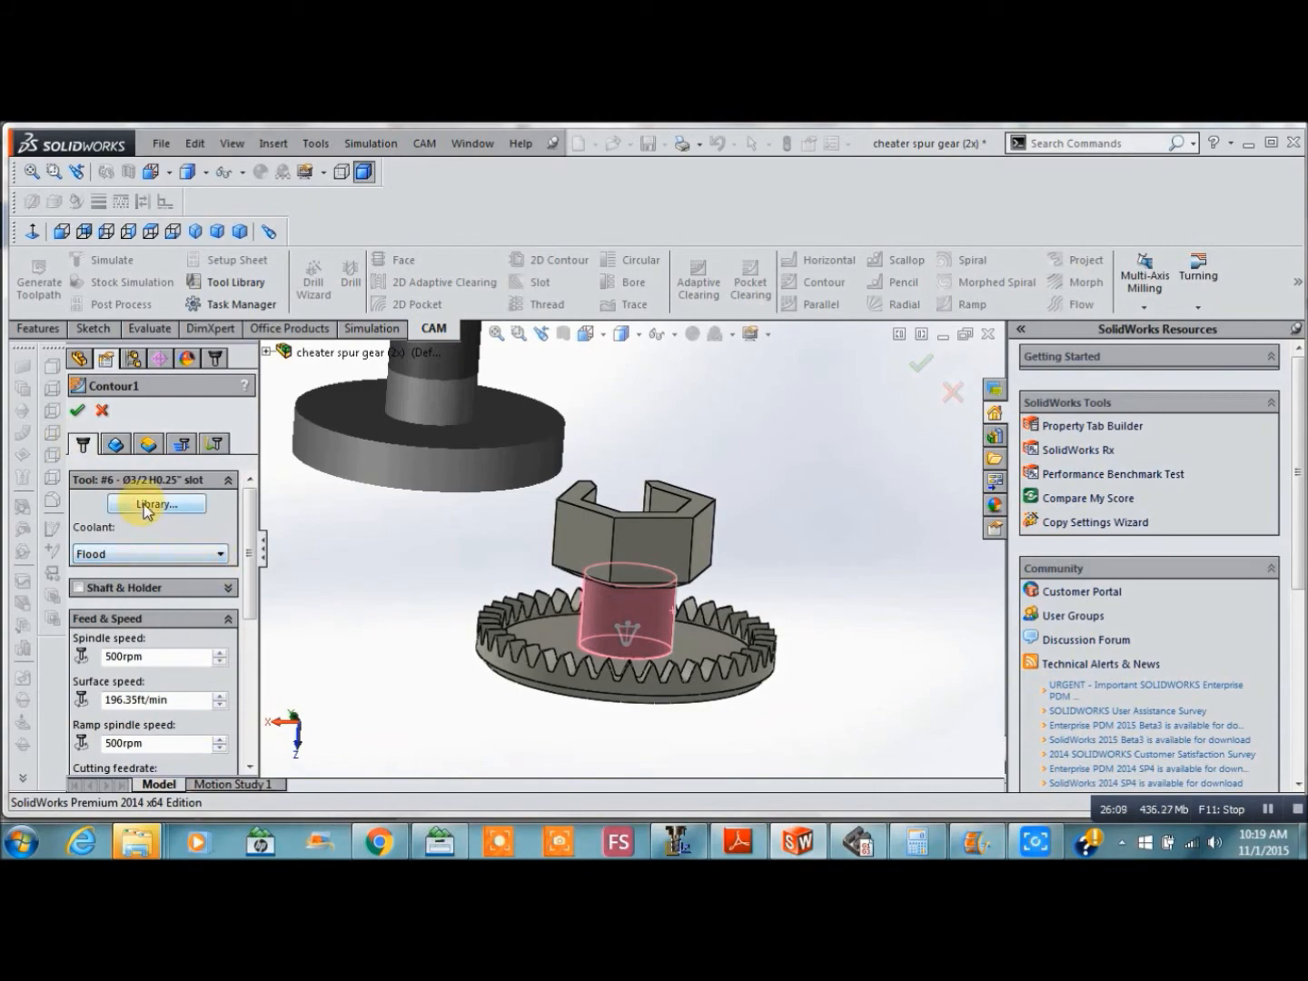
{"action": "left_click", "coordinate": [155, 504]}
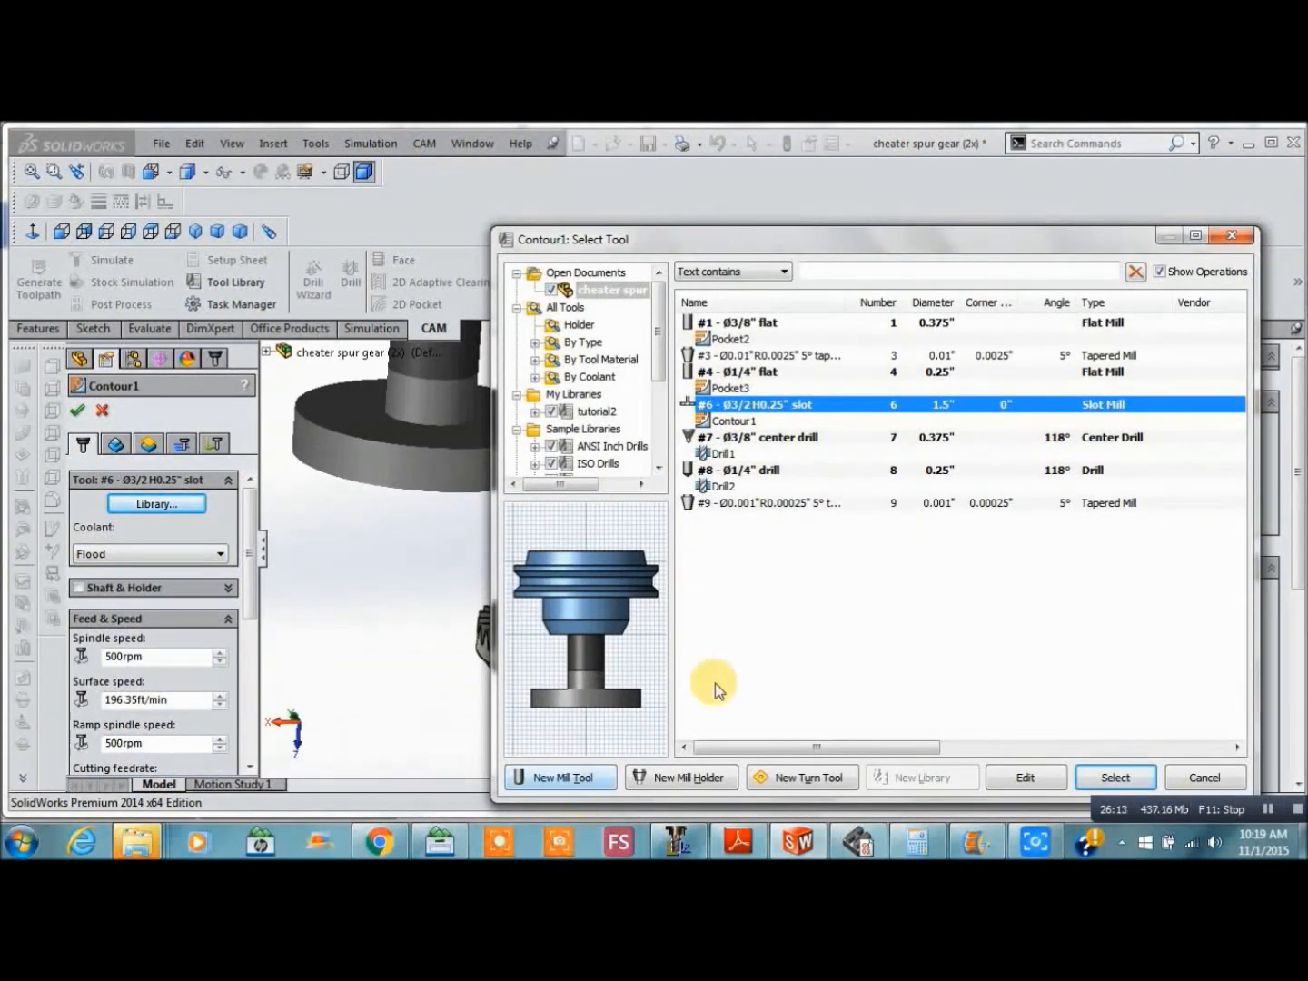
{"action": "double_click", "coordinate": [799, 405]}
{"action": "left_click", "coordinate": [620, 352]}
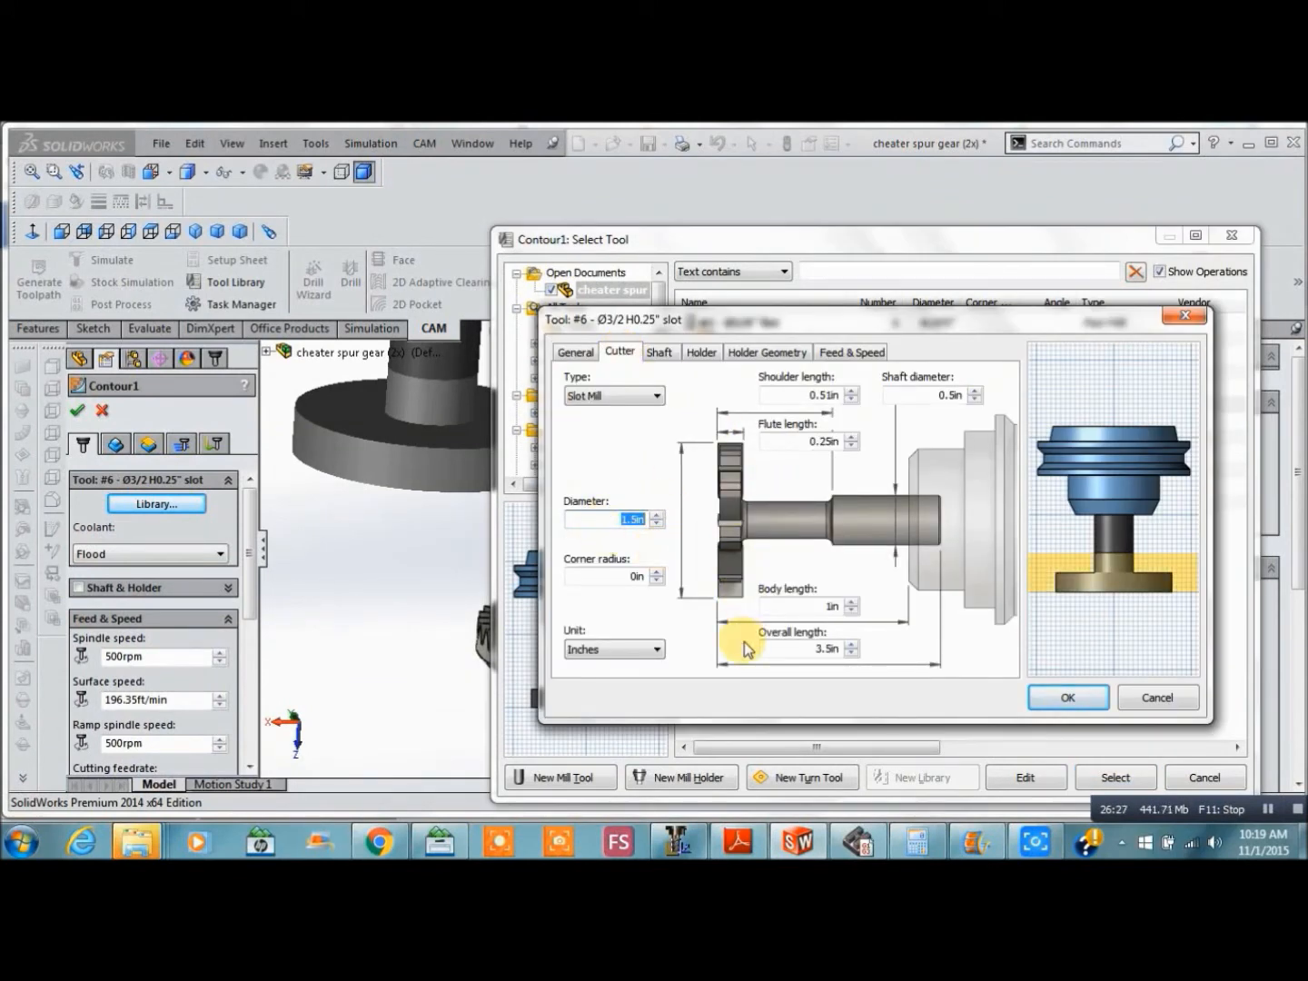
Keep the Slot Mill type and select the #6 tool for Contour1, overriding the operation's feeds and speeds with the tool's
{"action": "left_click", "coordinate": [658, 400]}
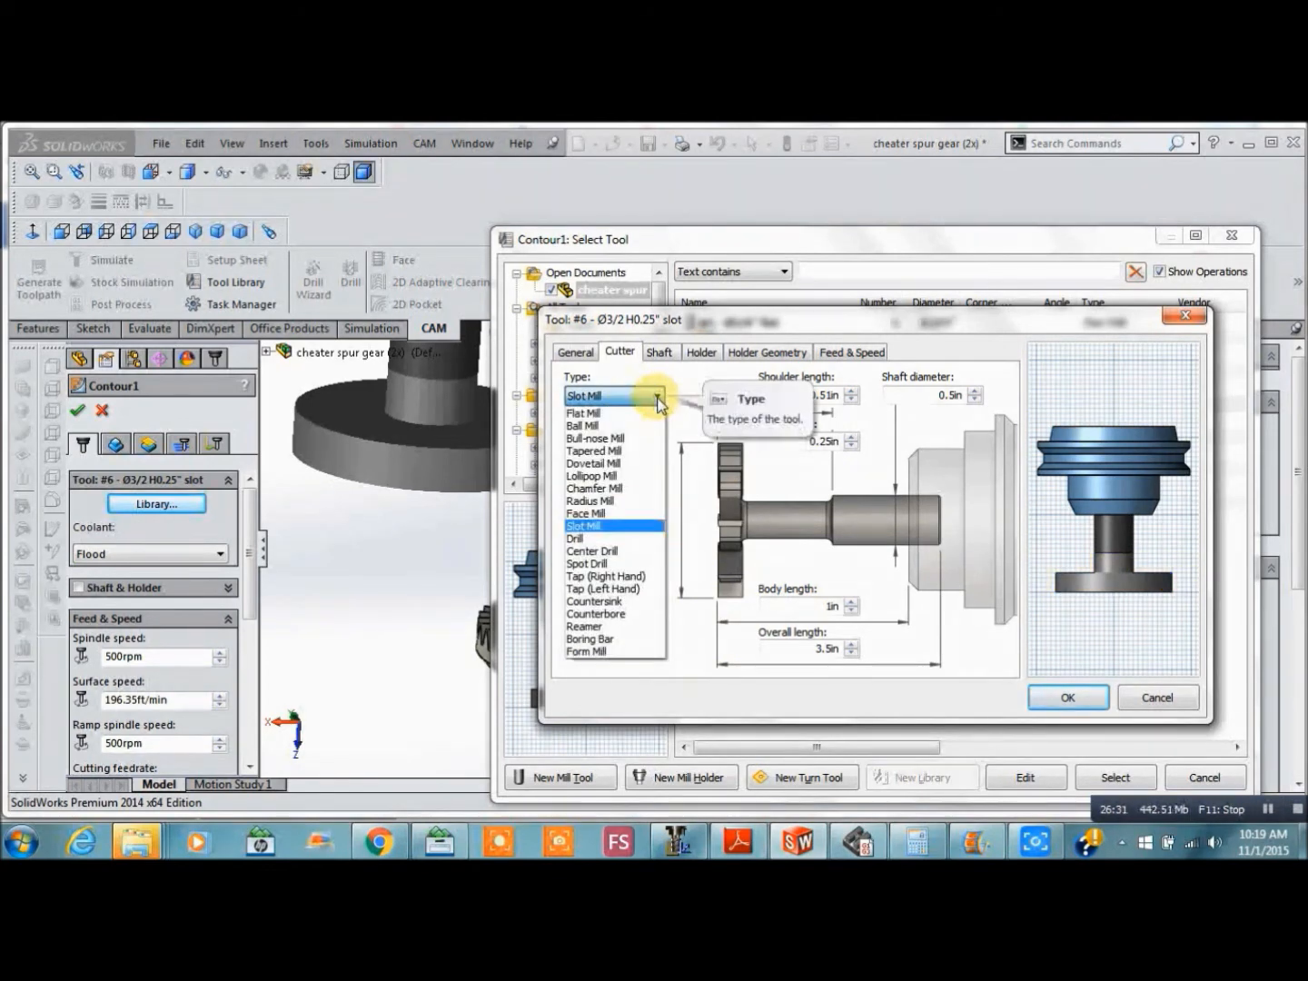
{"action": "left_click", "coordinate": [658, 397]}
{"action": "left_click", "coordinate": [1068, 698]}
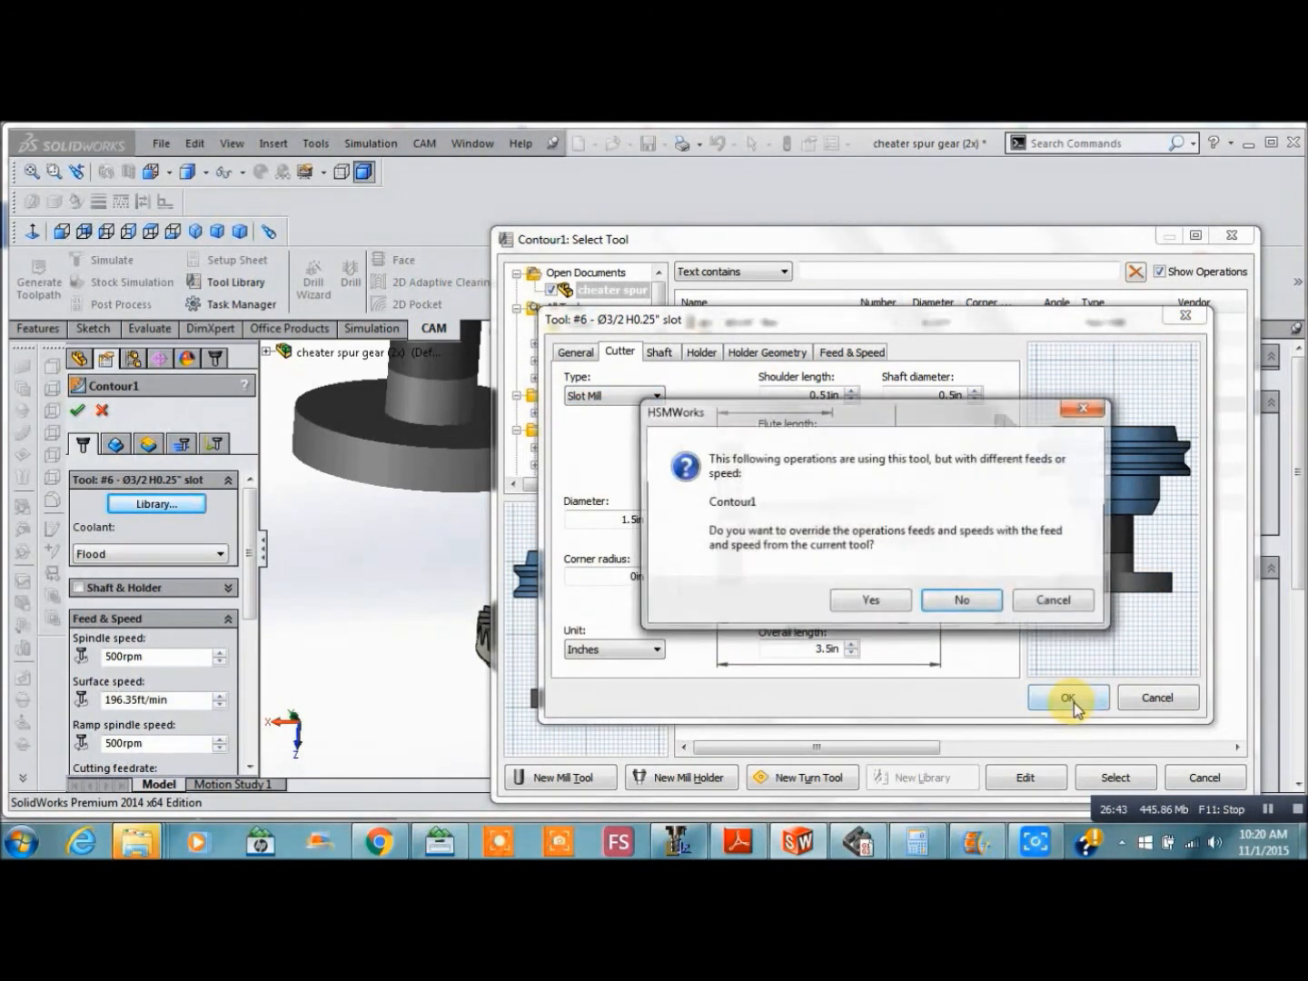
{"action": "left_click", "coordinate": [859, 600]}
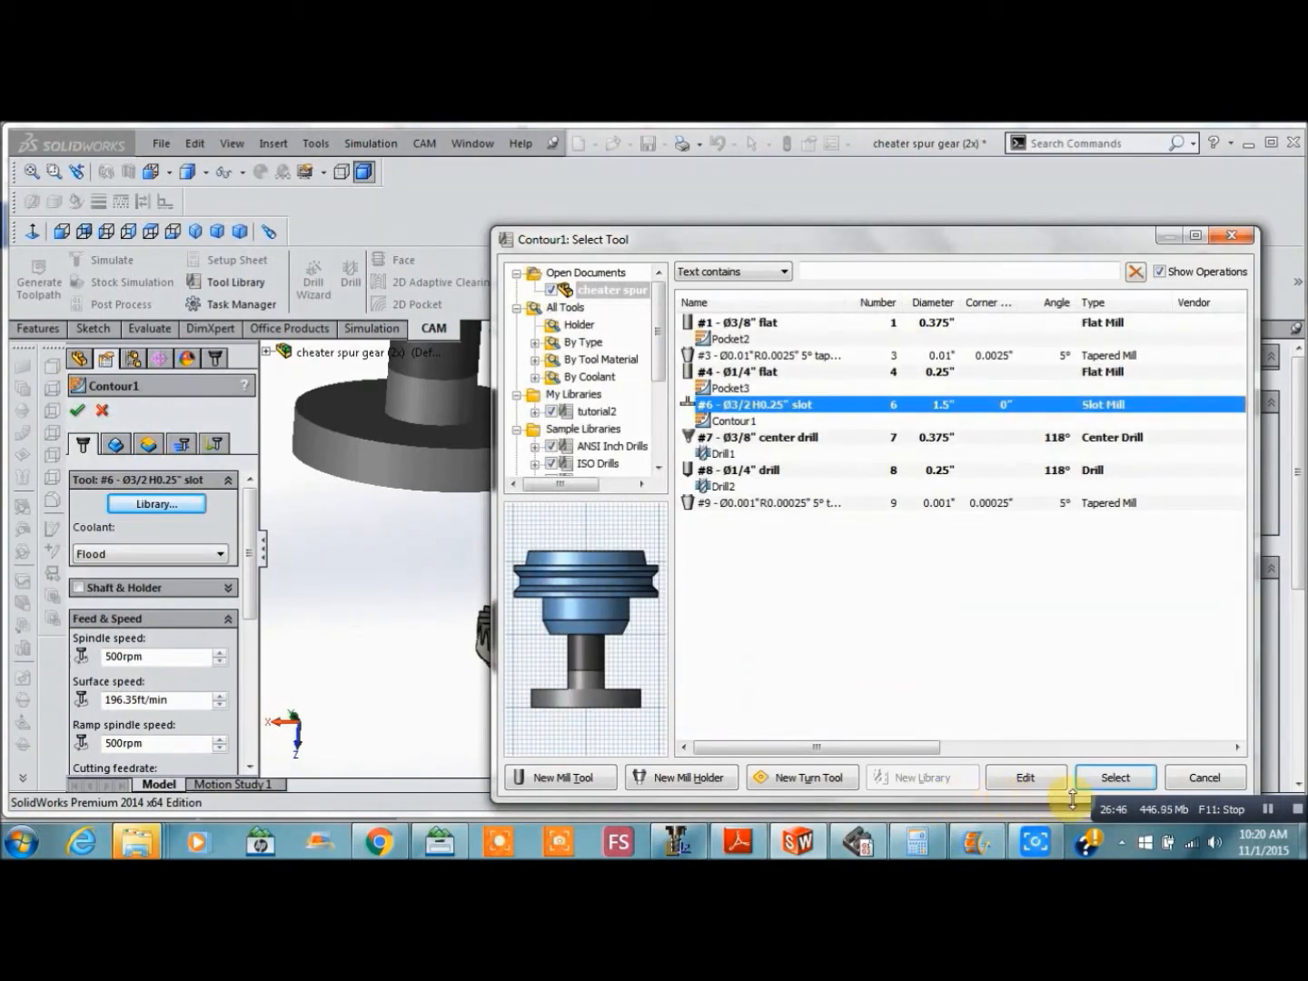
{"action": "left_click", "coordinate": [1111, 779]}
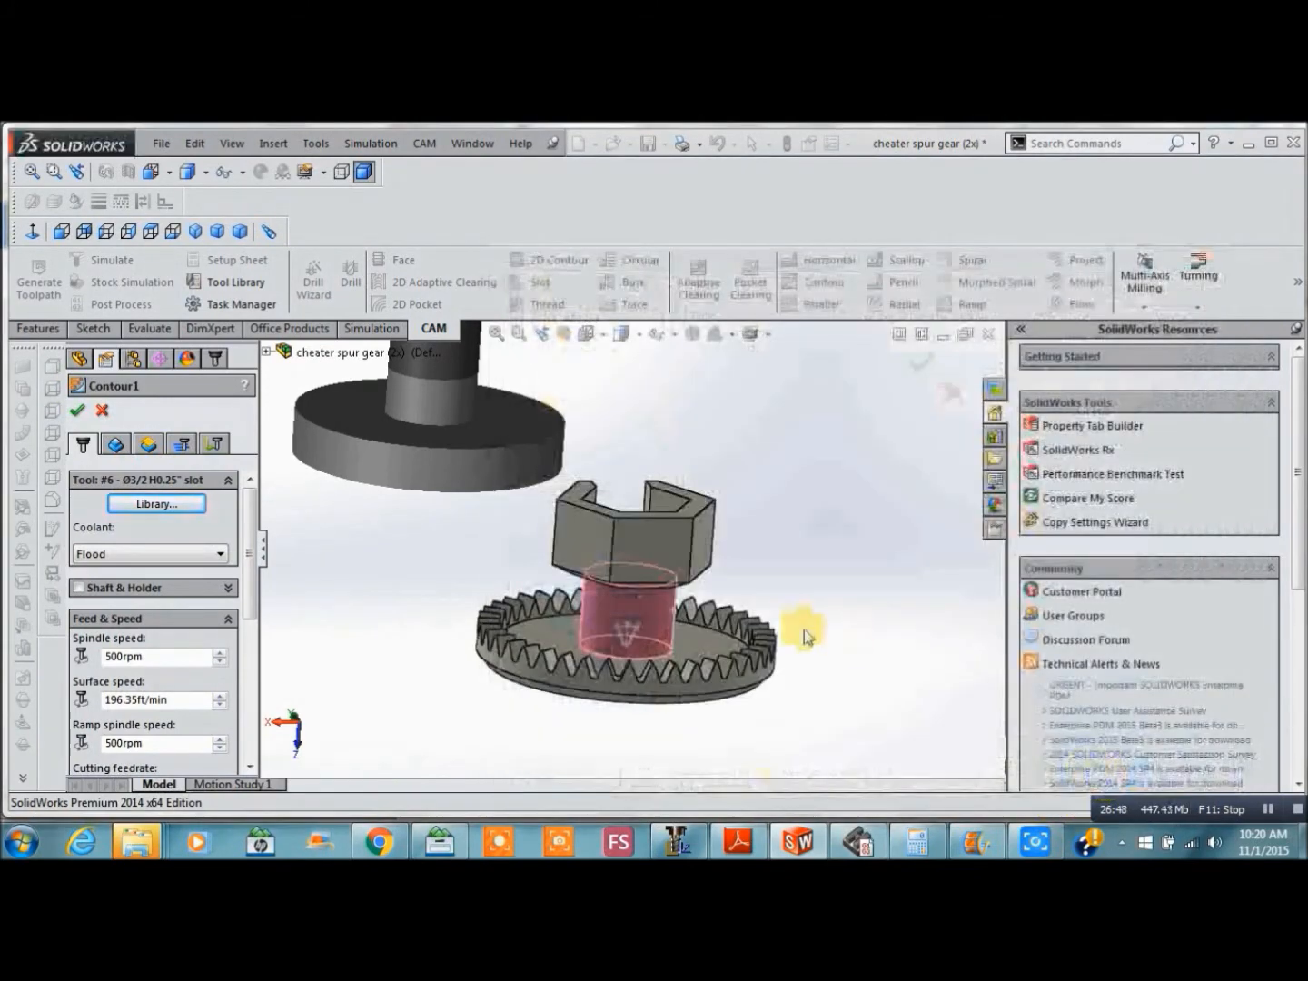
Review Contour1's machining boundary, rest machining and check surface settings, including the touch check surfaces option
{"action": "left_click", "coordinate": [127, 454]}
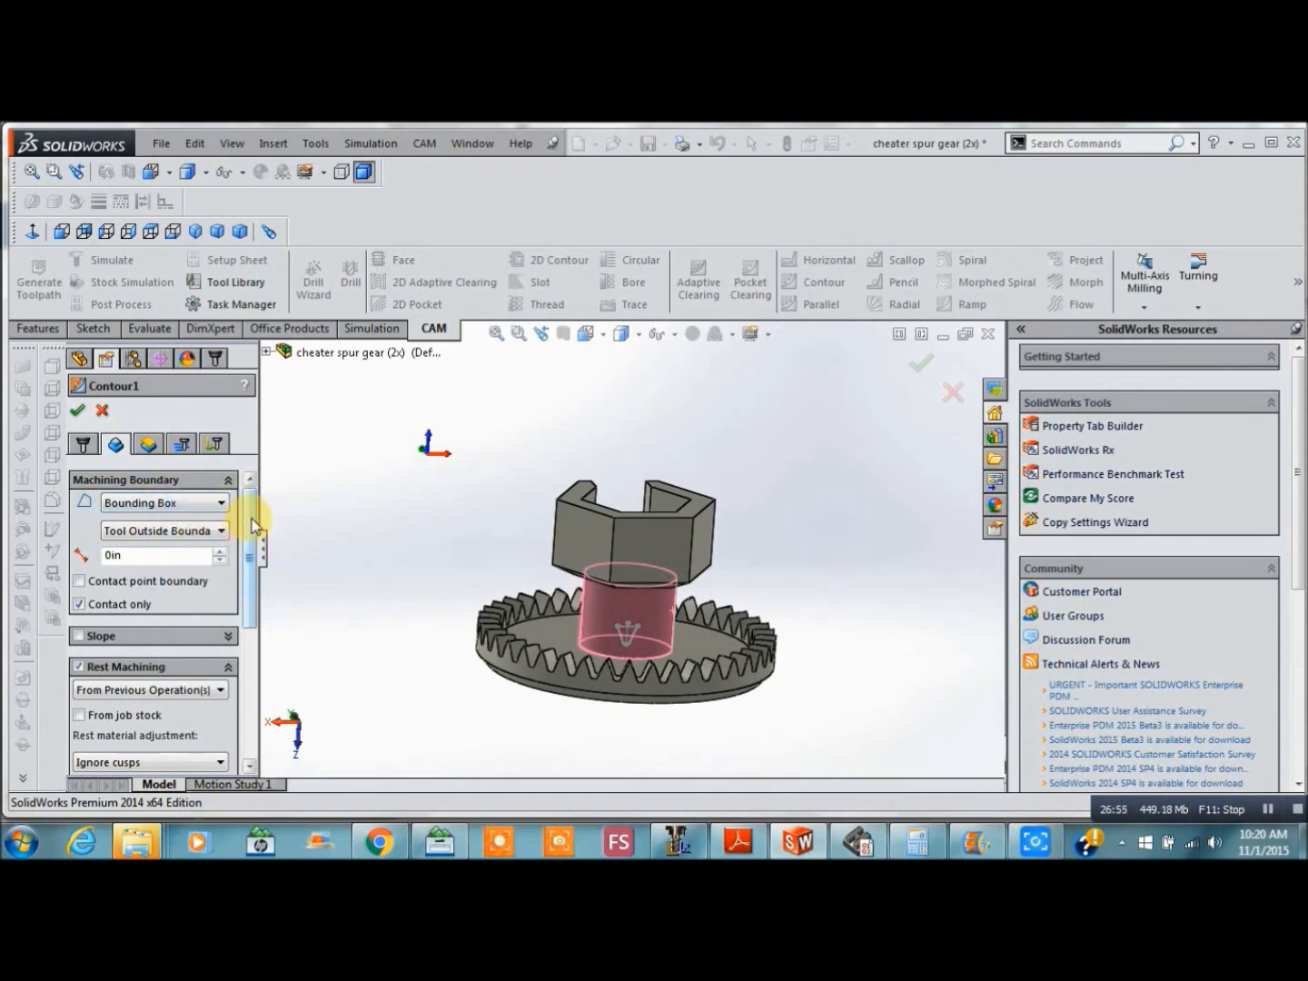
{"action": "scroll", "coordinate": [251, 528], "scroll_direction": "down", "scroll_amount": 5}
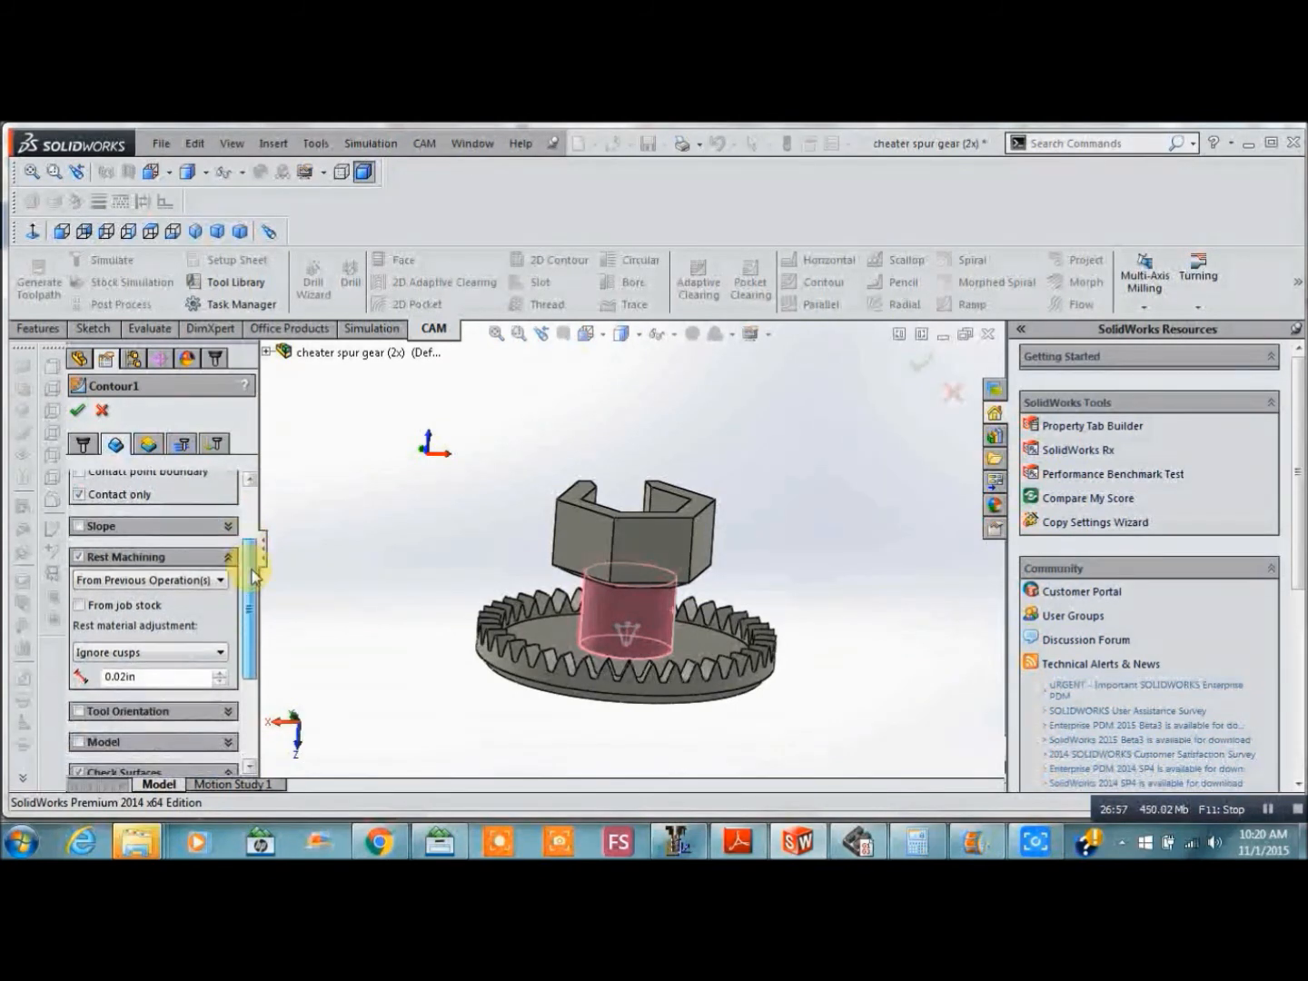
{"action": "scroll", "coordinate": [251, 616], "scroll_direction": "down", "scroll_amount": 2}
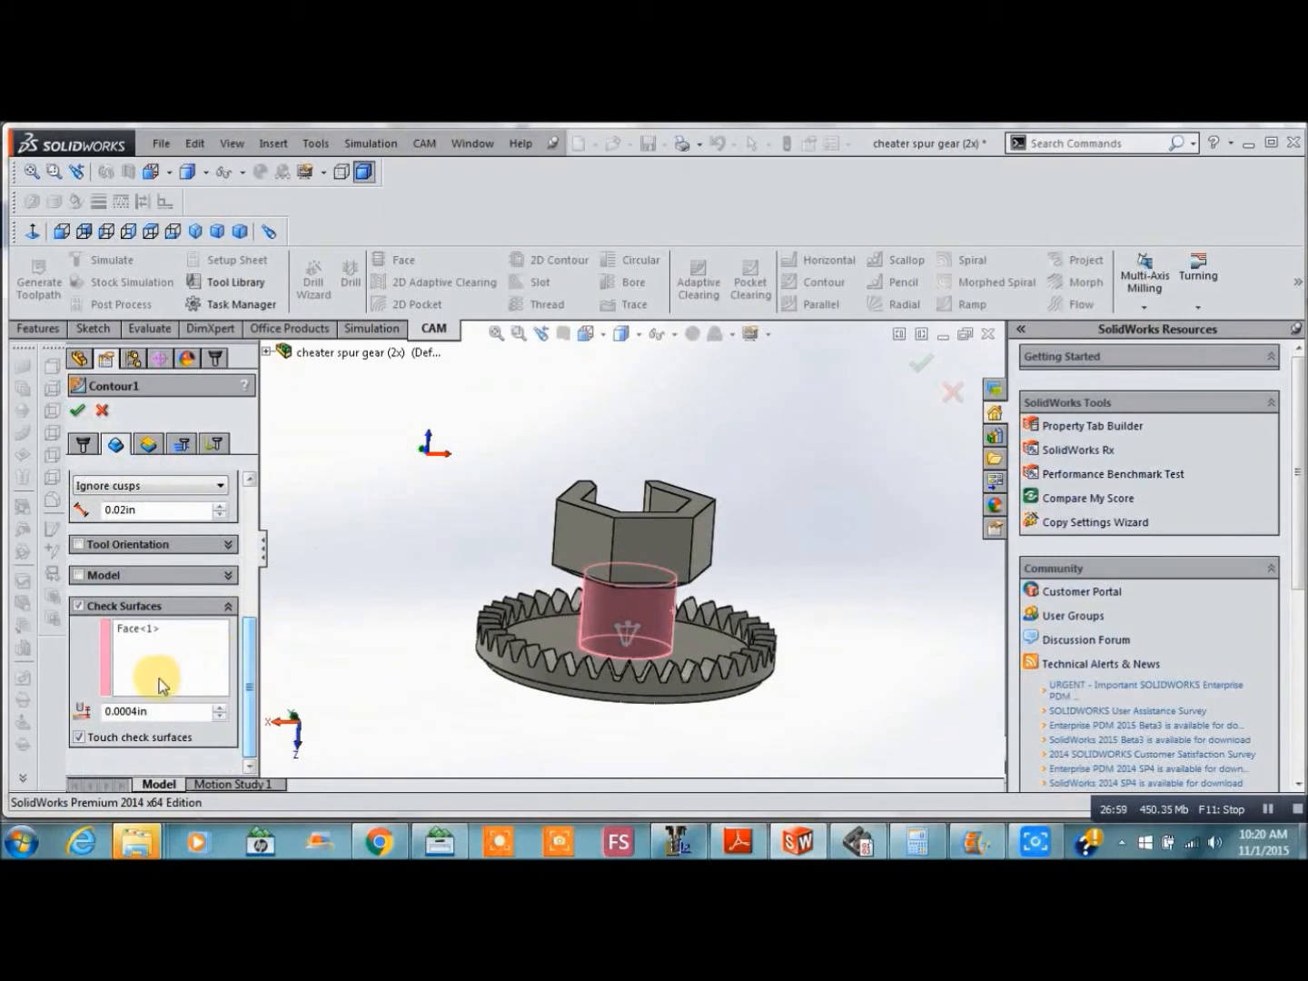
{"action": "mouse_move", "coordinate": [114, 607]}
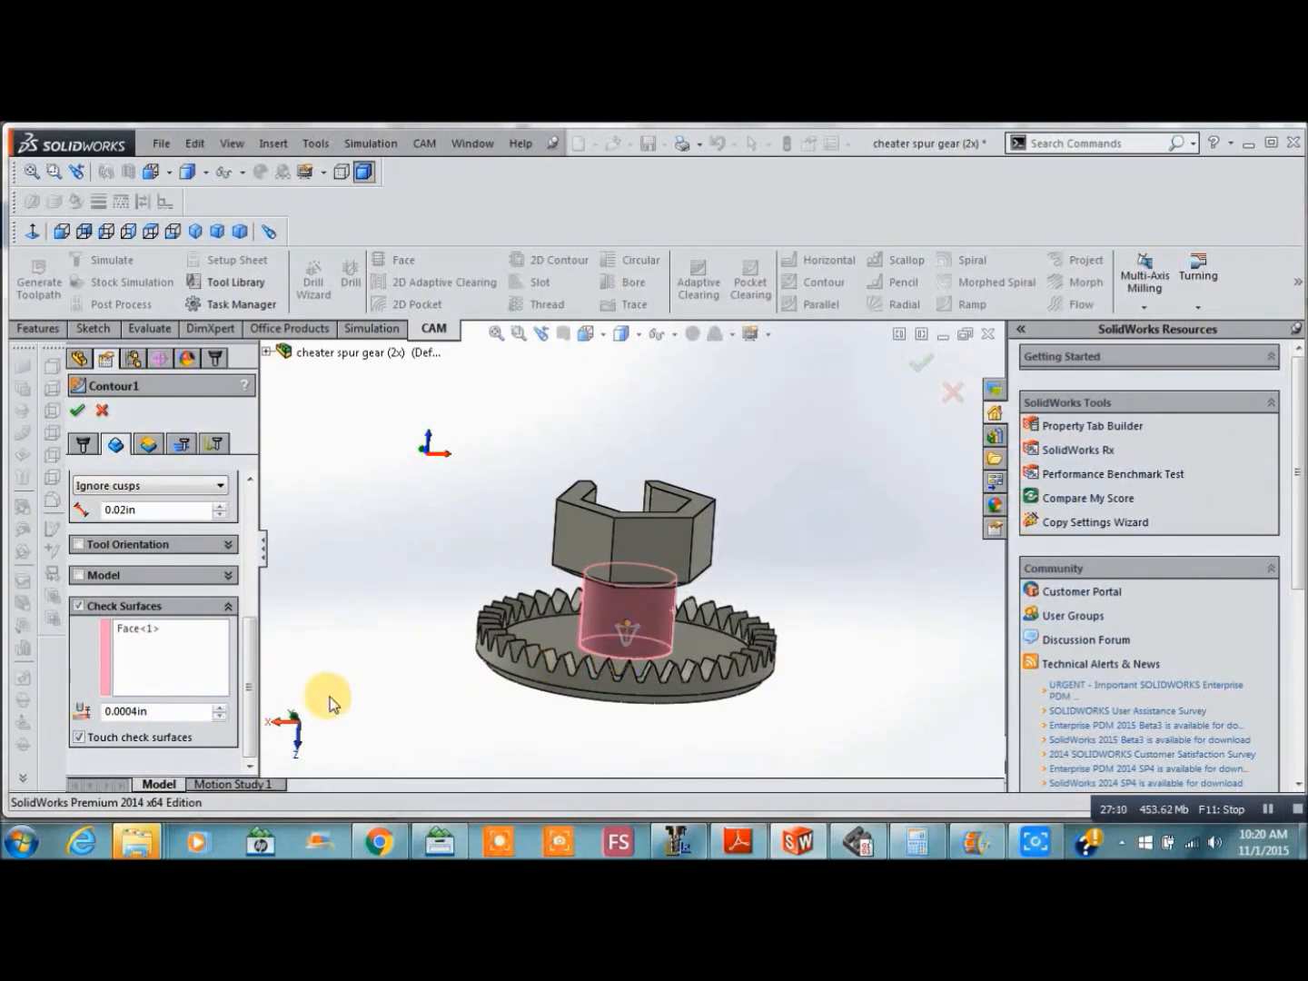
{"action": "mouse_move", "coordinate": [100, 738]}
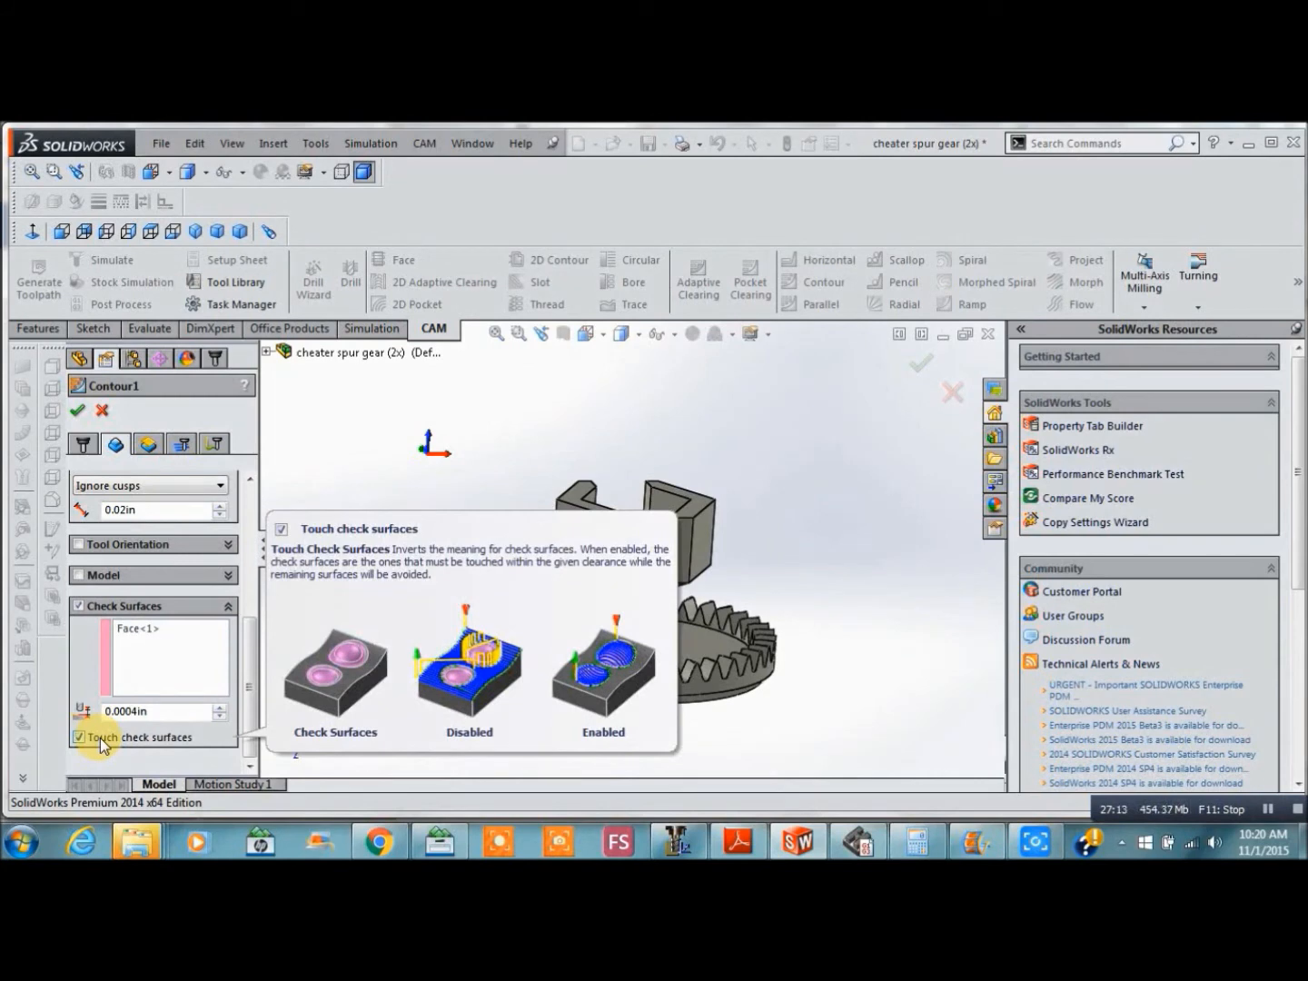
Enable stock to leave for Contour1 with 0.15 in radial stock, adjust the axial stock, and accept the operation
{"action": "left_click", "coordinate": [180, 447]}
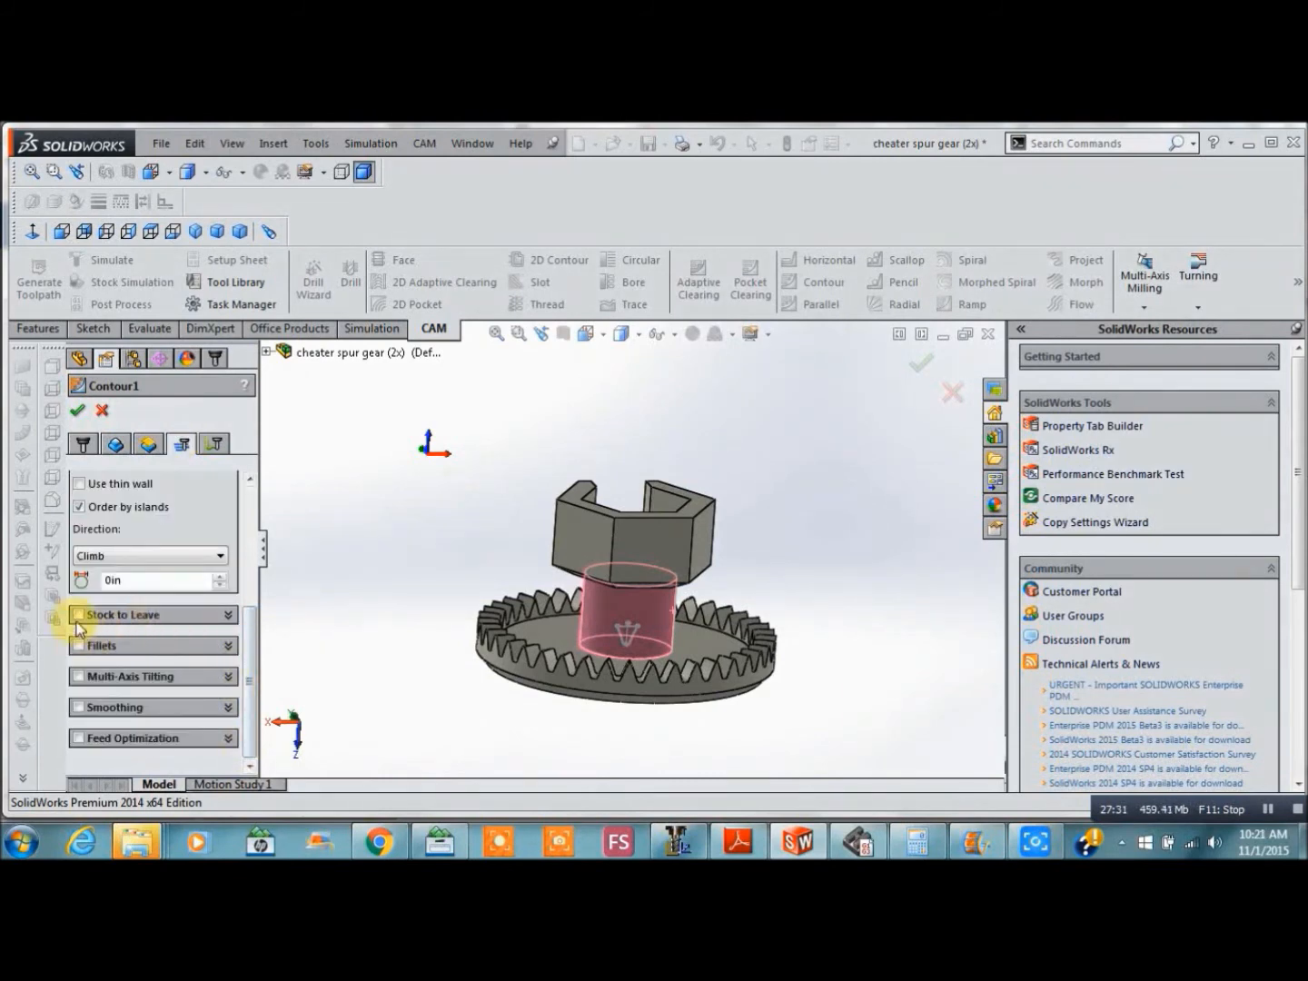
{"action": "left_click", "coordinate": [80, 616]}
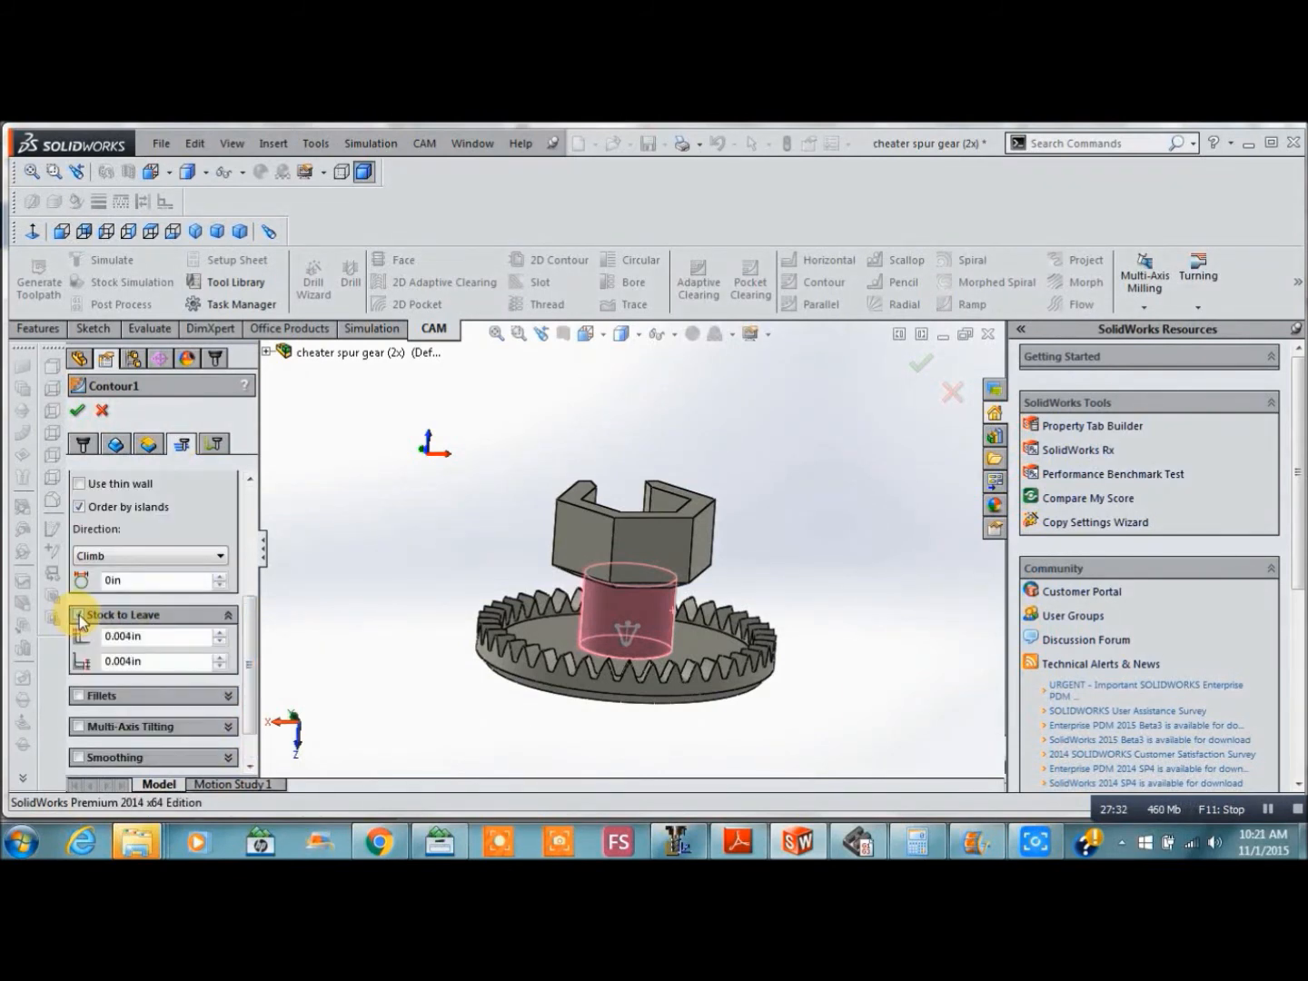
{"action": "left_click", "coordinate": [79, 617]}
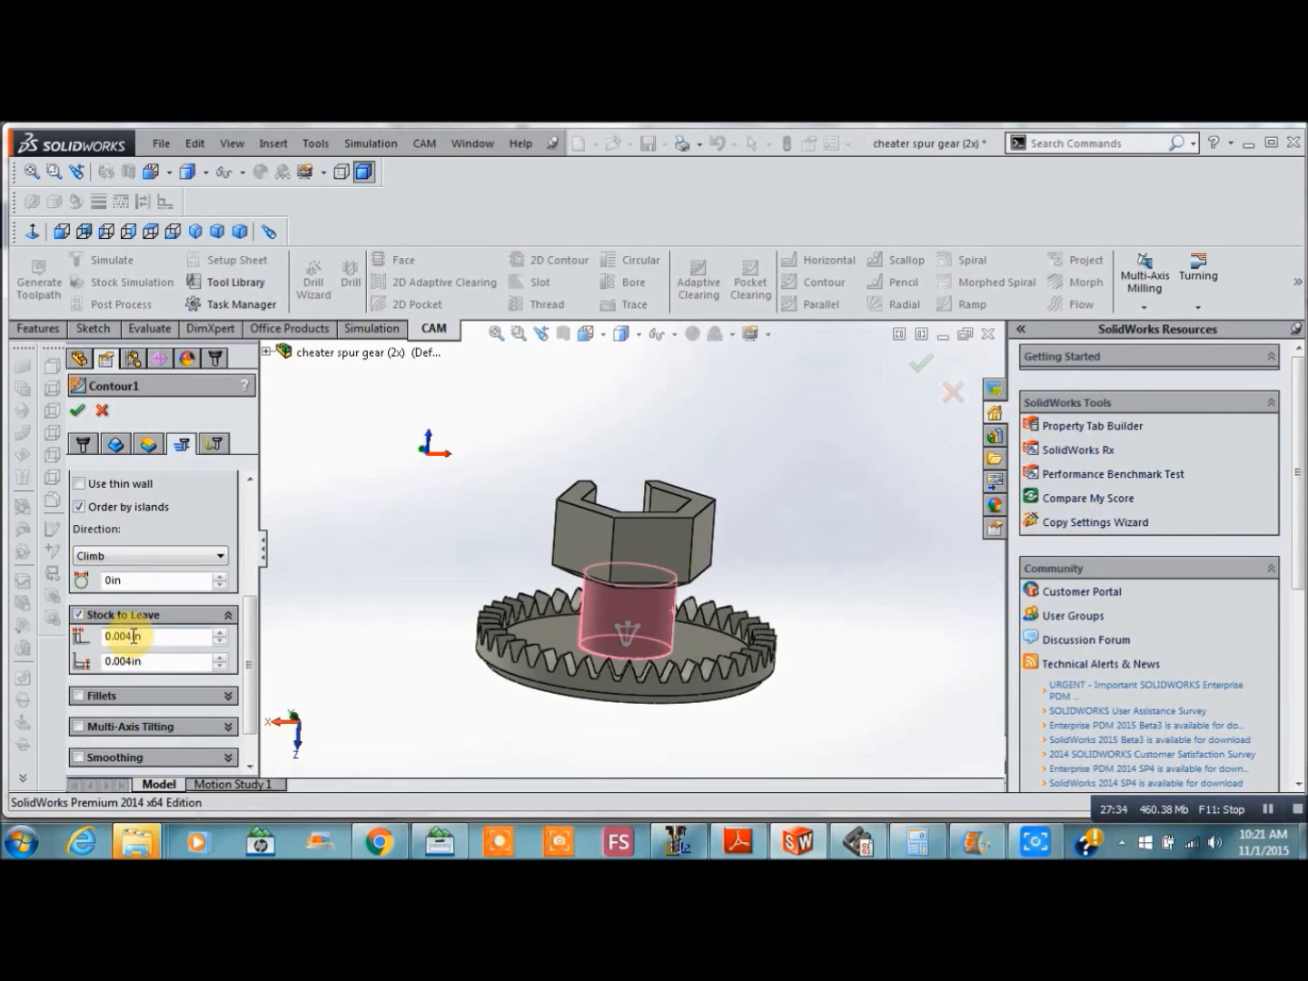
{"action": "mouse_move", "coordinate": [134, 636]}
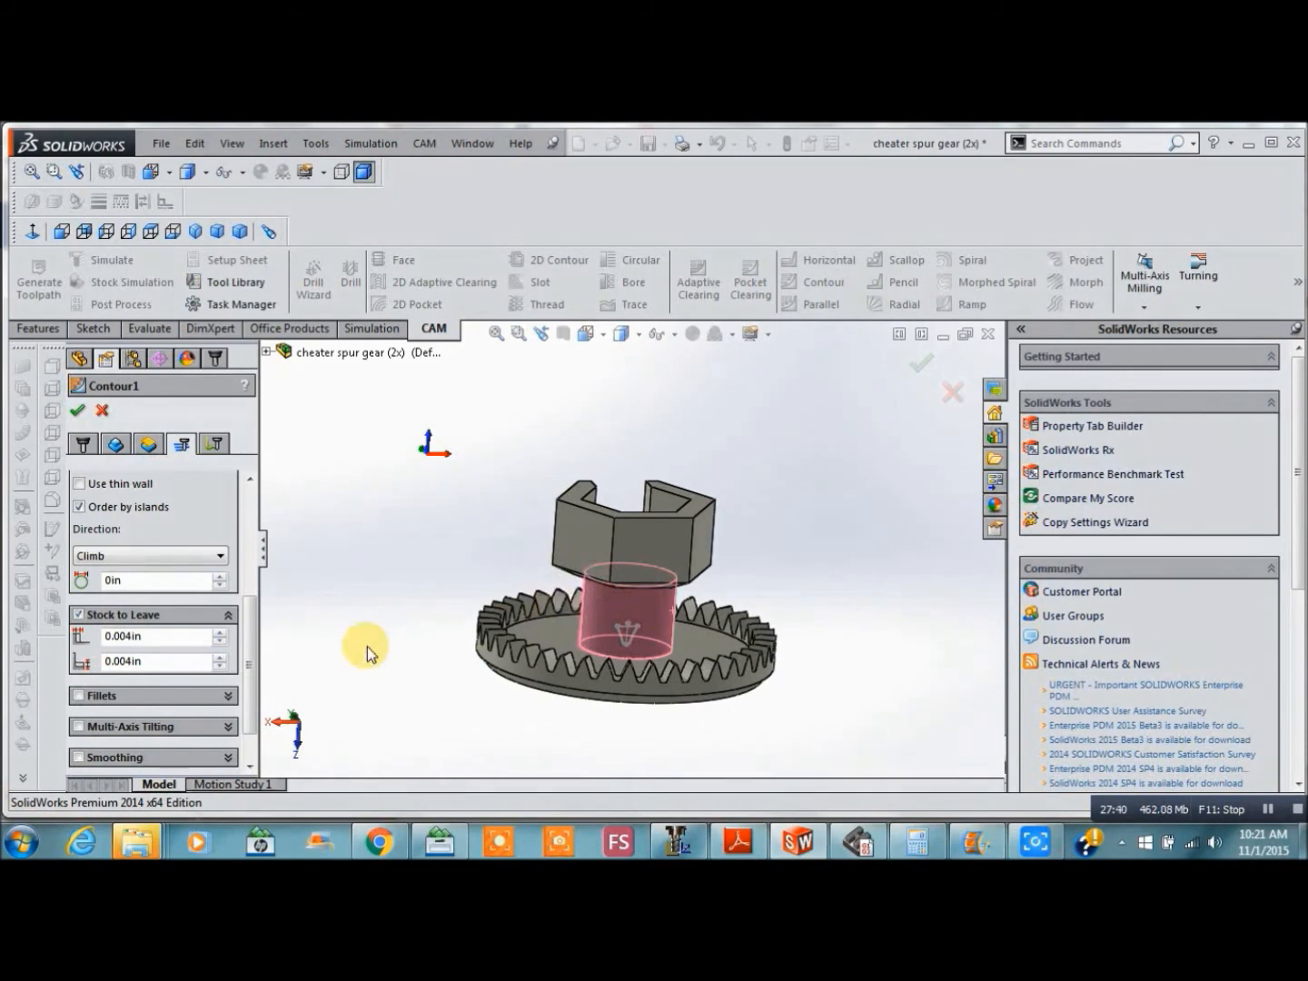
{"action": "double_click", "coordinate": [146, 640]}
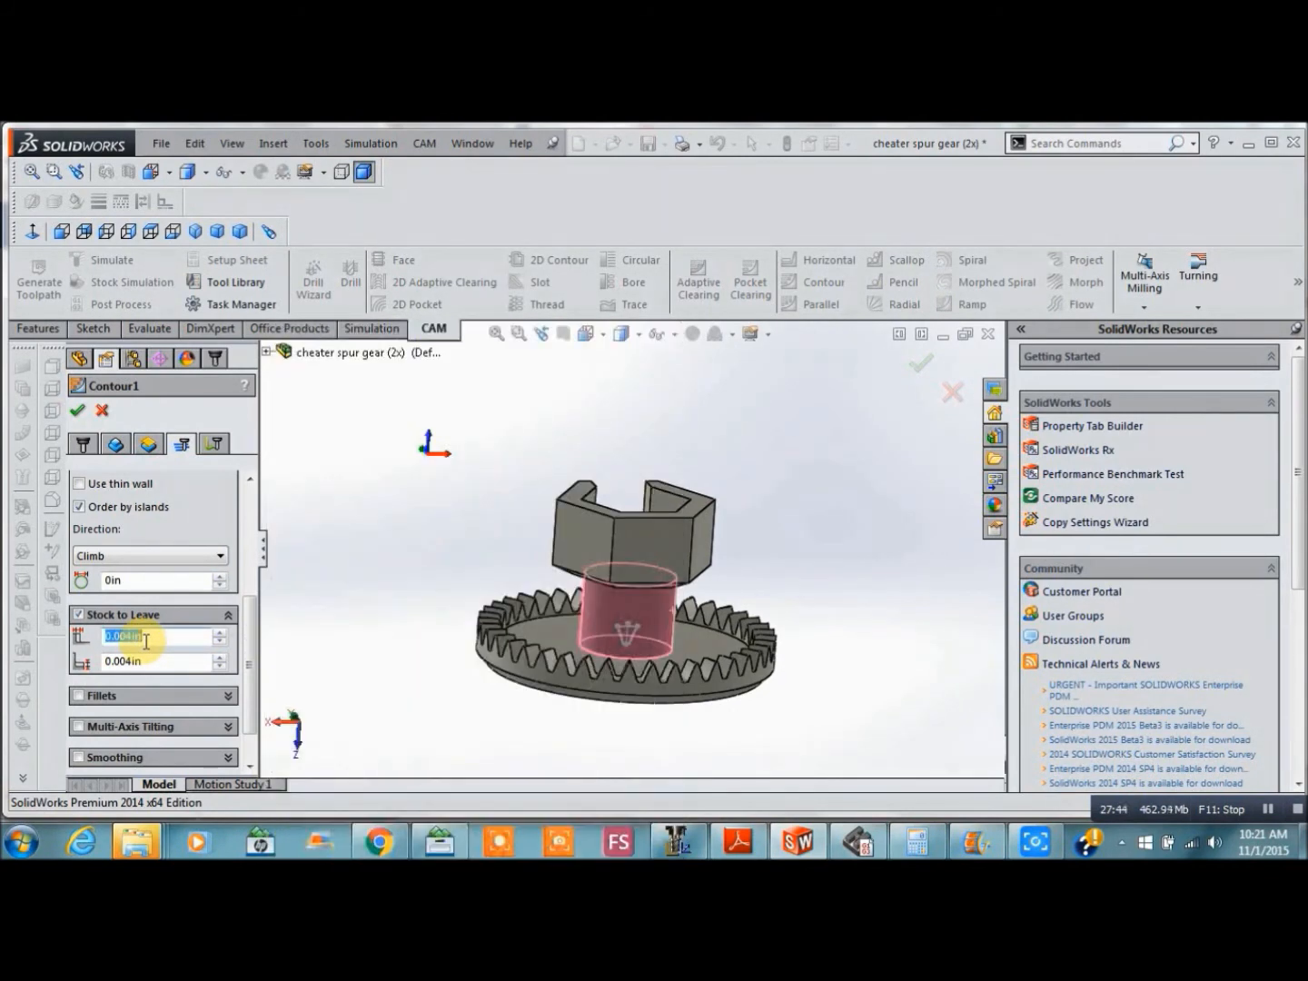
{"action": "type", "text": ".150"}
{"action": "left_click", "coordinate": [125, 661]}
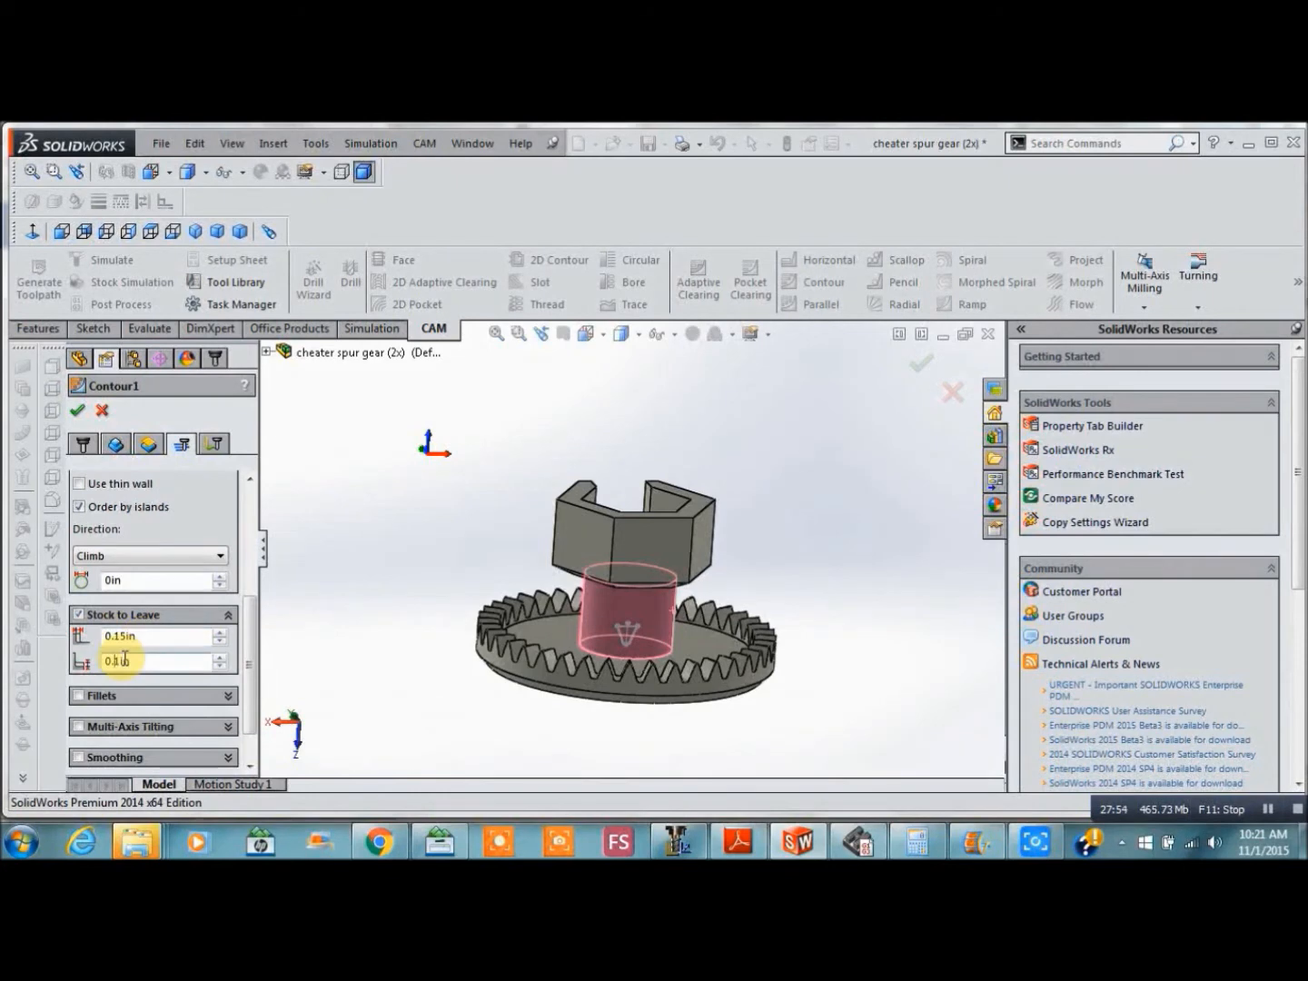
{"action": "key", "text": "Left"}
{"action": "type", "text": "0"}
{"action": "left_click", "coordinate": [78, 411]}
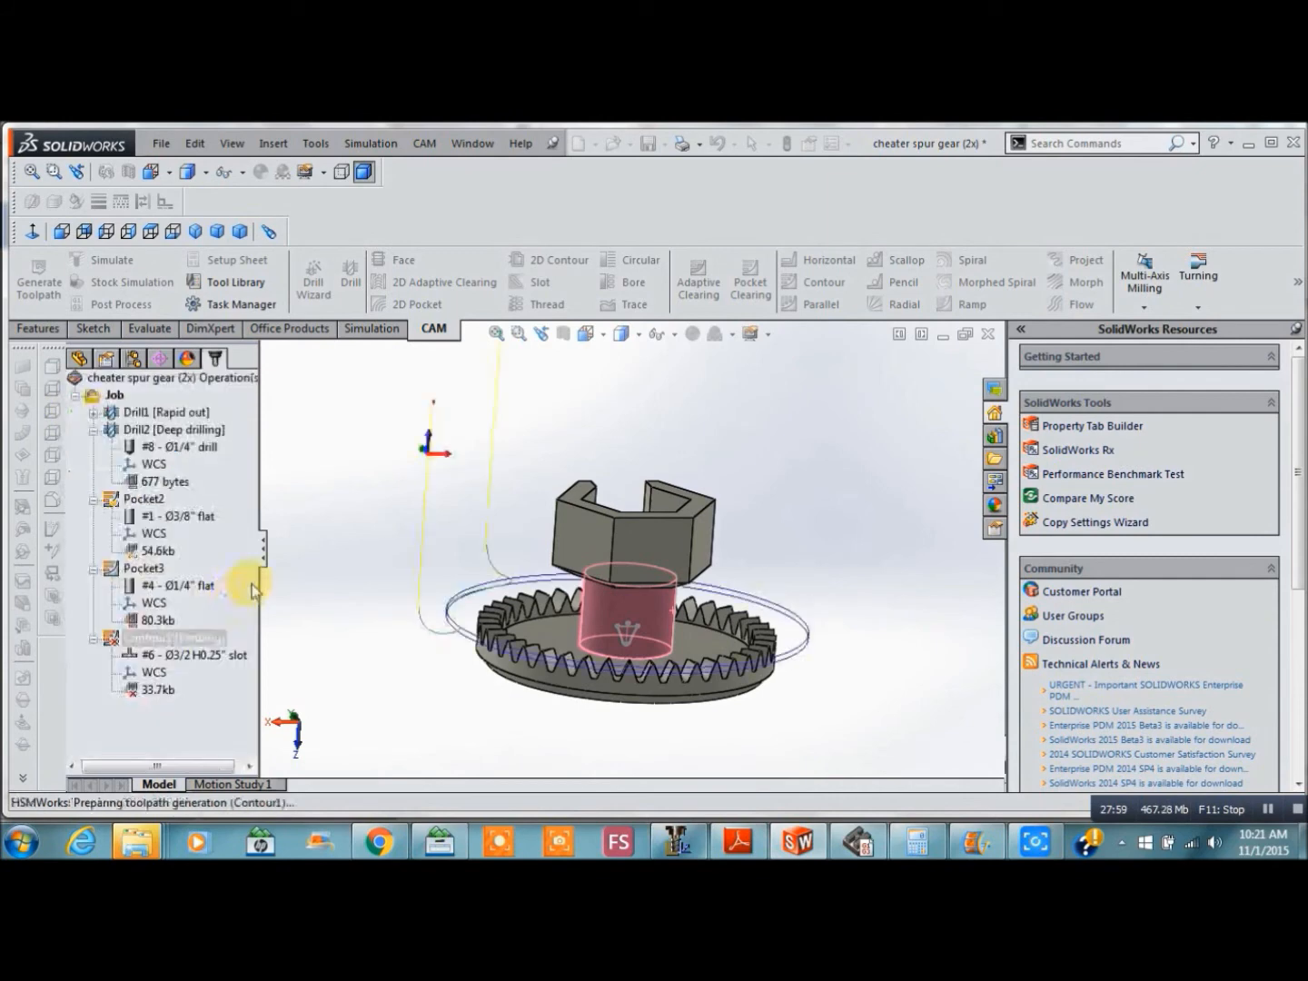
Duplicate the Contour1 operation and open the copy for editing
{"action": "right_click", "coordinate": [117, 637]}
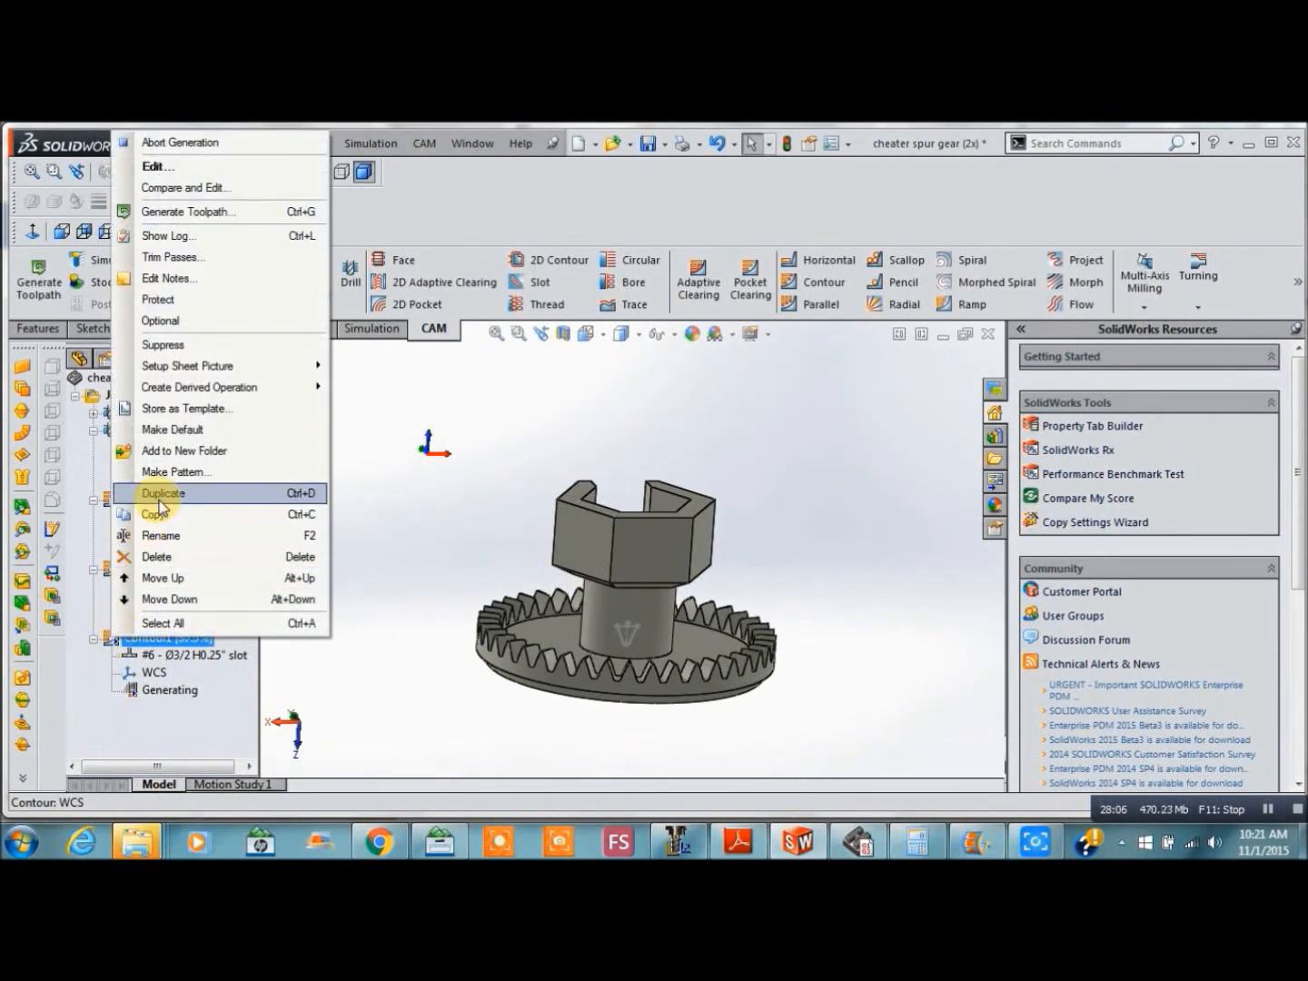
{"action": "left_click", "coordinate": [162, 495]}
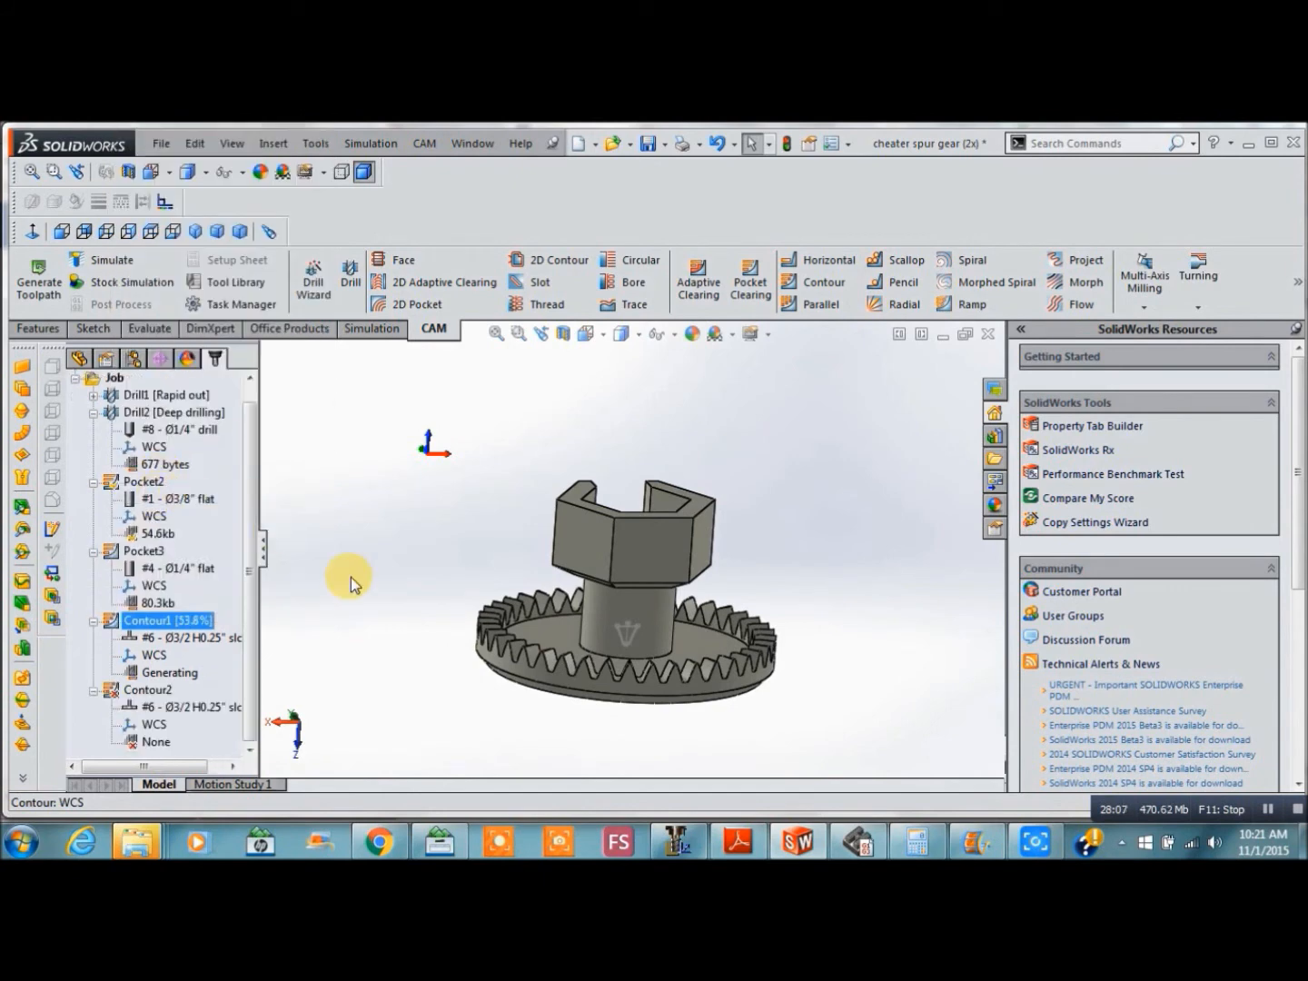
{"action": "right_click", "coordinate": [110, 692]}
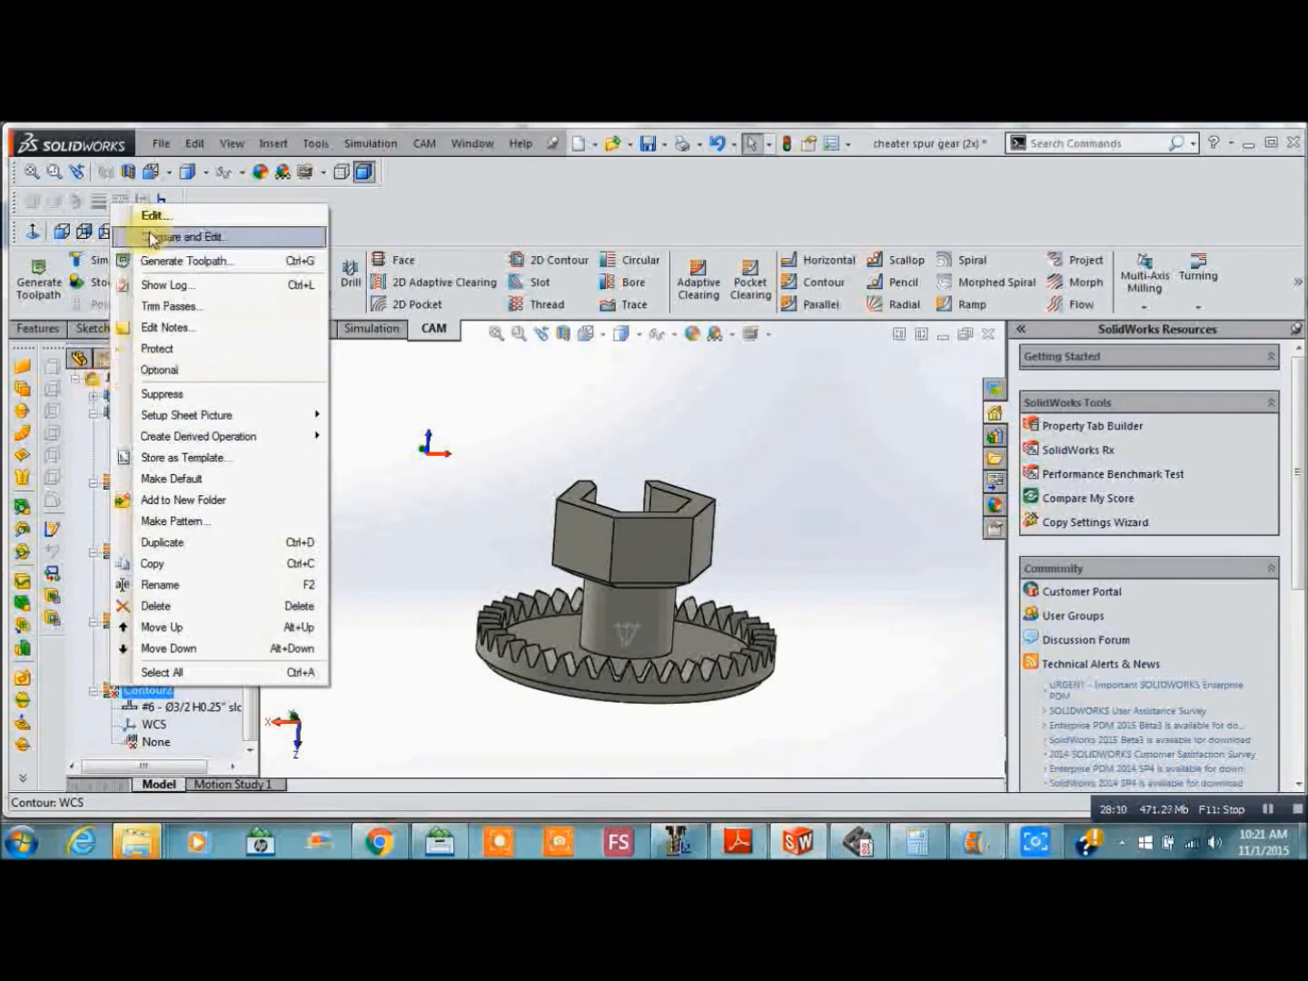
{"action": "left_click", "coordinate": [162, 219]}
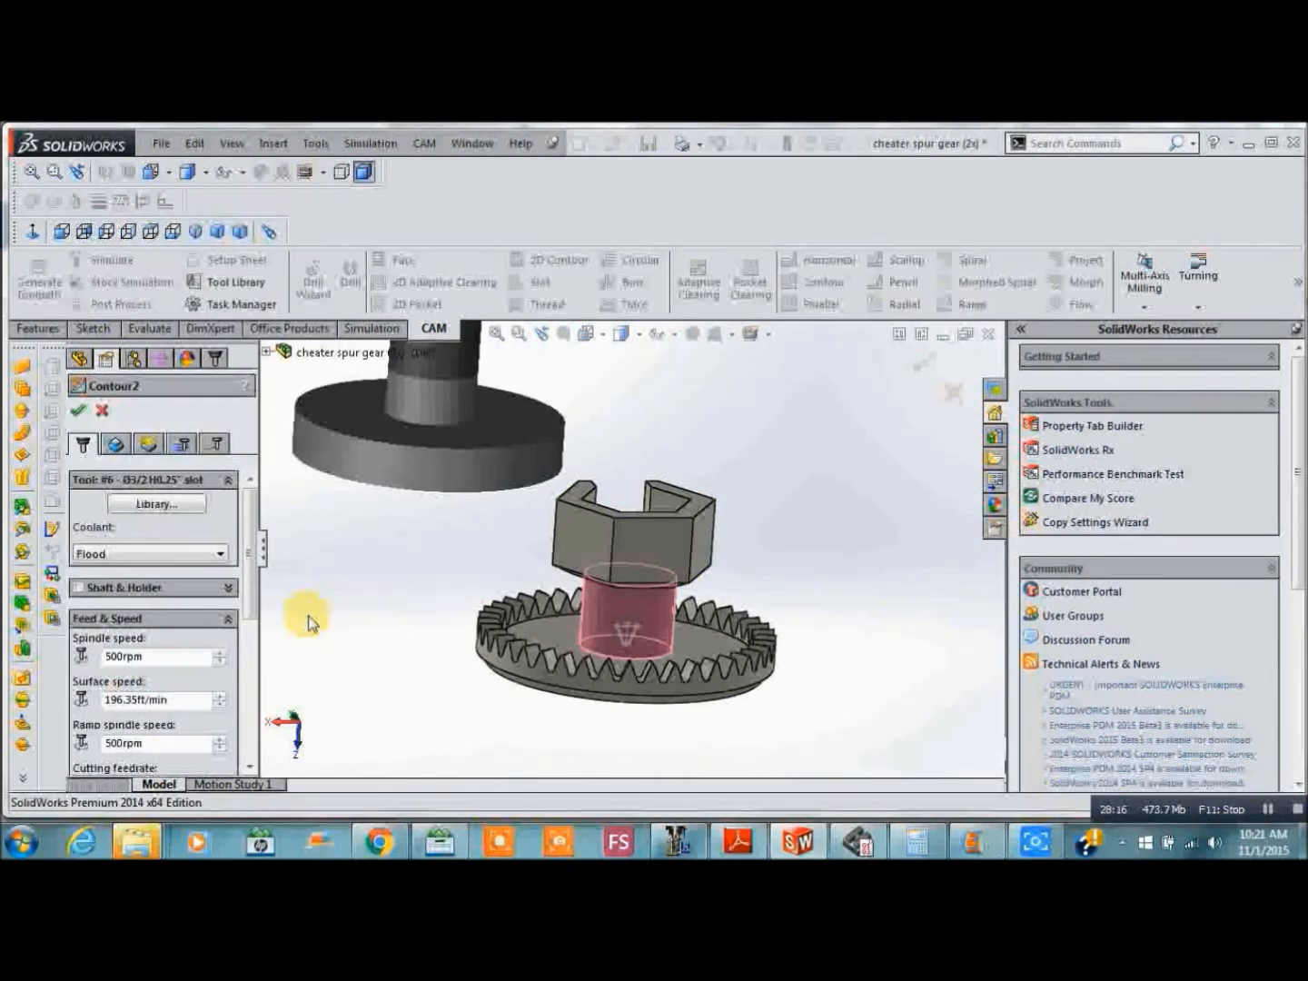
Set the radial stock to leave for Contour2 to 0.1 in and accept the operation
{"action": "left_click", "coordinate": [185, 444]}
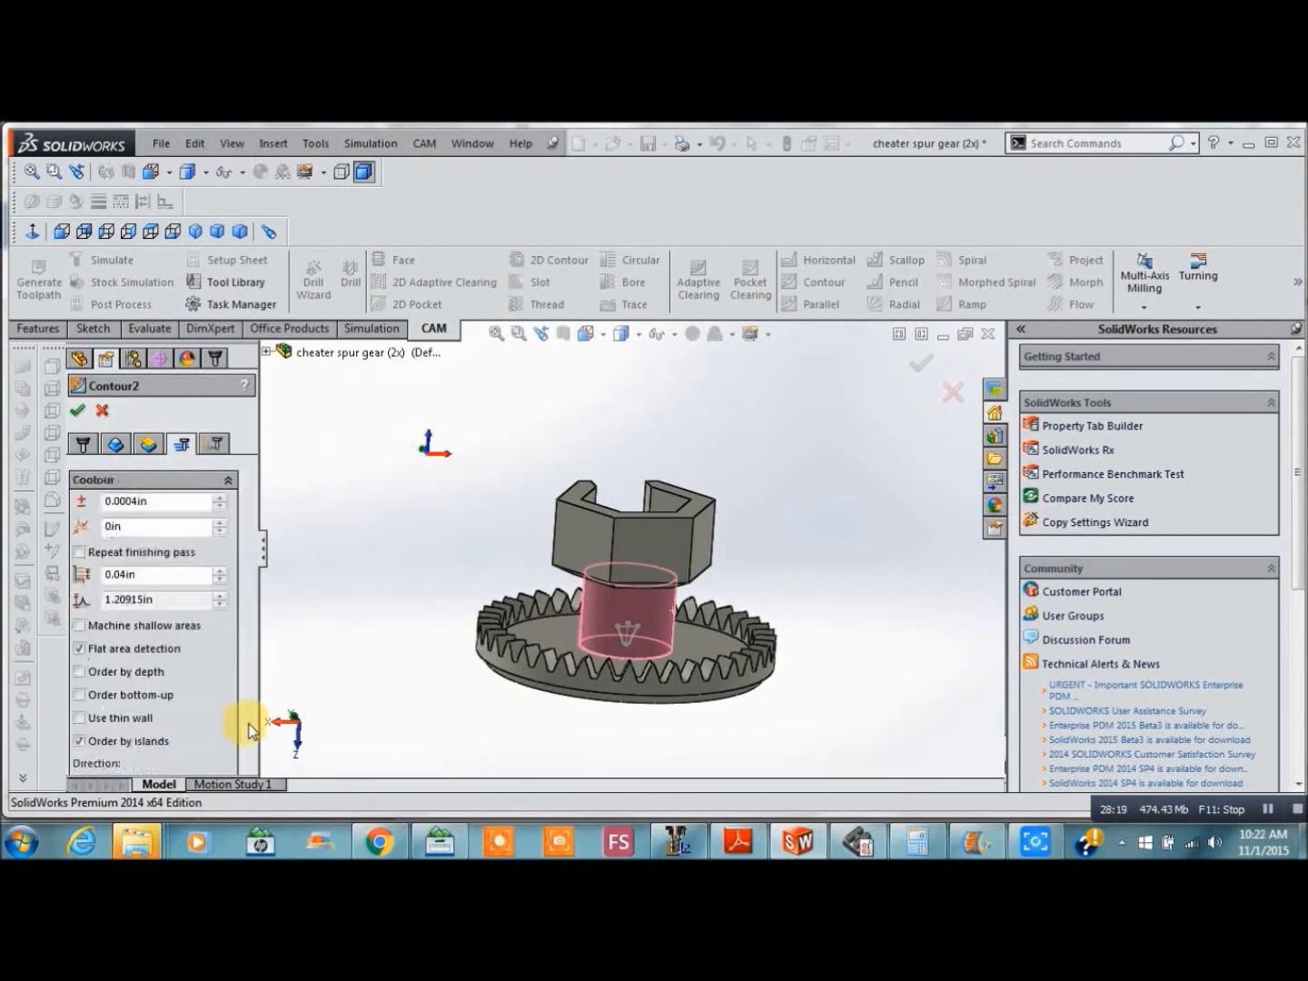
{"action": "left_click", "coordinate": [251, 725]}
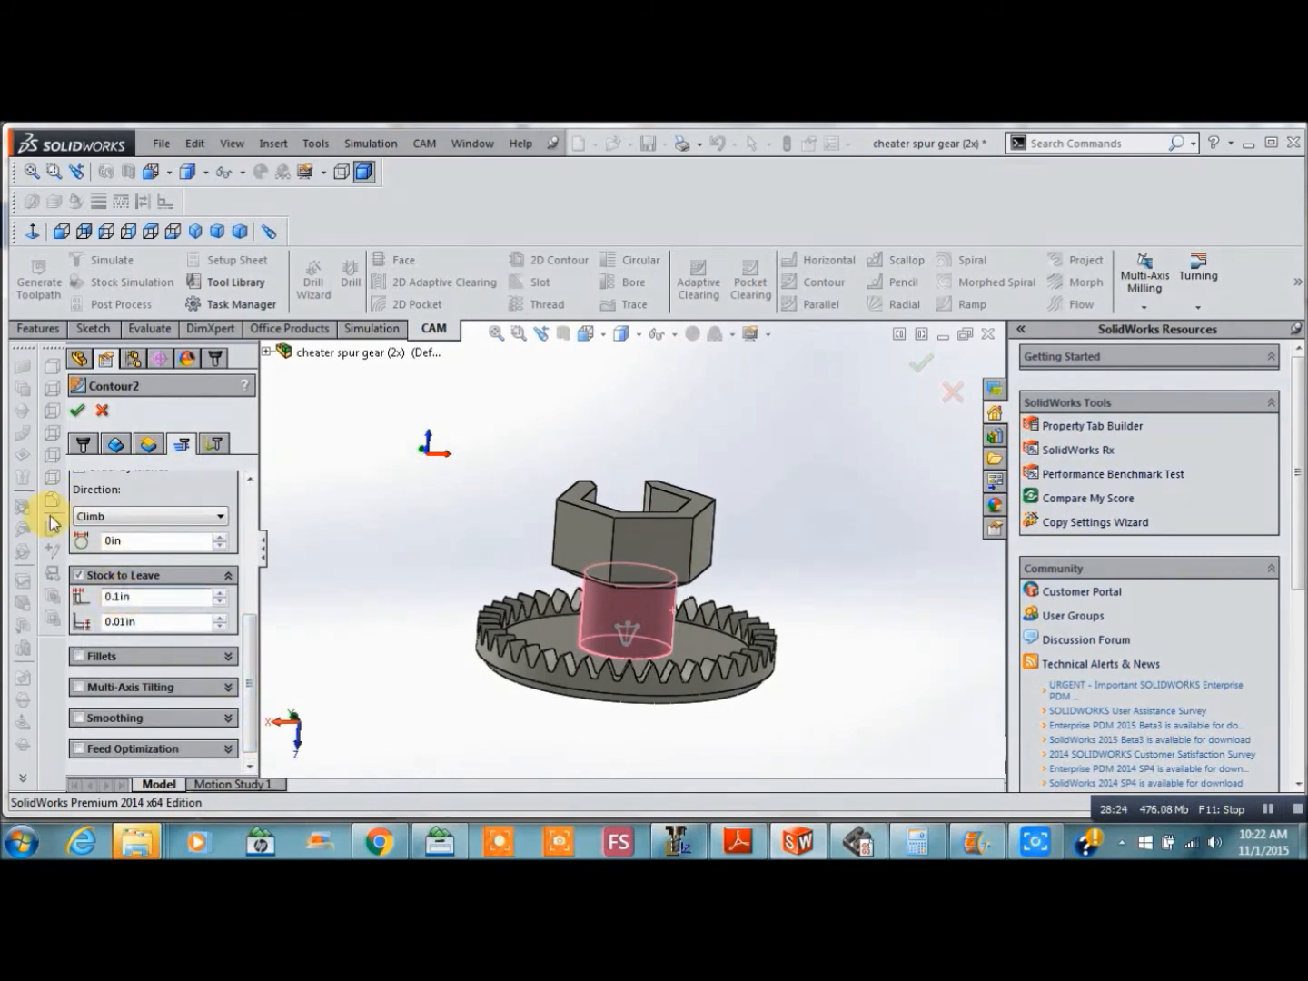
{"action": "left_click", "coordinate": [76, 409]}
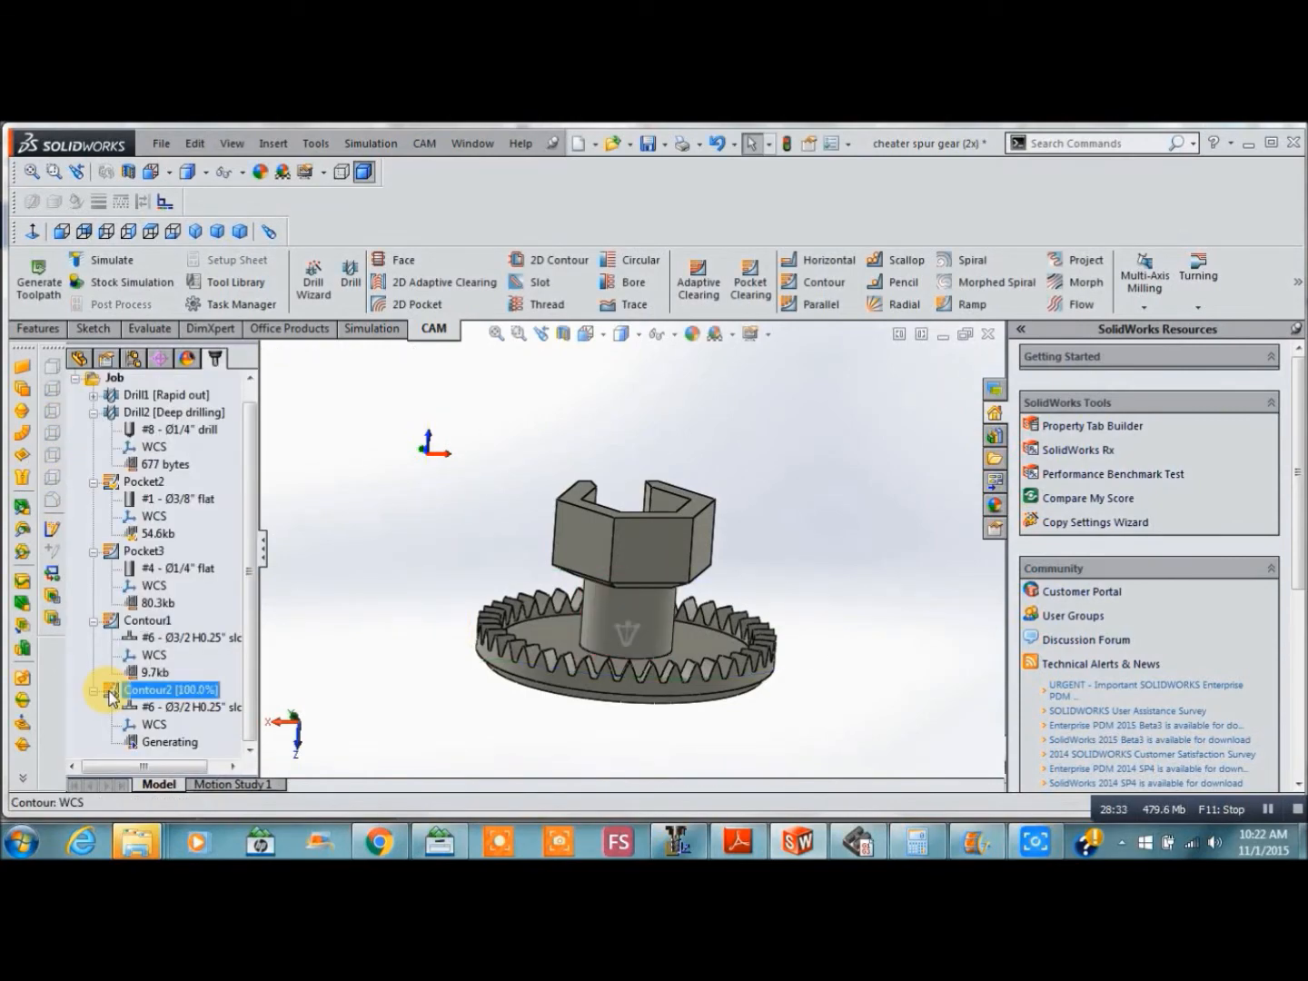
Duplicate the Contour2 operation and open its copy for editing
{"action": "right_click", "coordinate": [110, 698]}
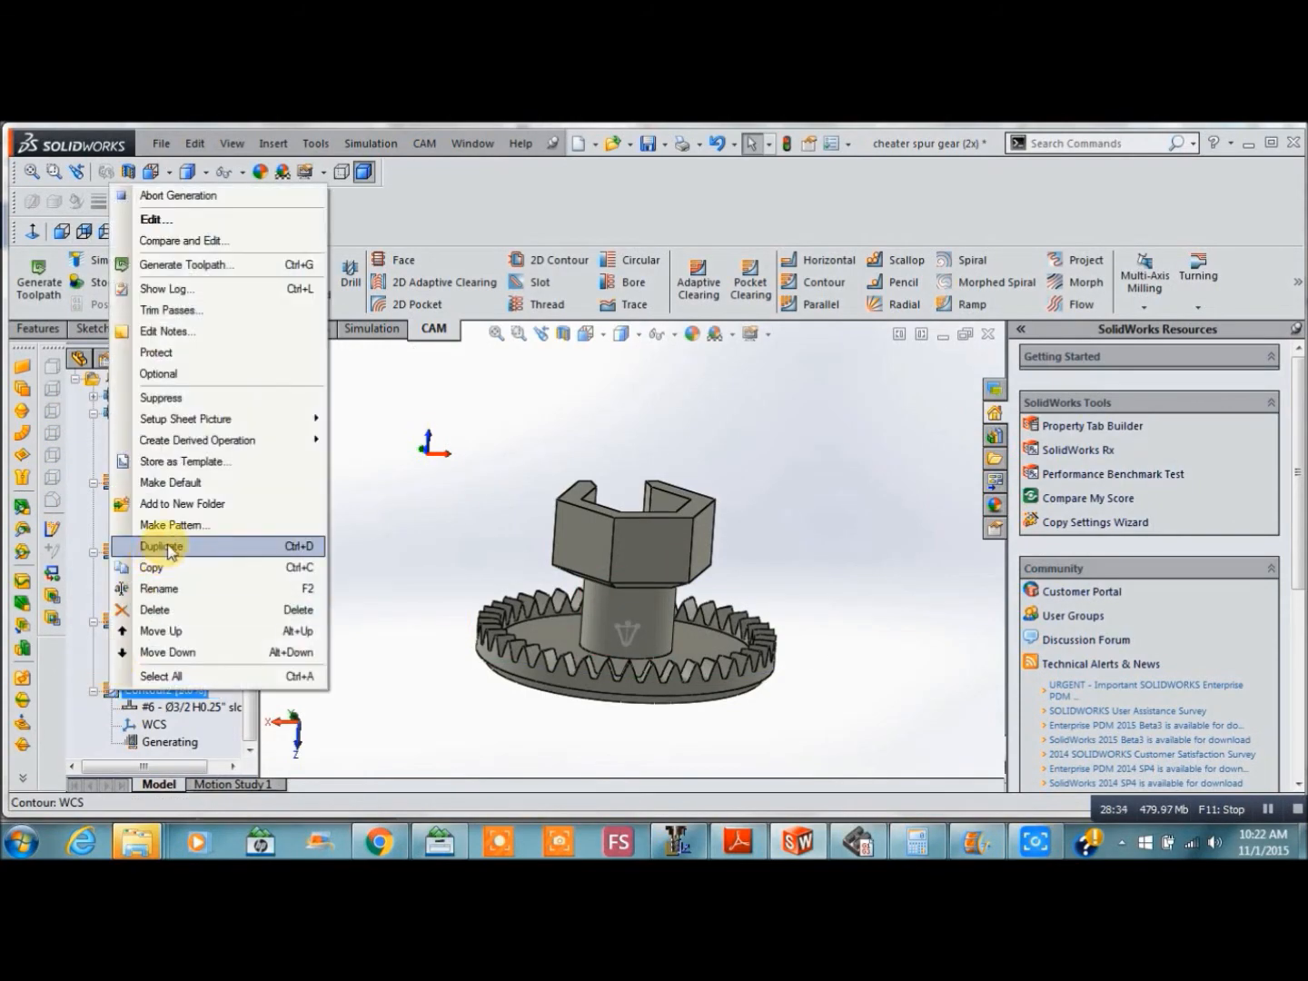
{"action": "left_click", "coordinate": [167, 543]}
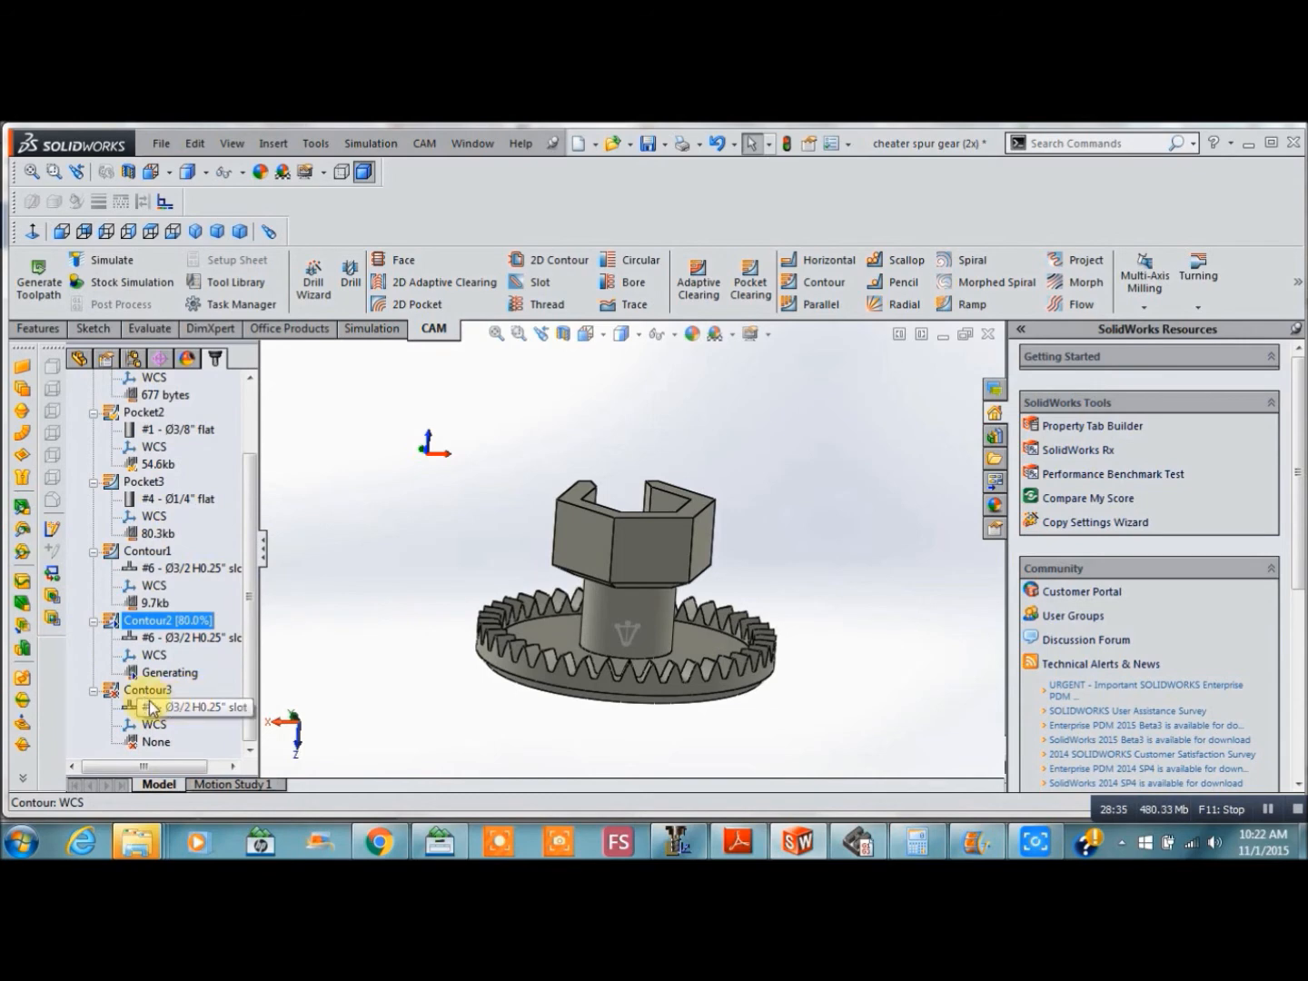
{"action": "left_click", "coordinate": [110, 692]}
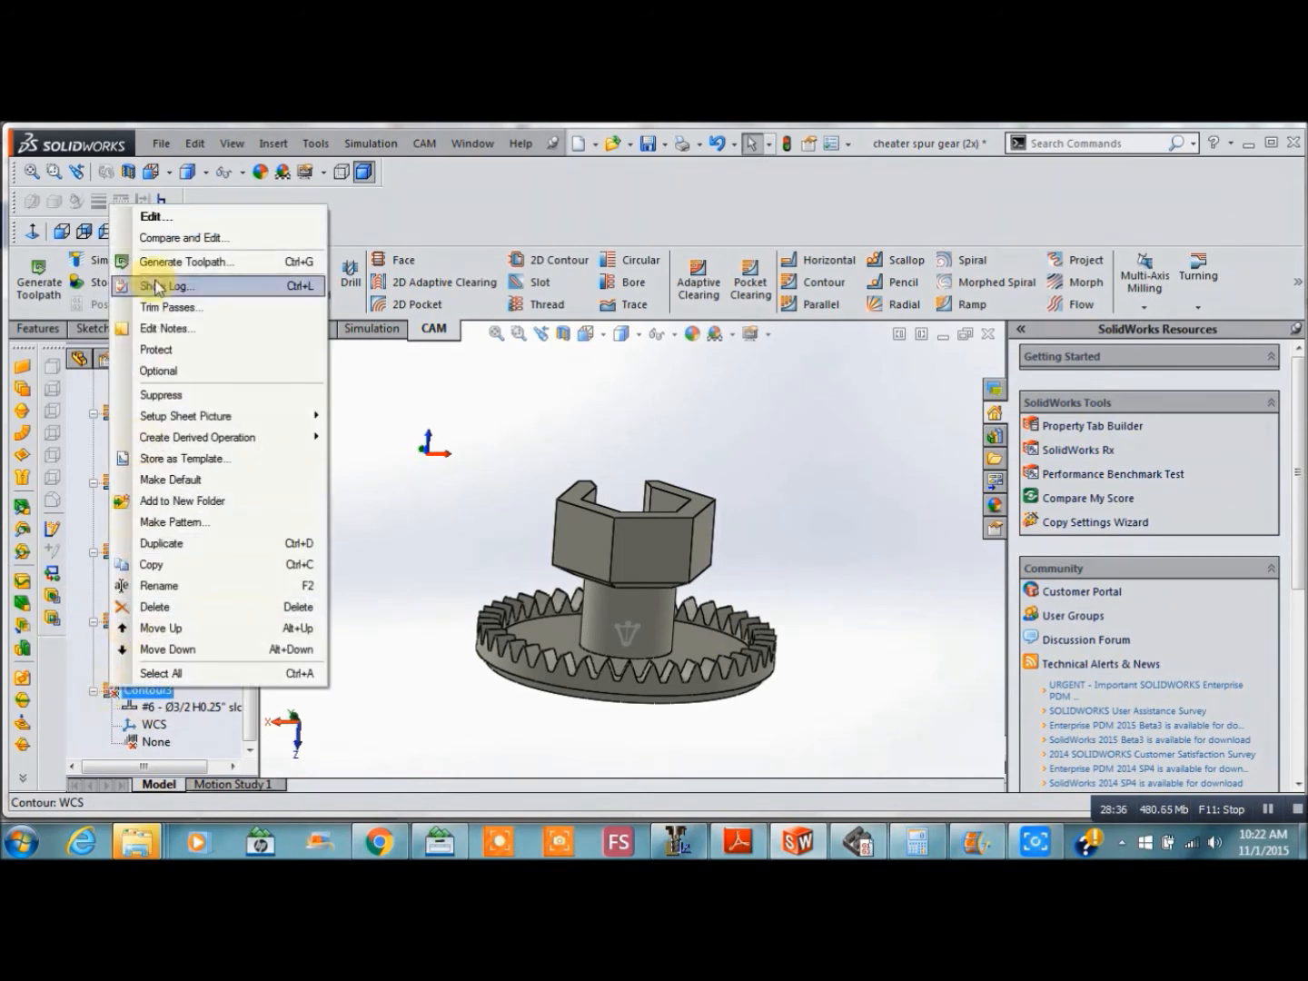
{"action": "left_click", "coordinate": [151, 217]}
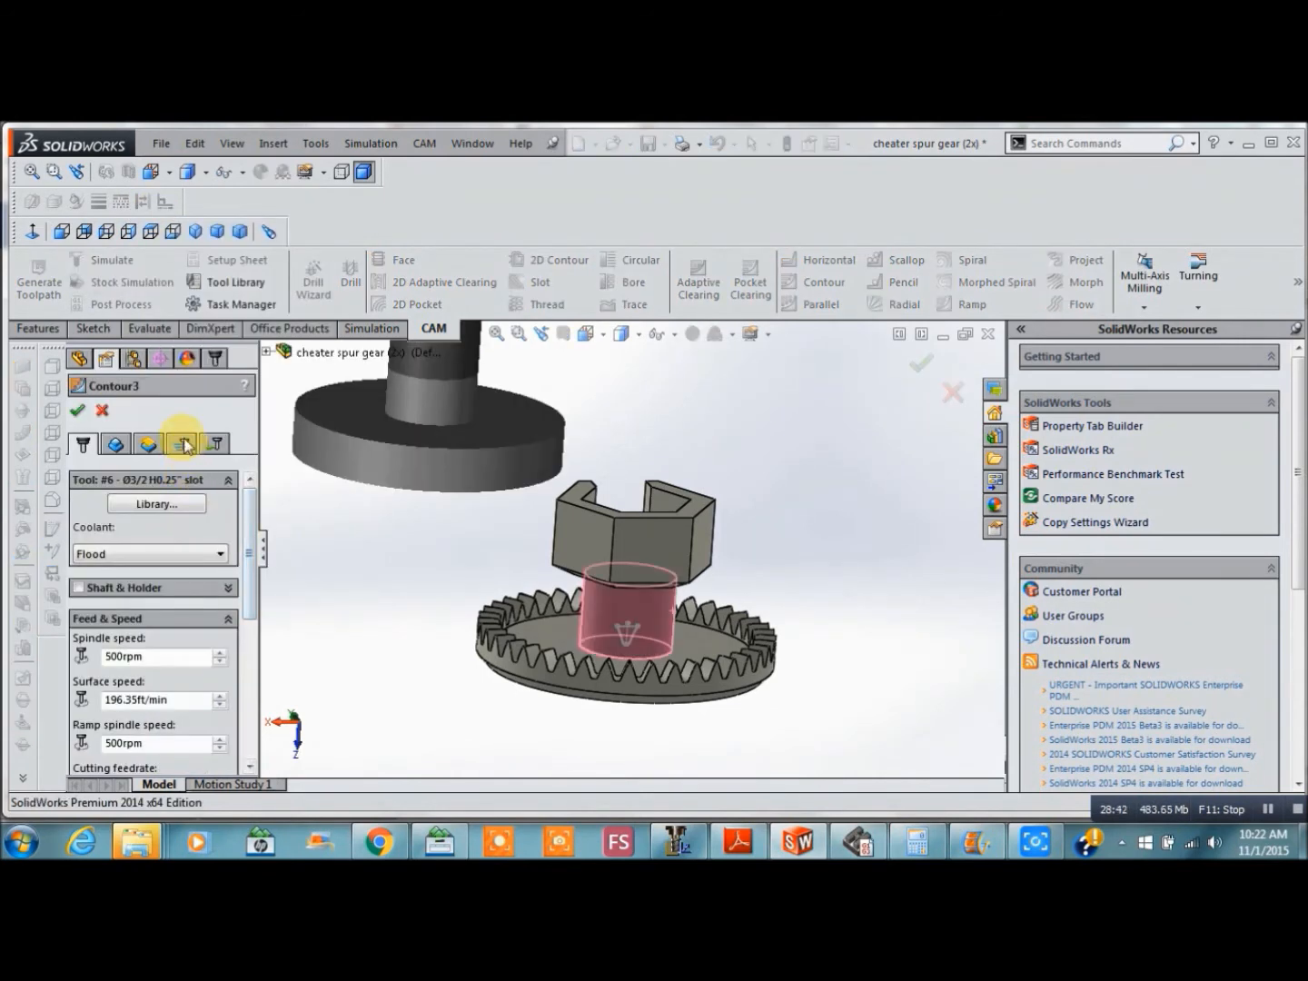
Set the radial stock to leave for Contour3 to 0.05 in and accept the operation
{"action": "left_click", "coordinate": [185, 446]}
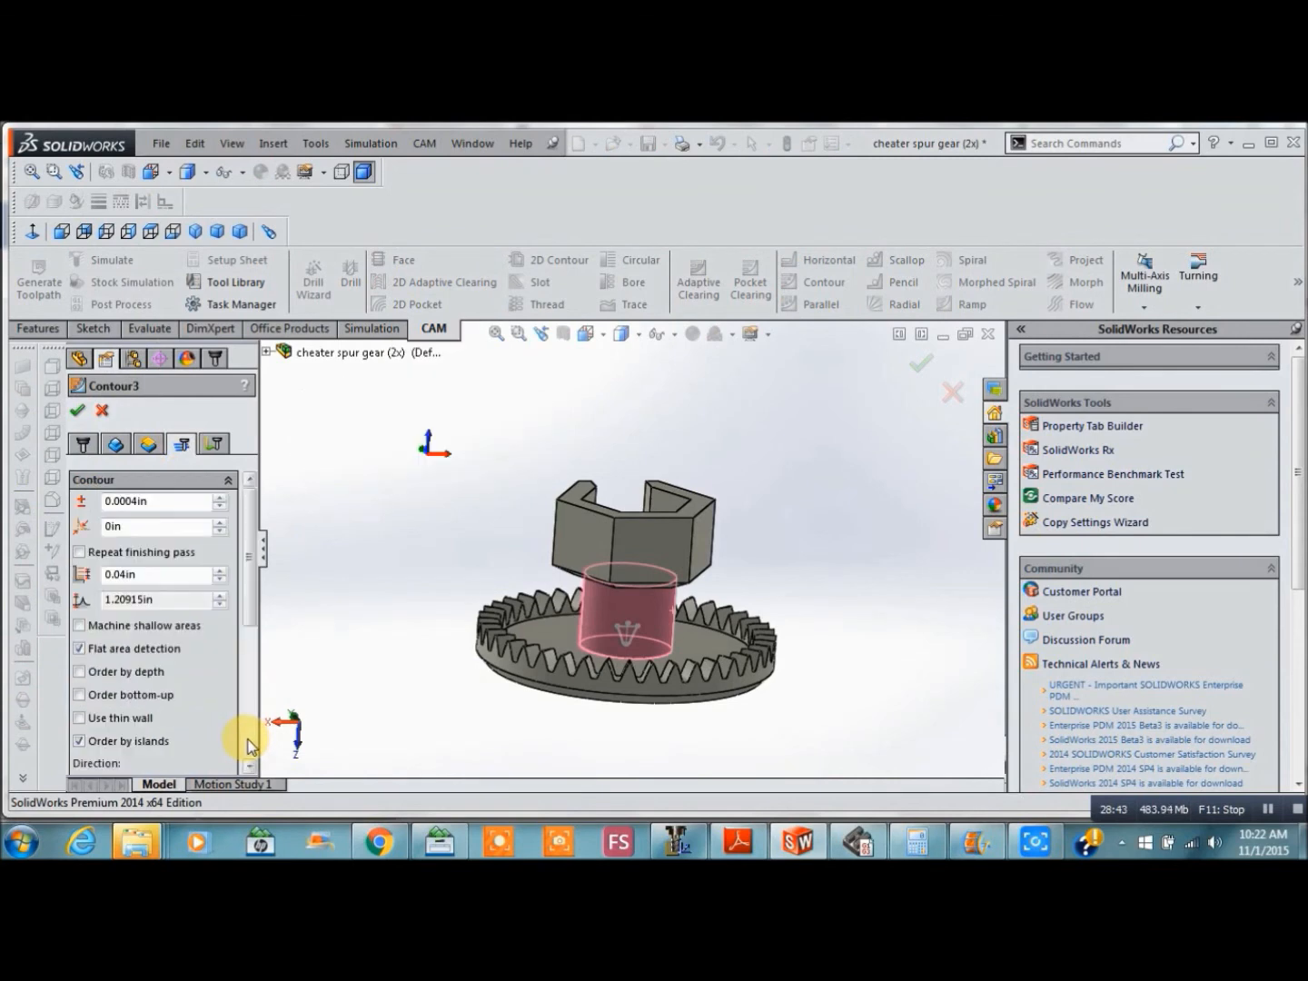
{"action": "scroll", "coordinate": [251, 745], "scroll_direction": "down", "scroll_amount": 5}
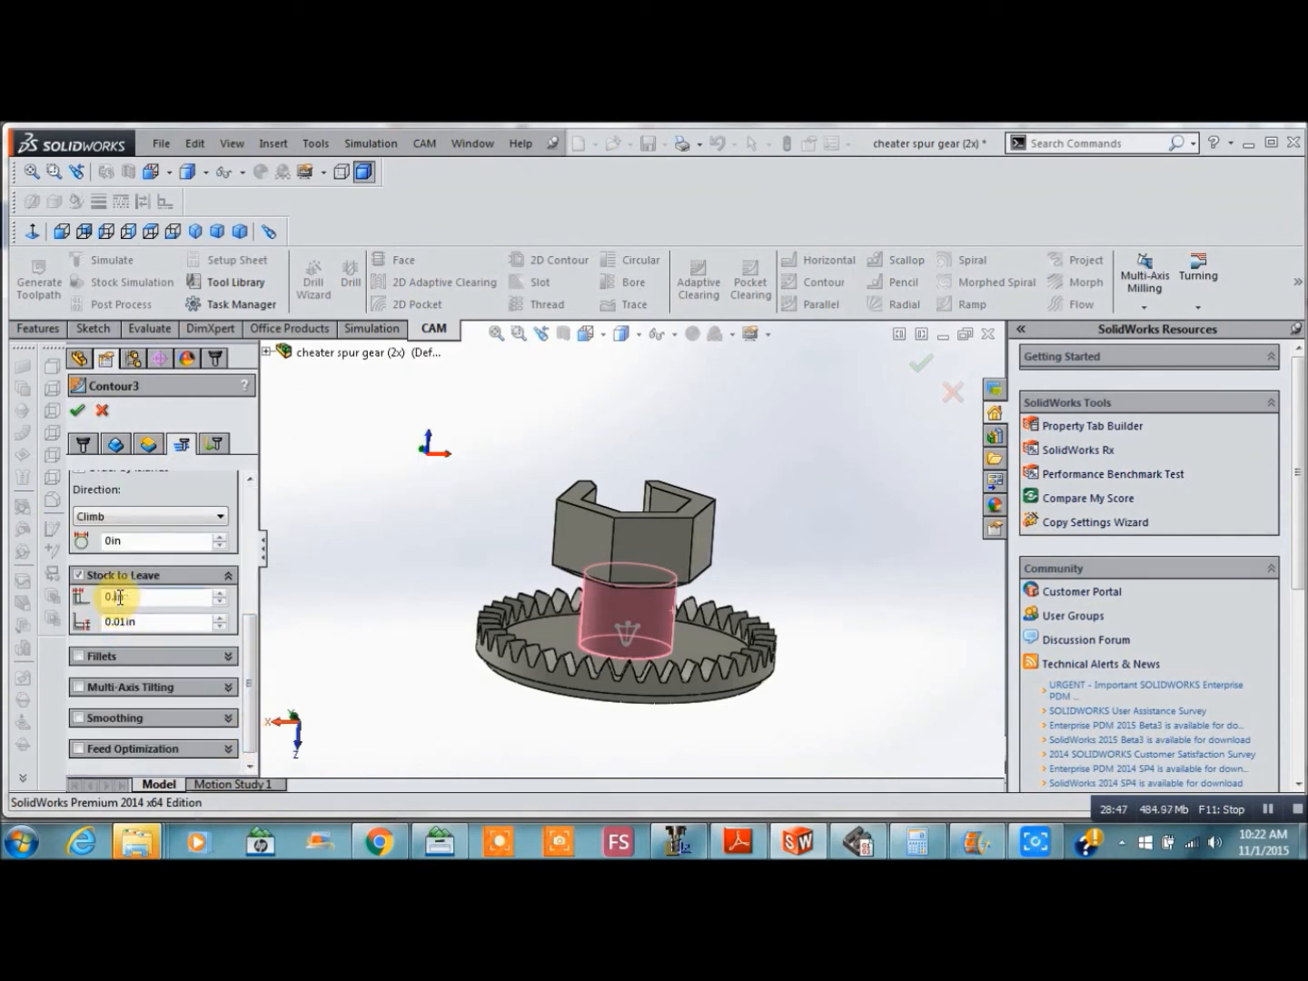
{"action": "type", "text": "05"}
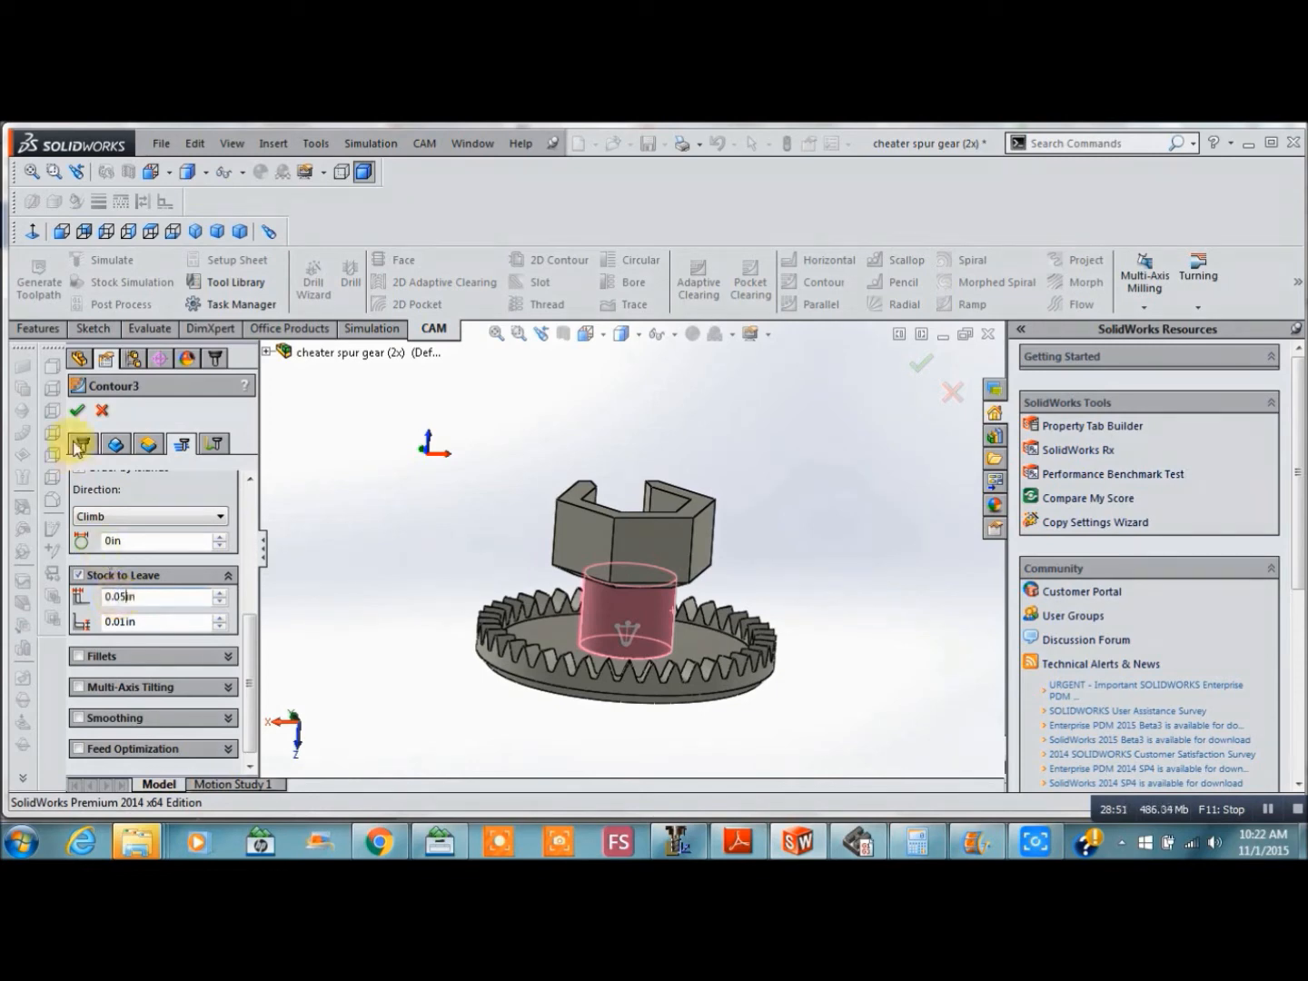
{"action": "left_click", "coordinate": [80, 413]}
Duplicate the Contour3 operation and open its copy for editing
{"action": "right_click", "coordinate": [110, 683]}
{"action": "left_click", "coordinate": [163, 546]}
{"action": "right_click", "coordinate": [112, 693]}
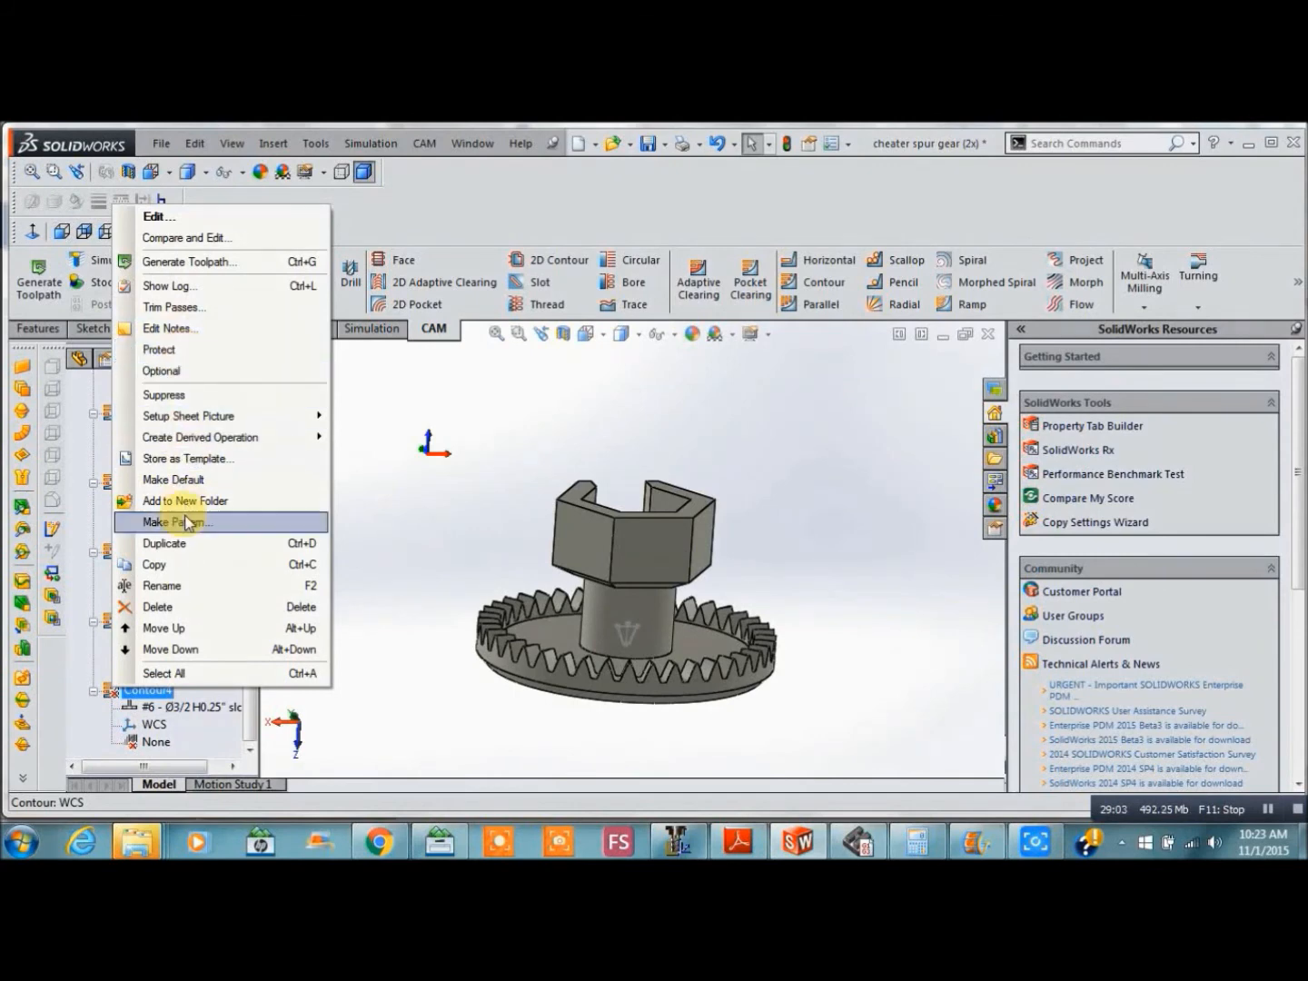
{"action": "left_click", "coordinate": [192, 217]}
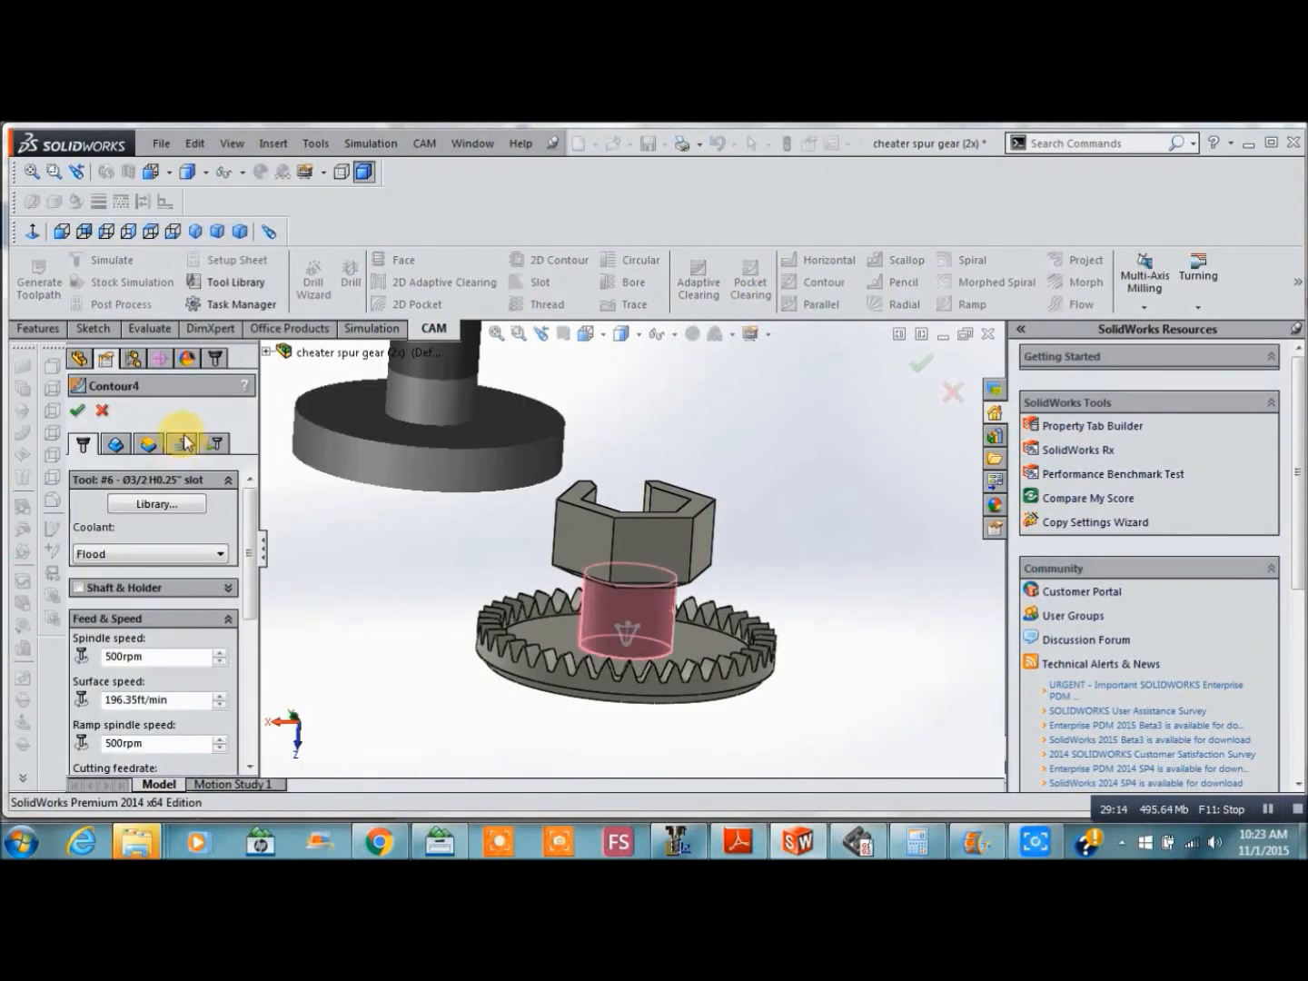
Set the radial stock to leave for Contour4 to 0.01 in and accept the operation
{"action": "left_click", "coordinate": [184, 445]}
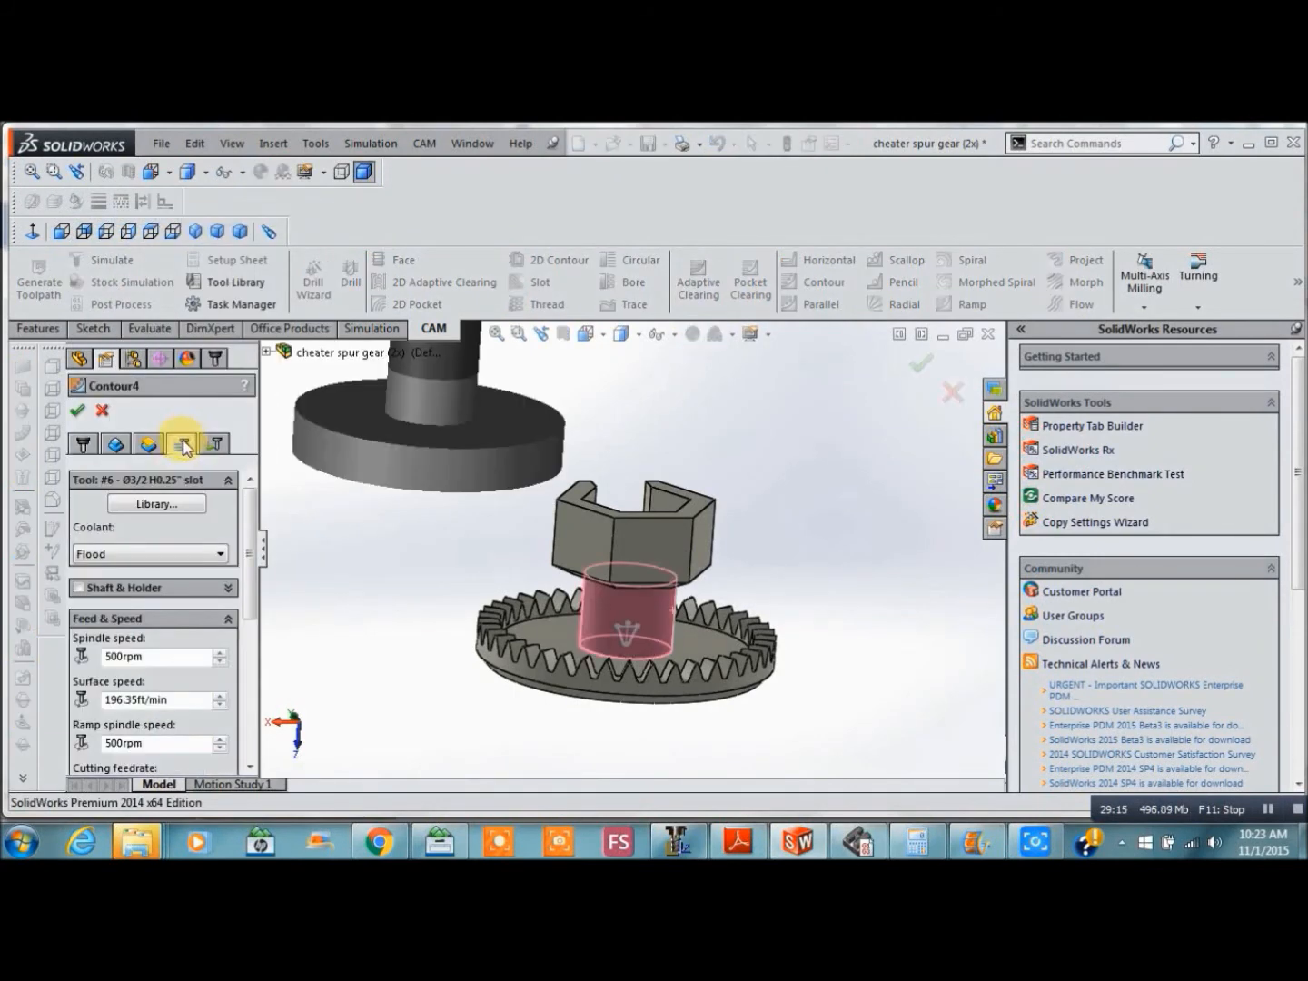
{"action": "left_click", "coordinate": [248, 741]}
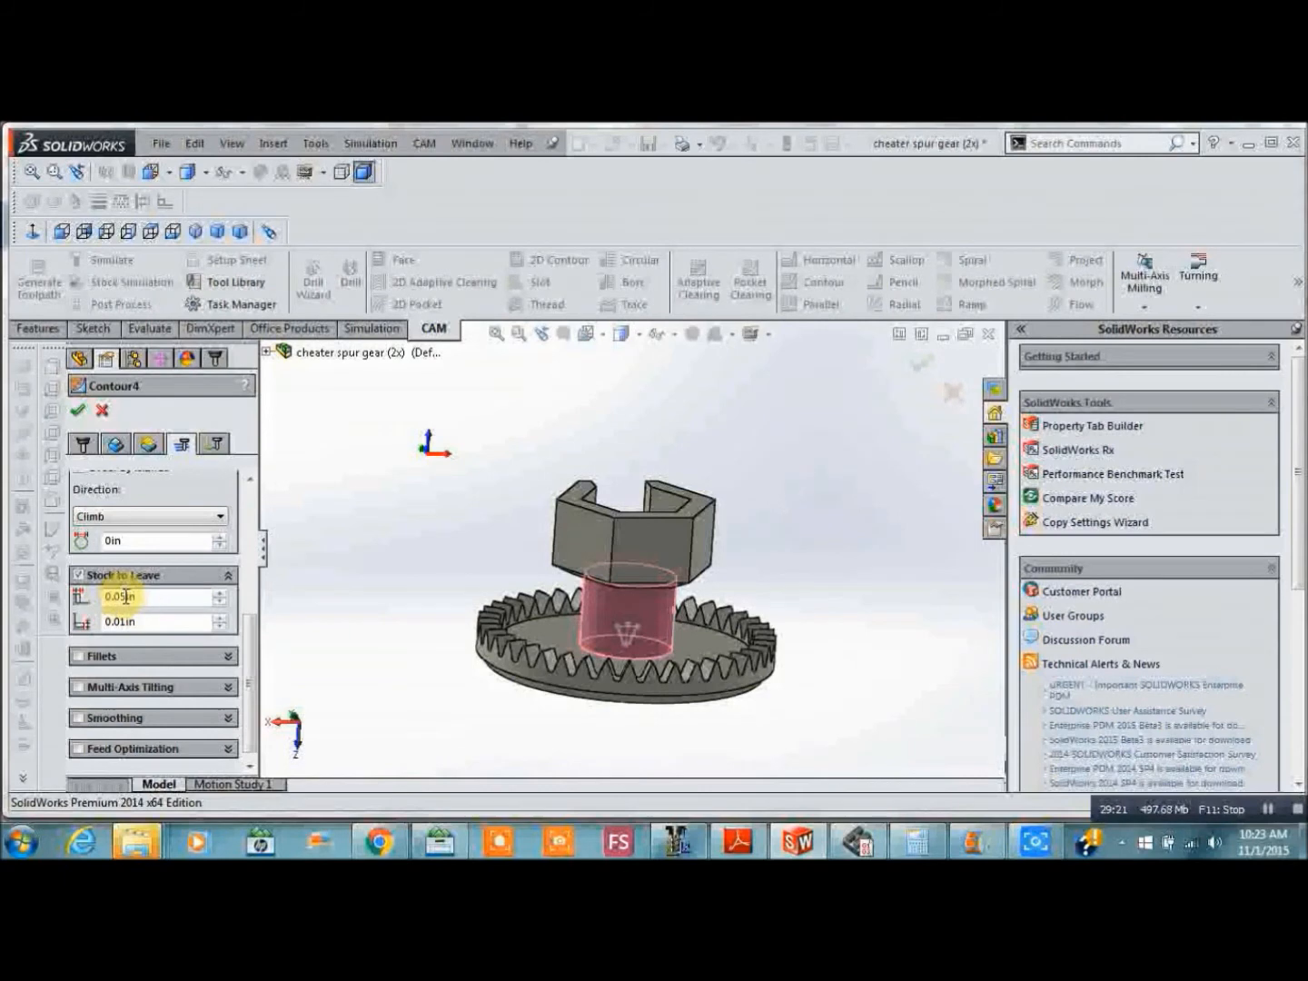
{"action": "type", "text": "1in"}
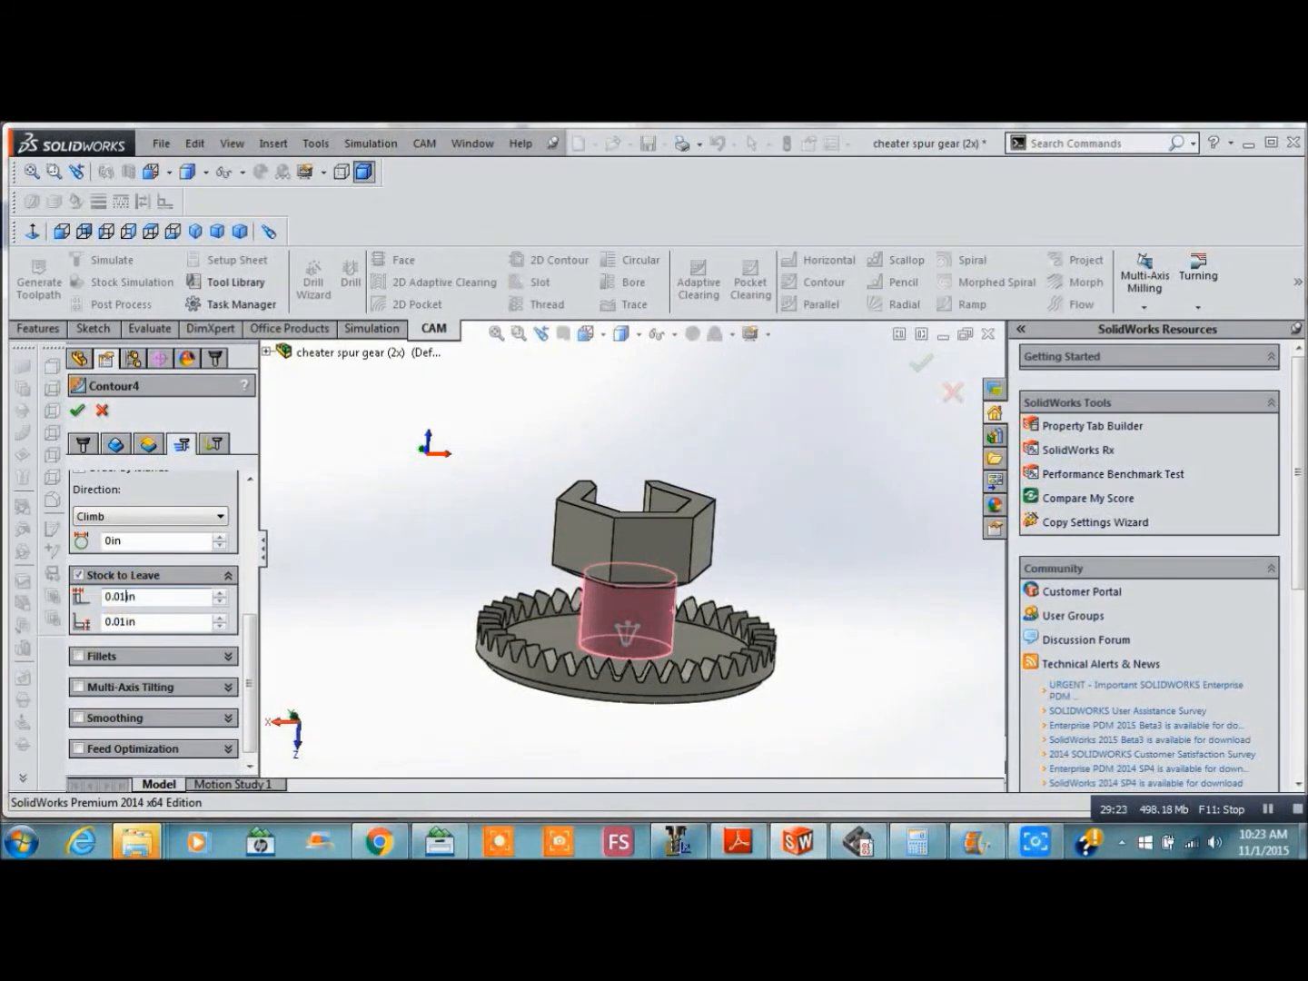
{"action": "left_click", "coordinate": [78, 409]}
Duplicate the Contour4 operation and open its copy for editing
{"action": "right_click", "coordinate": [111, 692]}
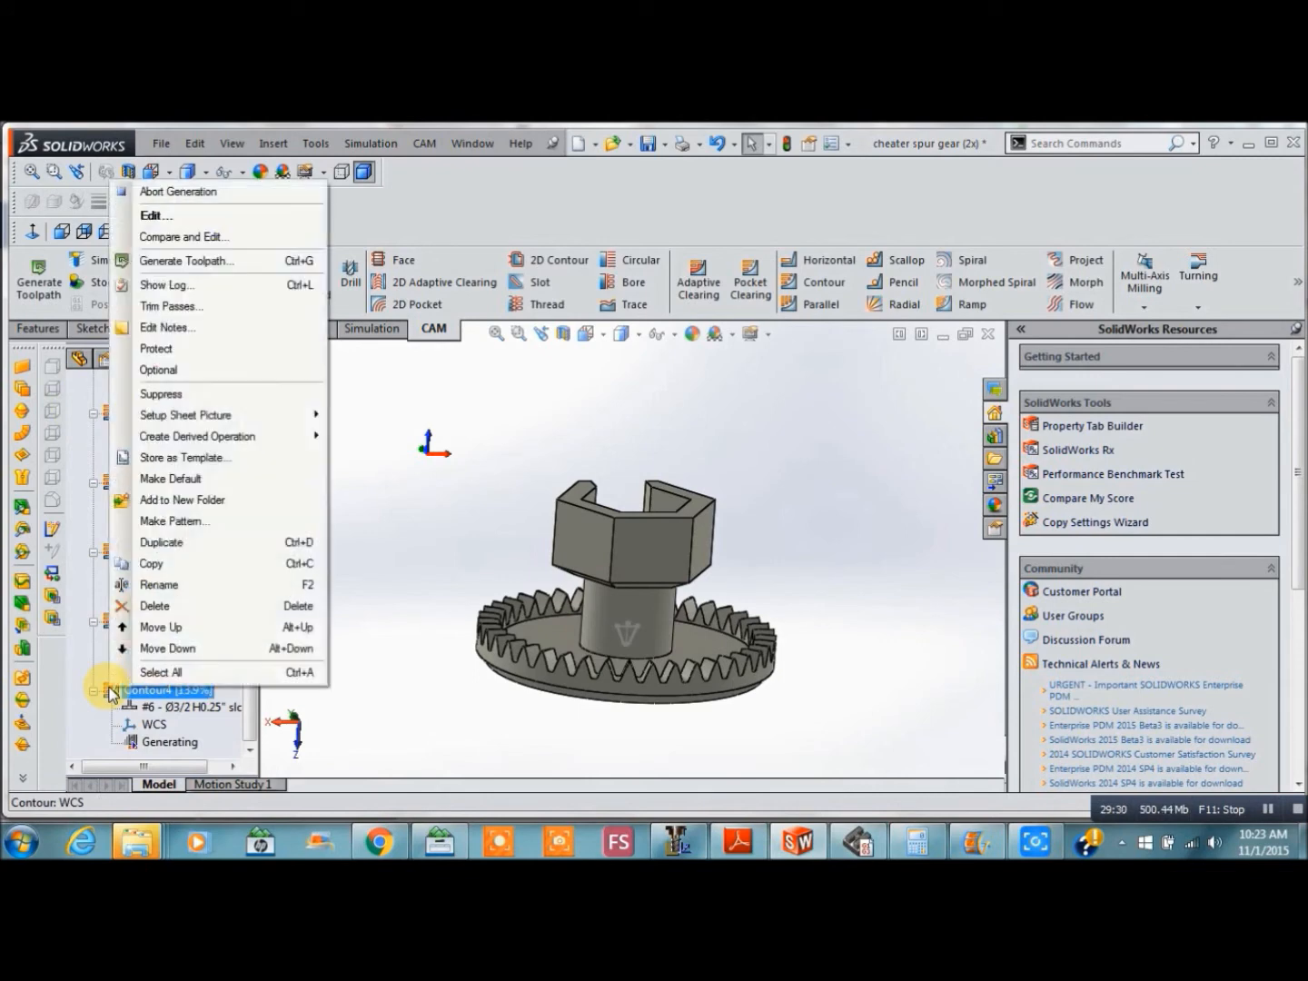
{"action": "left_click", "coordinate": [164, 545]}
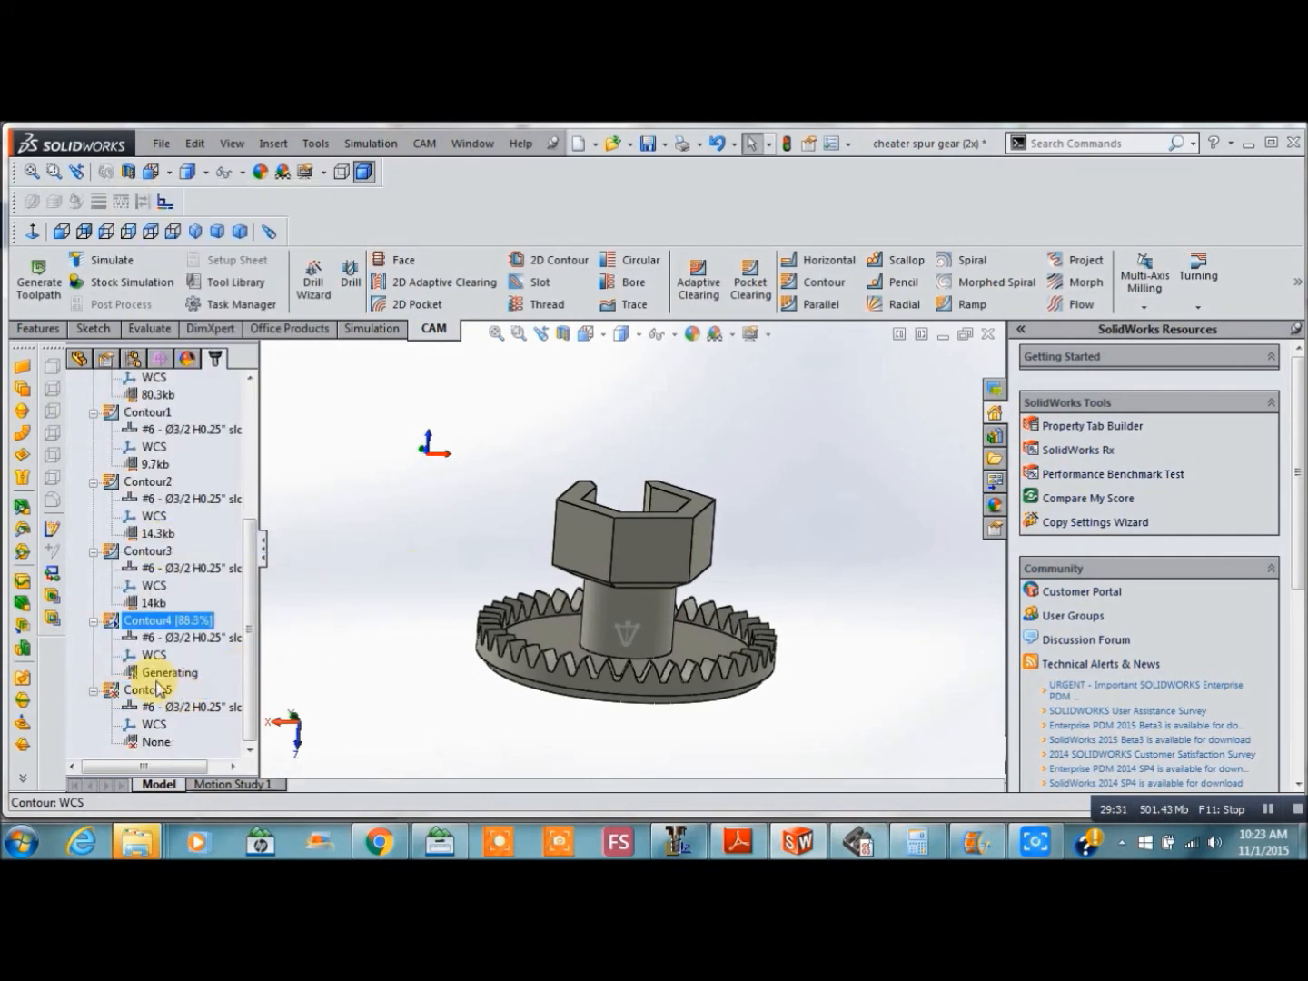
{"action": "left_click", "coordinate": [115, 691]}
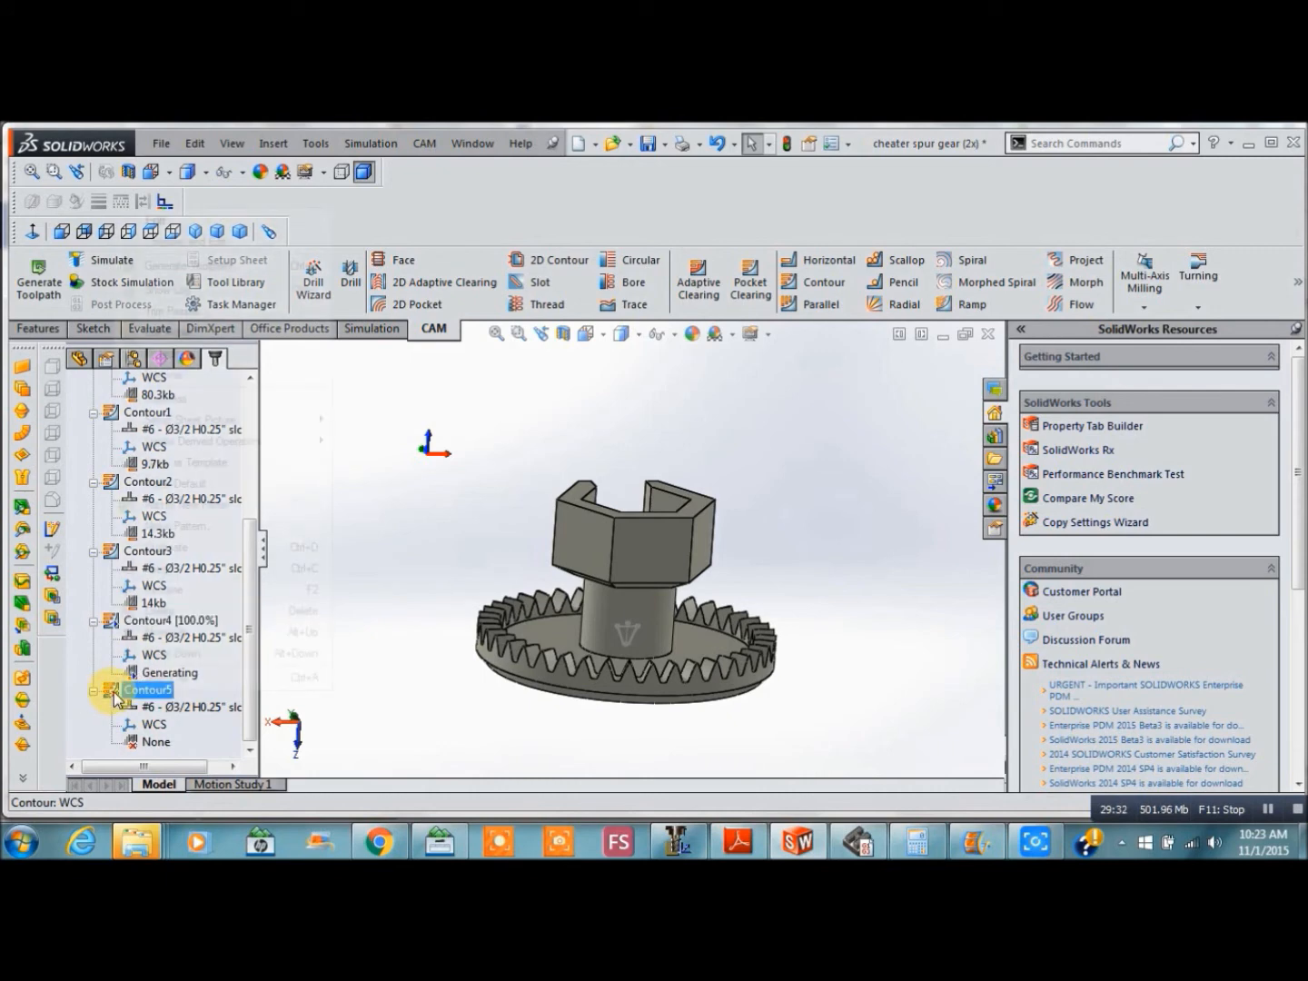
{"action": "right_click", "coordinate": [112, 691]}
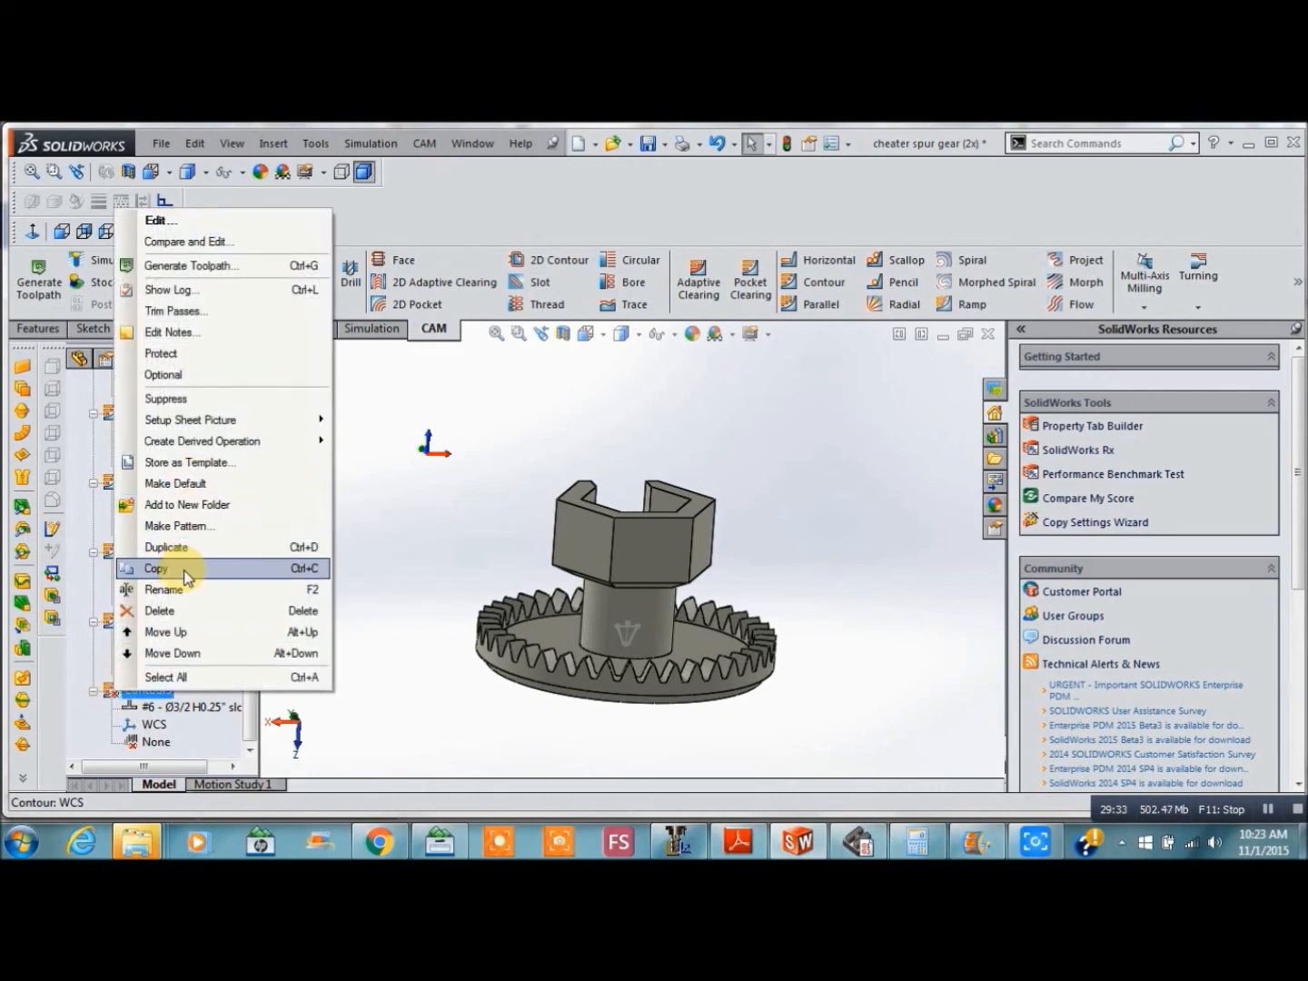
{"action": "left_click", "coordinate": [202, 220]}
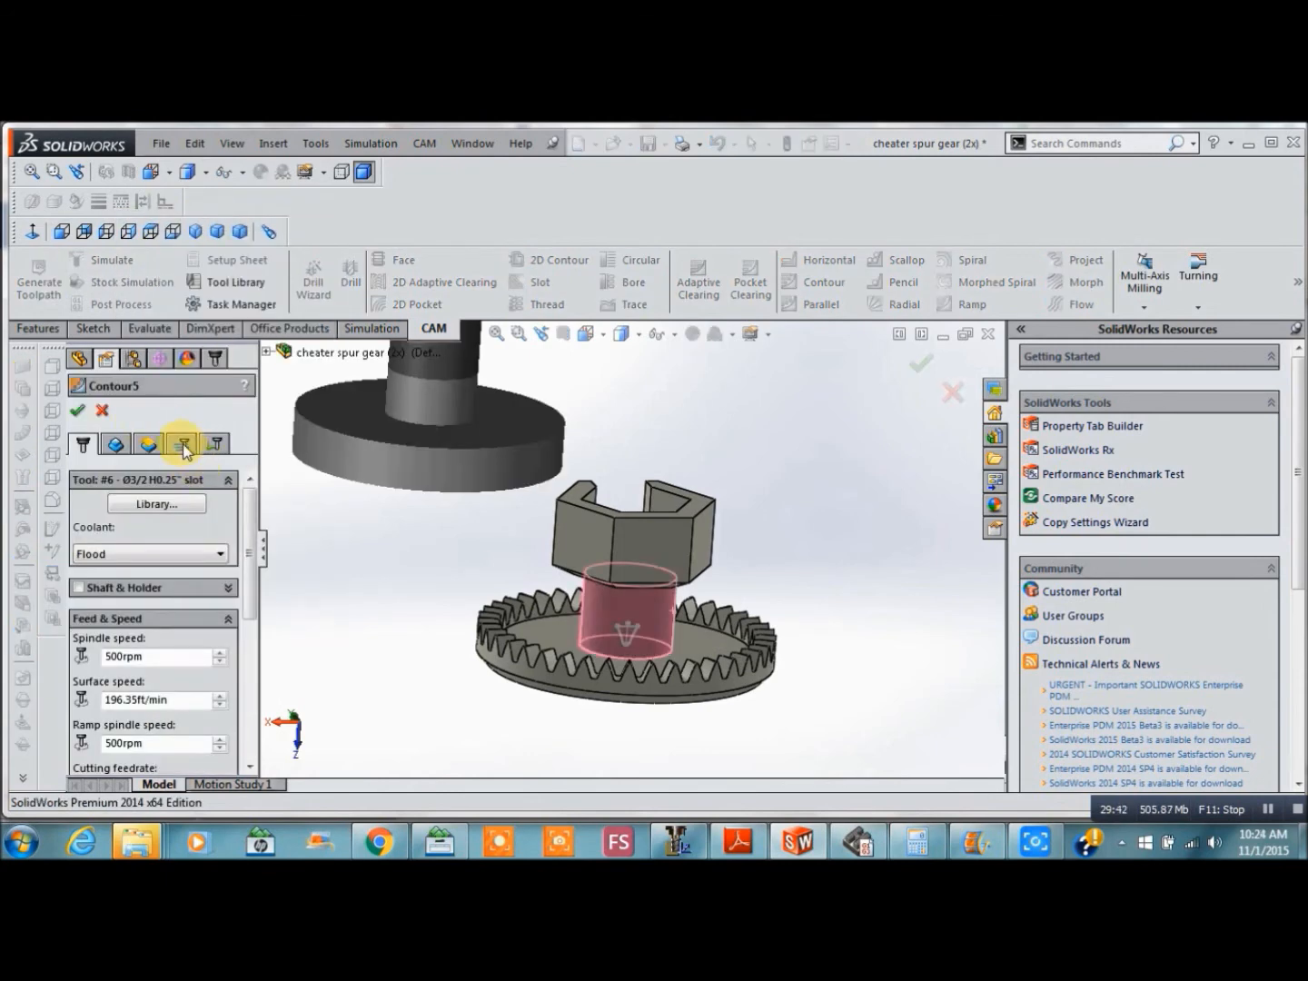
Disable stock to leave for Contour5 and accept the operation
{"action": "left_click", "coordinate": [251, 743]}
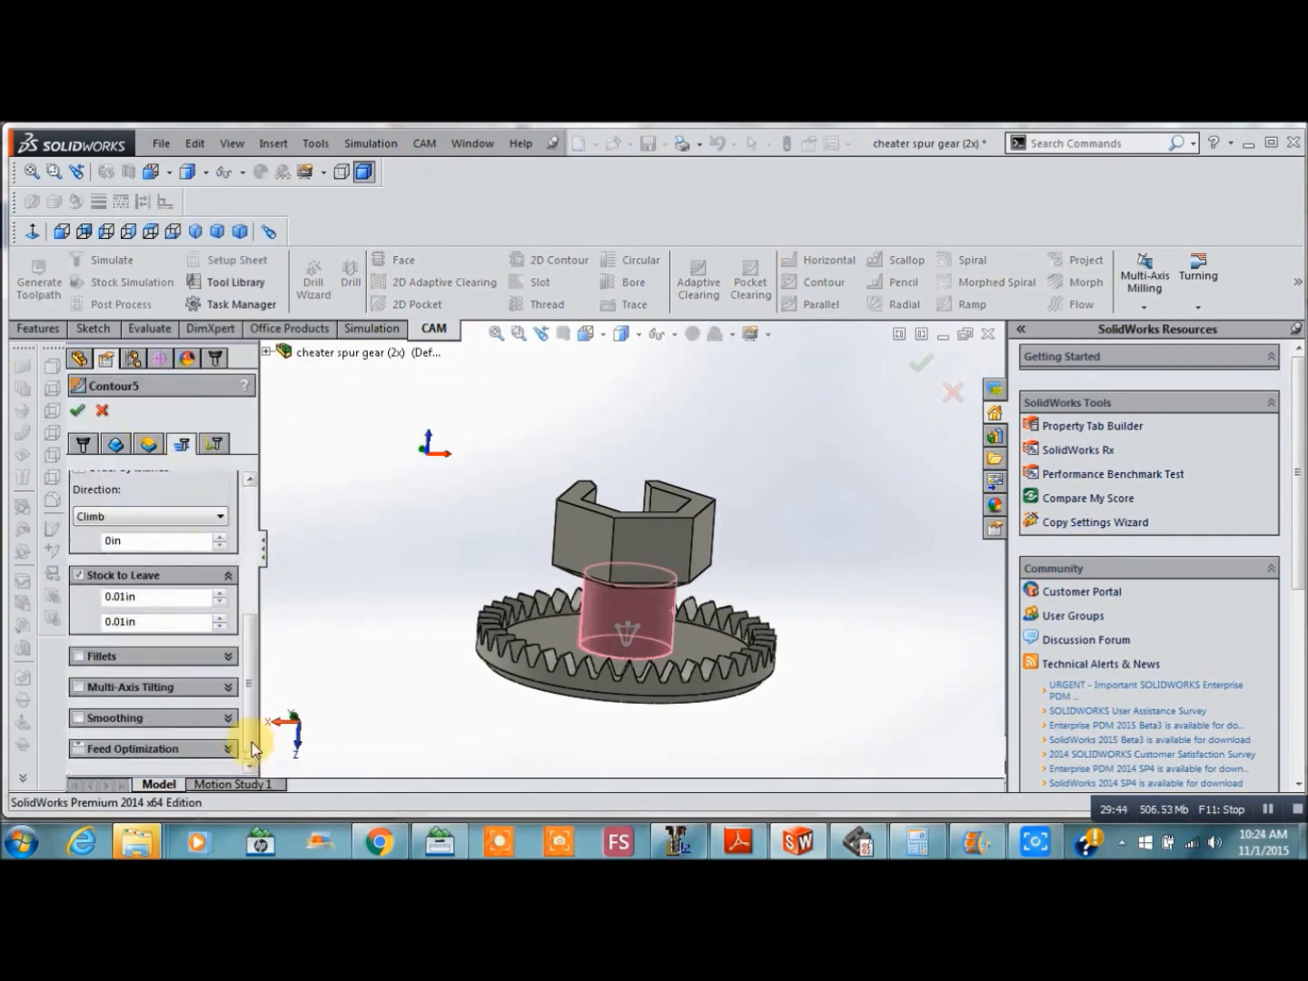
{"action": "left_click", "coordinate": [78, 576]}
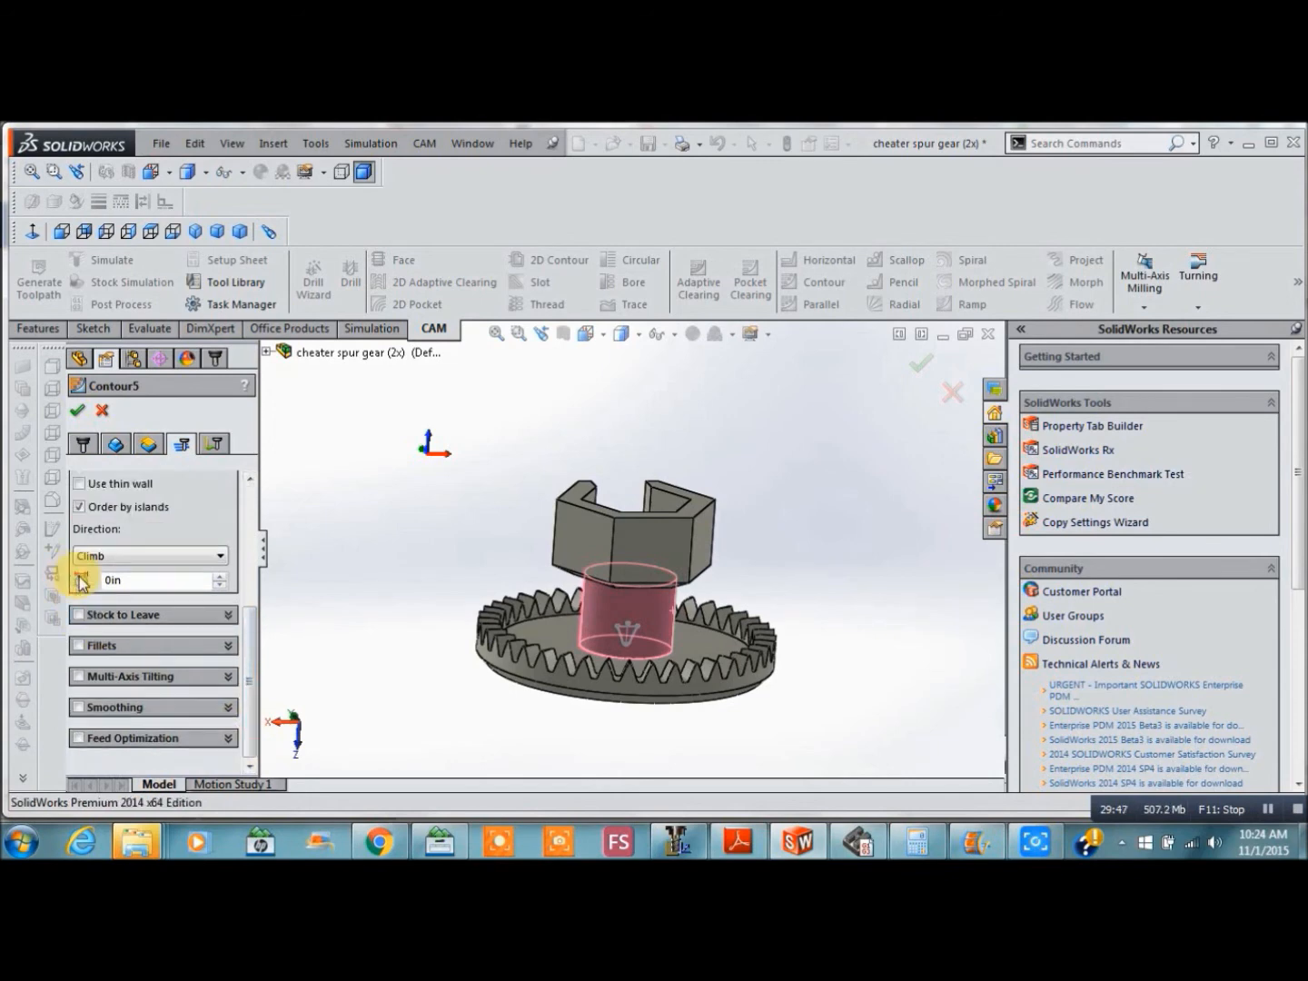
{"action": "left_click", "coordinate": [77, 412]}
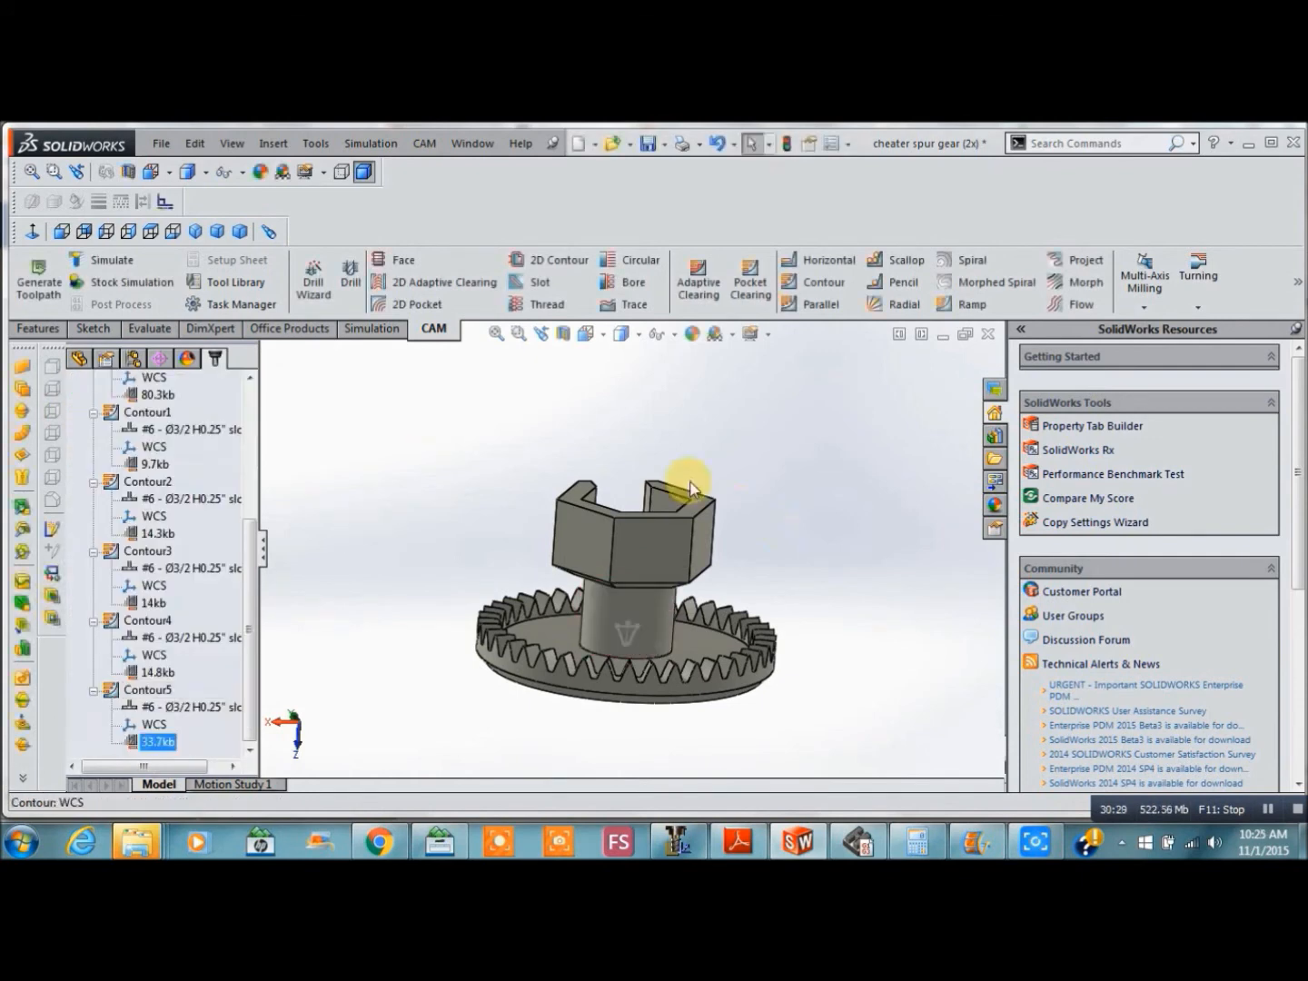
Start a 2D Contour operation with the #4 Ø1/4" flat mill and select the outer circular edge below the gear teeth as its contour
{"action": "left_click", "coordinate": [521, 262]}
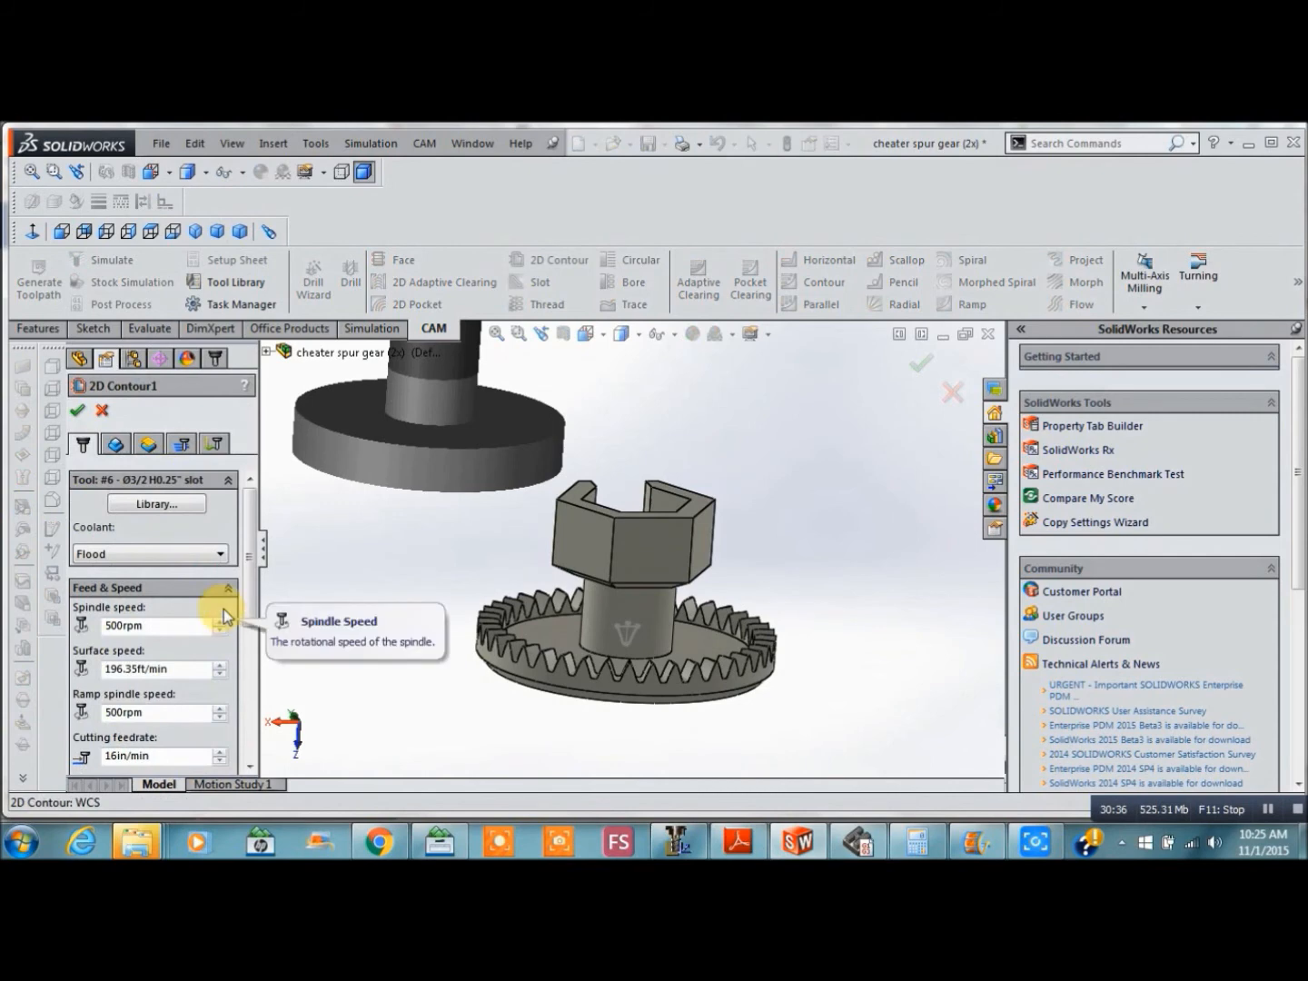
{"action": "left_click", "coordinate": [156, 505]}
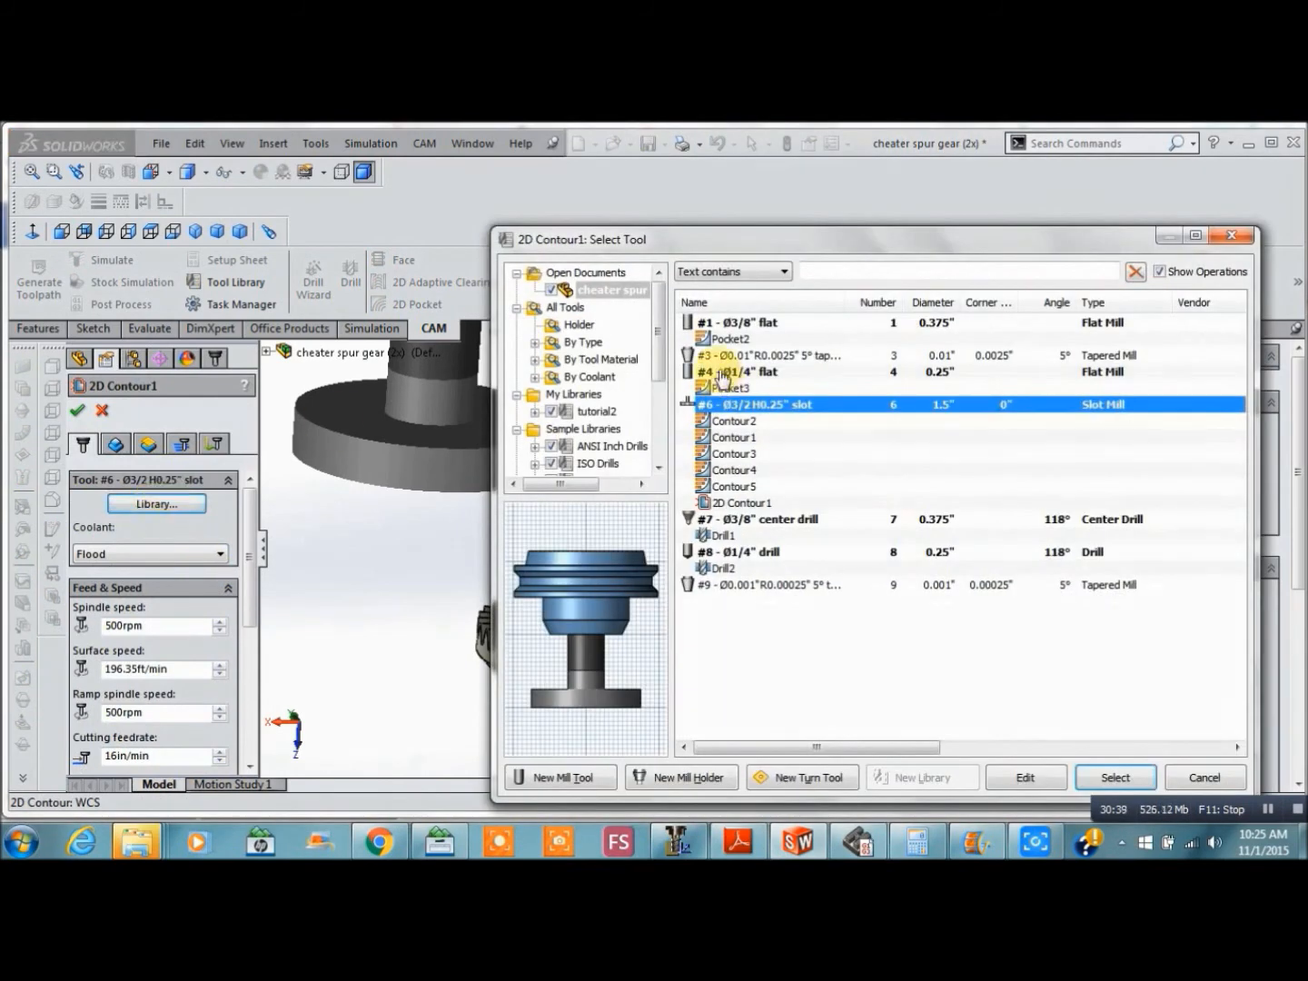
{"action": "left_click", "coordinate": [722, 371]}
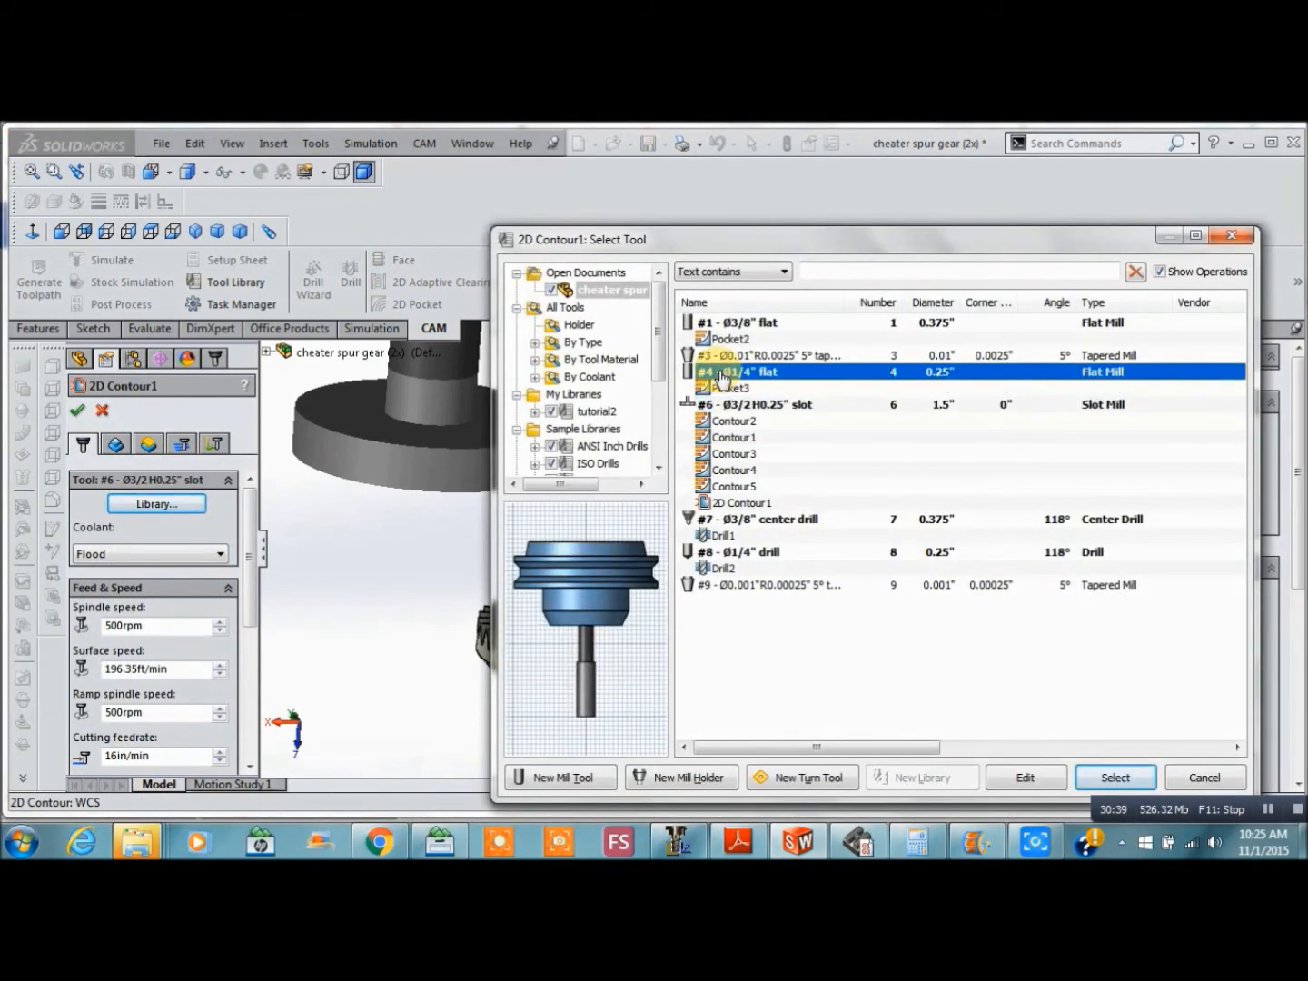
{"action": "left_click", "coordinate": [1117, 778]}
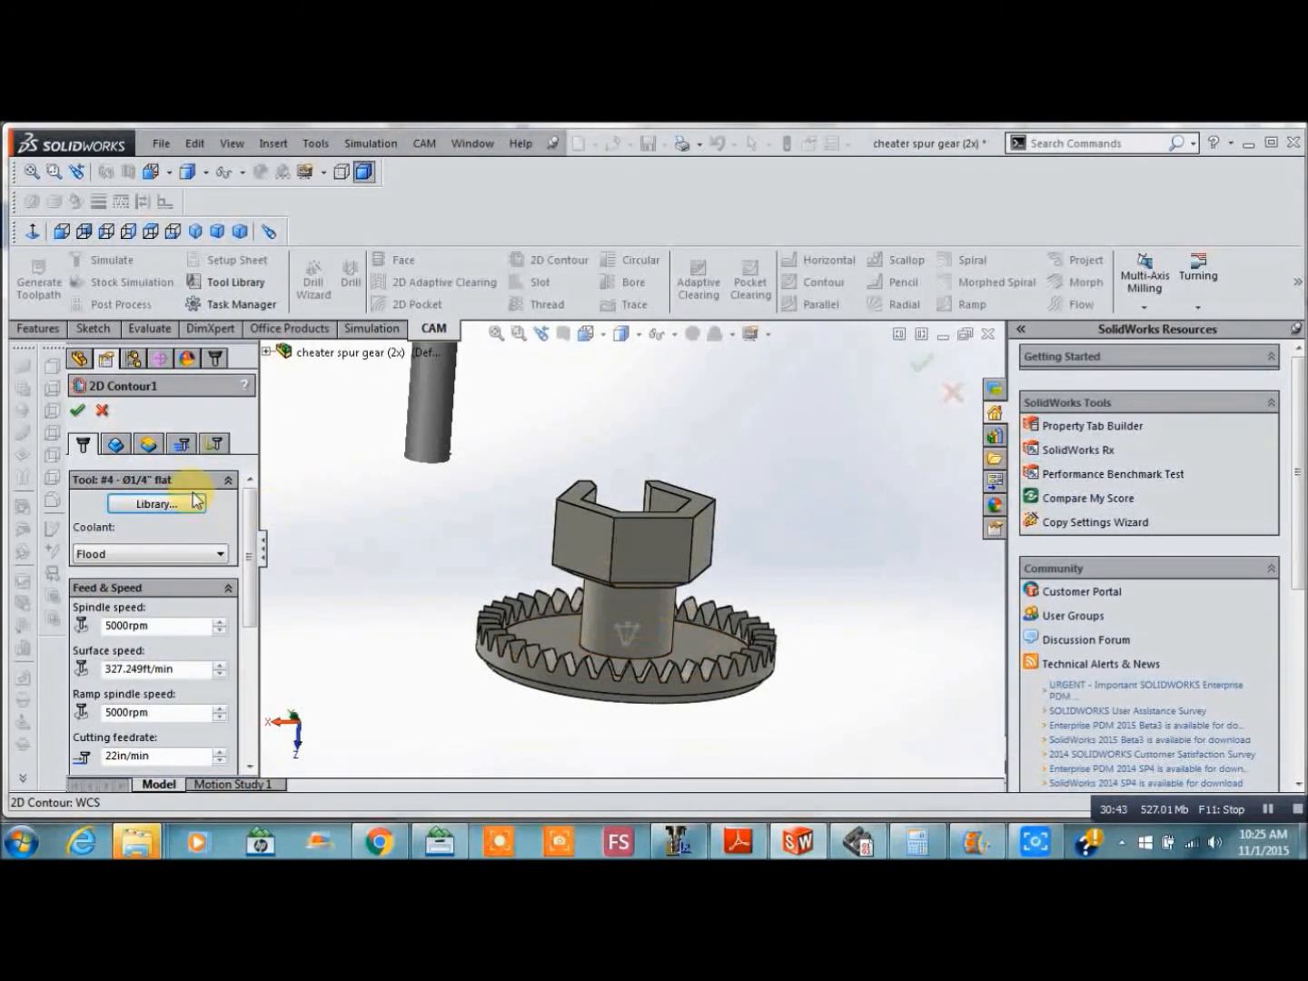
{"action": "left_click", "coordinate": [116, 444]}
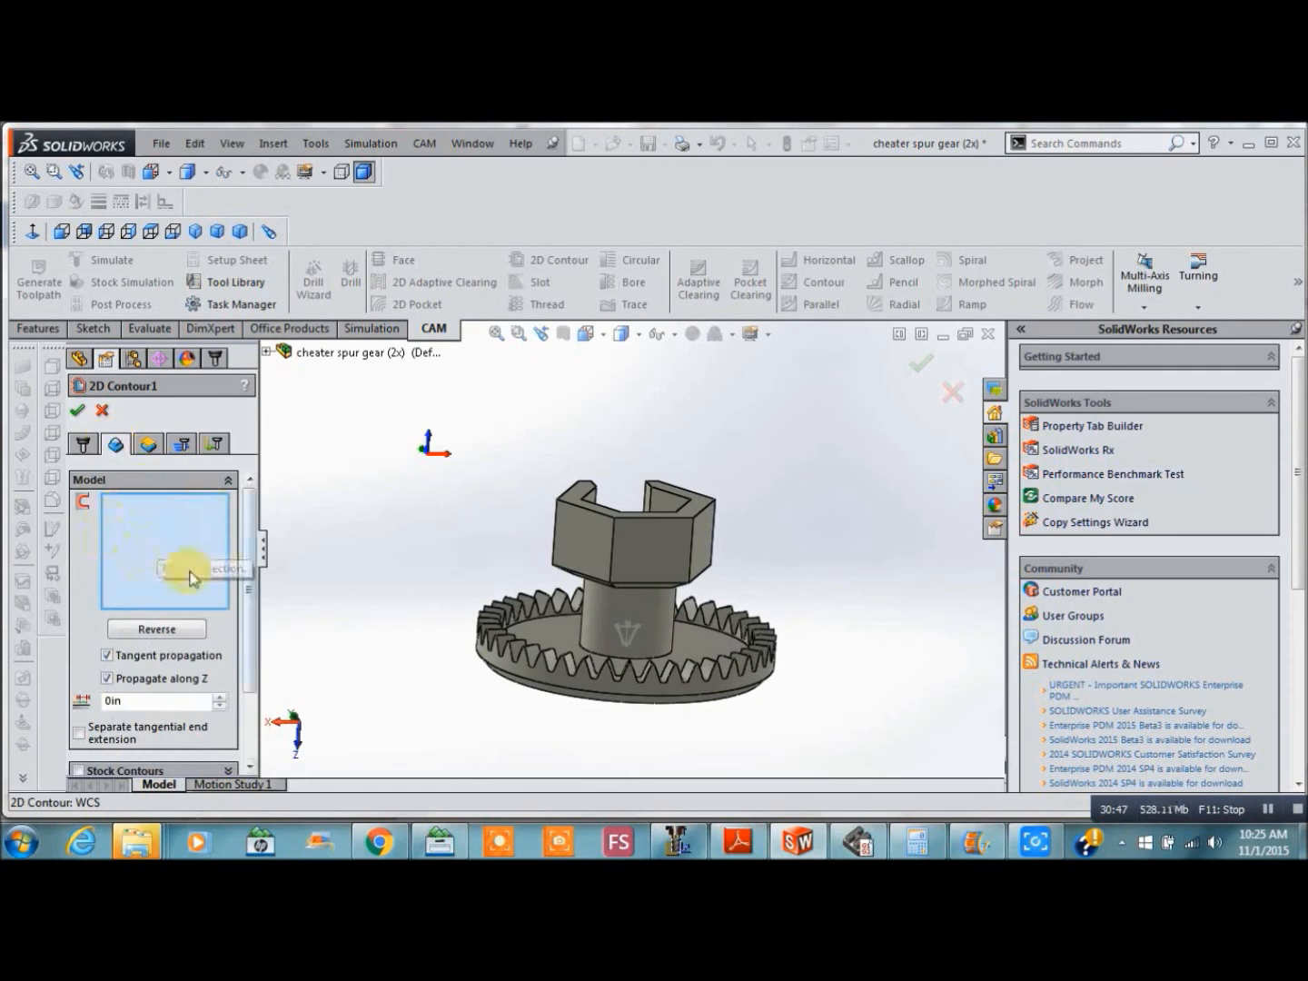
{"action": "left_click", "coordinate": [549, 693]}
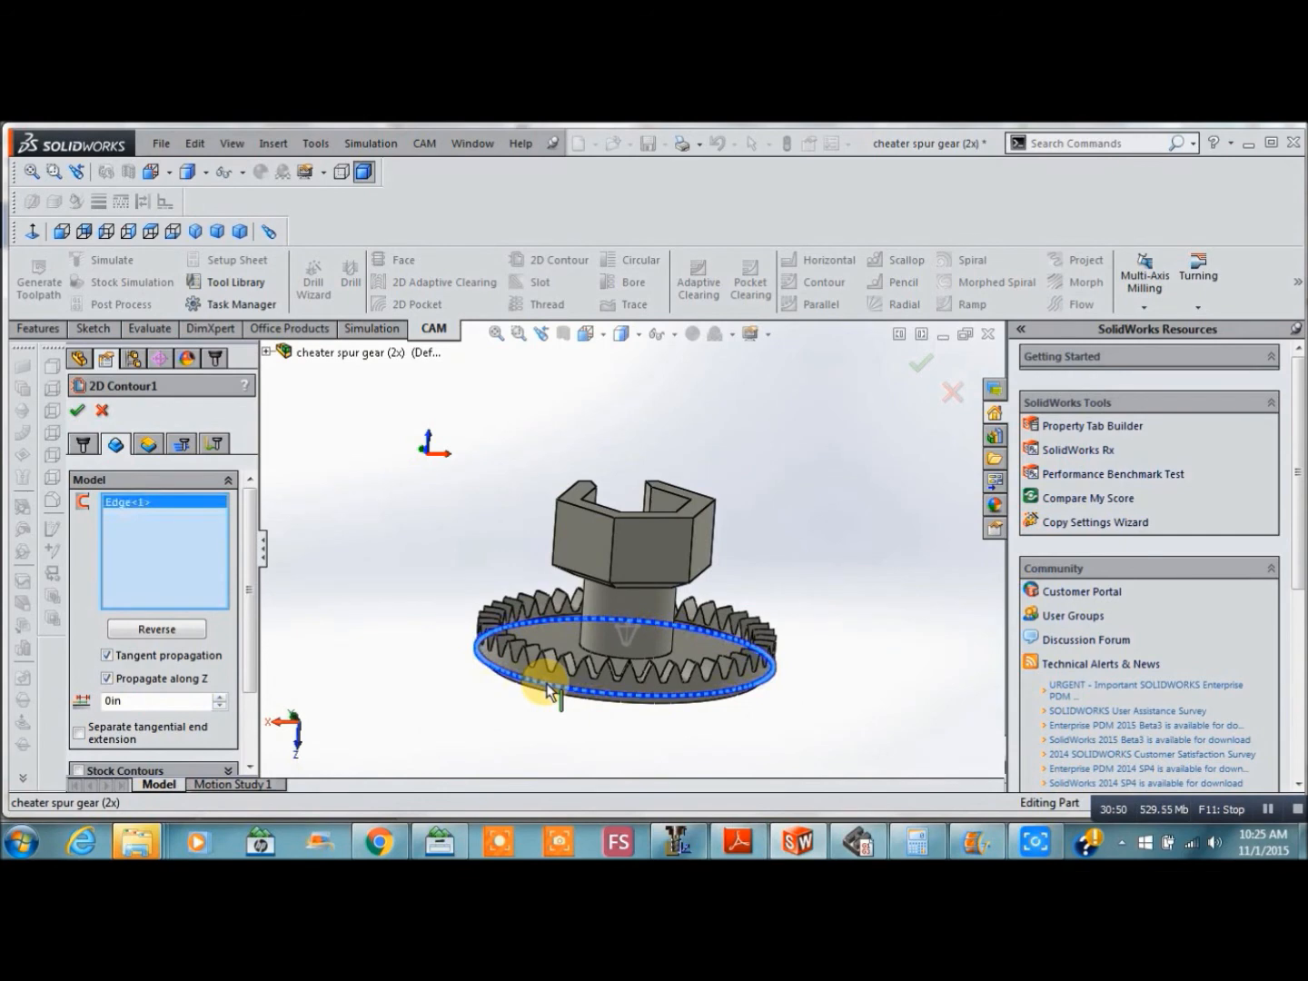
Set the 2D contour's bottom height to From Selection, using the flat underside face of the gear as reference
{"action": "left_click", "coordinate": [148, 446]}
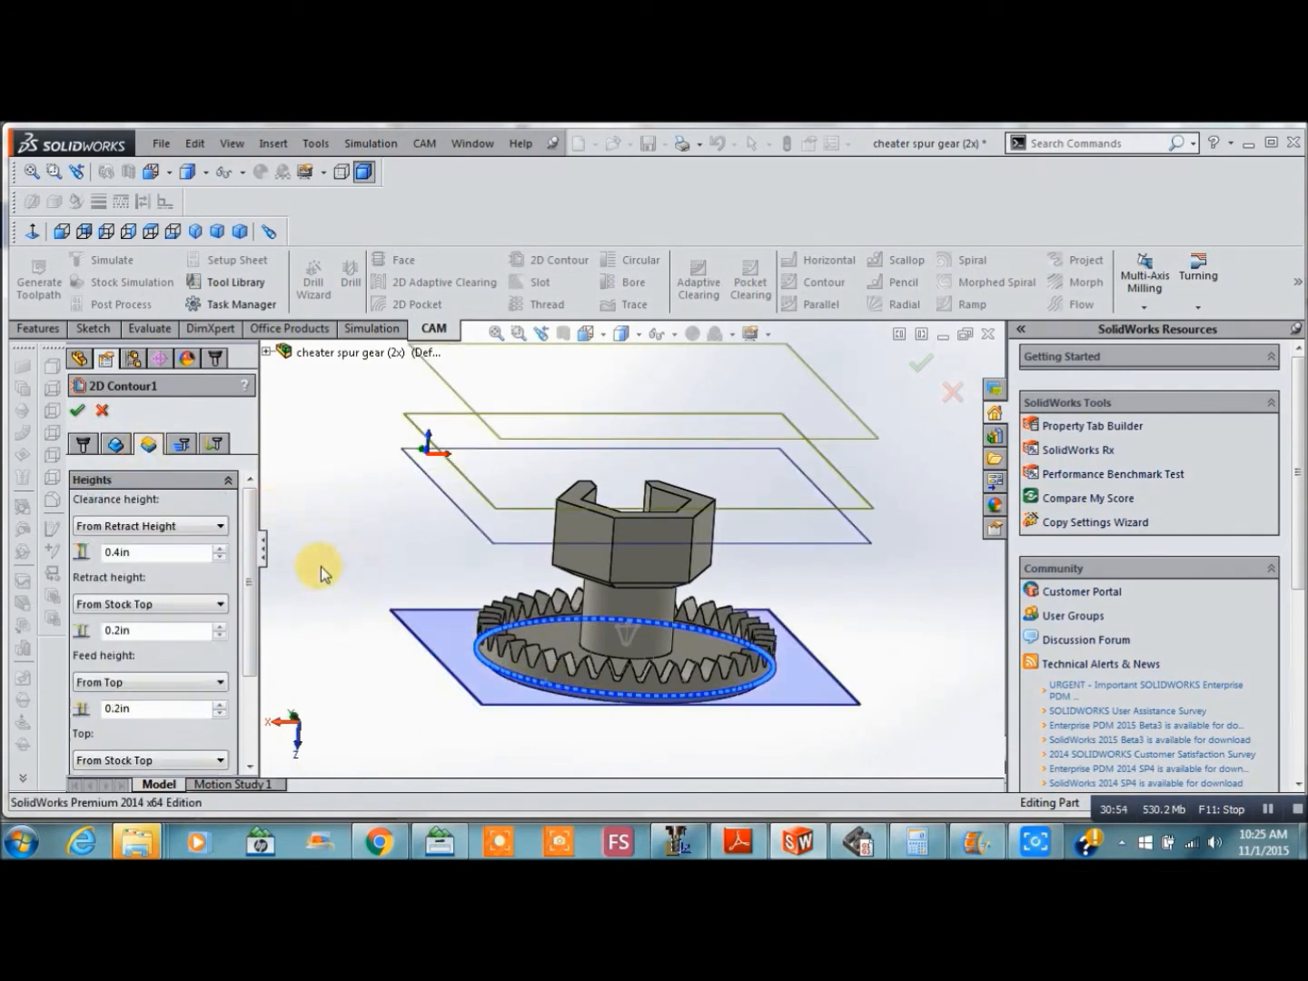
{"action": "key", "text": "ctrl+1"}
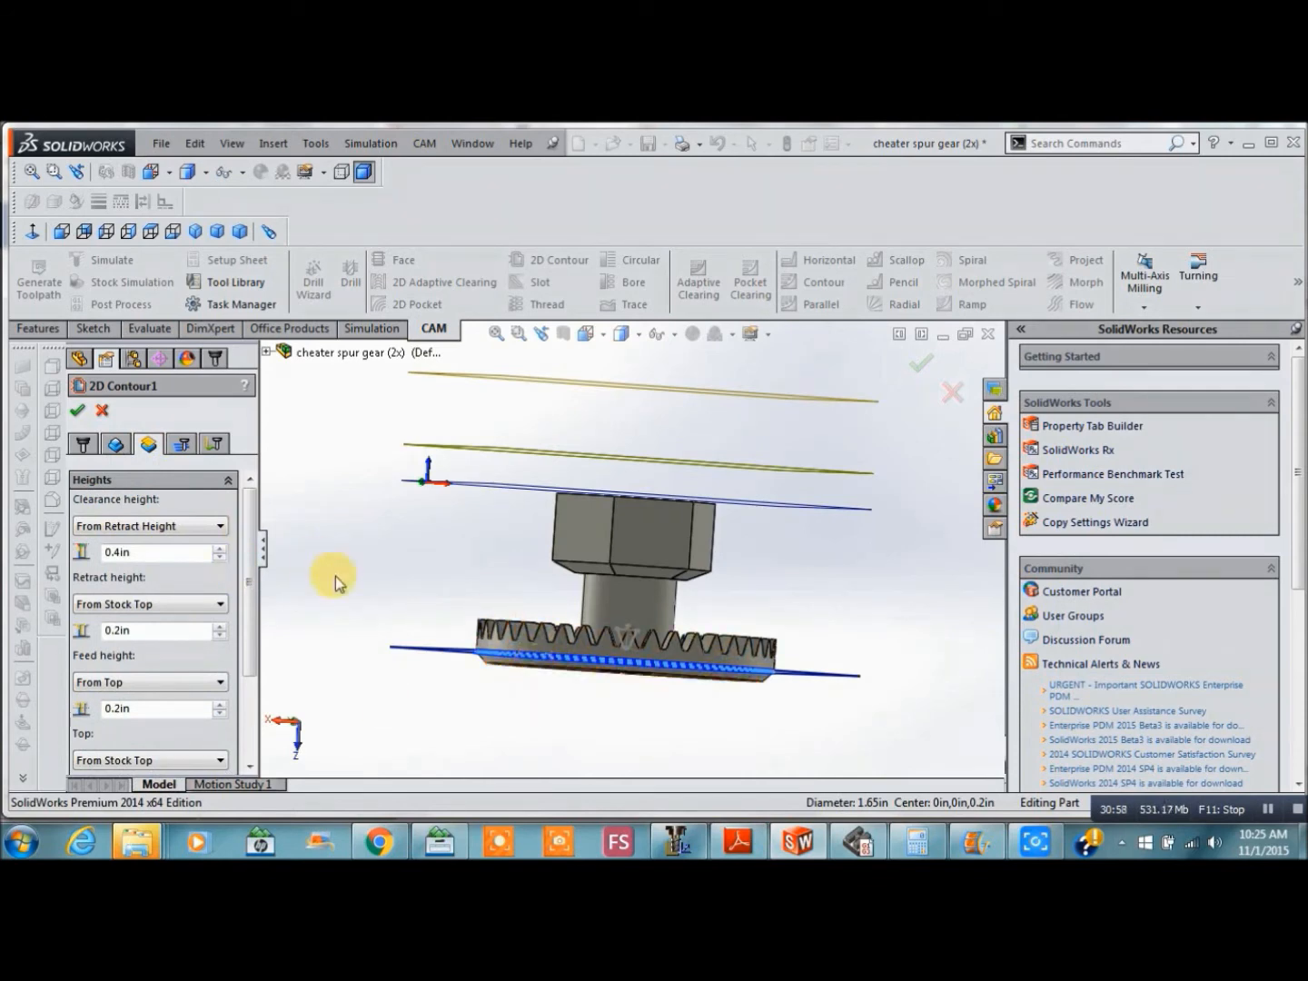
{"action": "key", "text": "ctrl+7"}
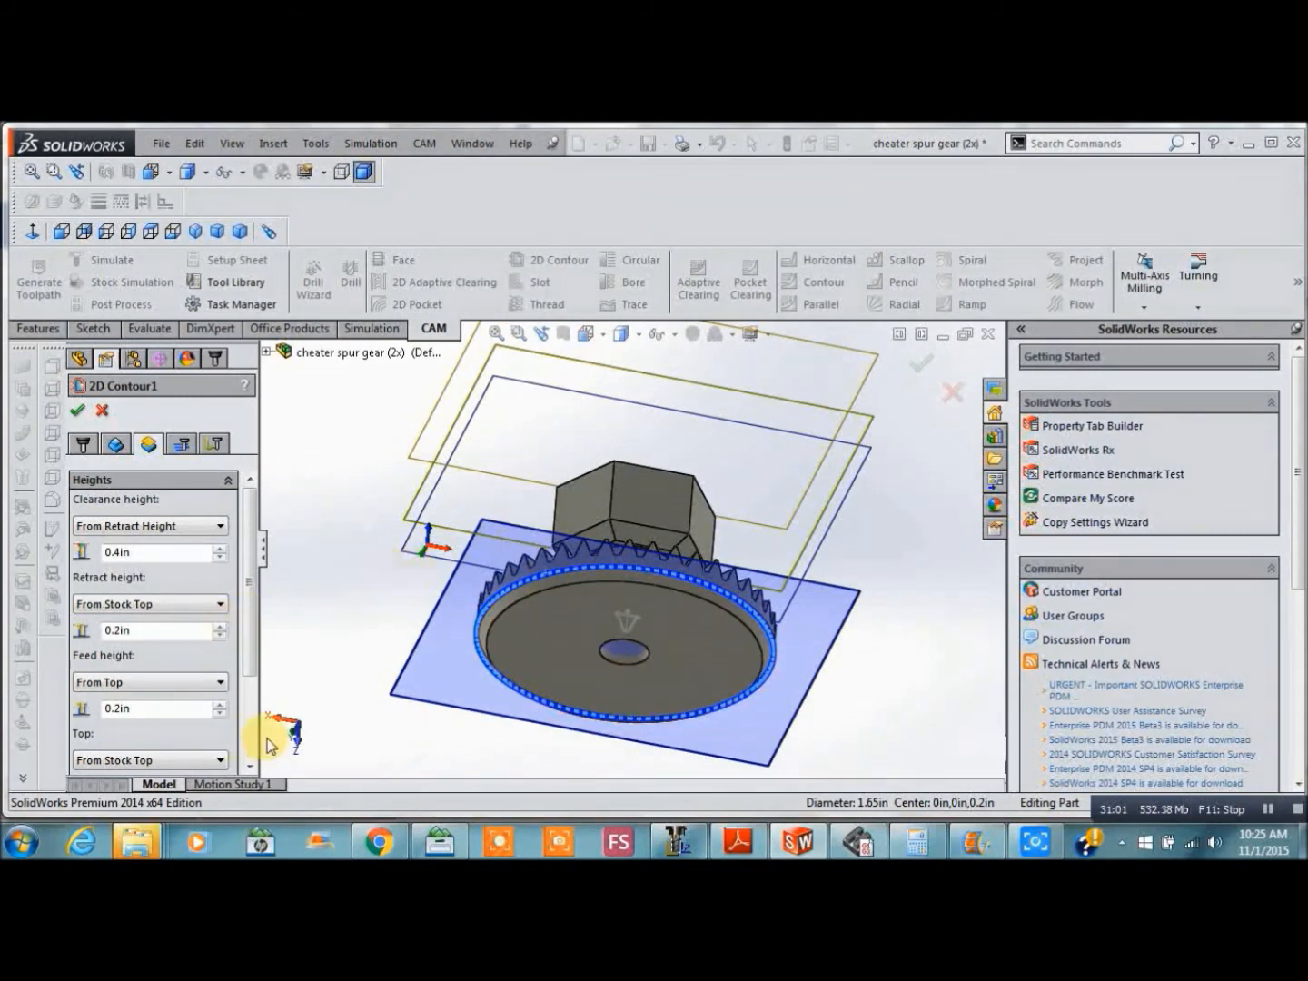
{"action": "left_click", "coordinate": [249, 768]}
{"action": "left_click", "coordinate": [249, 768]}
{"action": "left_click", "coordinate": [248, 768]}
{"action": "left_click", "coordinate": [109, 707]}
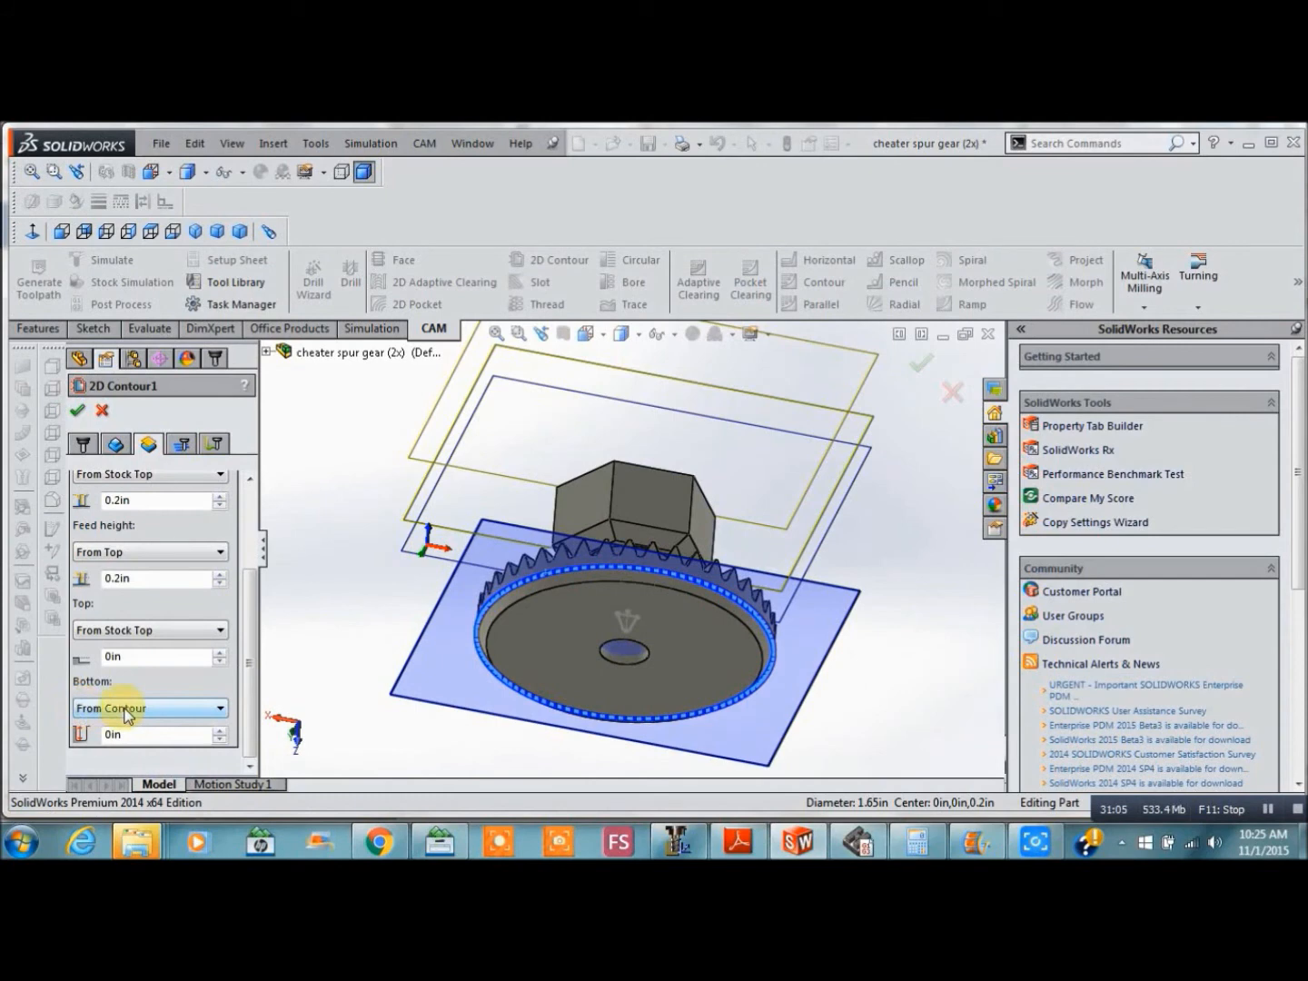
{"action": "left_click", "coordinate": [220, 710]}
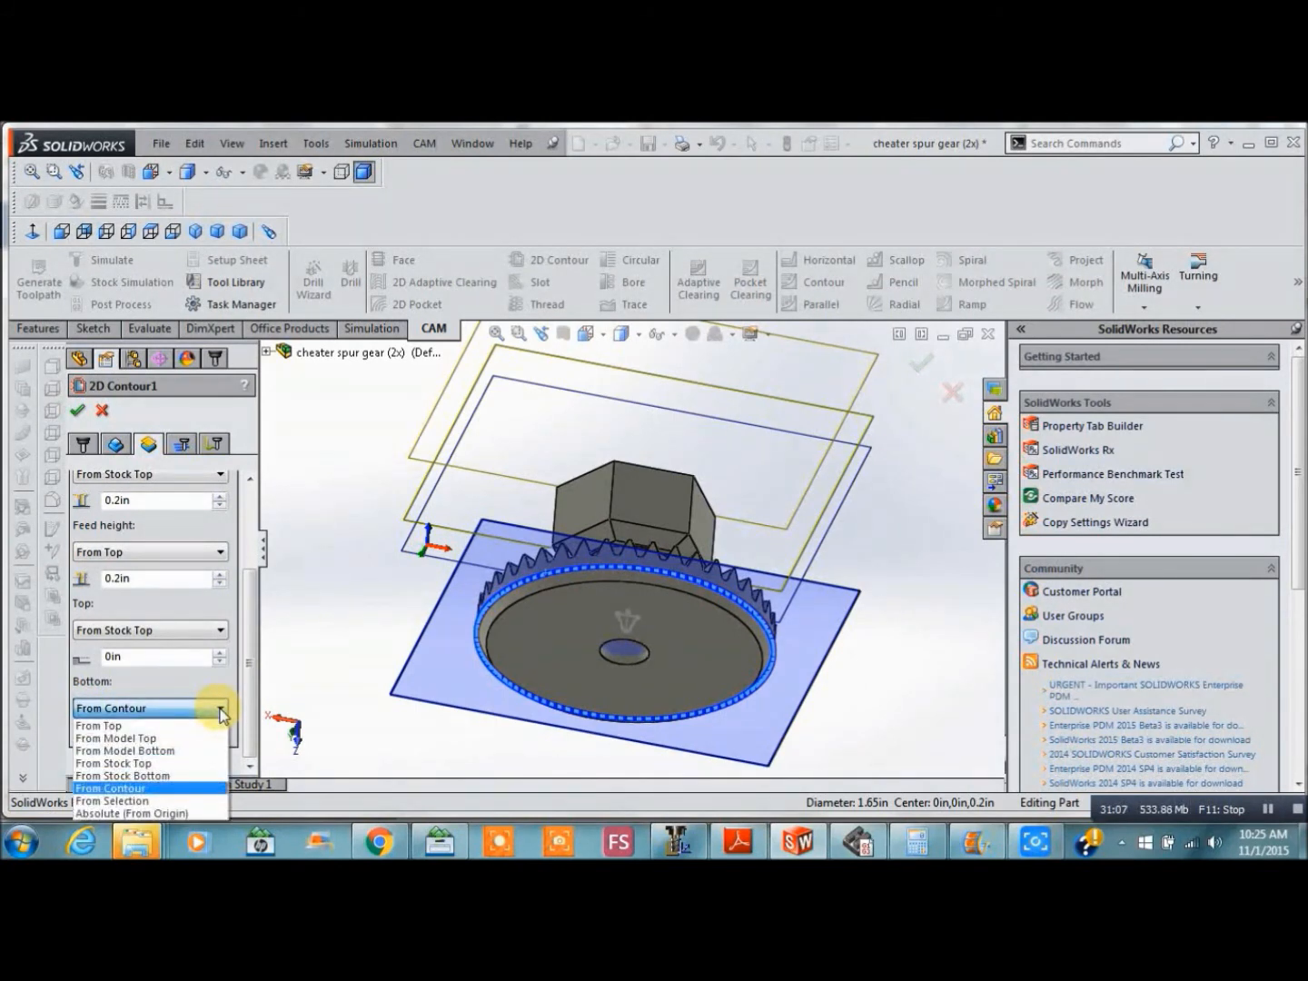
{"action": "left_click", "coordinate": [152, 802]}
{"action": "left_click", "coordinate": [537, 619]}
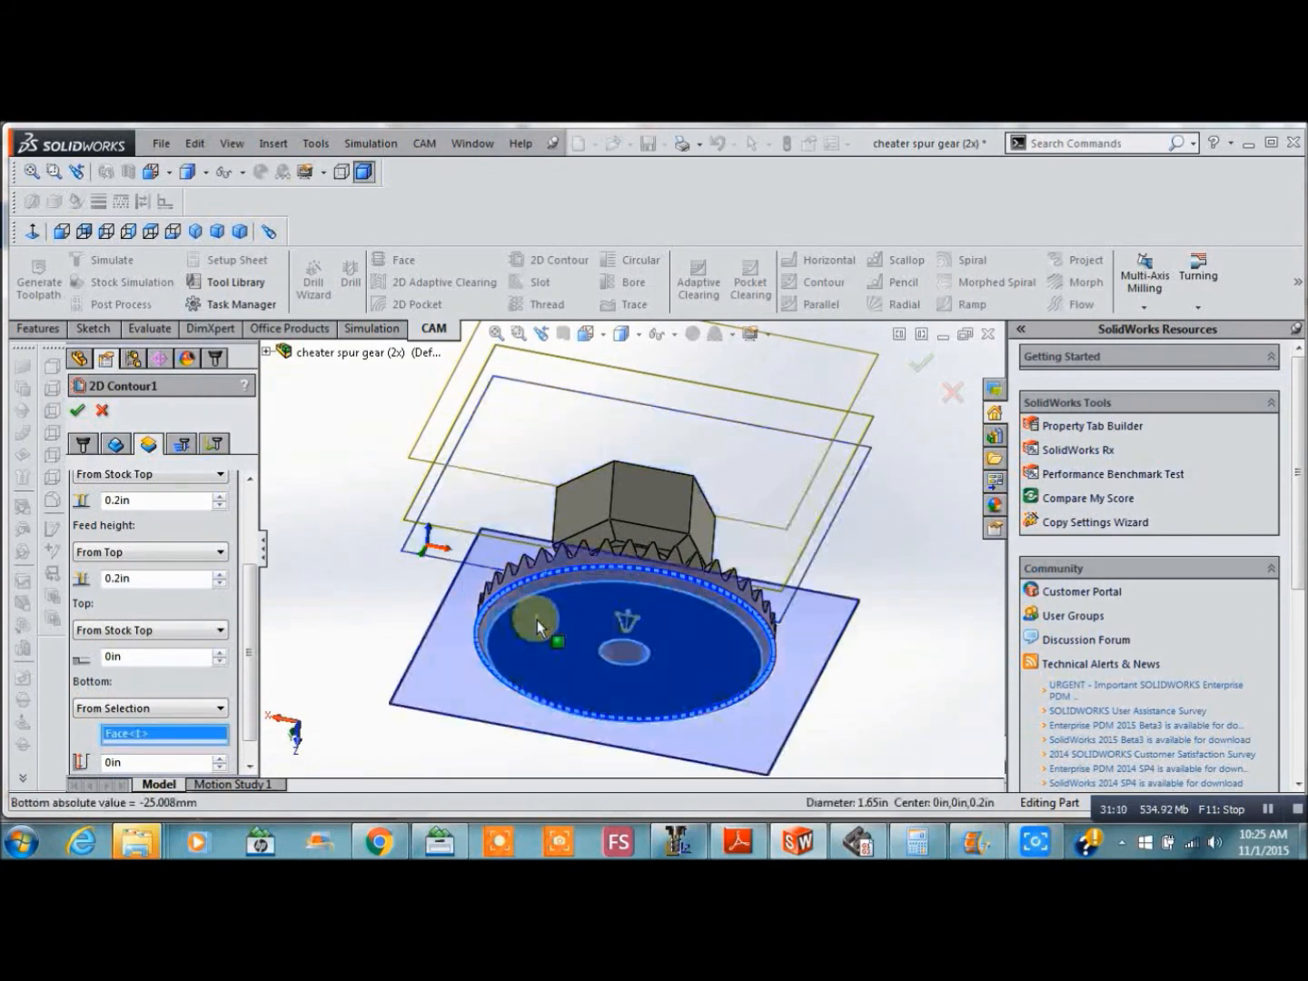
Offset the 2D contour's bottom height by -0.02 in from the selected underside face and check the height planes from the side
{"action": "left_click", "coordinate": [108, 763]}
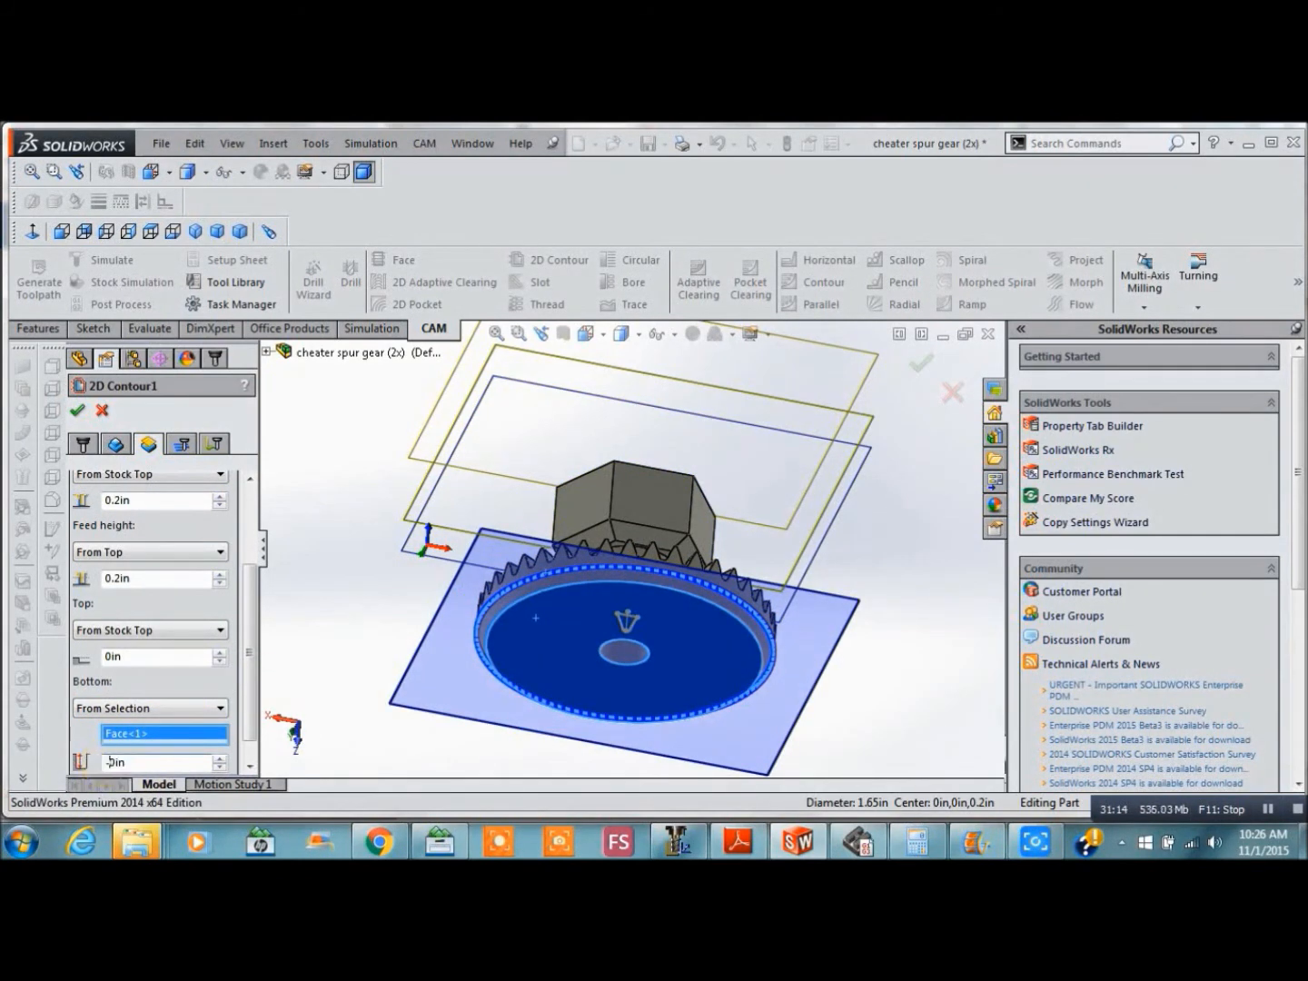
{"action": "type", "text": "-.02"}
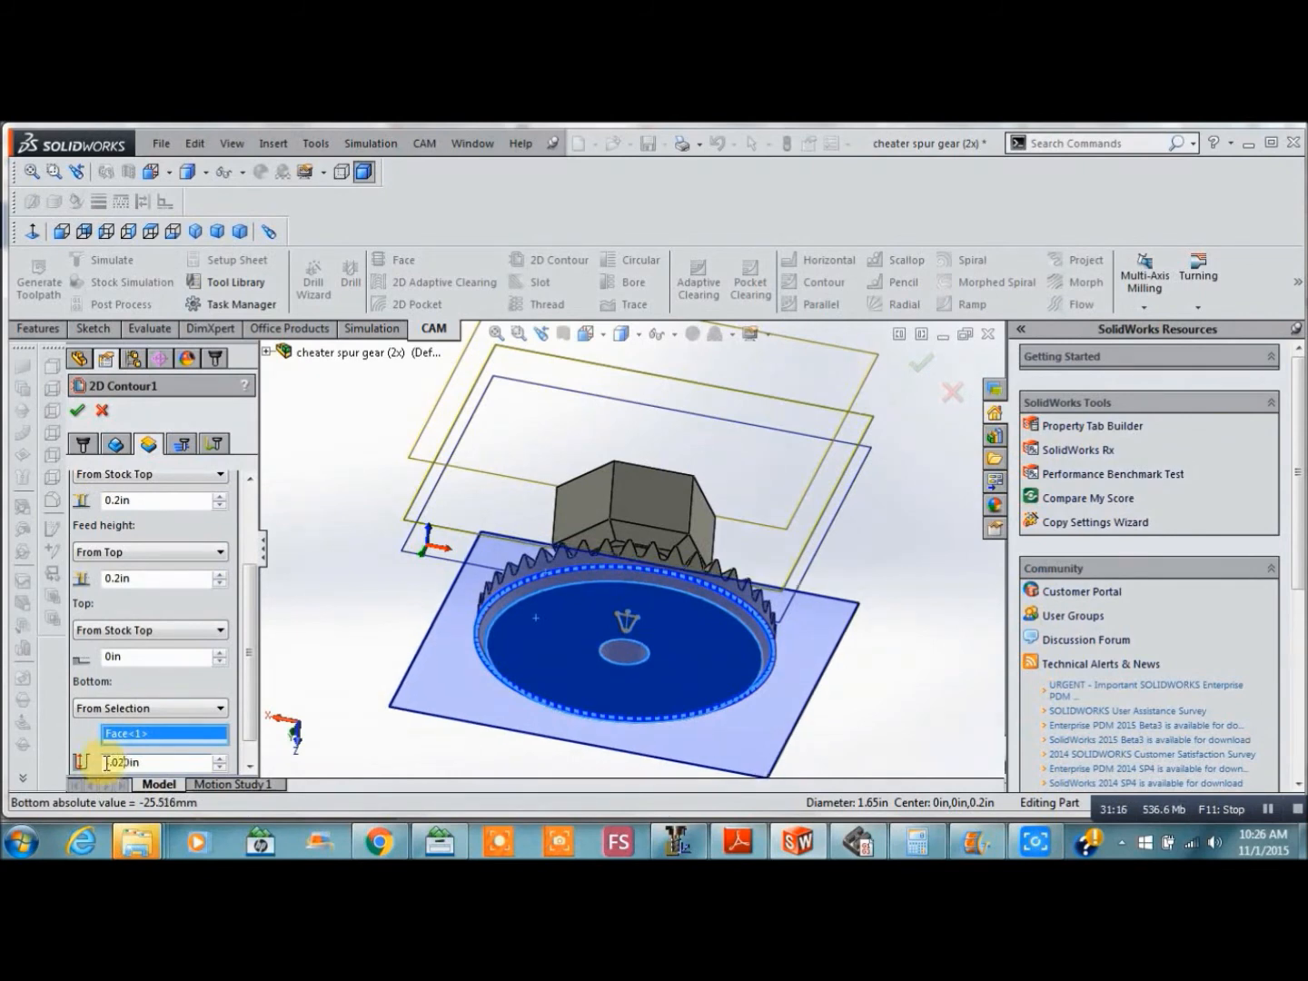
{"action": "left_click", "coordinate": [347, 596]}
{"action": "key", "text": "Down"}
{"action": "key", "text": "Down"}
{"action": "key", "text": "Down"}
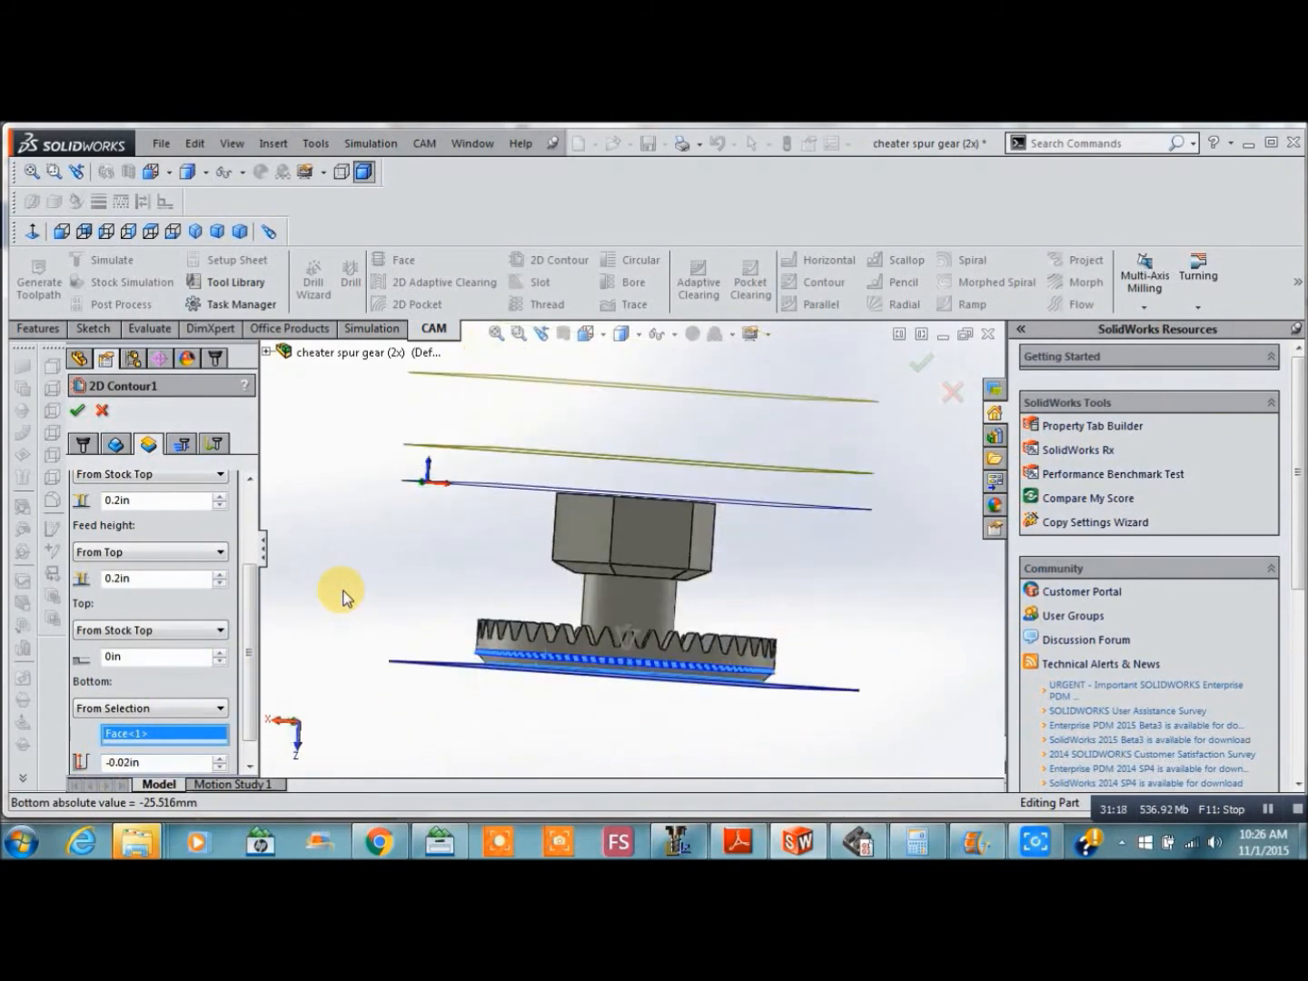
Set the 2D contour's top height to From Selection, using a vertex on the top of a gear tooth
{"action": "left_click", "coordinate": [220, 630]}
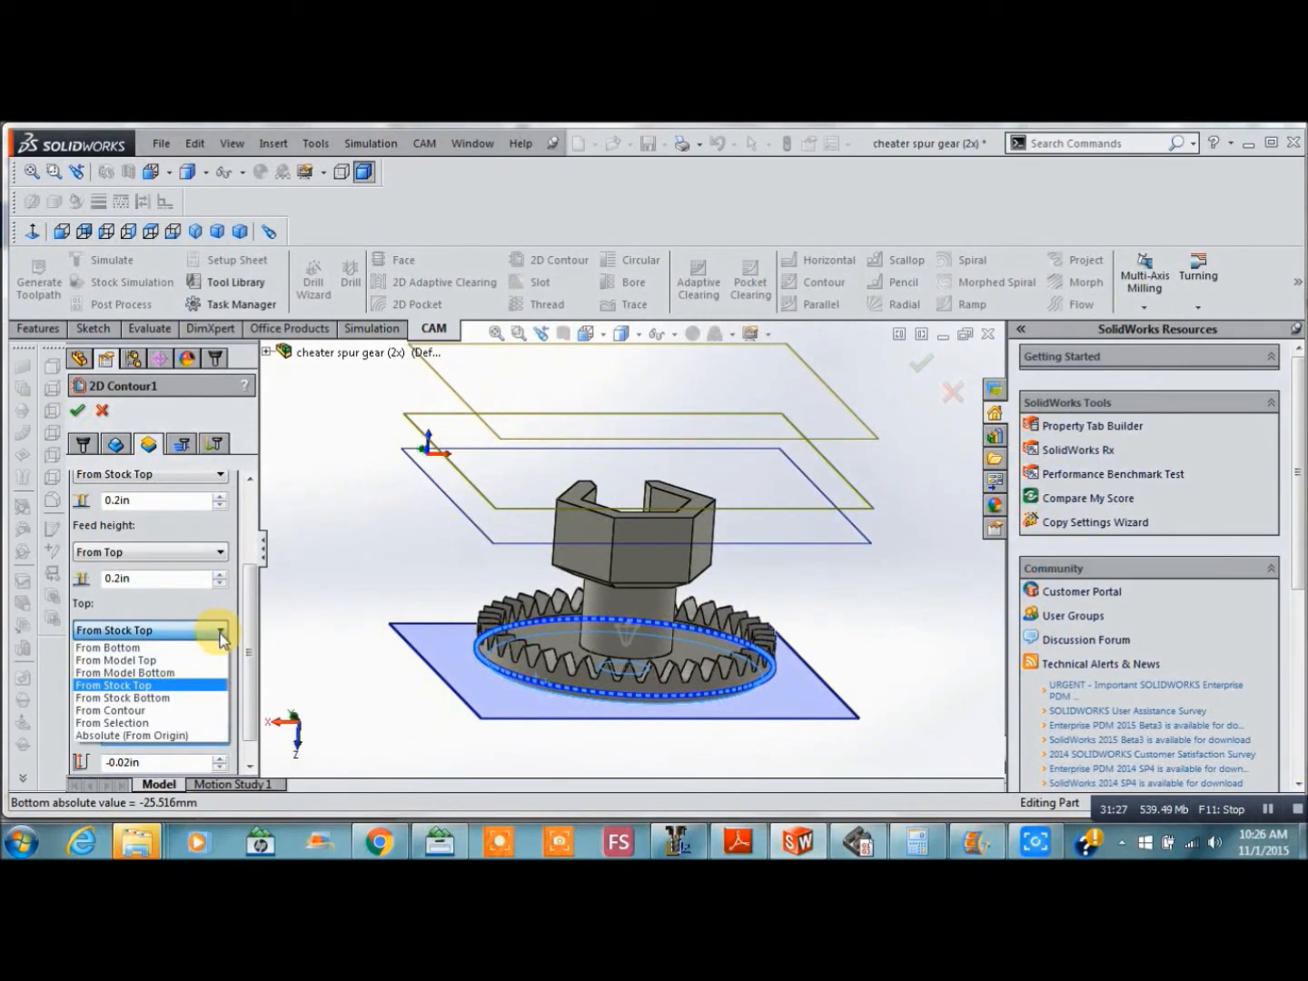
{"action": "left_click", "coordinate": [146, 724]}
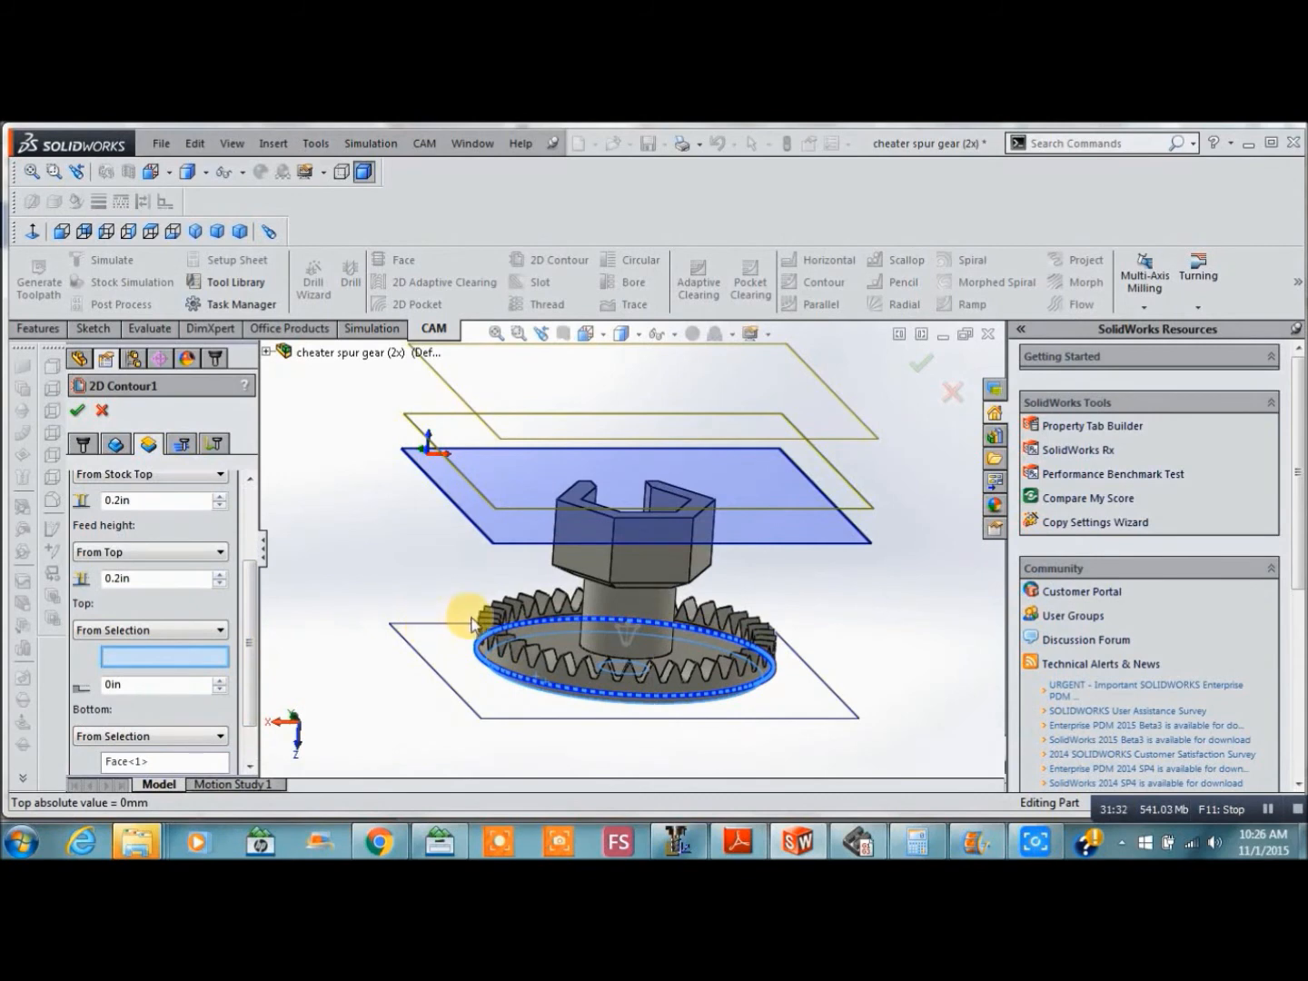
{"action": "left_click", "coordinate": [543, 659]}
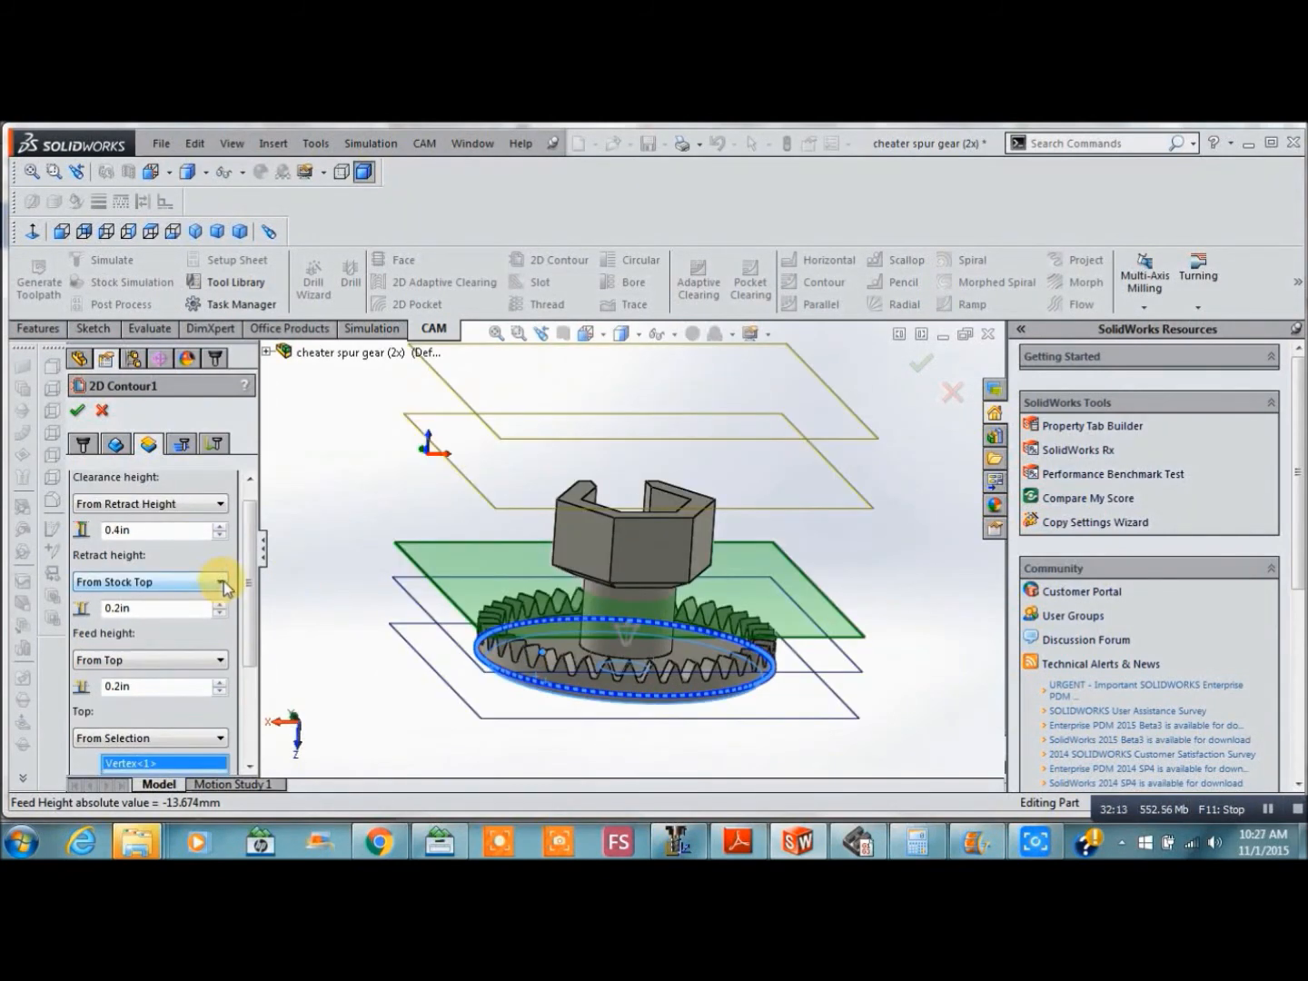
Set the retract height to From Feed Height and accept the 2D contour operation
{"action": "left_click", "coordinate": [223, 581]}
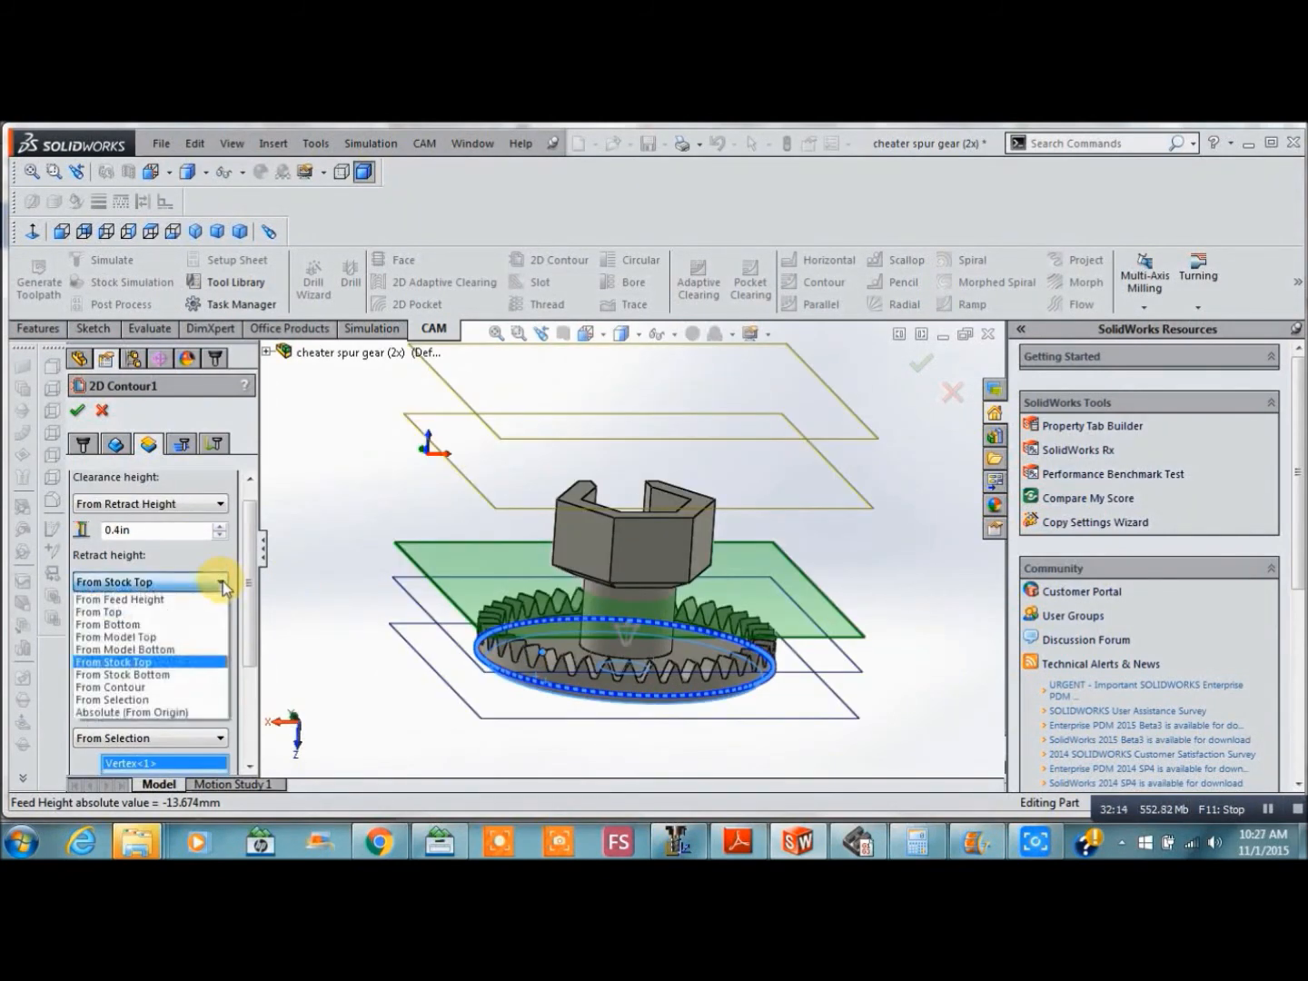
{"action": "left_click", "coordinate": [134, 601]}
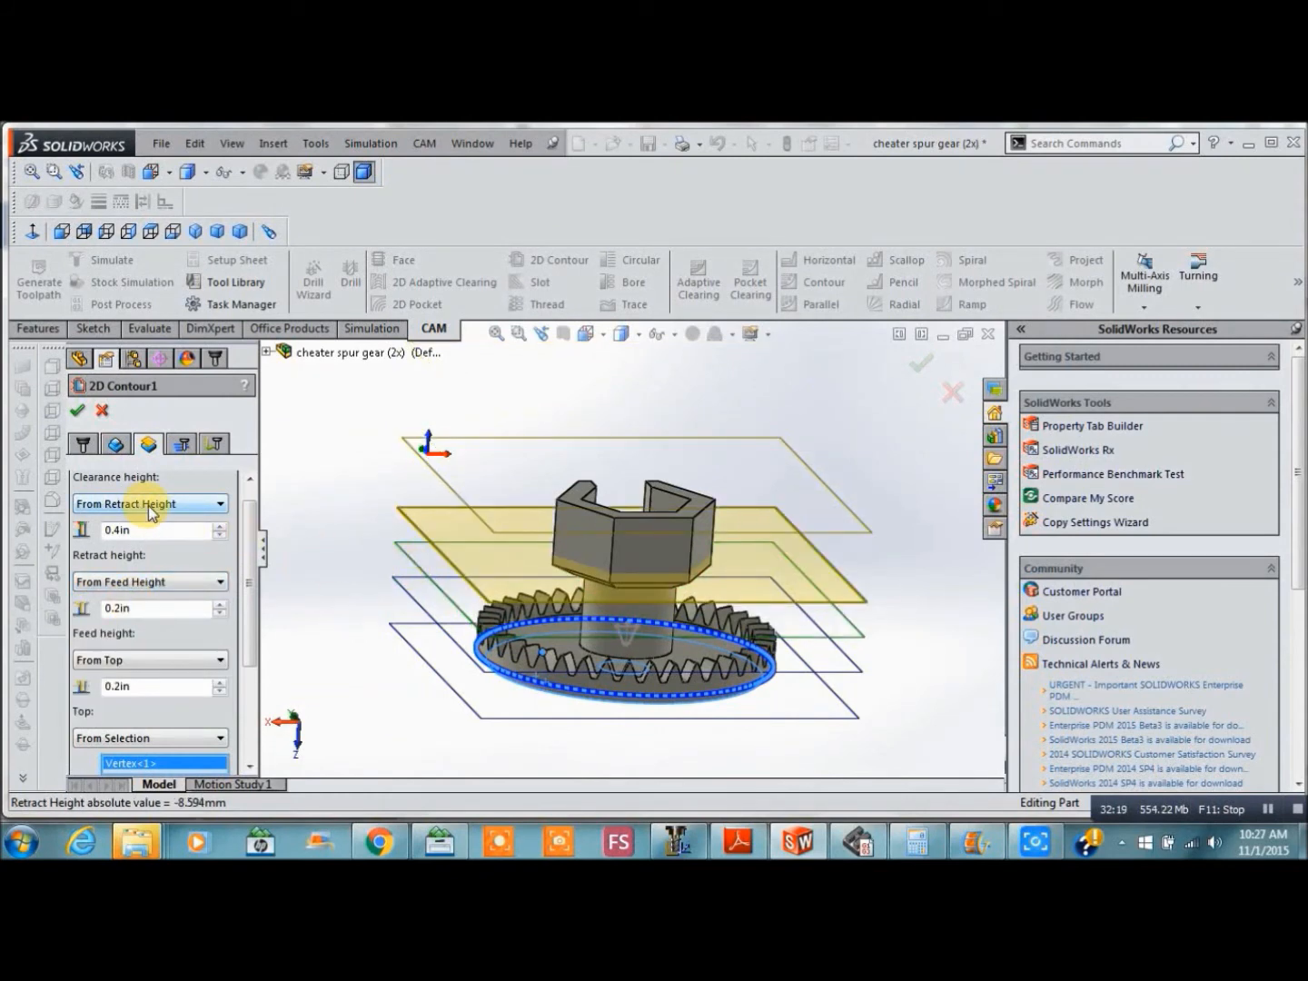
{"action": "left_click", "coordinate": [250, 479]}
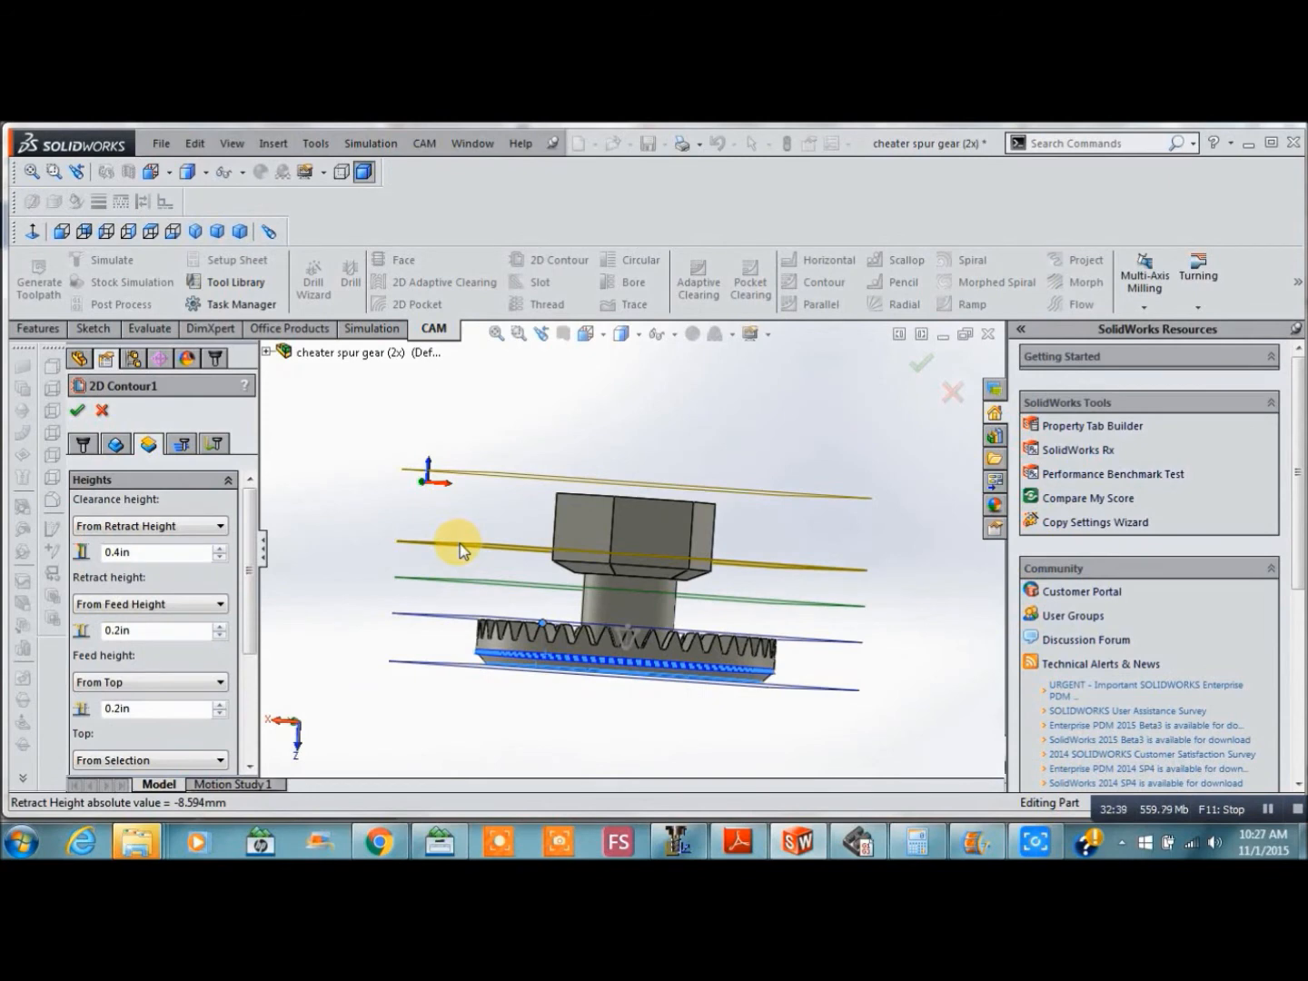
{"action": "left_click", "coordinate": [182, 443]}
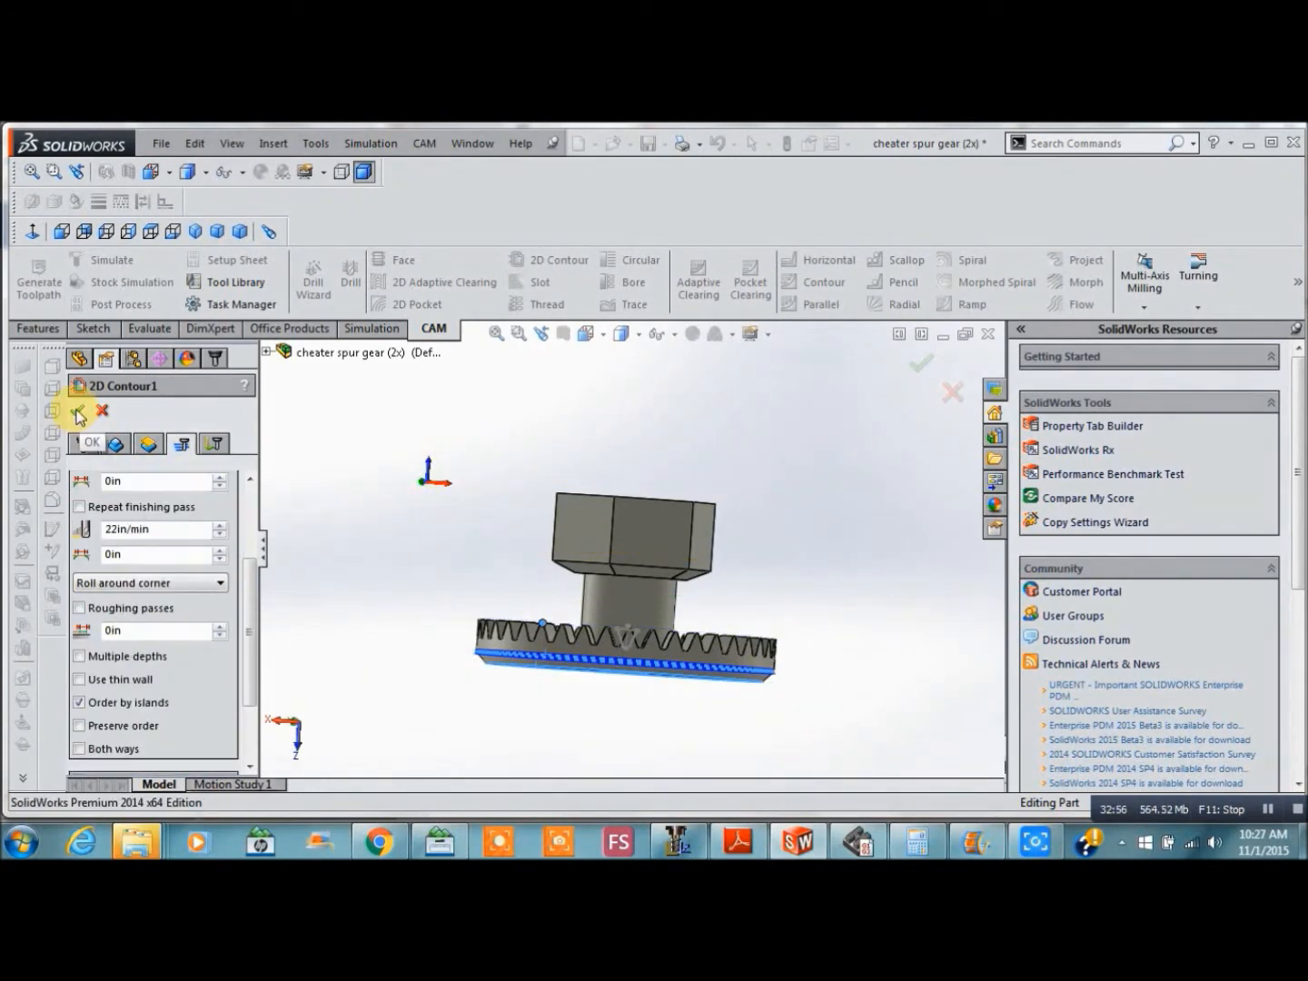
{"action": "left_click", "coordinate": [79, 412]}
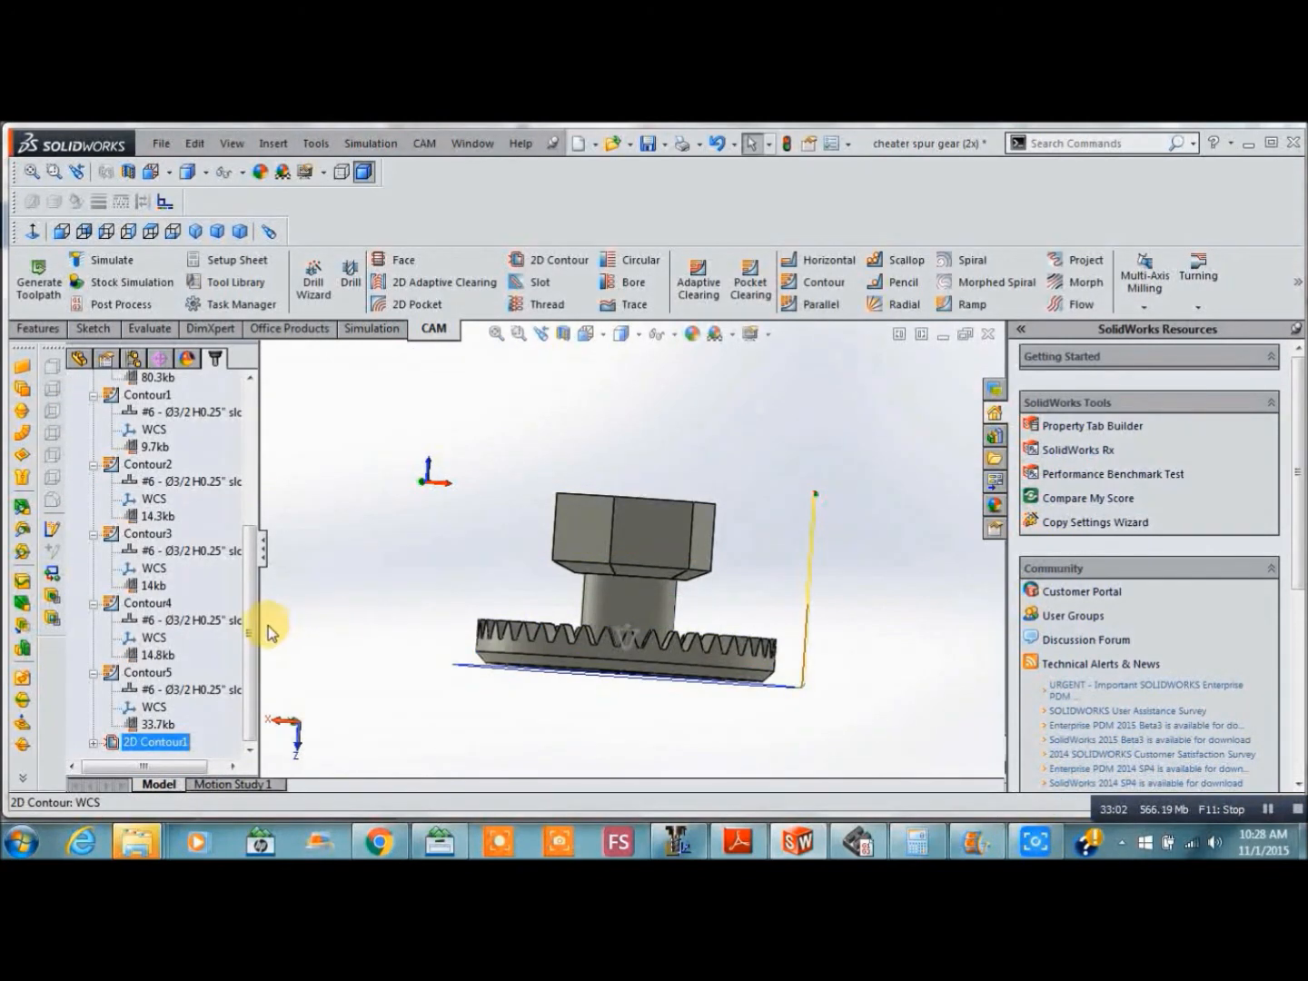
Reorder the operations so that 2D Contour1 comes directly after Pocket3 and before Contour1
{"action": "scroll", "coordinate": [257, 629], "scroll_direction": "up", "scroll_amount": 4}
{"action": "left_click", "coordinate": [109, 516]}
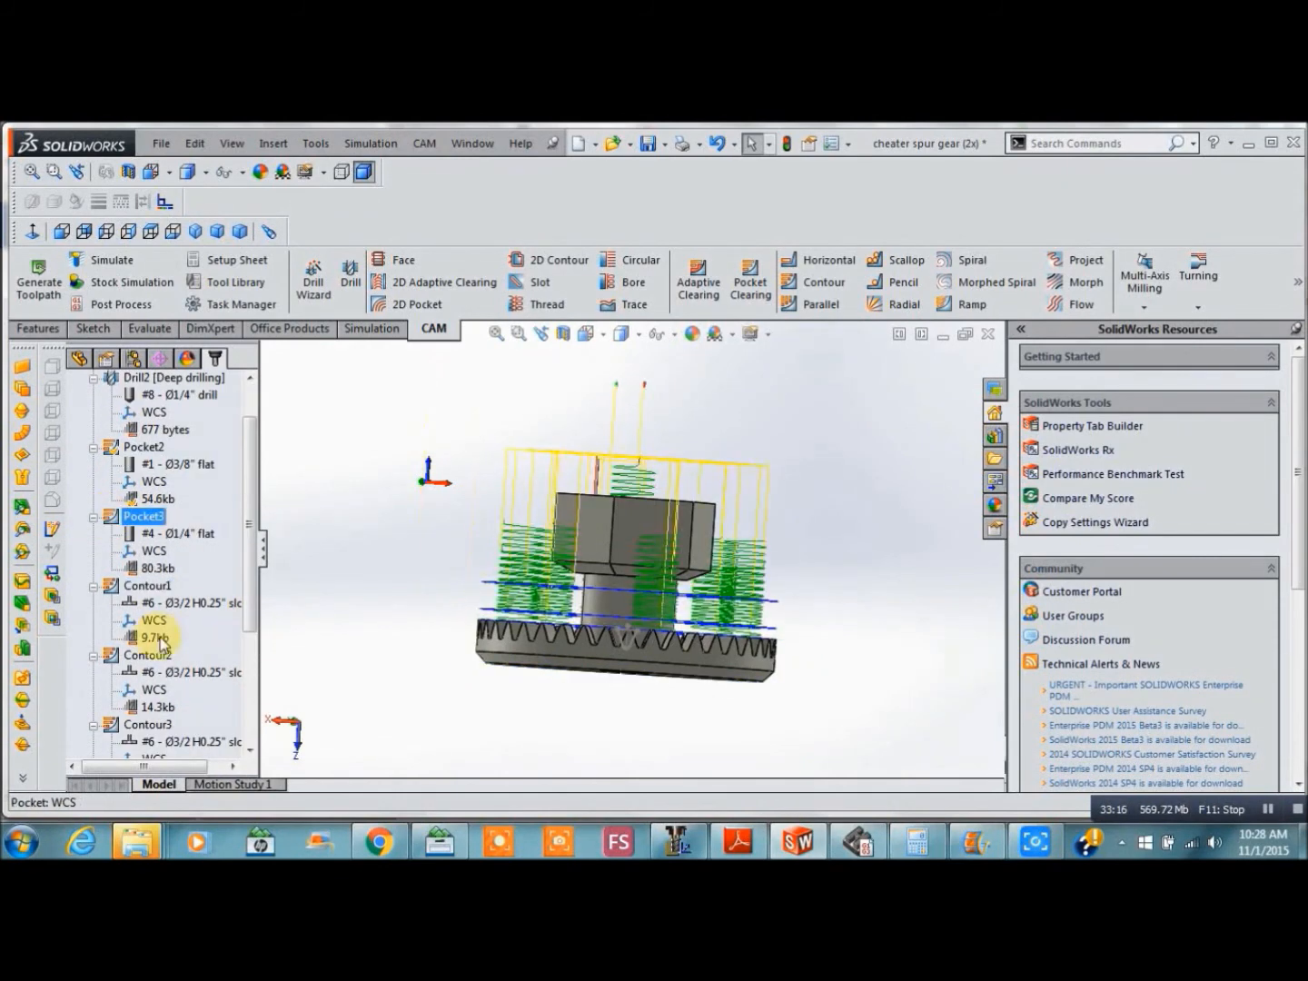
{"action": "scroll", "coordinate": [254, 628], "scroll_direction": "down", "scroll_amount": 4}
{"action": "left_click_drag", "start_coordinate": [109, 742], "coordinate": [159, 616]}
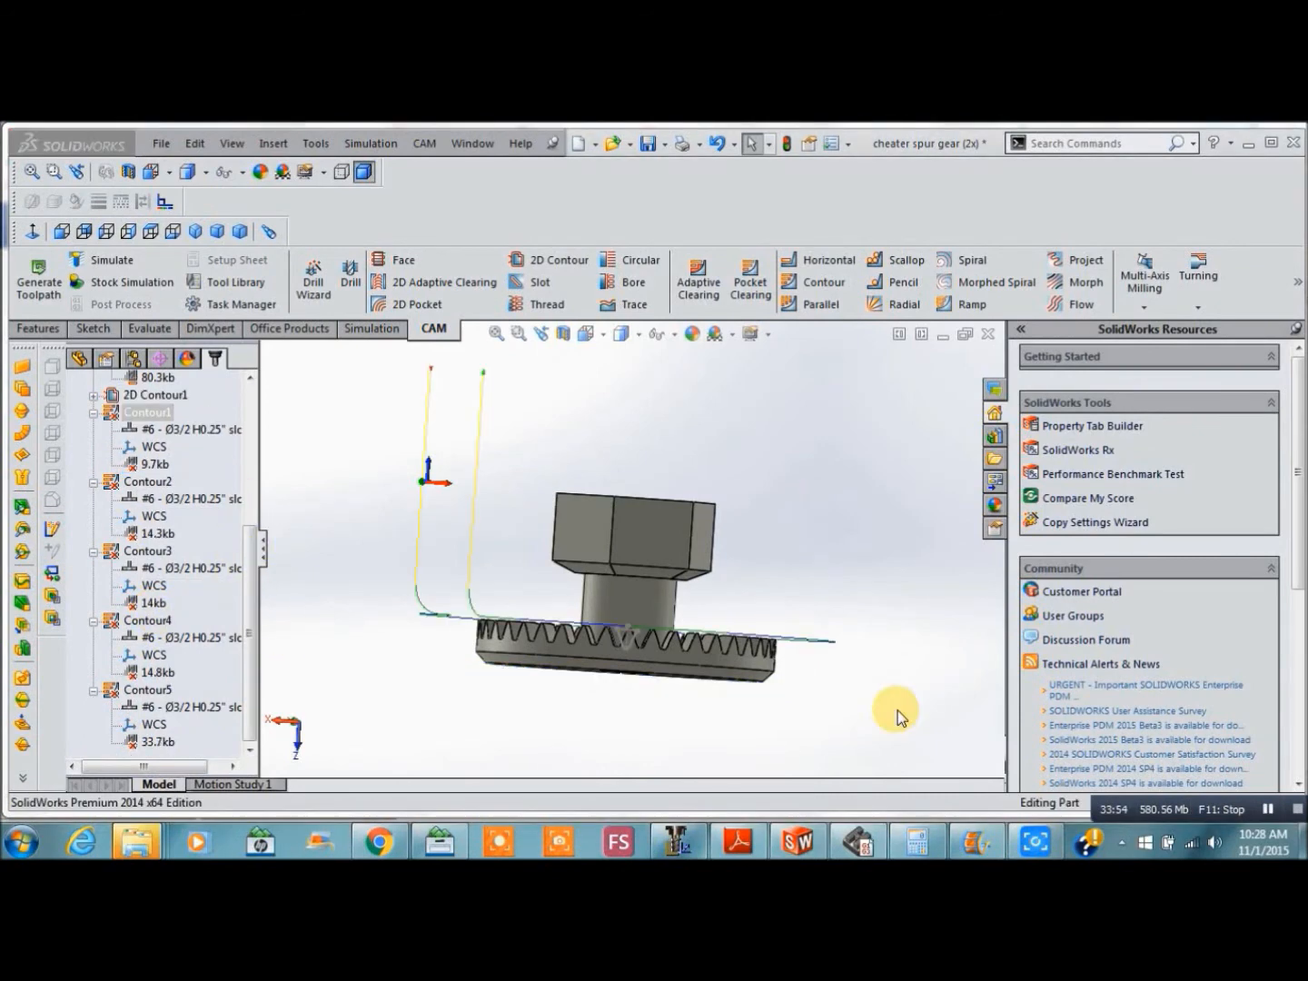
Sketch a short vertical line on the Front Plane, crossing the gear's toothed rim directly above the centre hole
{"action": "key", "text": "ctrl+2"}
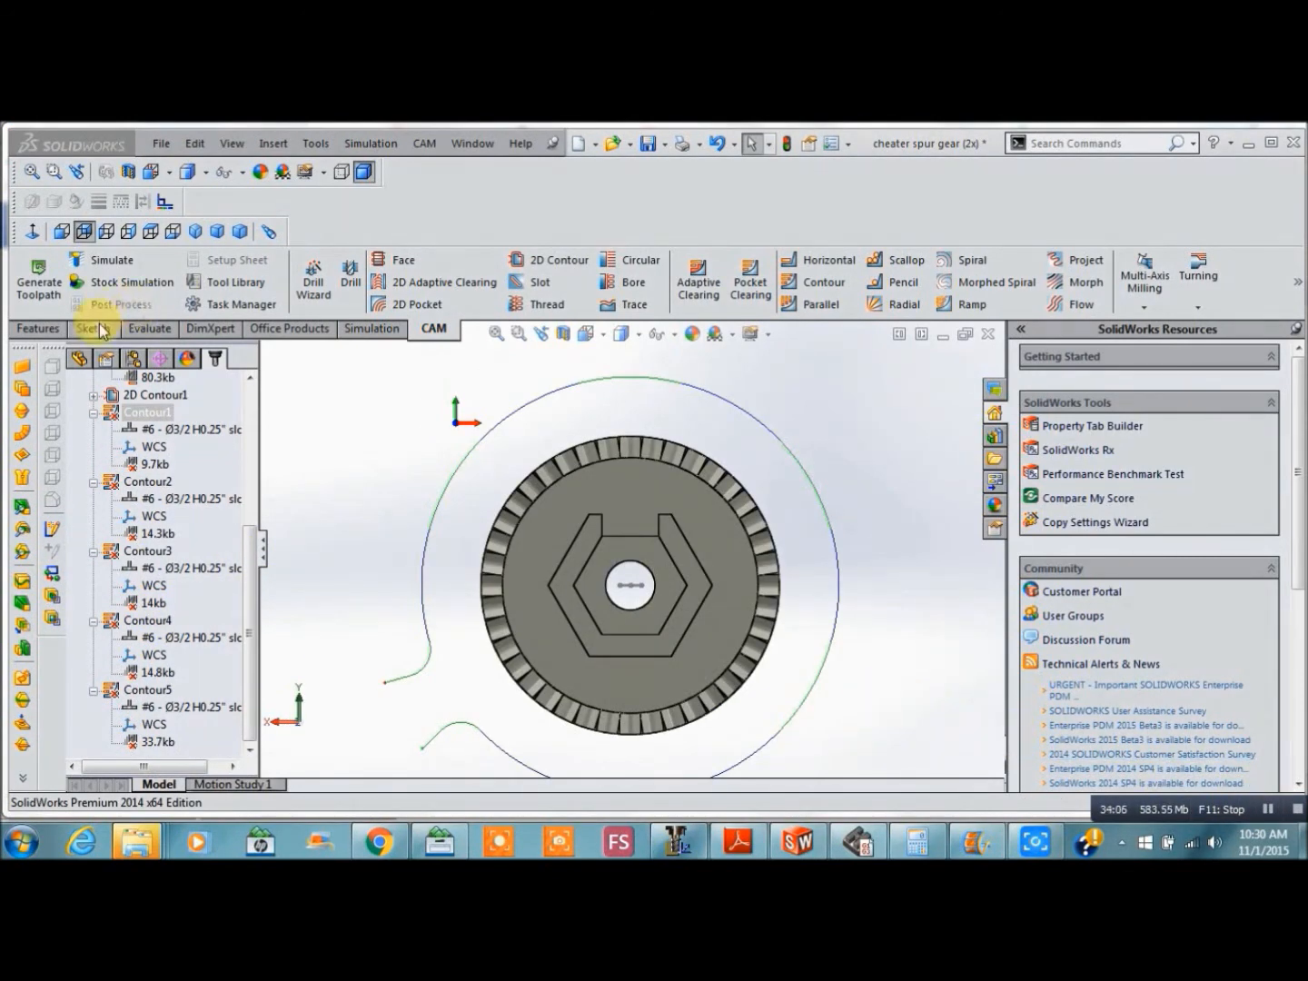
{"action": "left_click", "coordinate": [100, 329]}
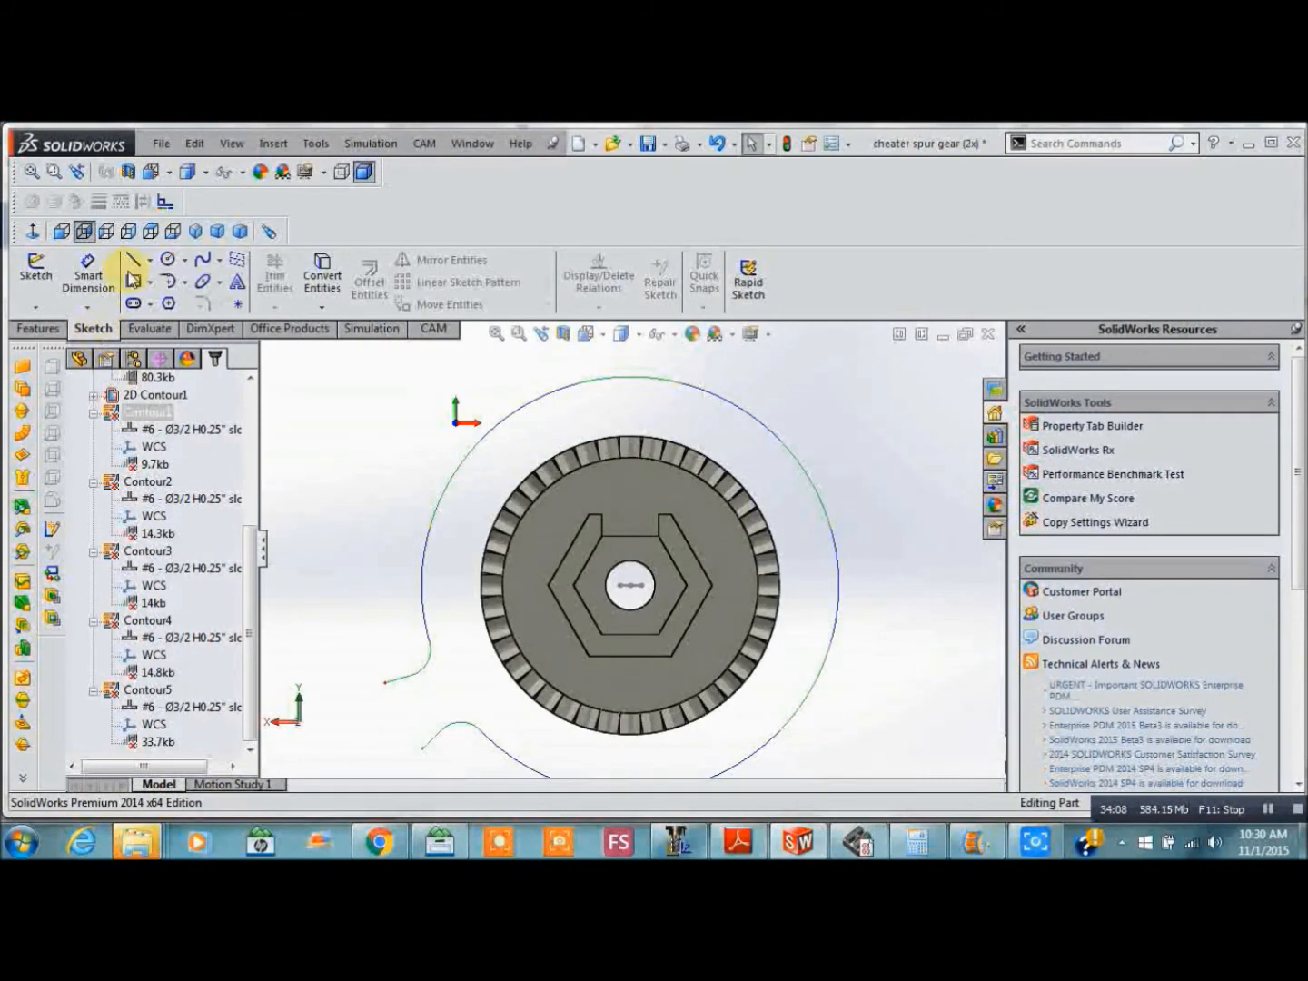
{"action": "left_click", "coordinate": [151, 262]}
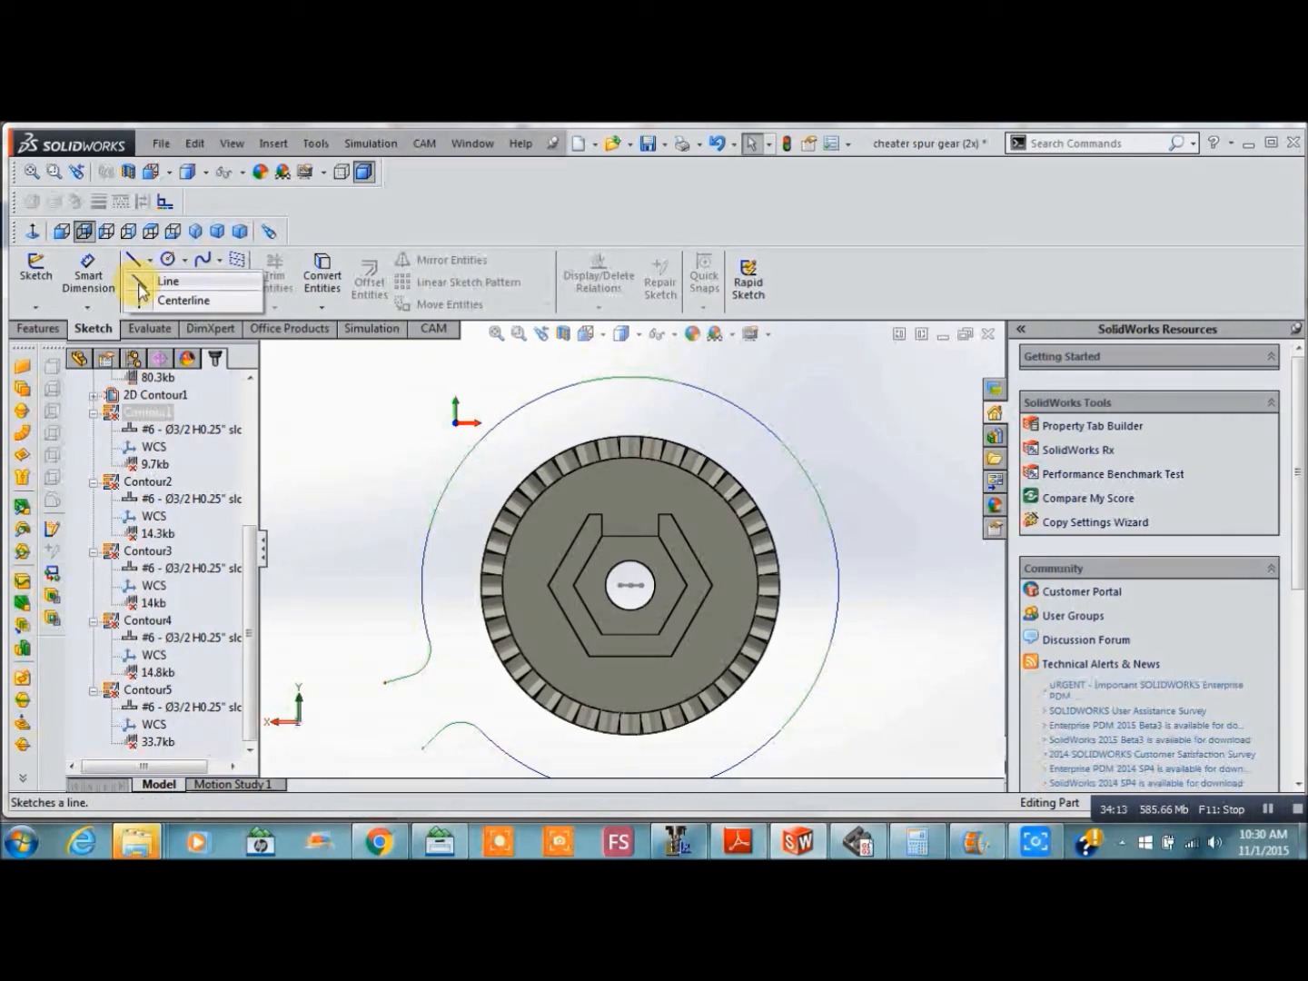
{"action": "left_click", "coordinate": [140, 283]}
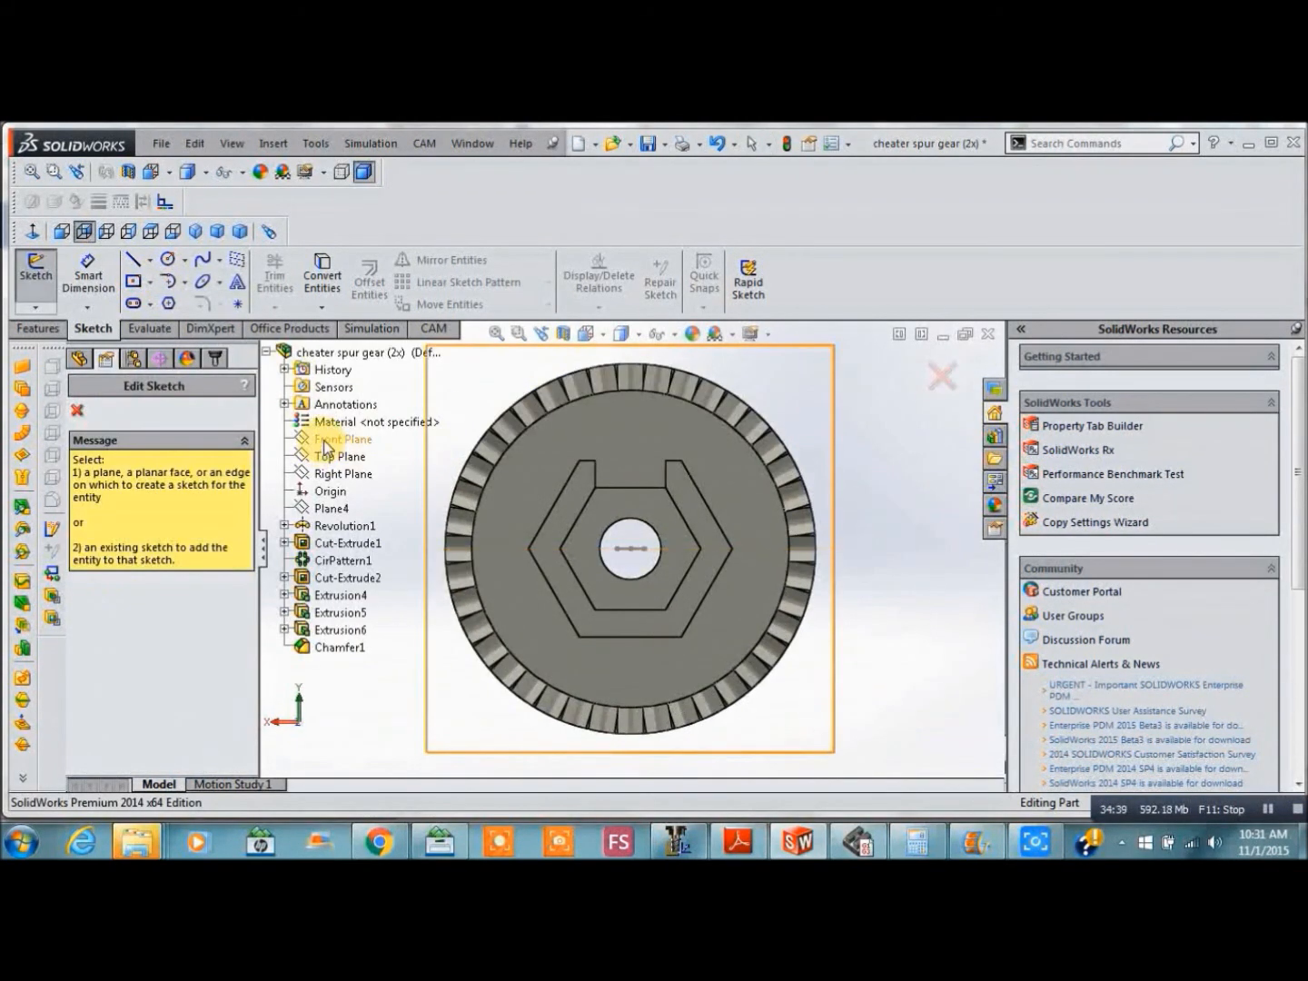
{"action": "left_click", "coordinate": [324, 440]}
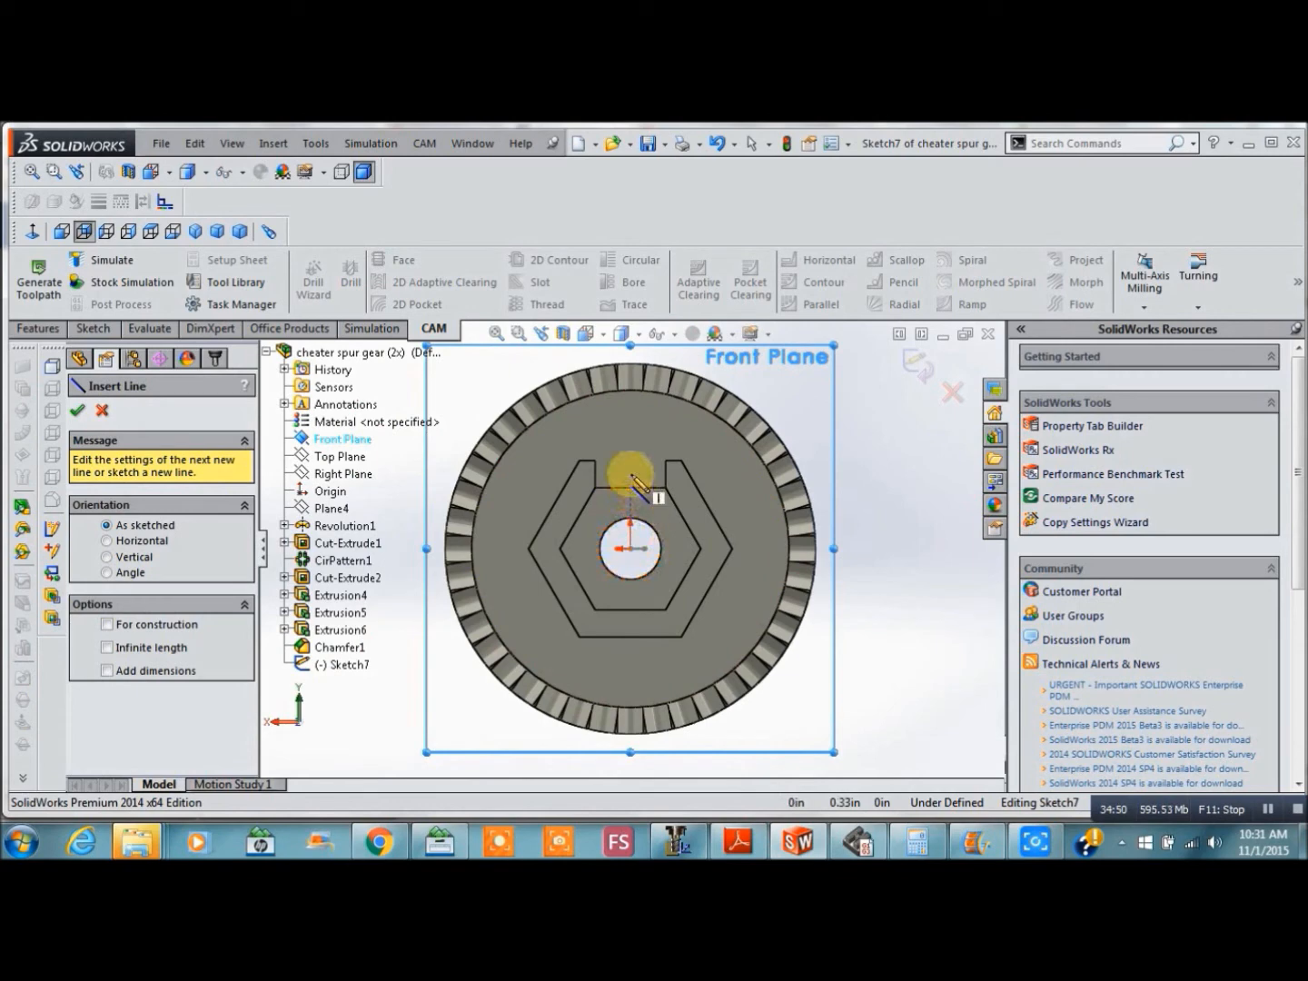
{"action": "left_click", "coordinate": [631, 356]}
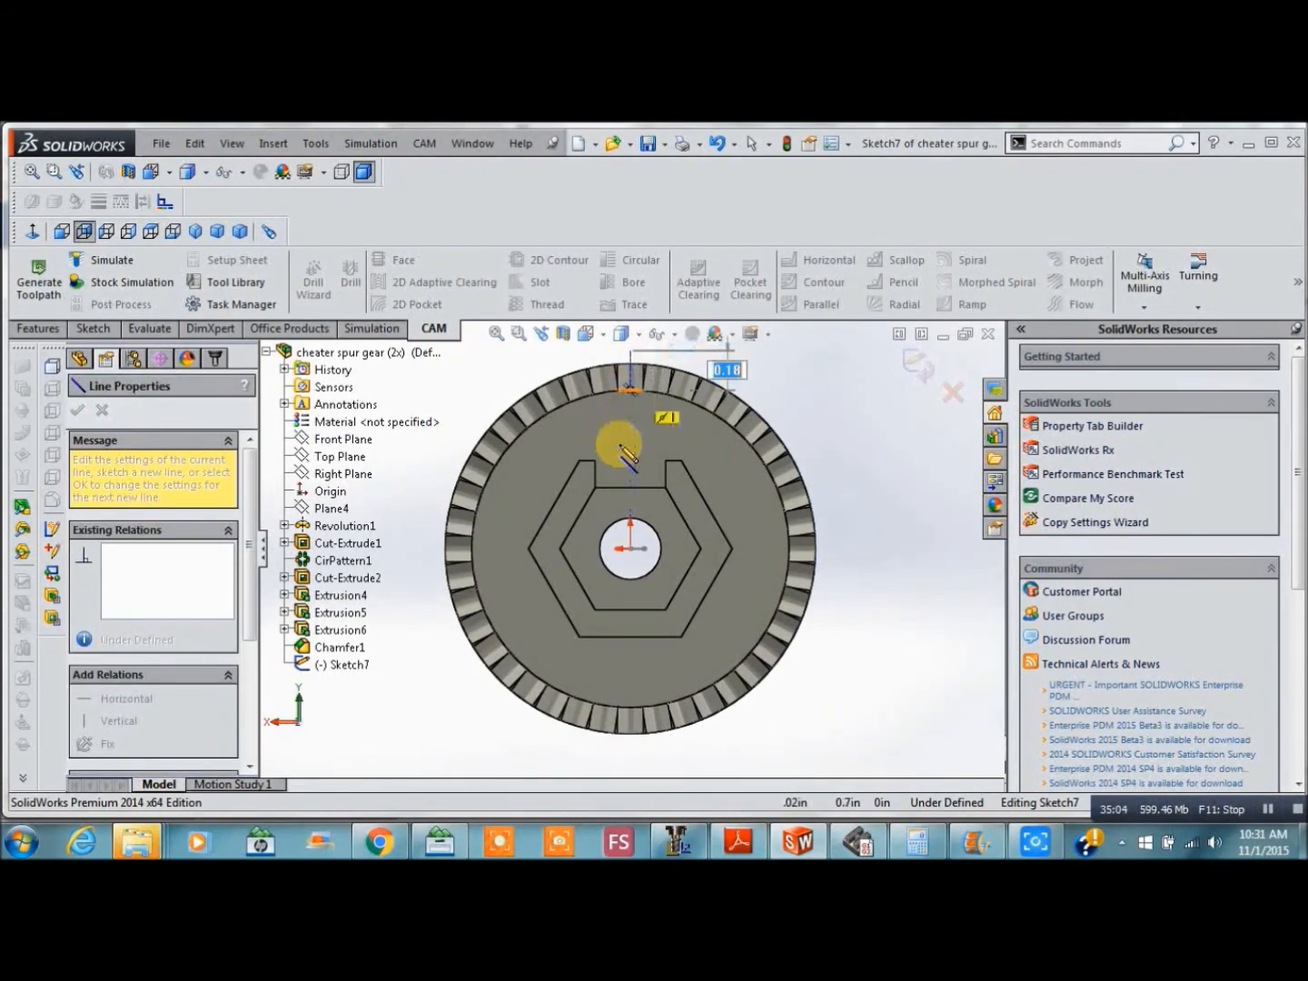
{"action": "left_click", "coordinate": [630, 400]}
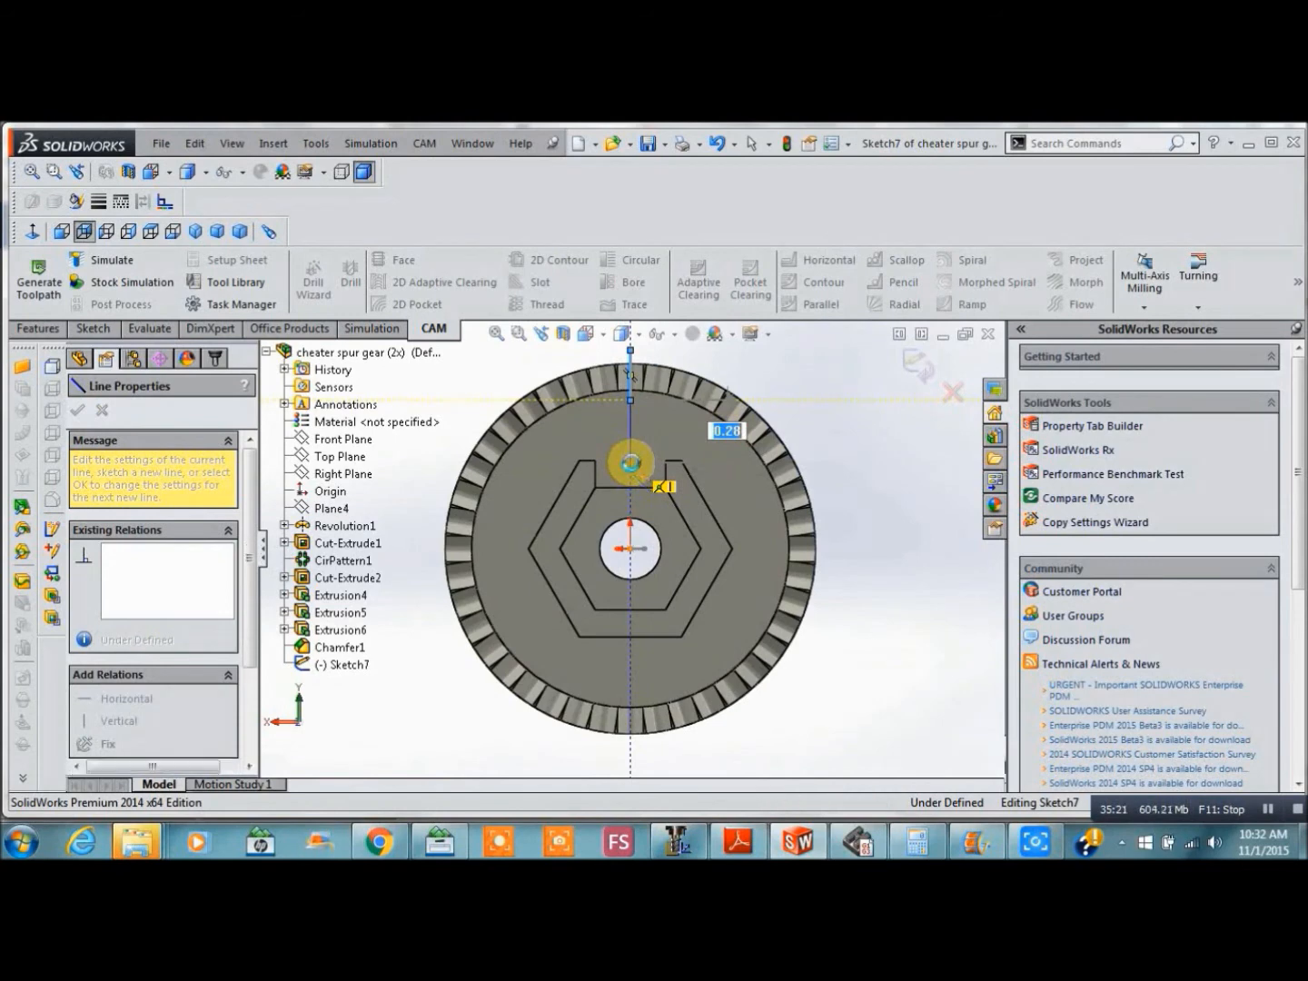
{"action": "key", "text": "Escape"}
{"action": "left_click", "coordinate": [577, 439]}
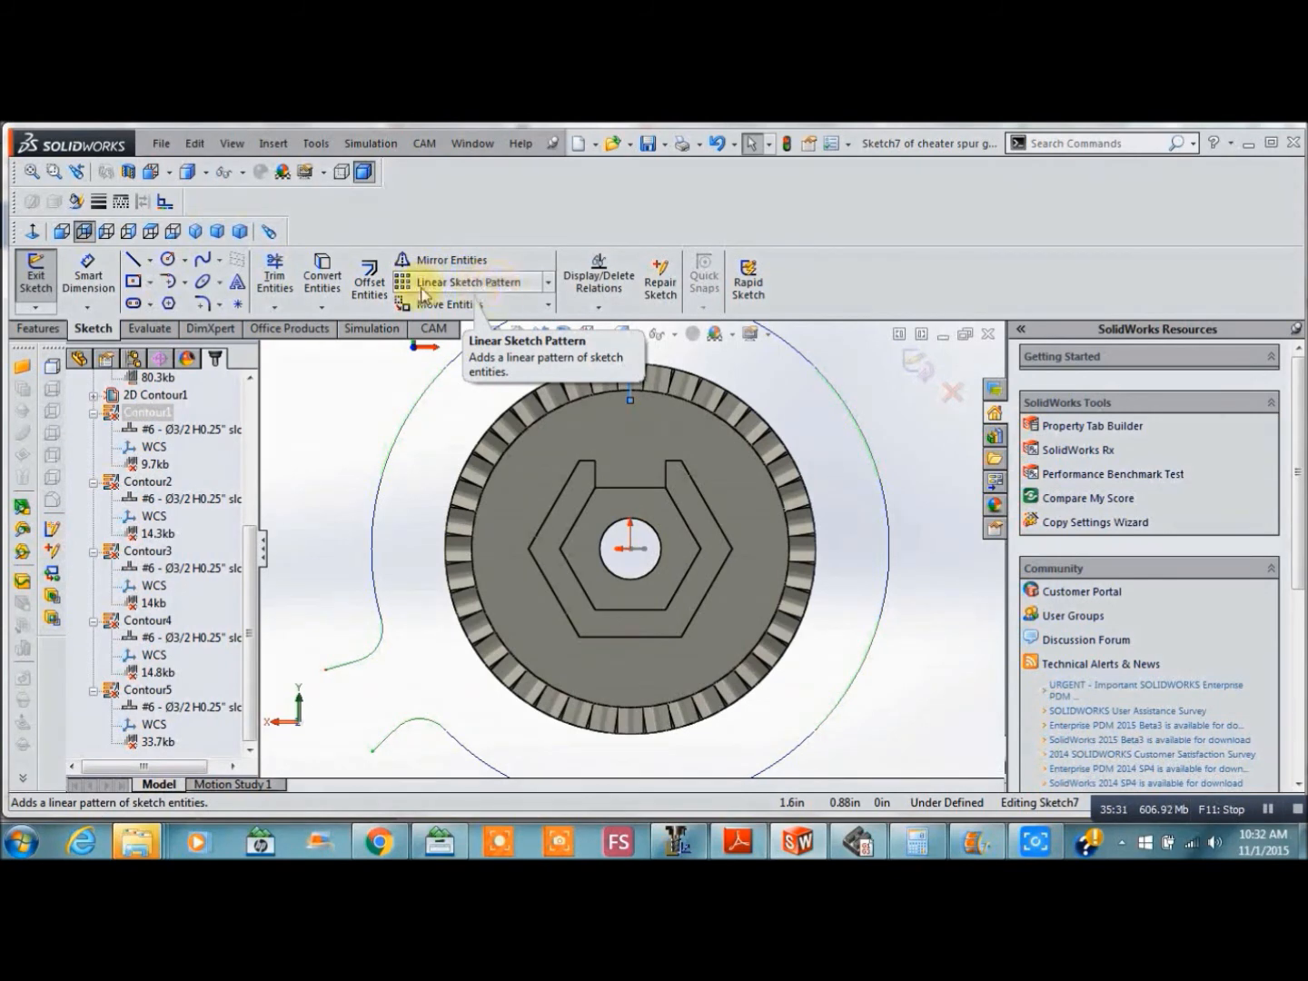
Create a circular sketch pattern of the line around the origin with 40 equally spaced instances over 360° and exit the sketch
{"action": "left_click", "coordinate": [550, 285]}
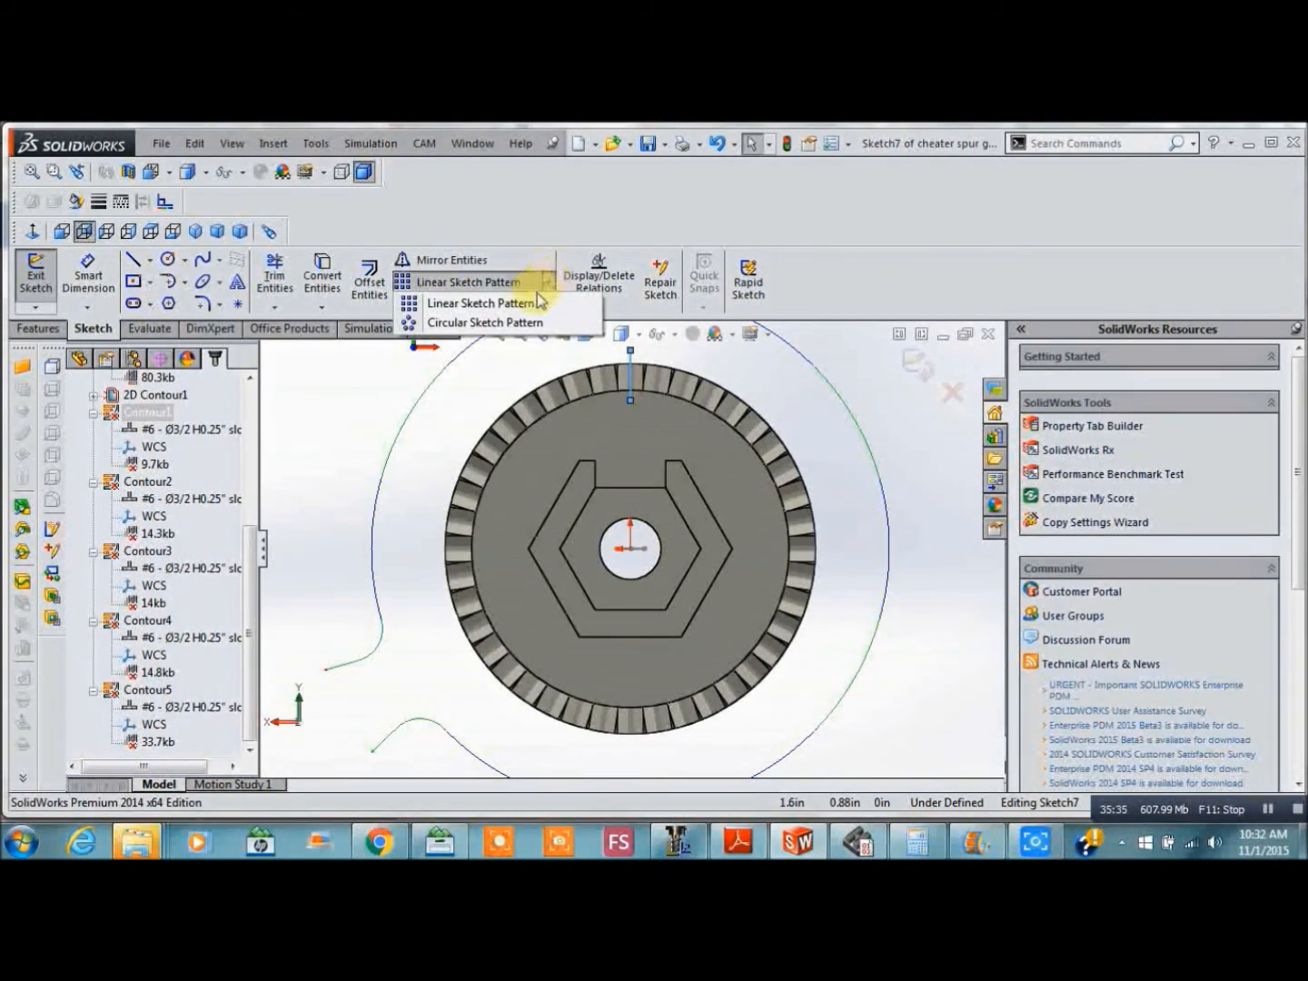
{"action": "left_click", "coordinate": [503, 324]}
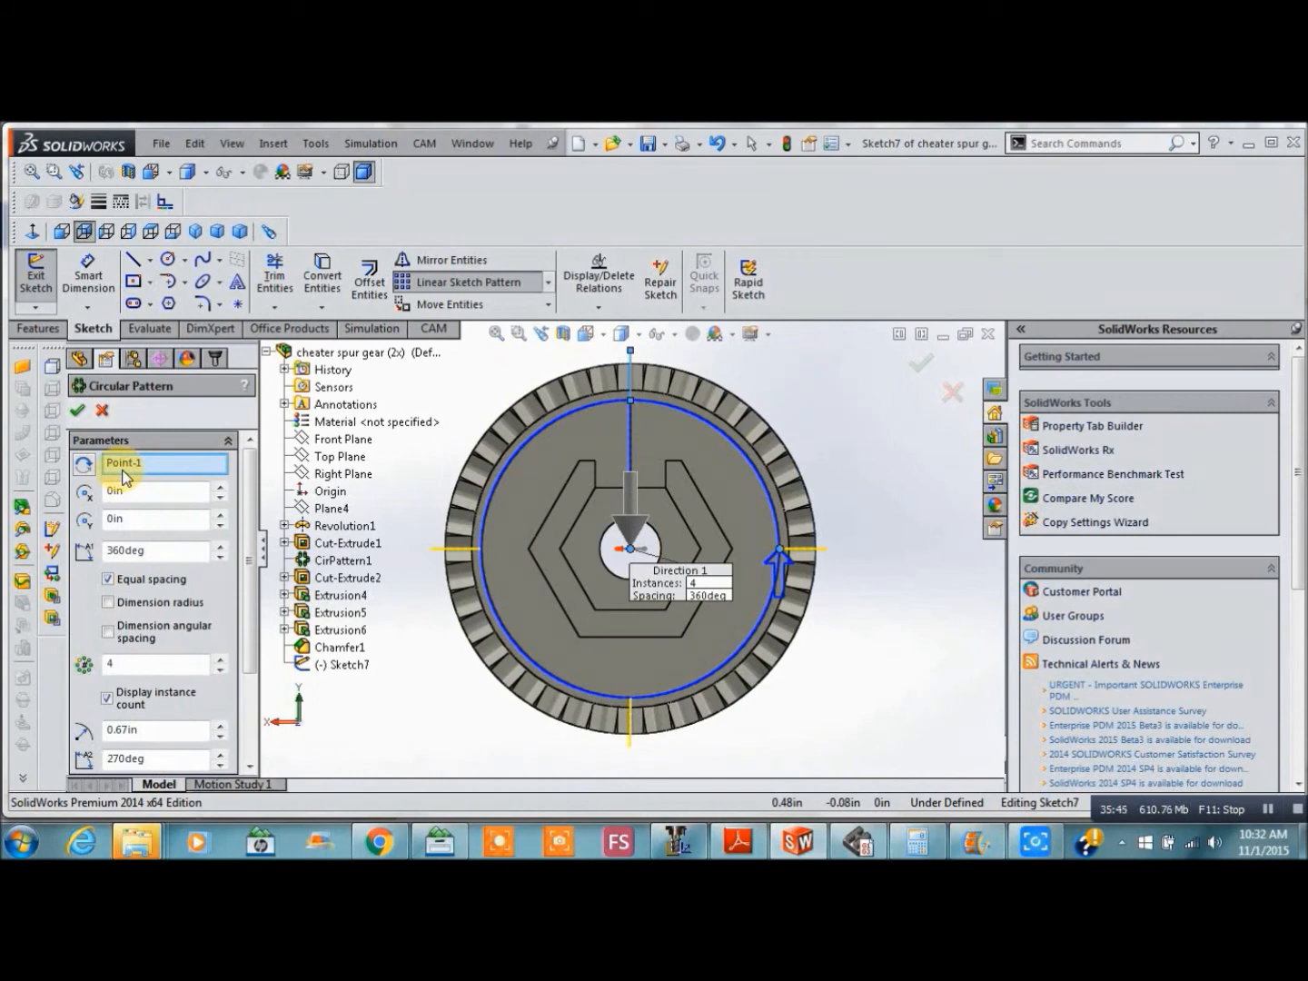
{"action": "left_click", "coordinate": [174, 666]}
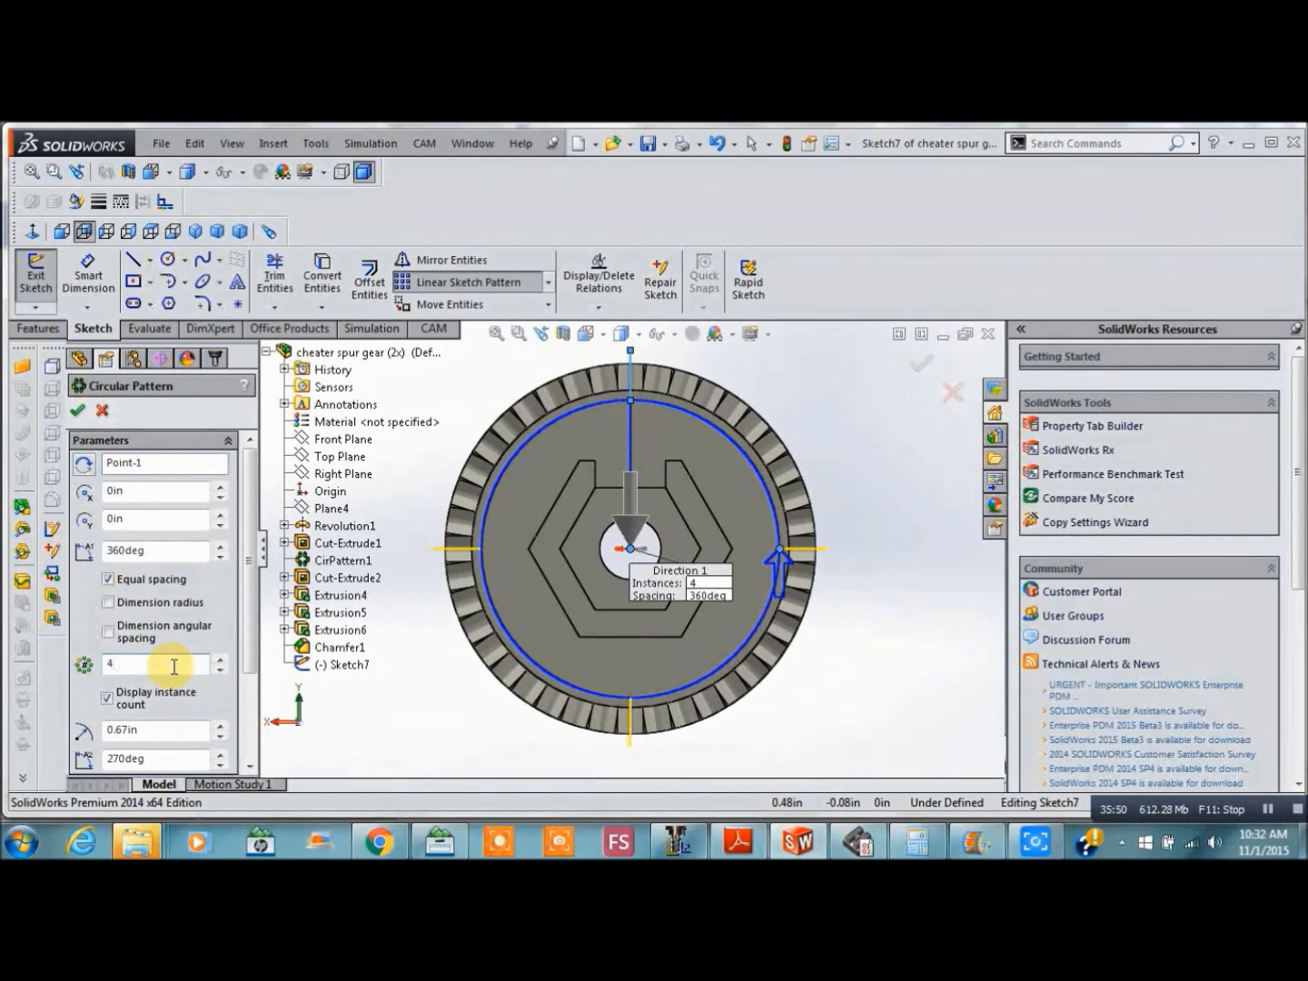
{"action": "type", "text": "0"}
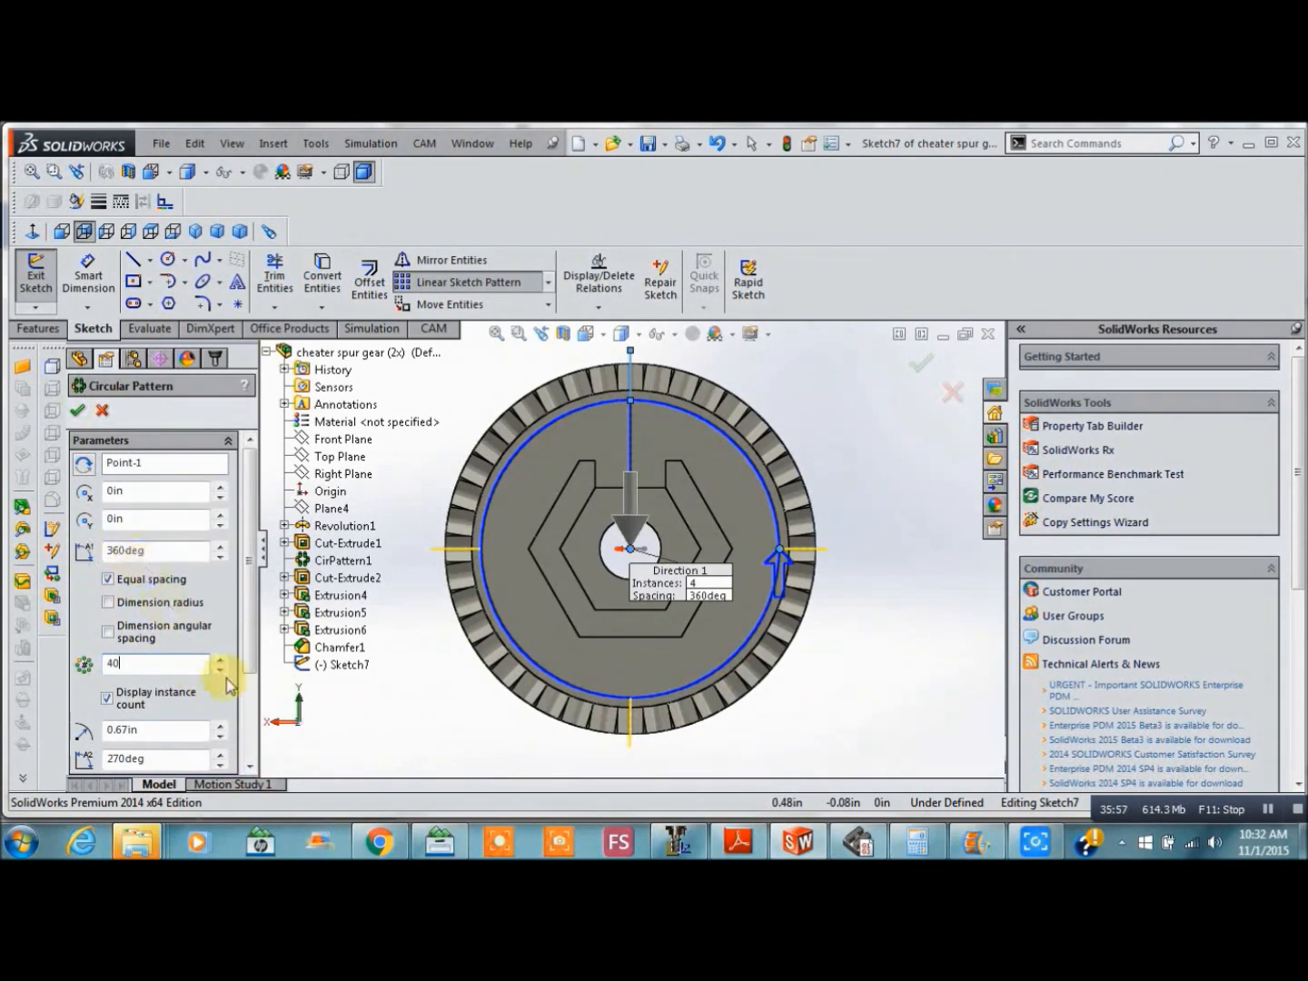
{"action": "left_click", "coordinate": [250, 768]}
{"action": "left_click", "coordinate": [249, 769]}
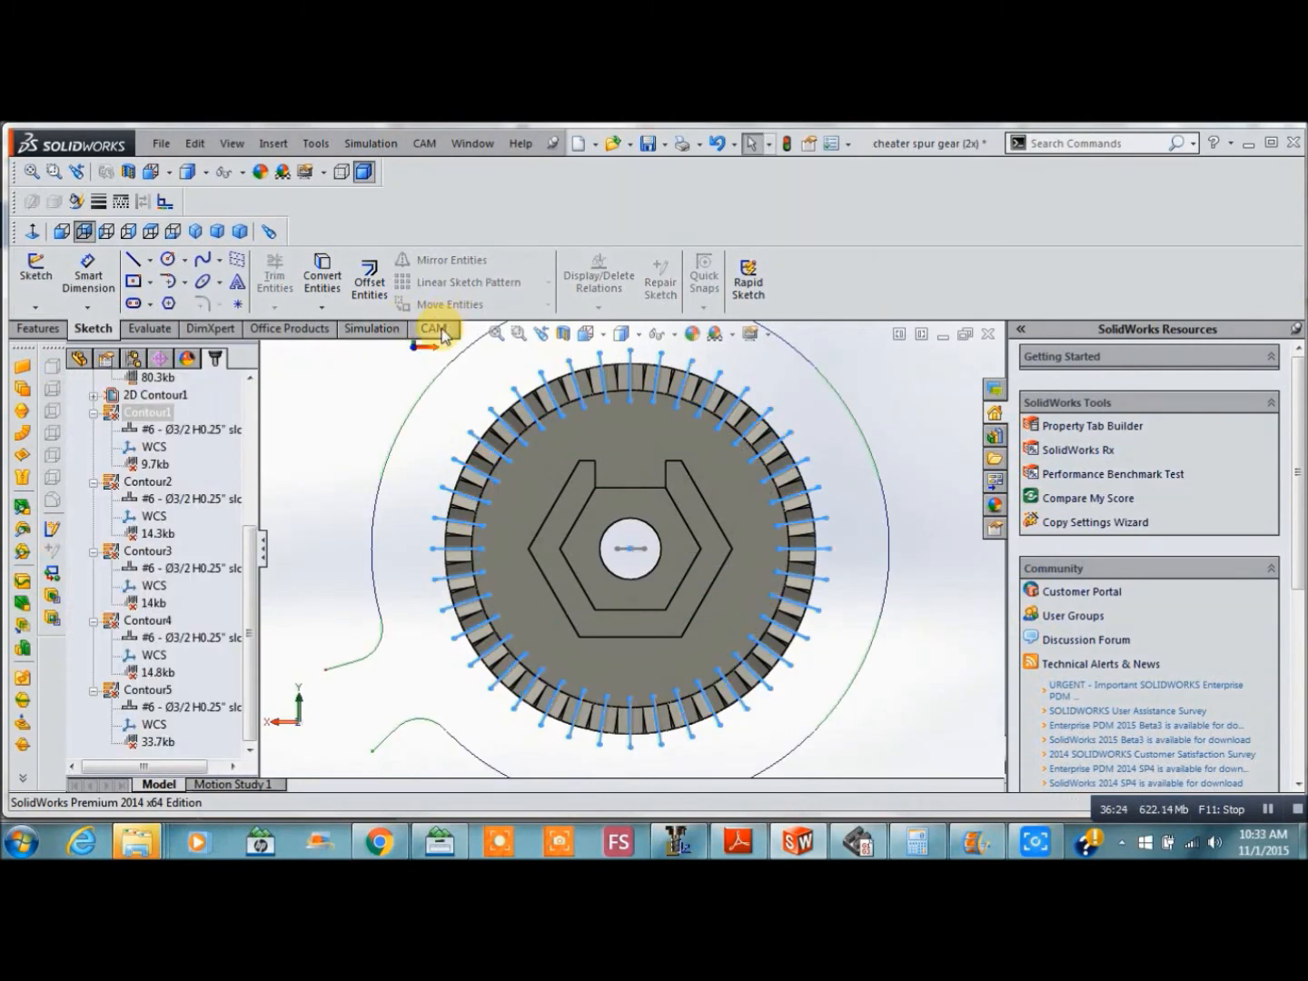
Start a second 2D Contour operation and pick the #9 tapered mill from the tool library
{"action": "left_click", "coordinate": [435, 330]}
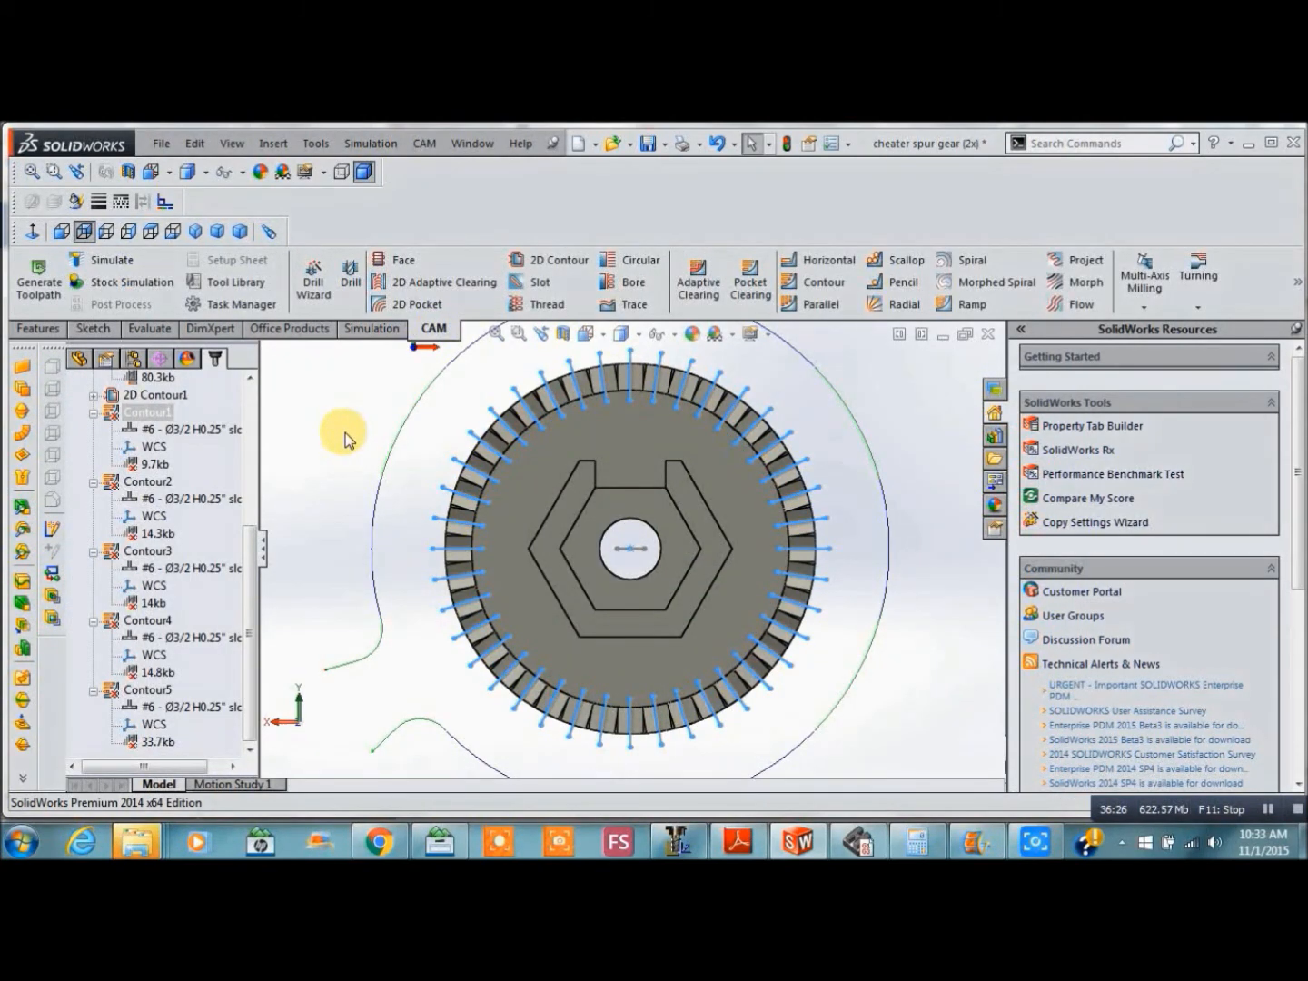
{"action": "left_click", "coordinate": [546, 259]}
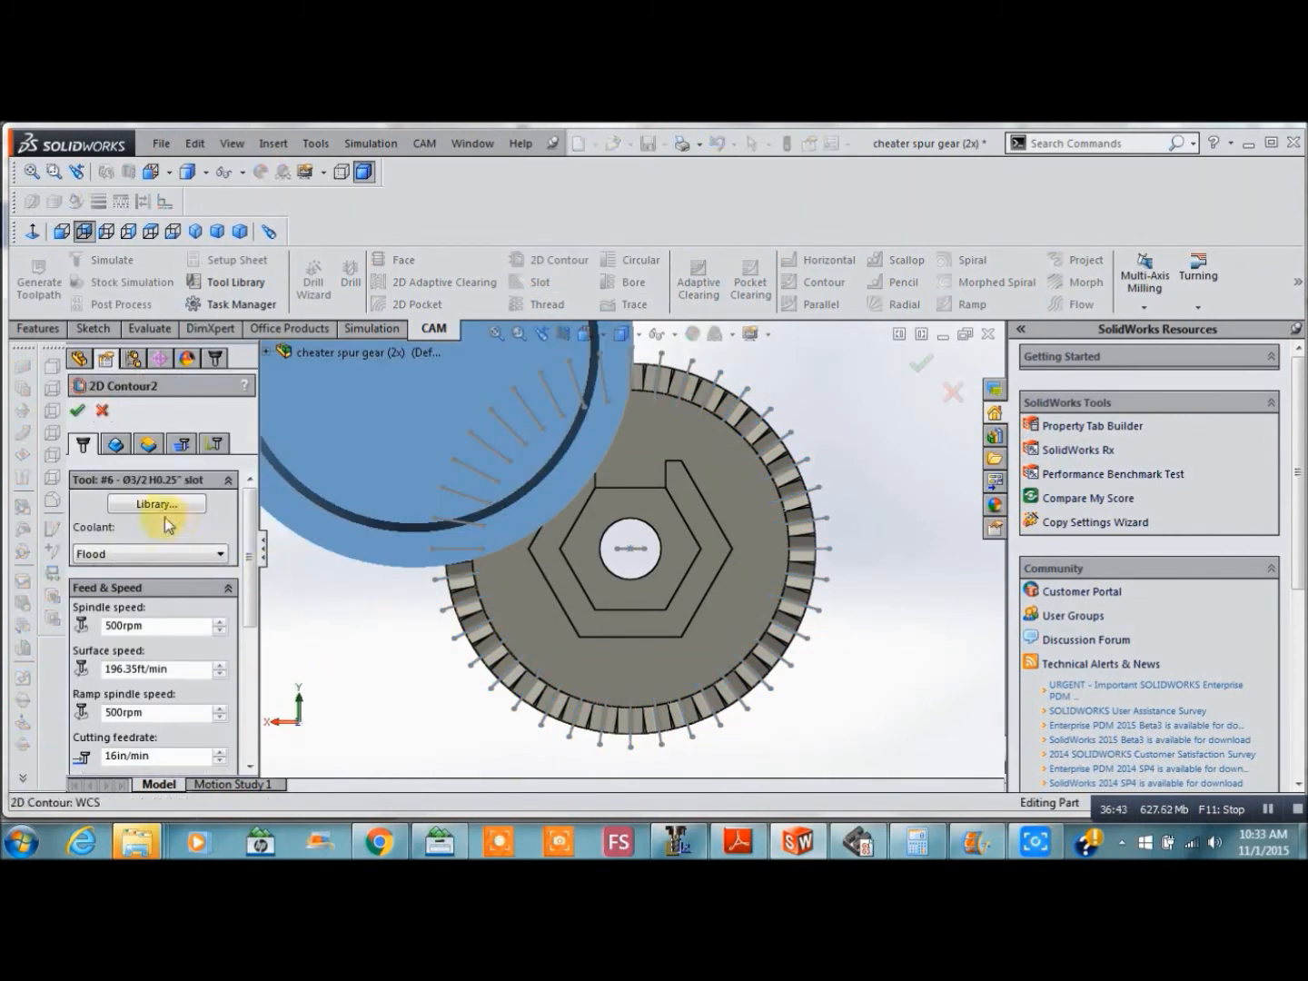
{"action": "left_click", "coordinate": [159, 505]}
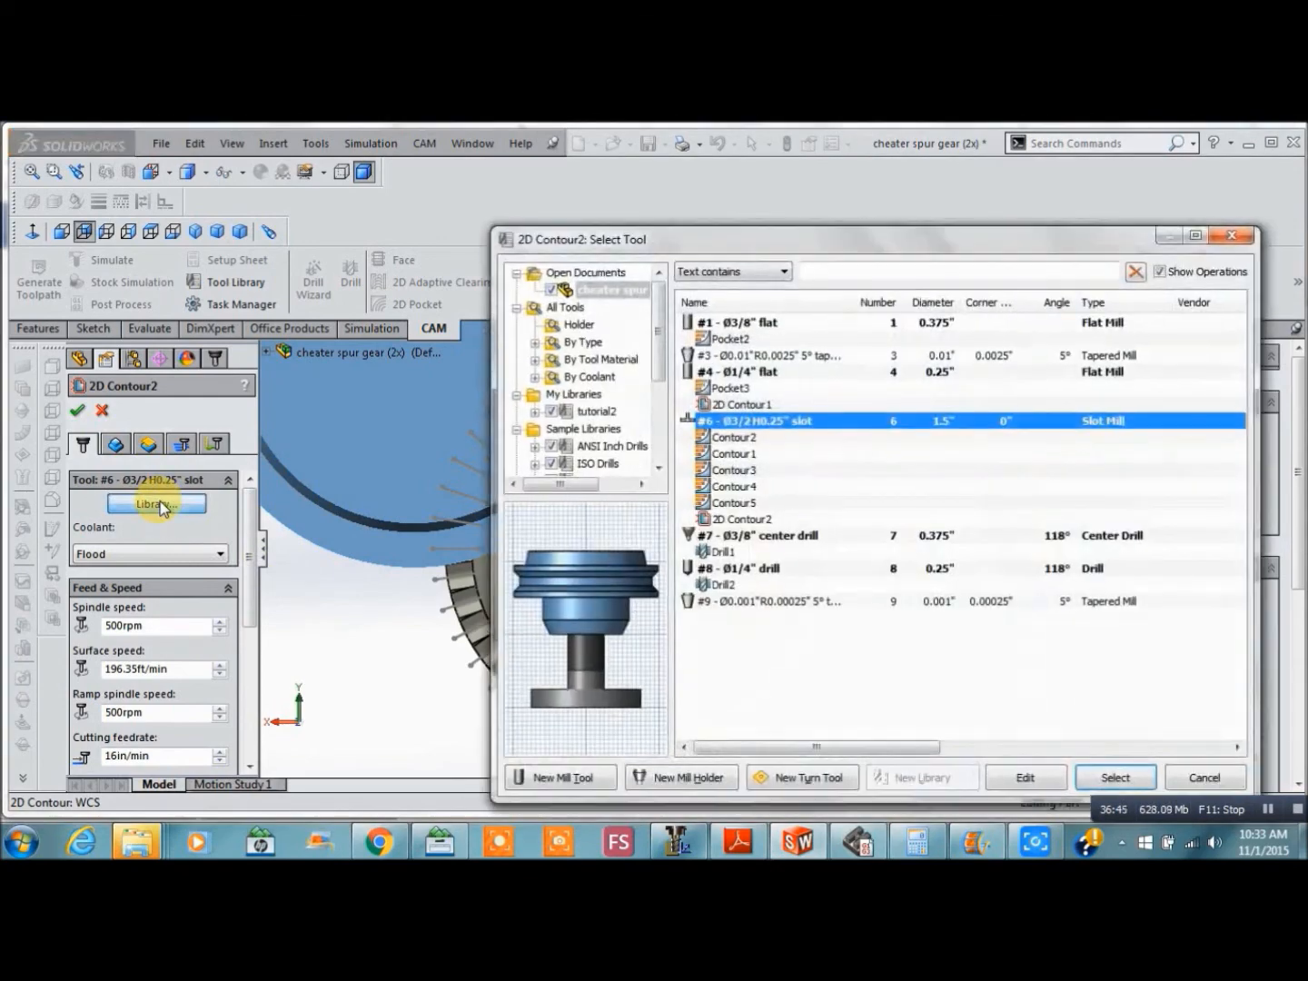
{"action": "left_click", "coordinate": [548, 783]}
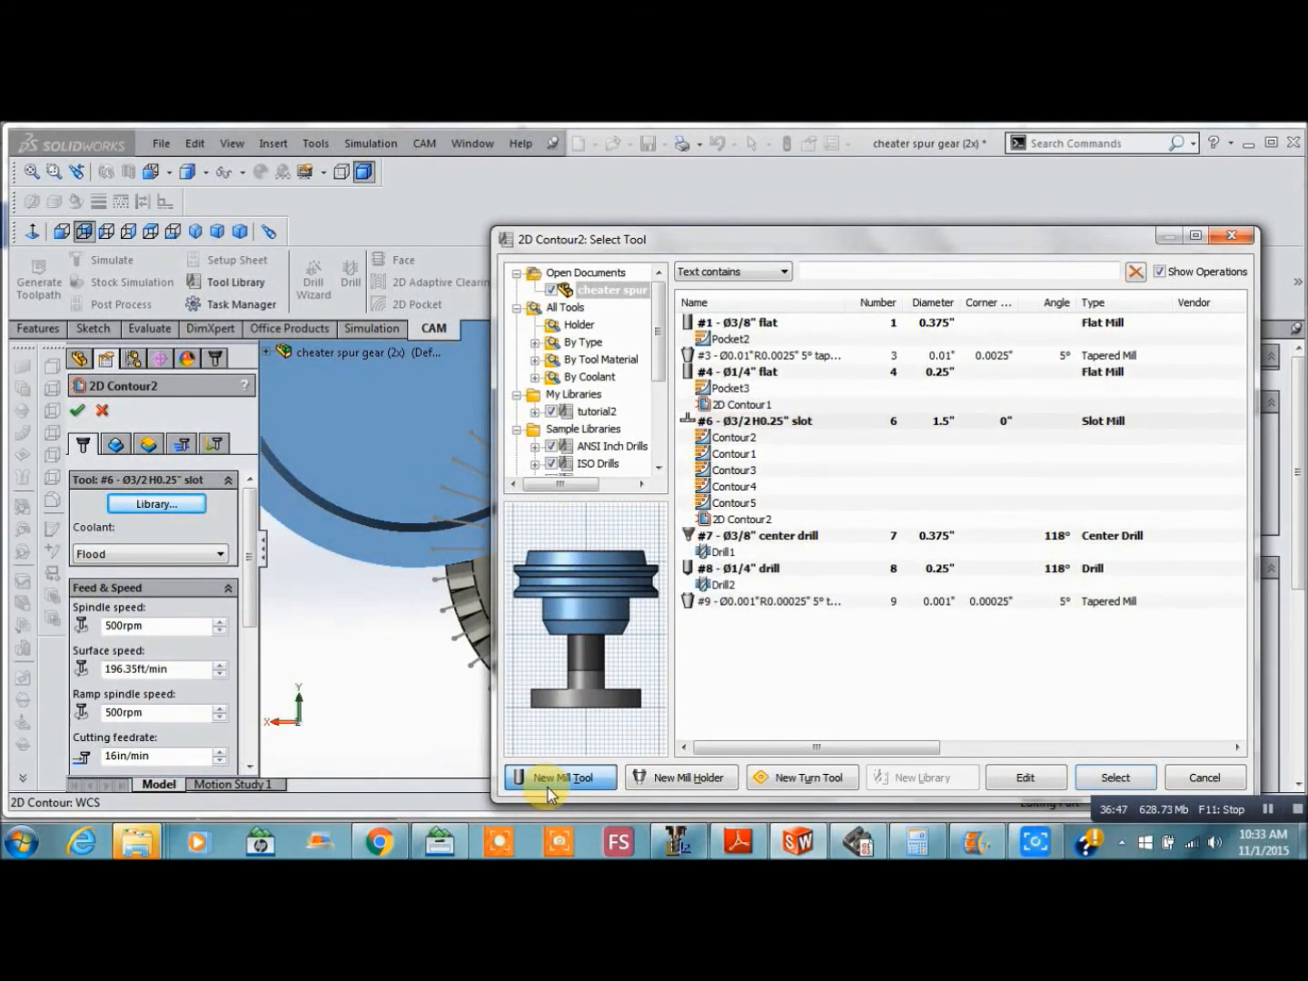
{"action": "left_click", "coordinate": [763, 601]}
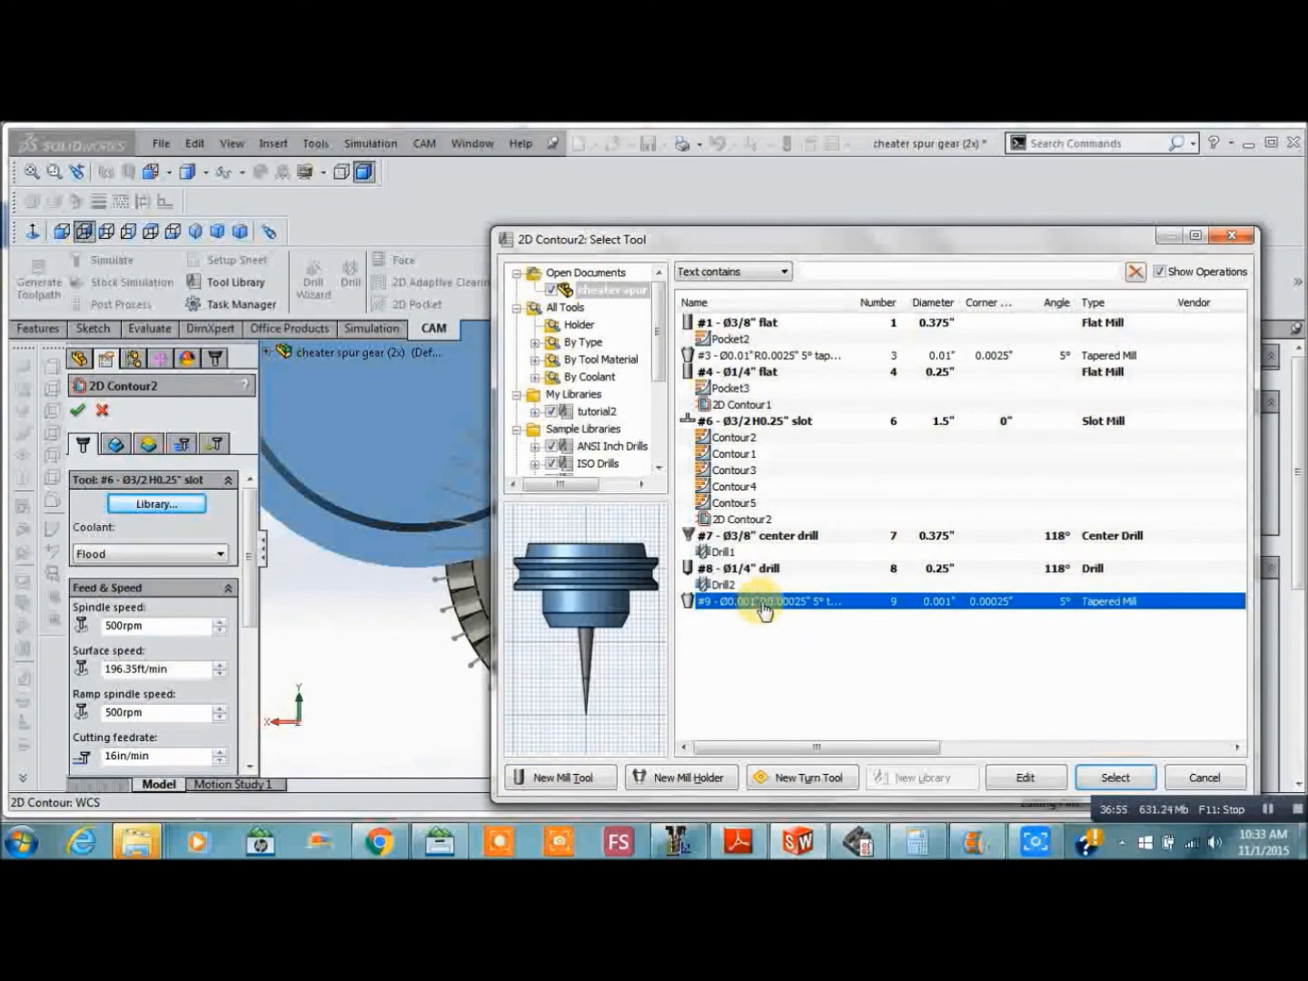
Edit the #9 tapered mill's cutter, setting its diameter to 0.008 in and its taper angle to 22.5°
{"action": "double_click", "coordinate": [763, 601]}
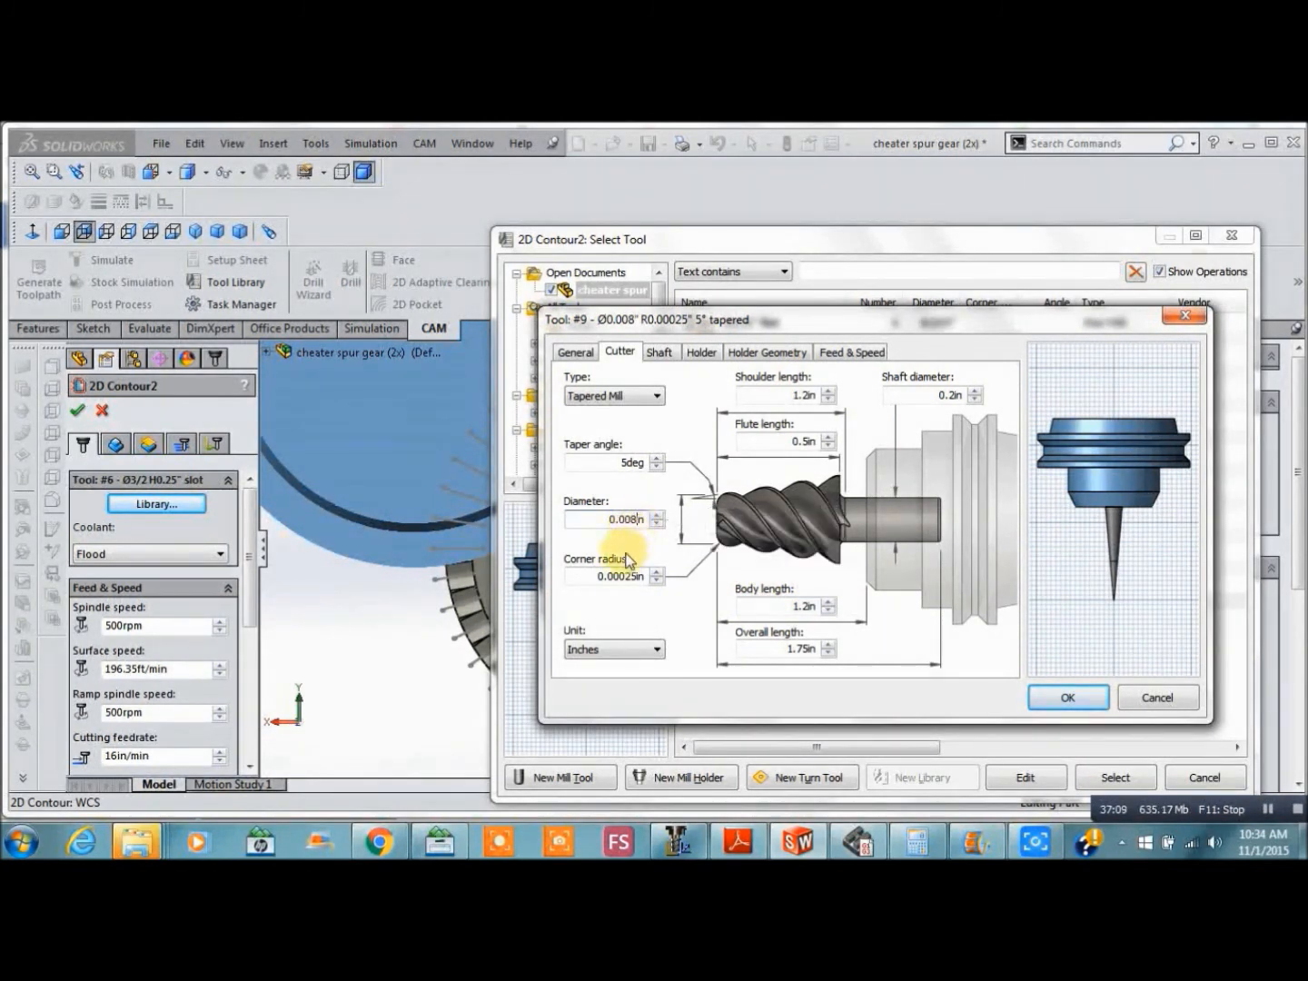
{"action": "left_click", "coordinate": [627, 462]}
{"action": "key", "text": "BackSpace"}
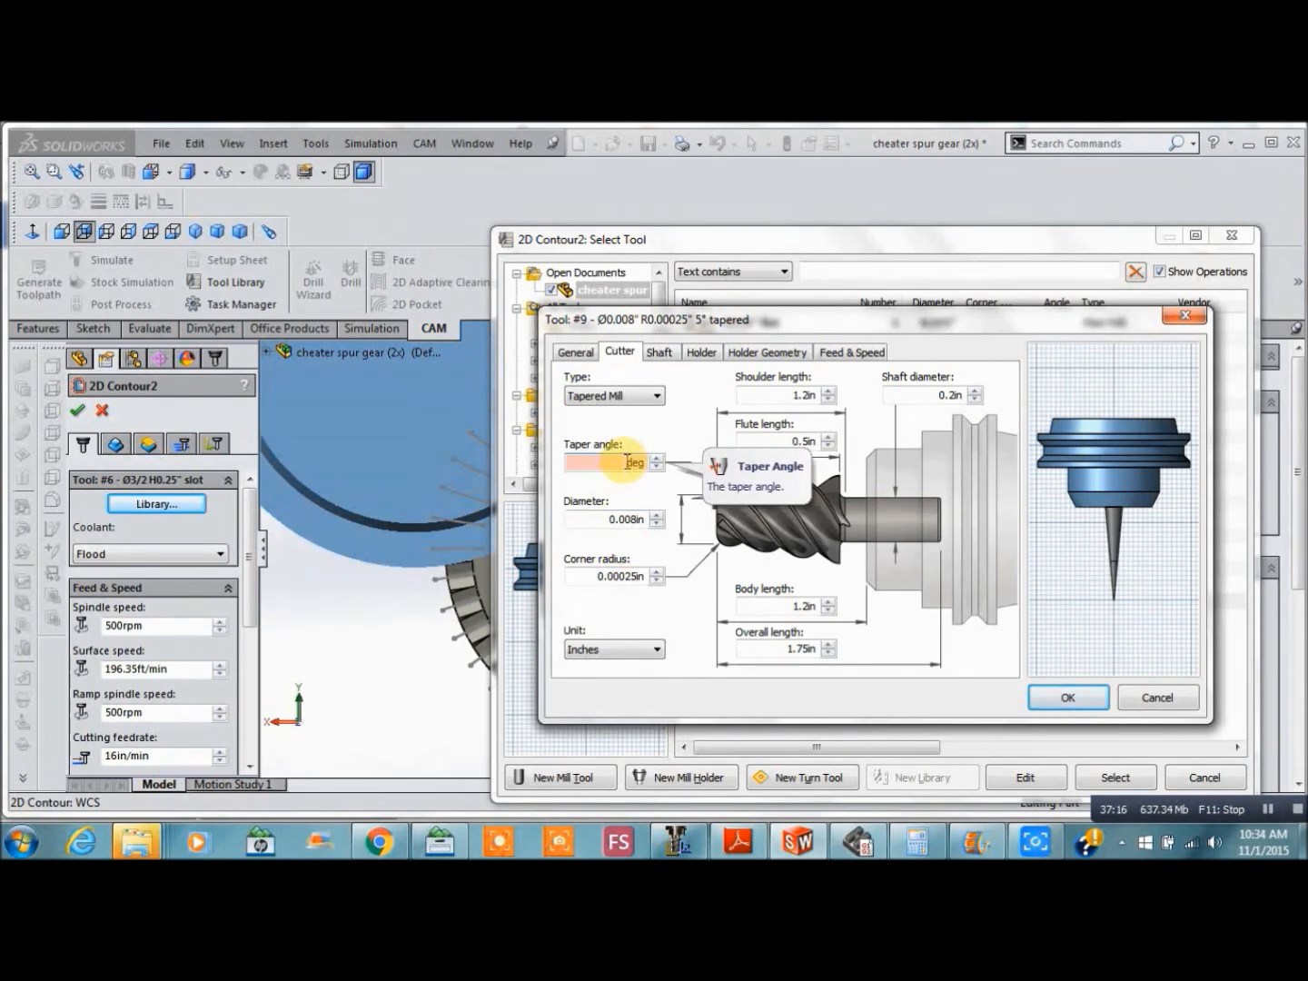
{"action": "type", "text": "22.5"}
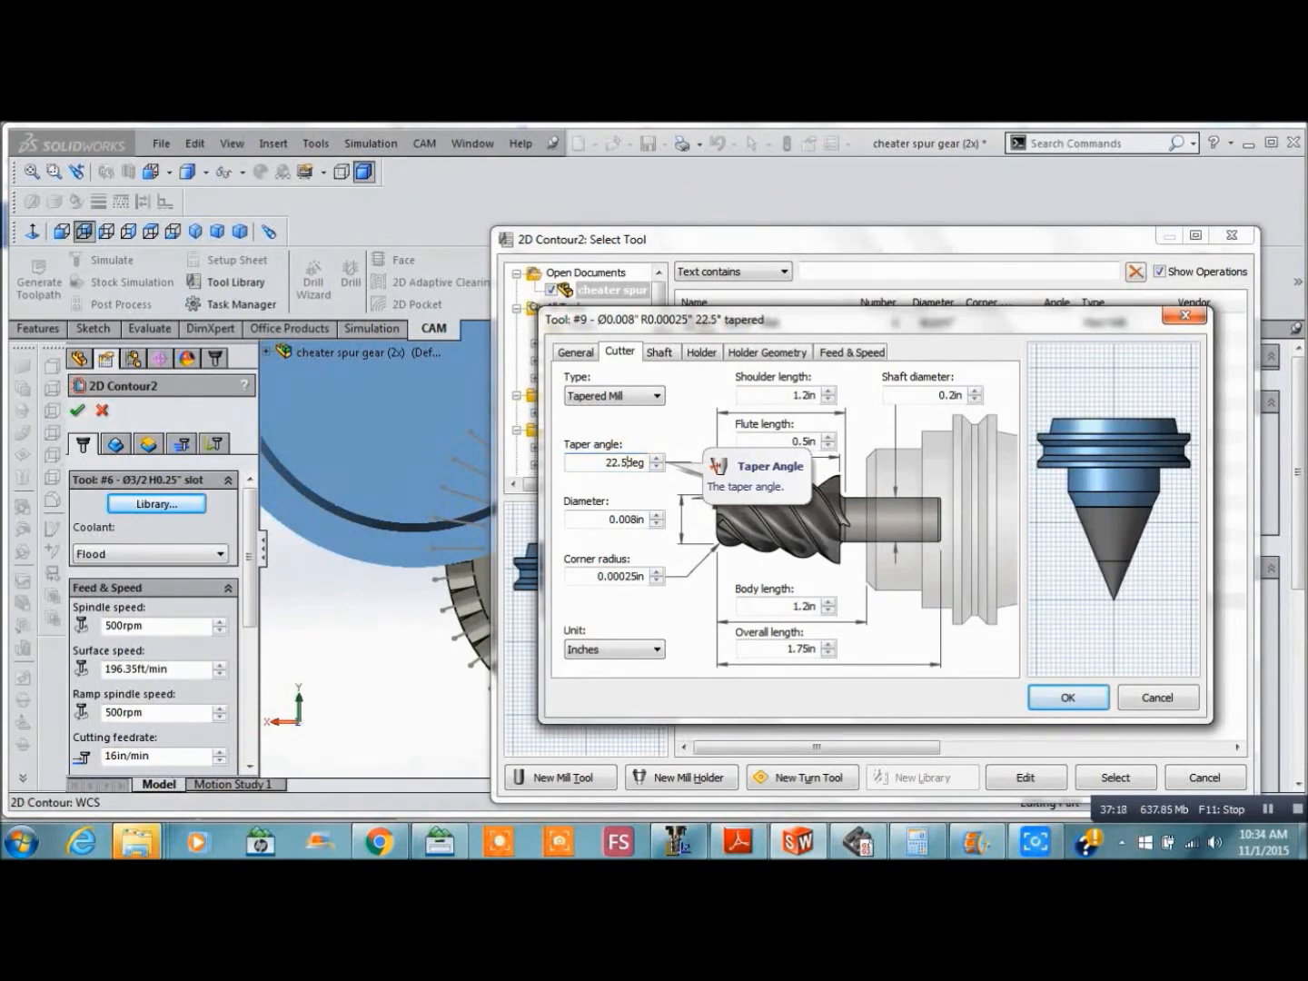
Shorten the tapered mill's shoulder length, save the tool and select it for 2D Contour2
{"action": "left_click", "coordinate": [828, 400]}
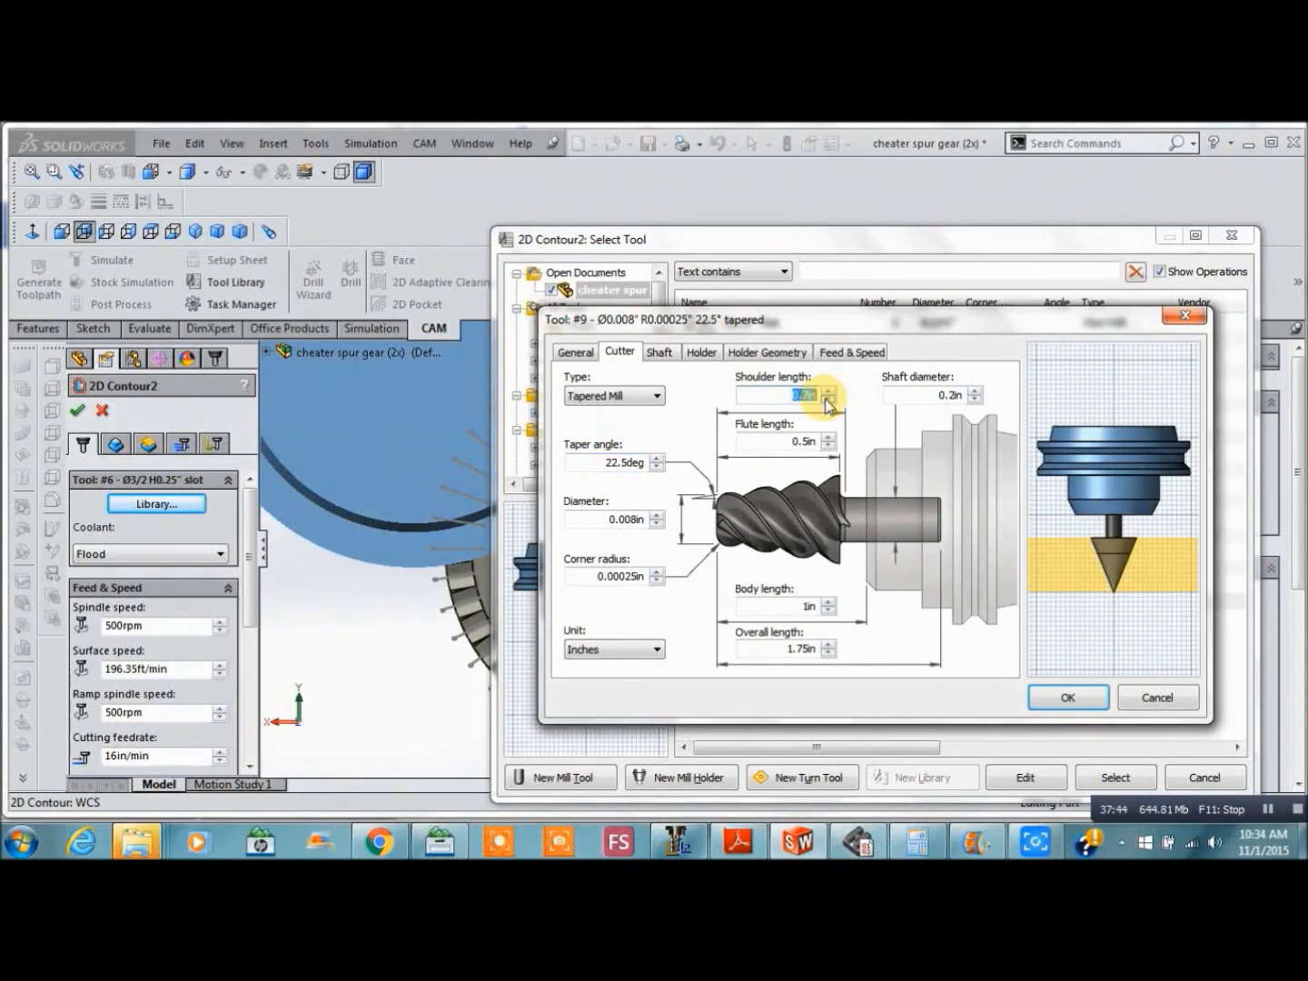
{"action": "left_click", "coordinate": [828, 401]}
{"action": "left_click", "coordinate": [828, 401]}
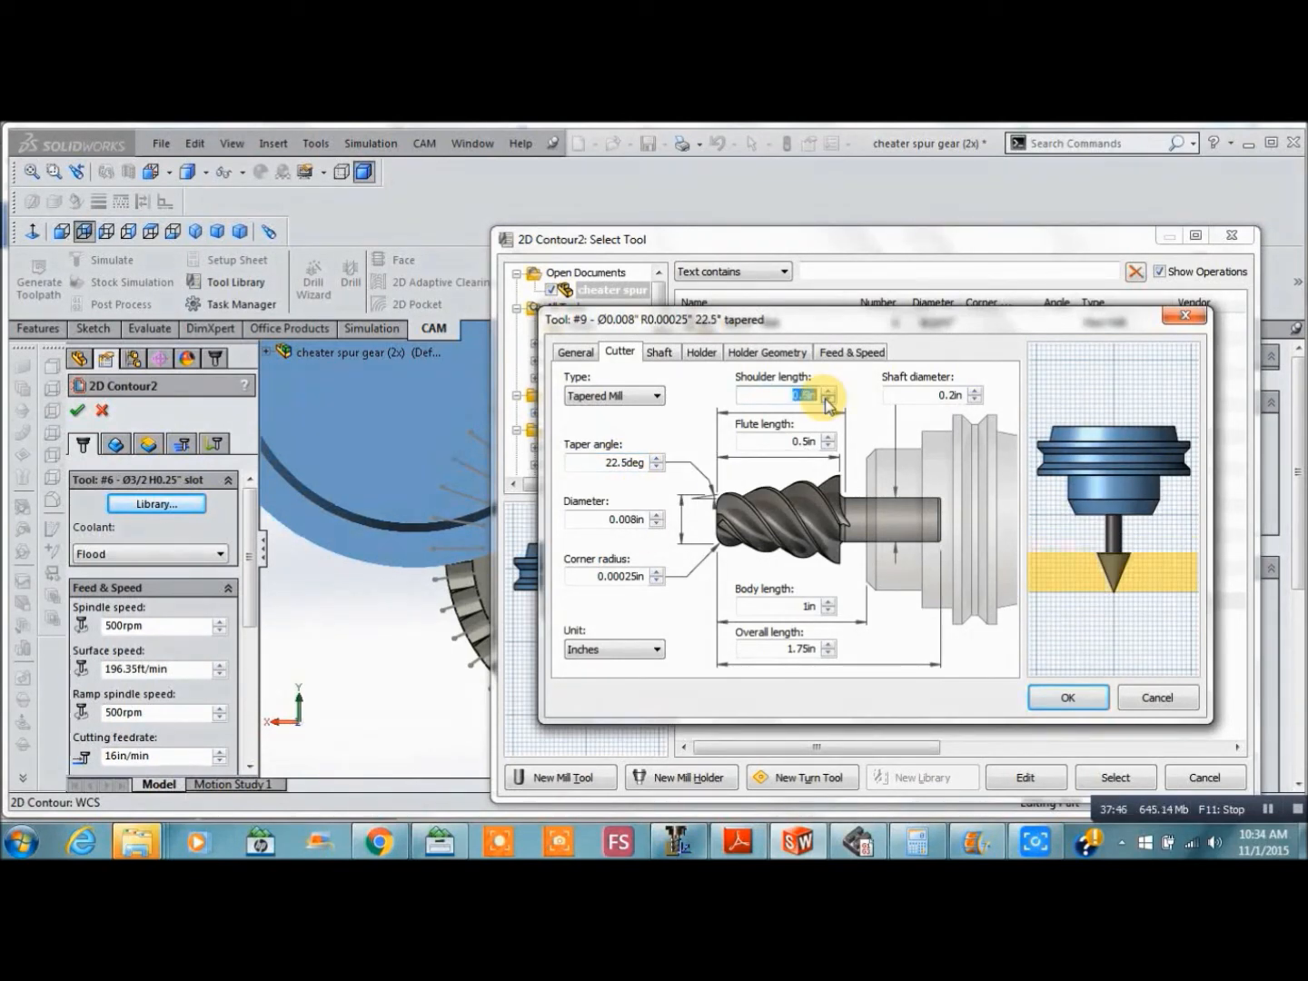
{"action": "left_click", "coordinate": [1067, 697]}
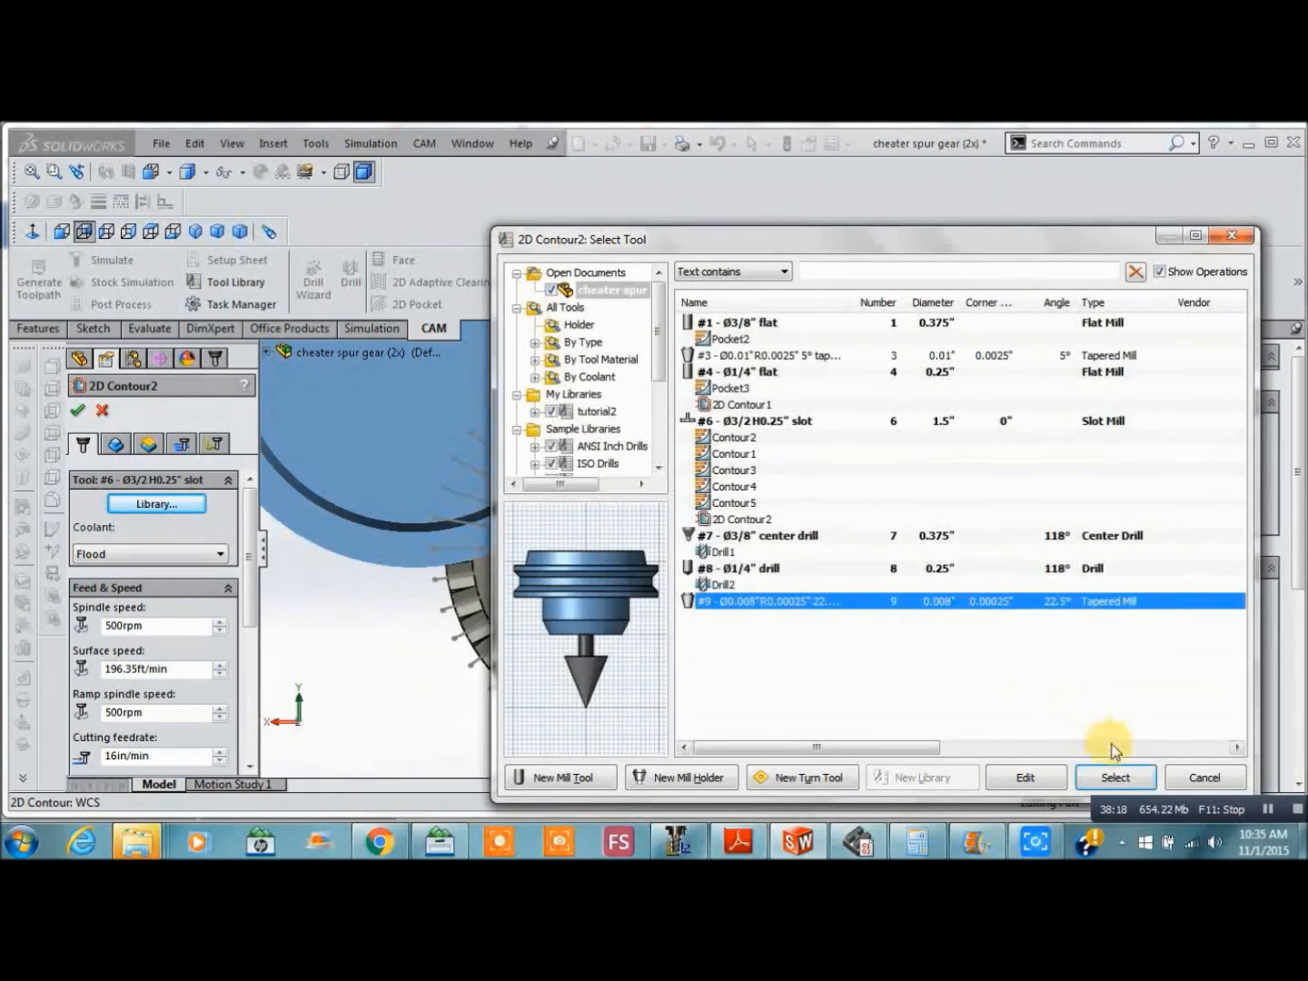
{"action": "left_click", "coordinate": [1108, 777]}
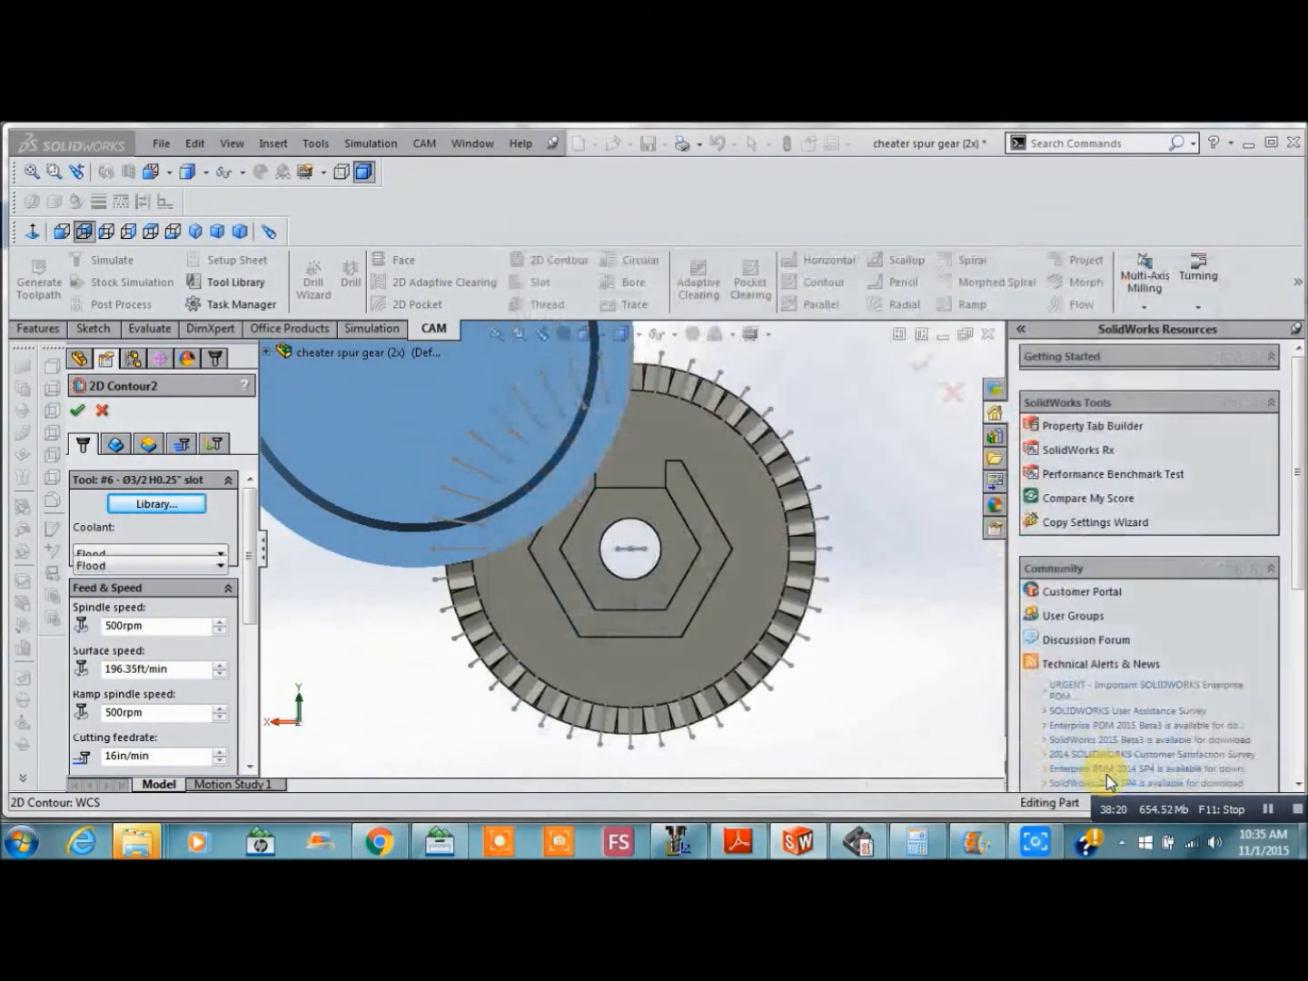
Use the sketch line directly above the centre hole as the contour and set the bottom height from the tooth profile's lower sketch point
{"action": "left_click", "coordinate": [114, 448]}
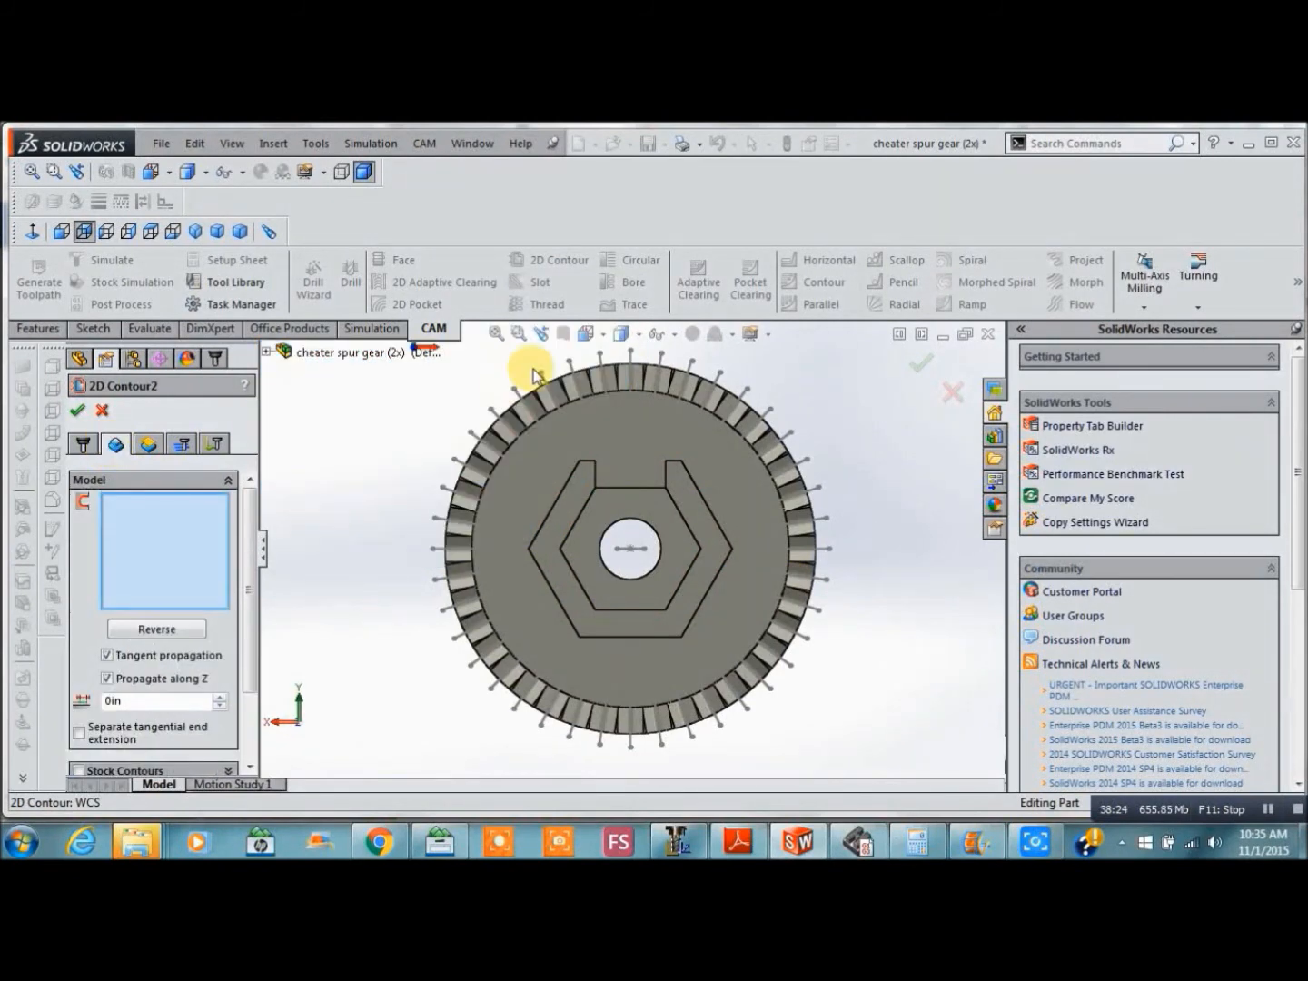
{"action": "left_click", "coordinate": [632, 359]}
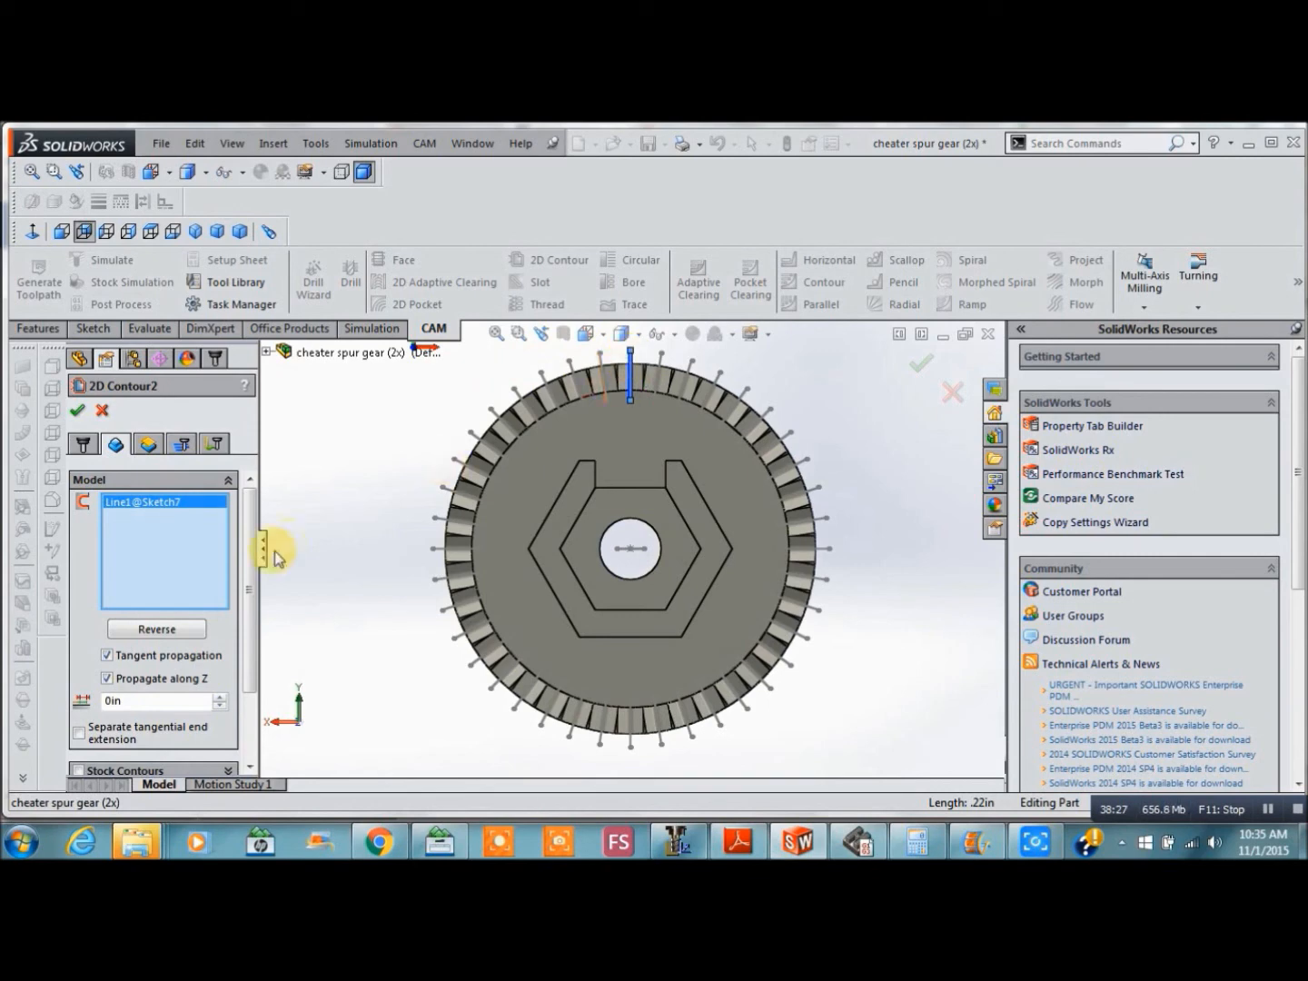
{"action": "left_click", "coordinate": [149, 443]}
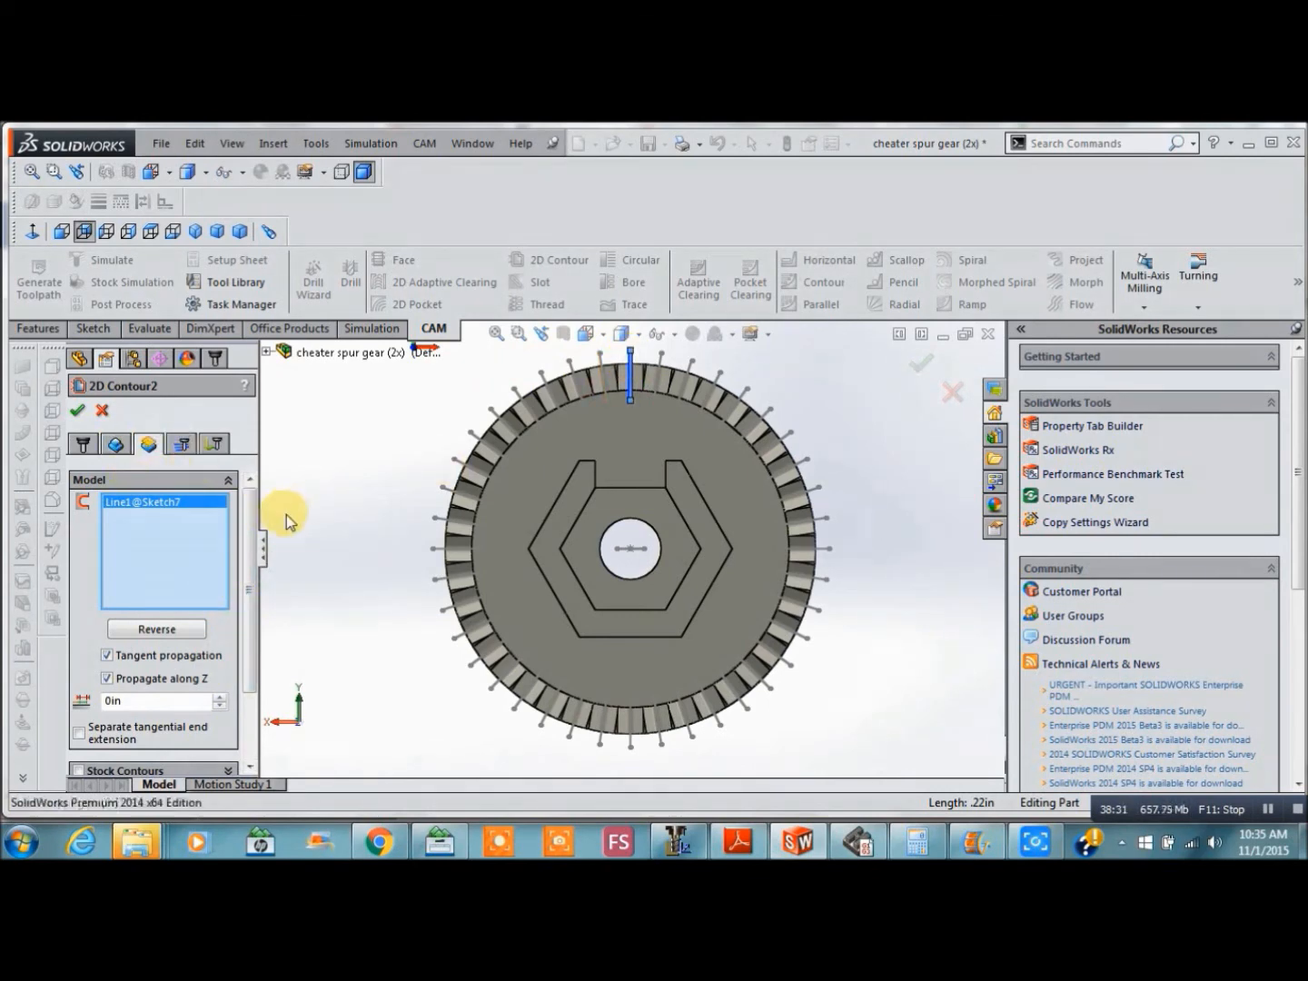
{"action": "scroll", "coordinate": [254, 736], "scroll_direction": "down", "scroll_amount": 5}
{"action": "left_click", "coordinate": [217, 709]}
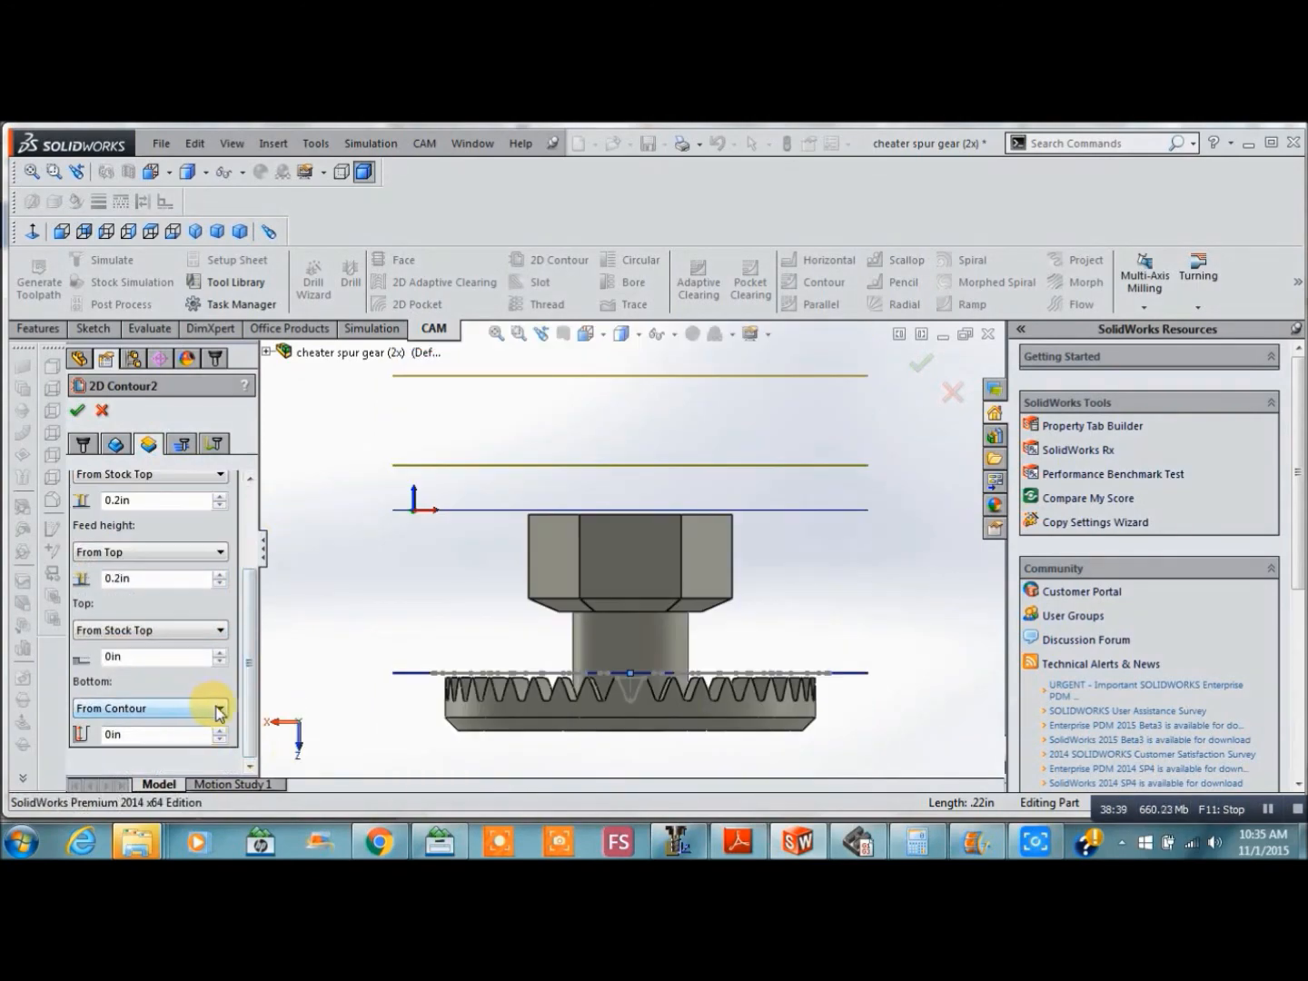
{"action": "left_click", "coordinate": [221, 709]}
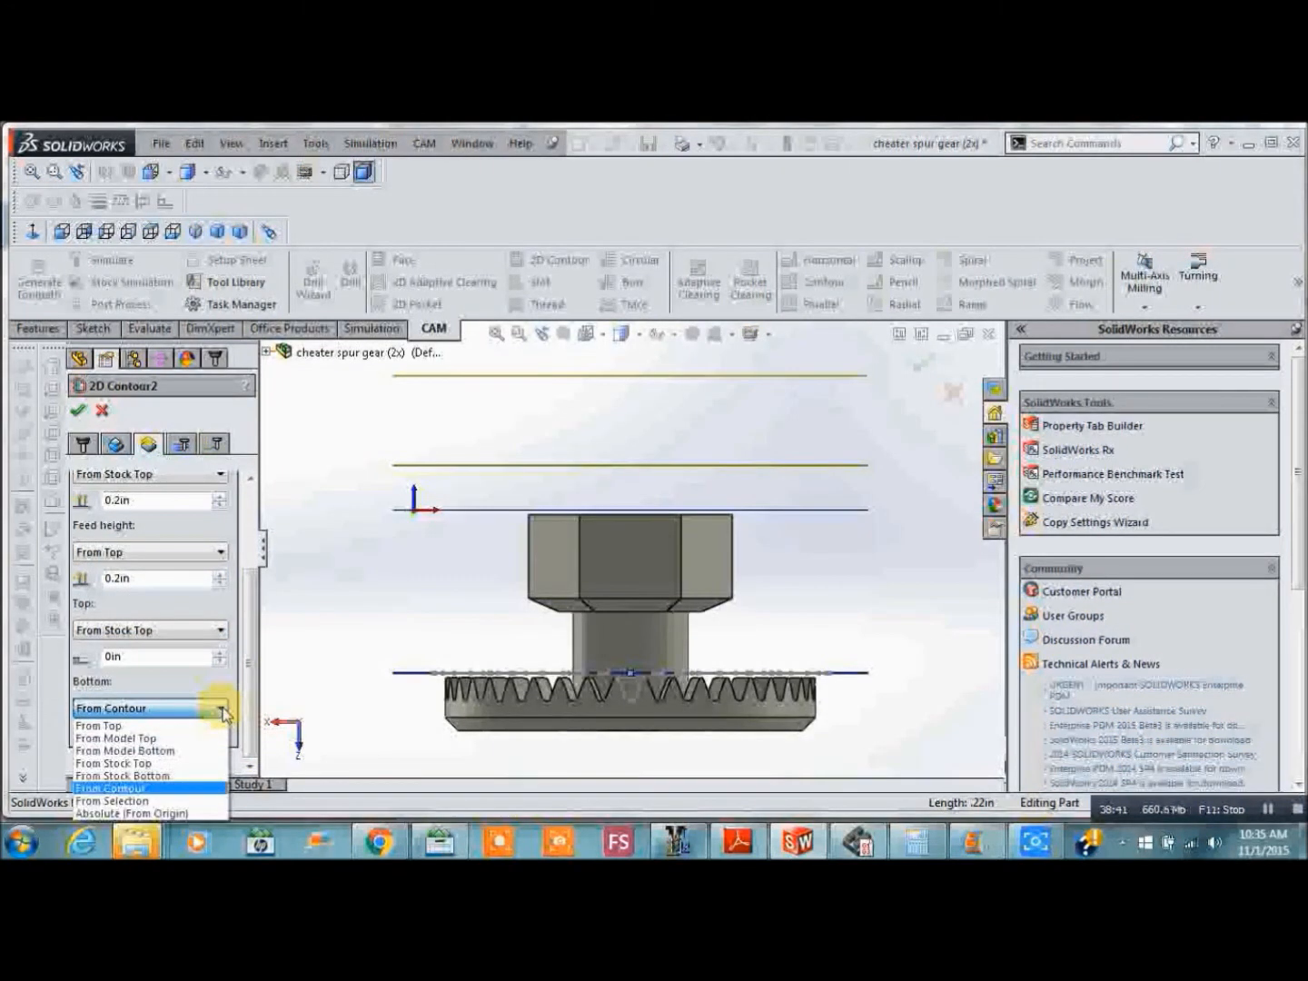
{"action": "left_click", "coordinate": [156, 803]}
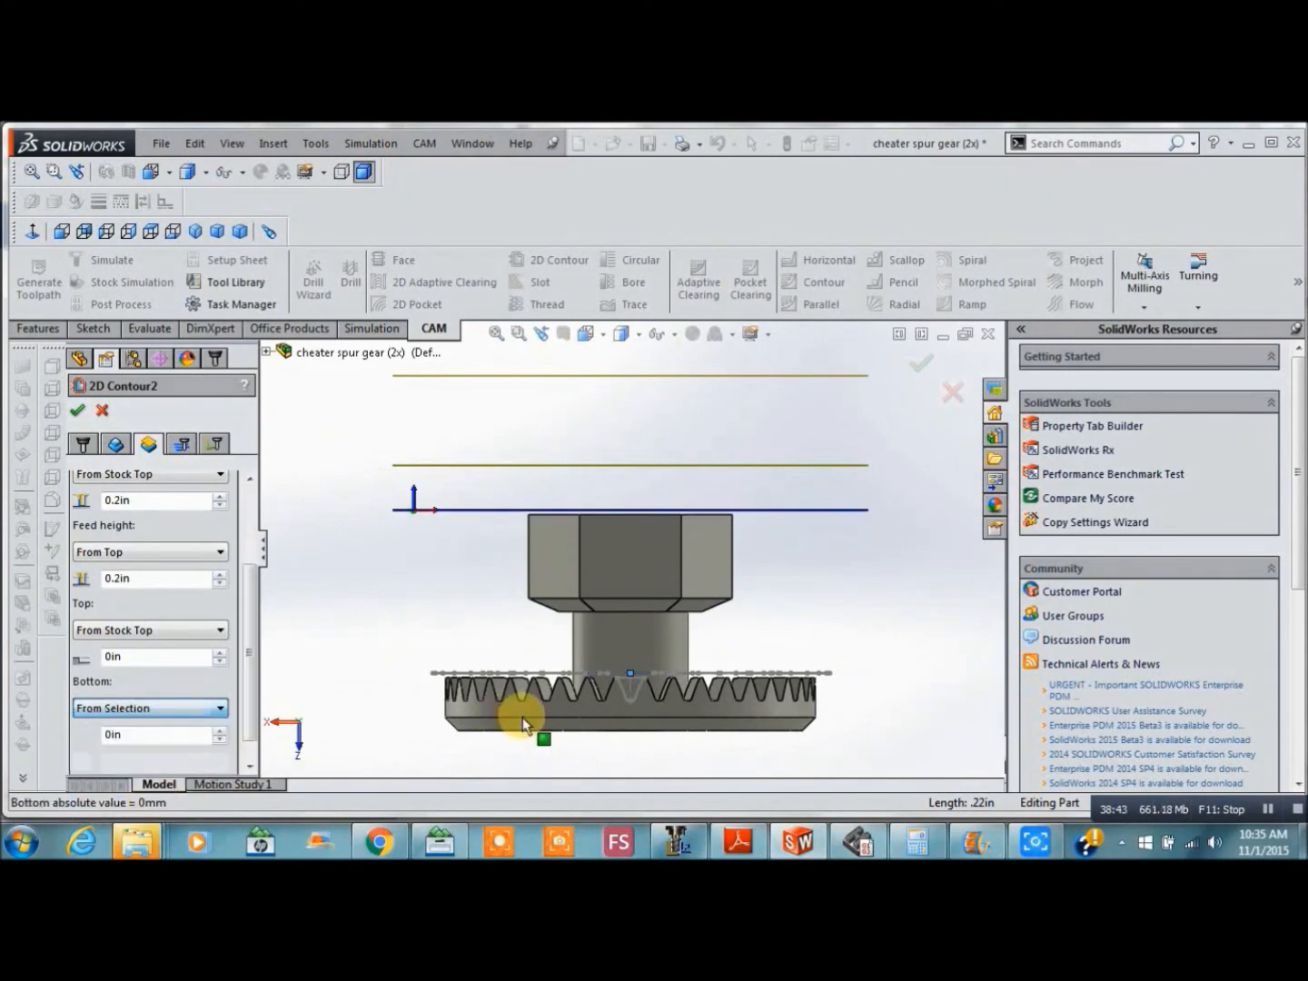
{"action": "left_click", "coordinate": [632, 702]}
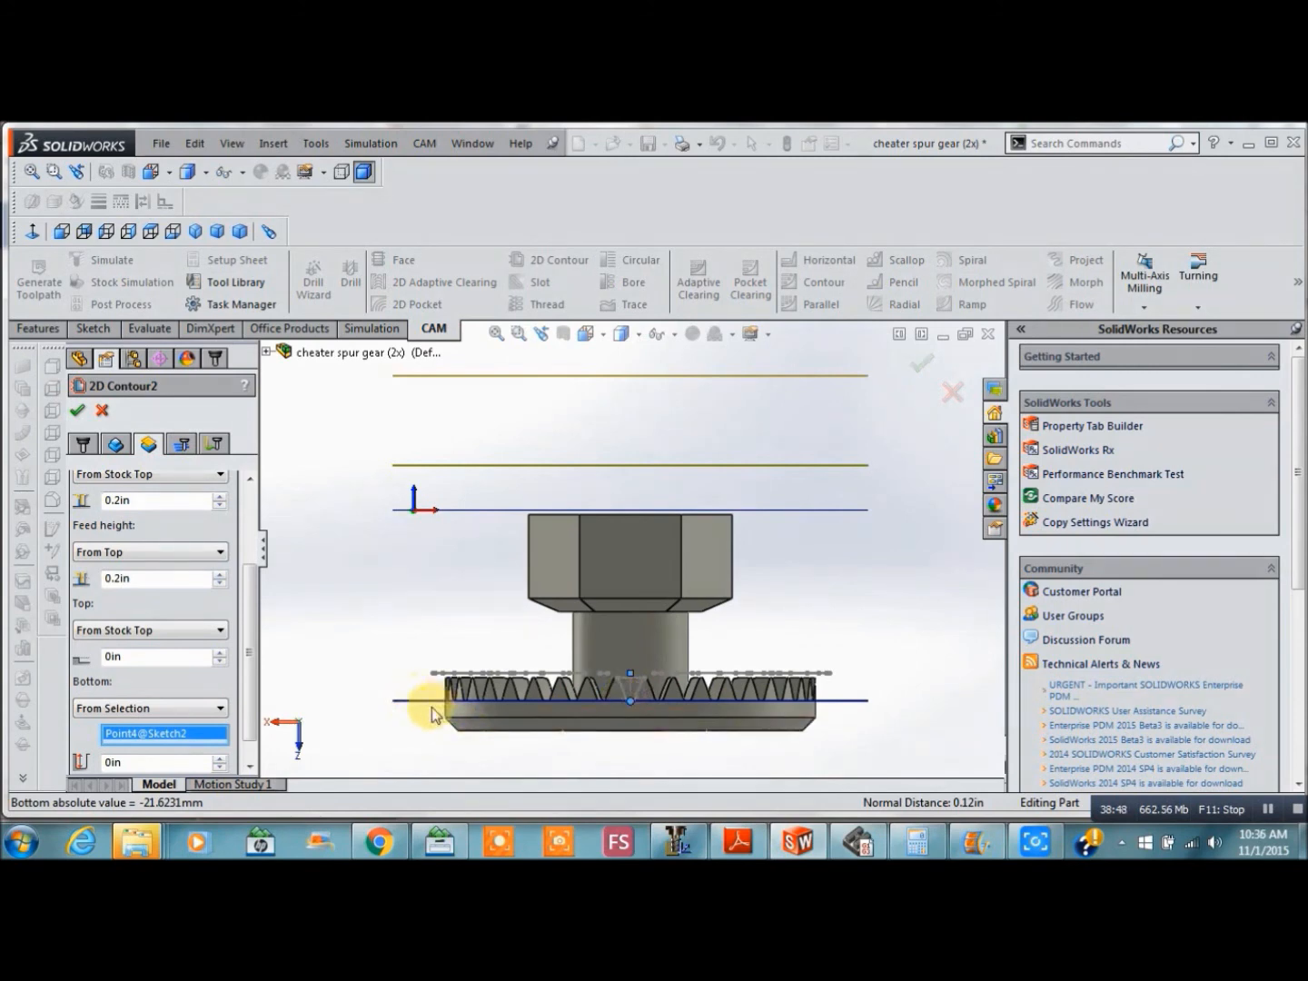
Set the top height from the tooth profile's upper sketch point and the retract height from the feed height, and accept 2D Contour2
{"action": "left_click", "coordinate": [221, 633]}
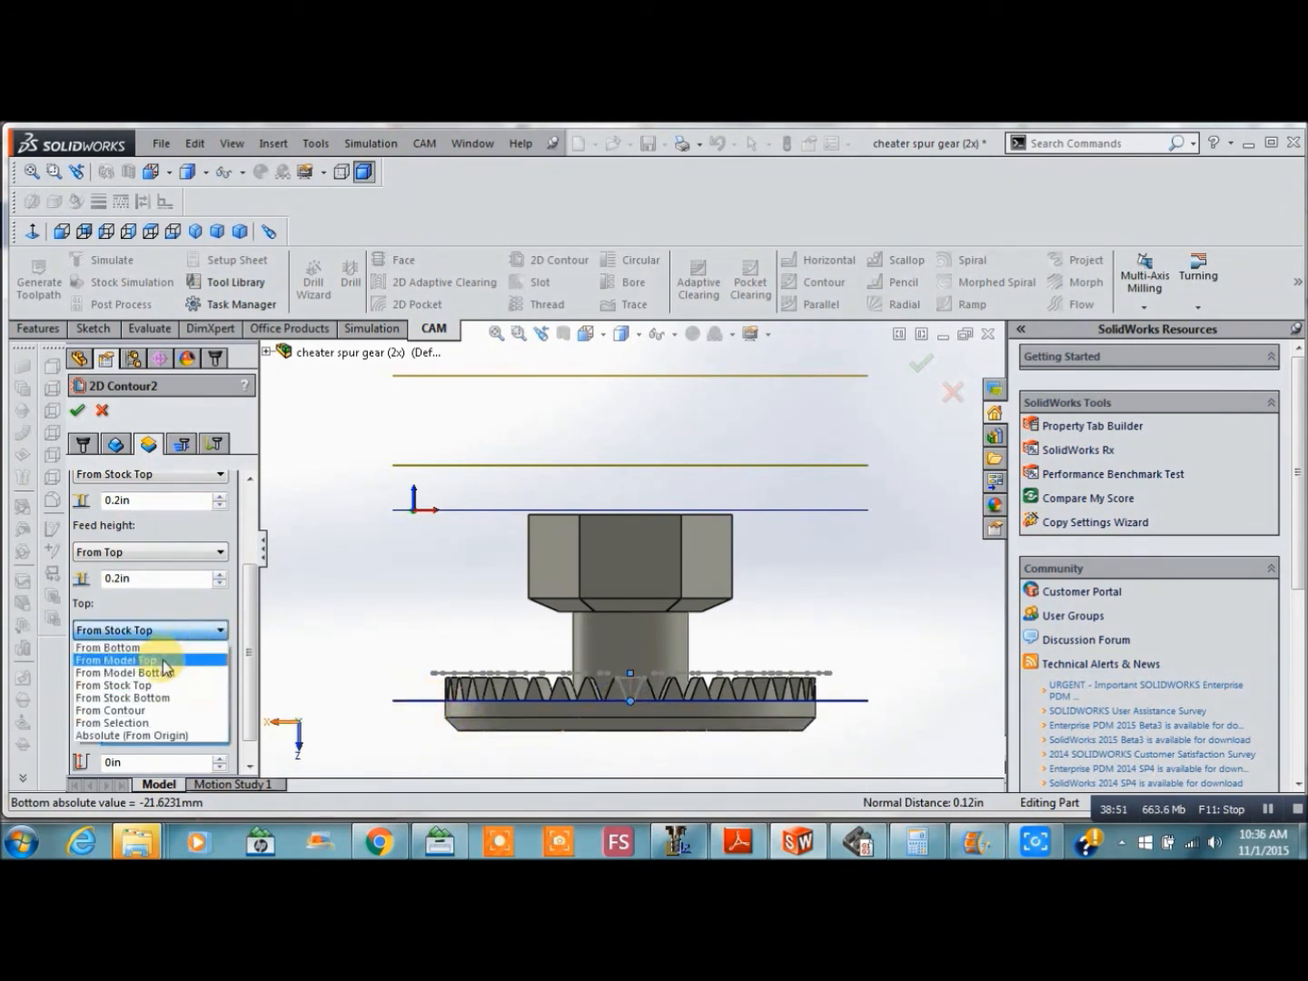
{"action": "left_click", "coordinate": [143, 732]}
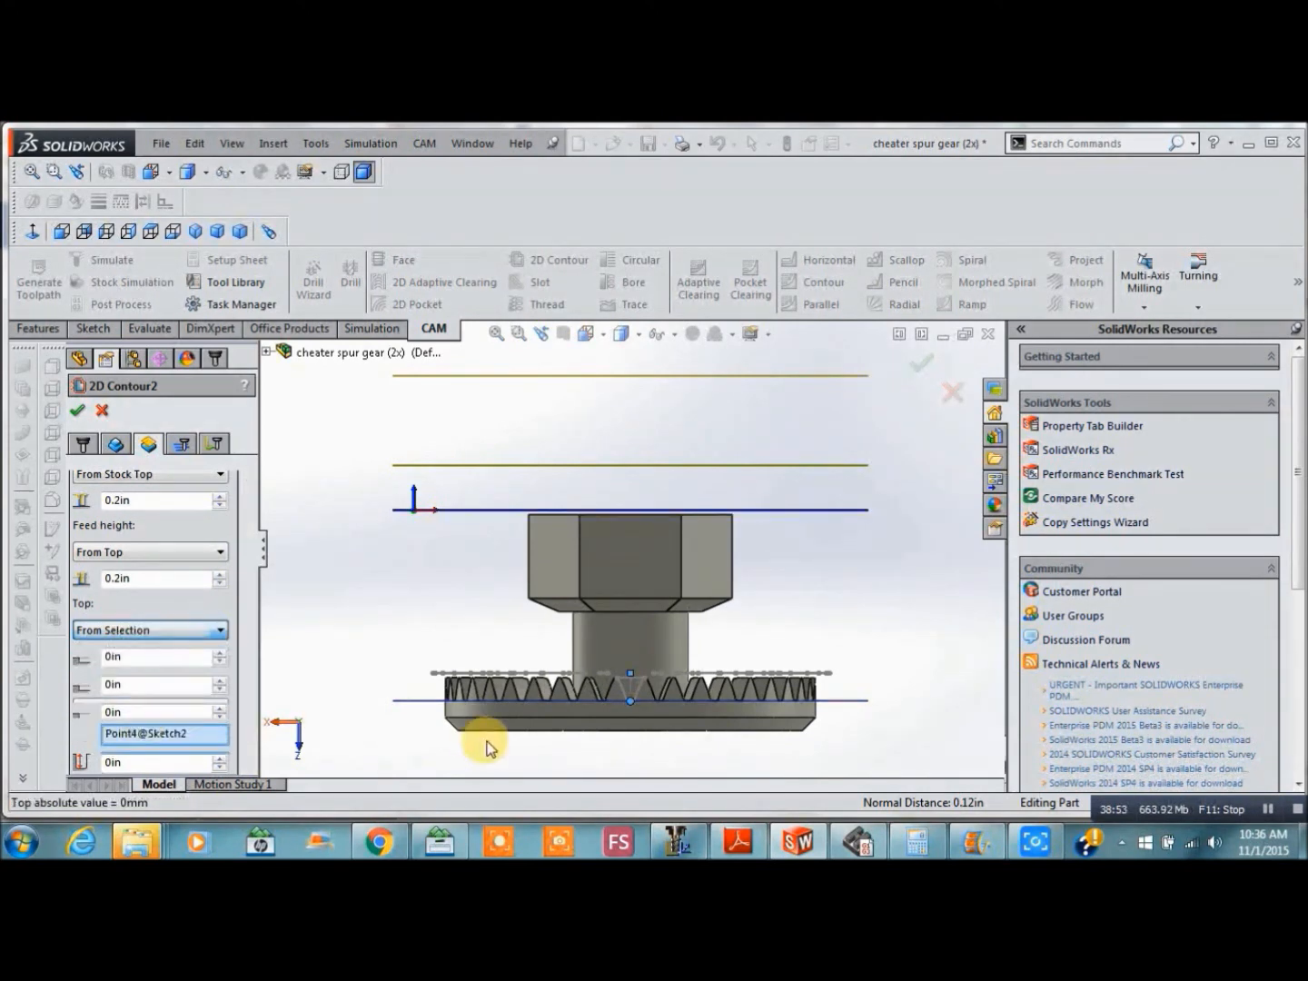
{"action": "left_click", "coordinate": [630, 674]}
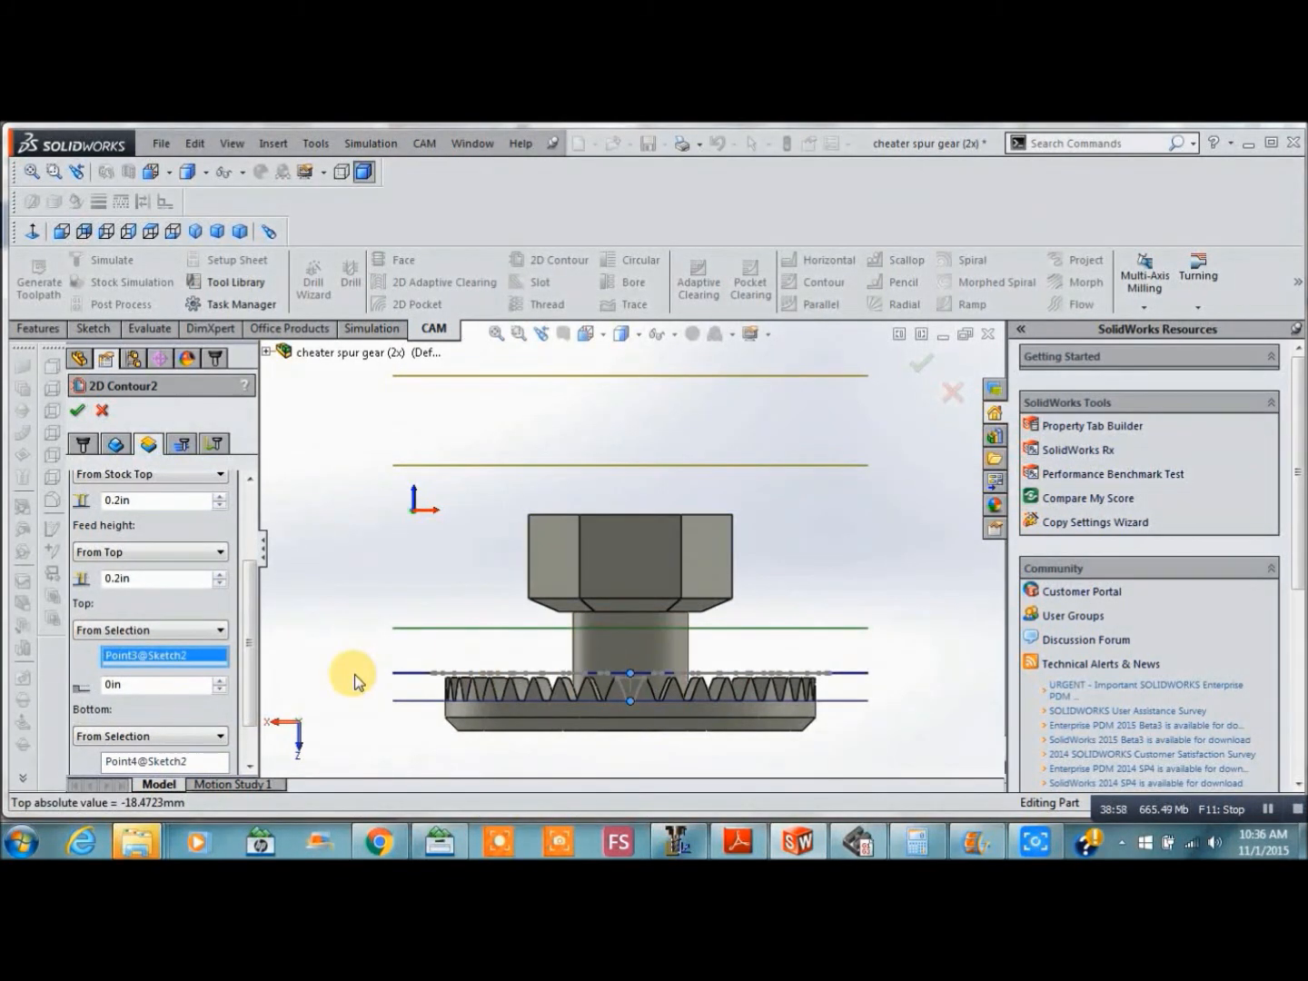
{"action": "scroll", "coordinate": [218, 581], "scroll_direction": "up", "scroll_amount": 1}
{"action": "mouse_move", "coordinate": [231, 586]}
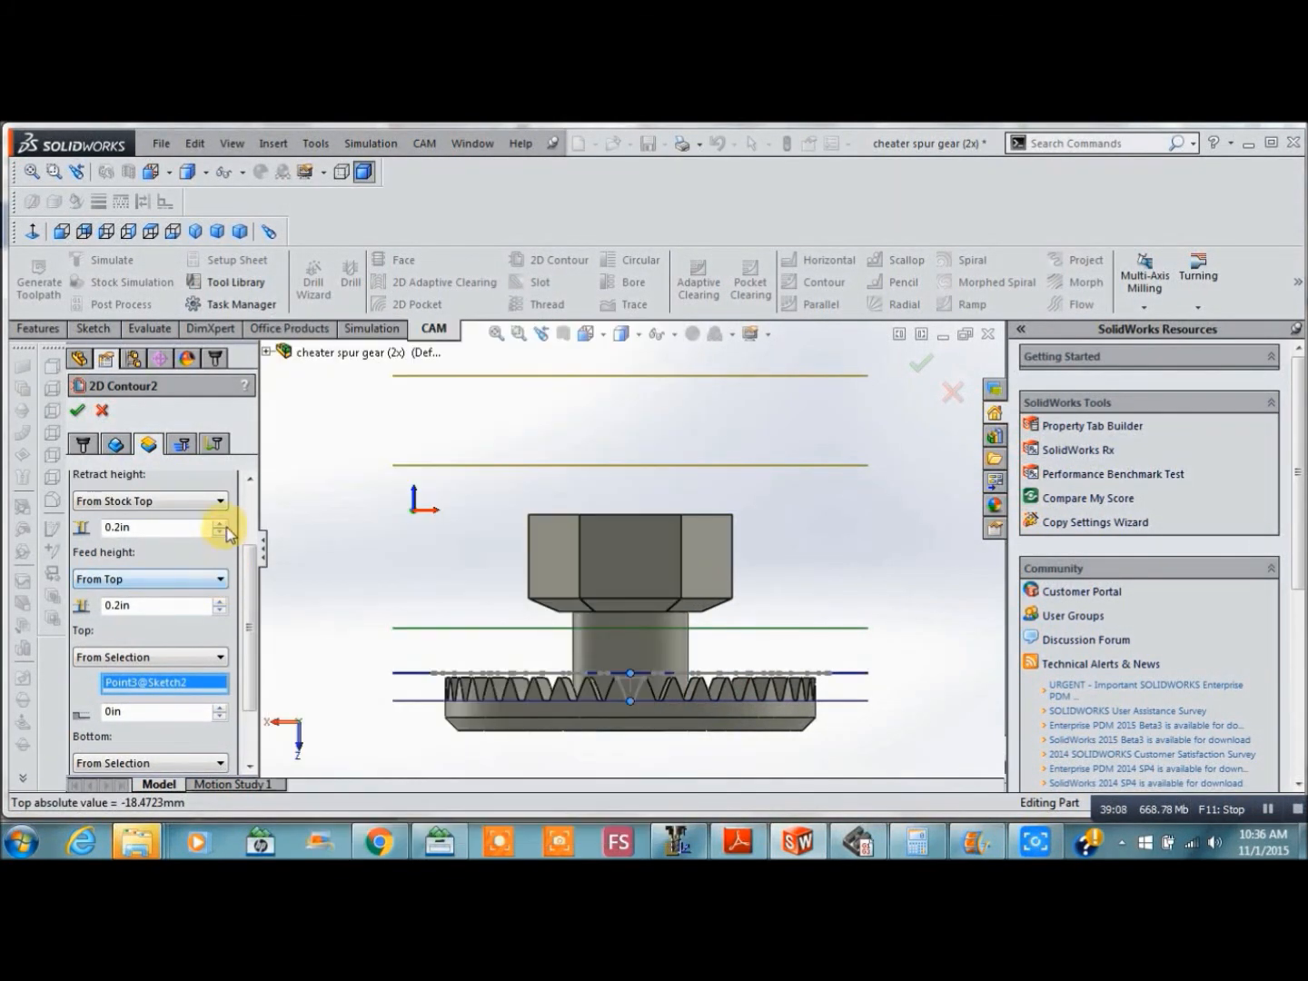
{"action": "left_click", "coordinate": [221, 504]}
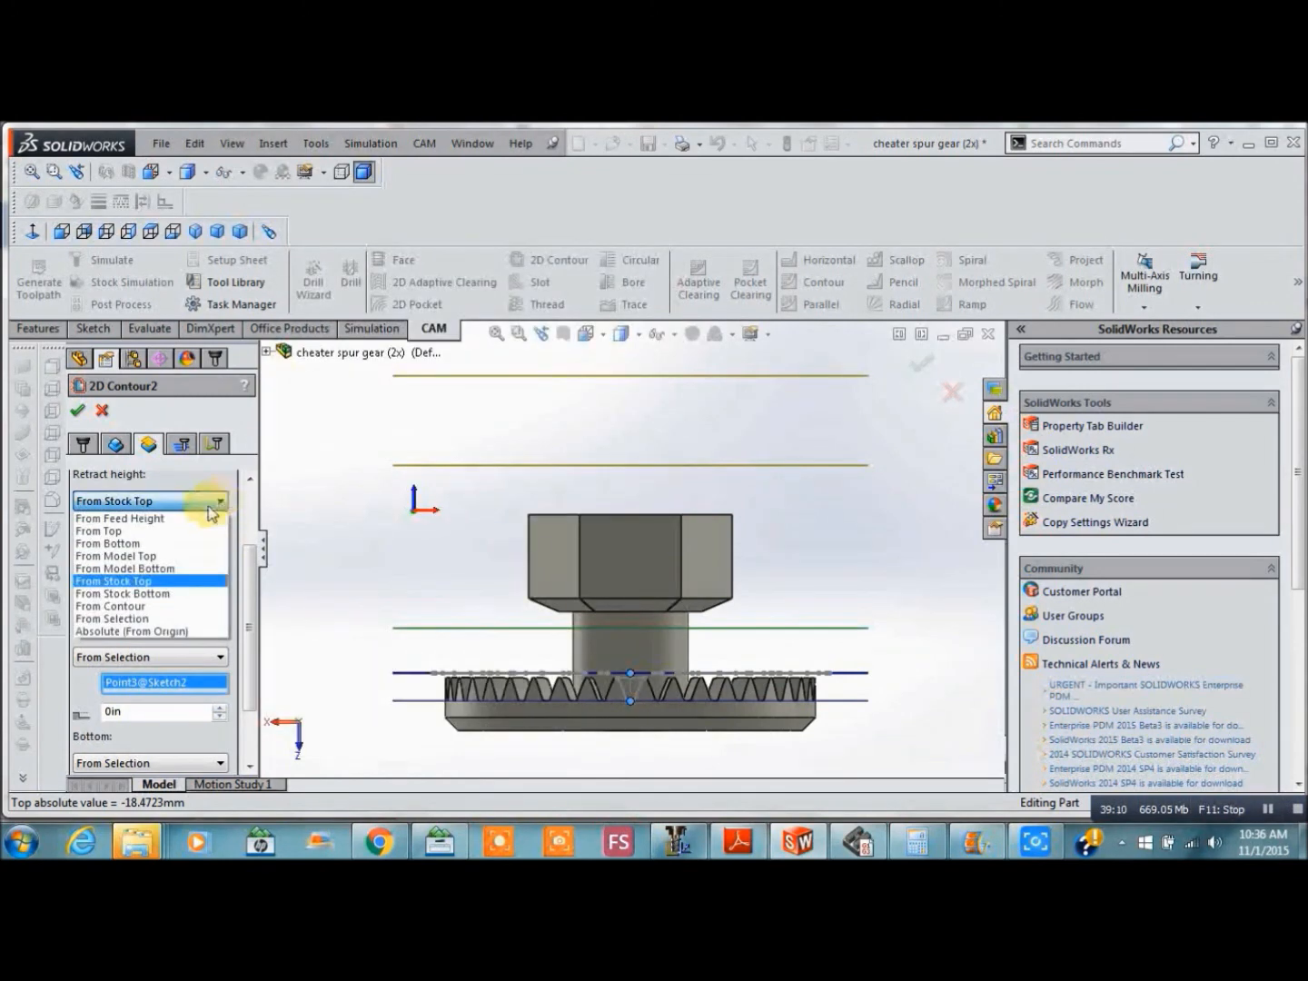
{"action": "left_click", "coordinate": [145, 519]}
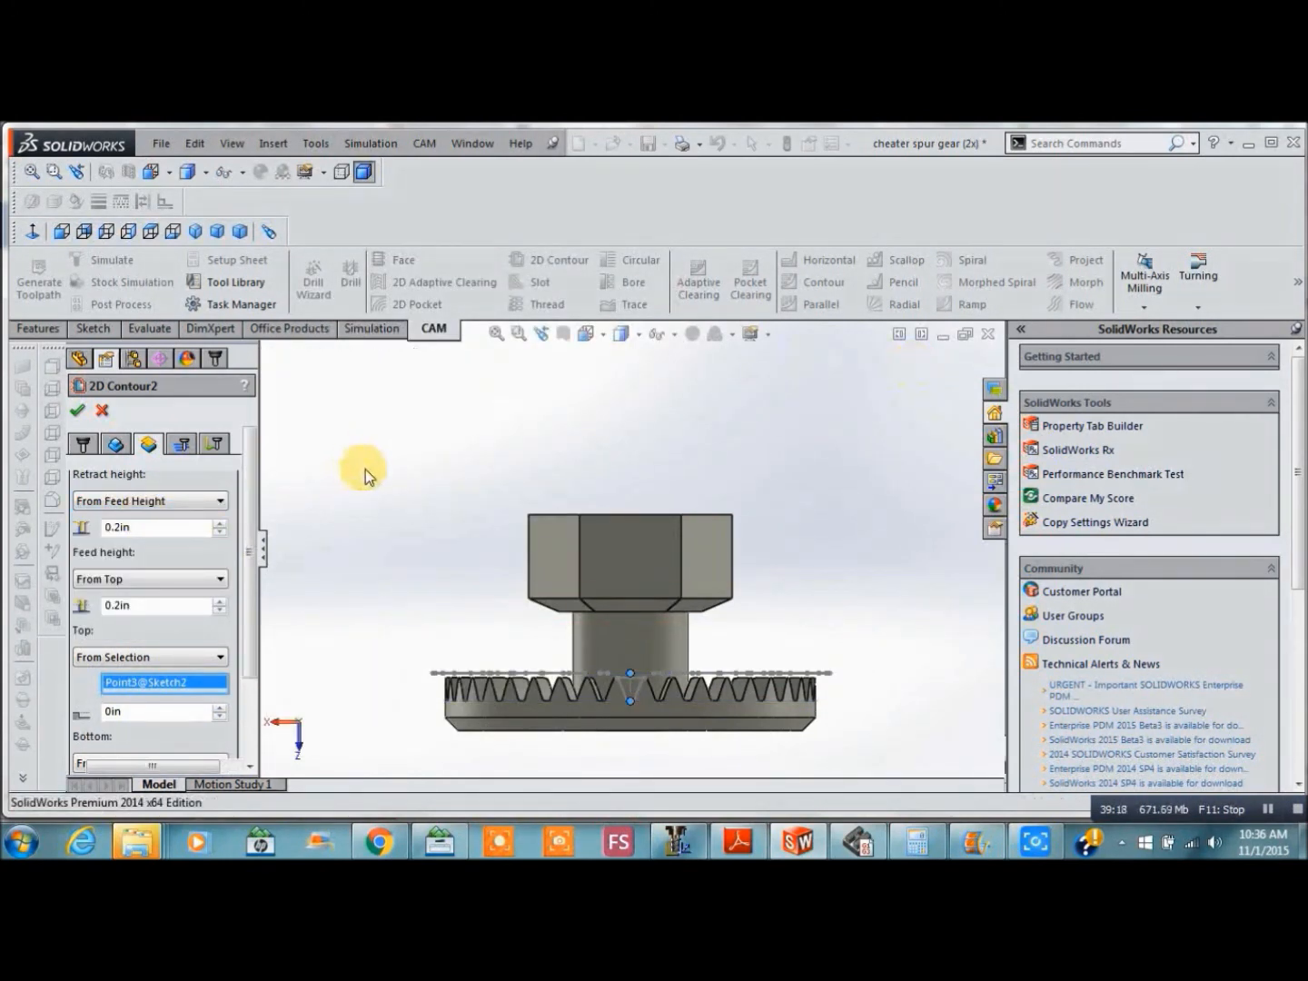
{"action": "key", "text": "Return"}
Start a pattern of the 2D Contour2 operation and set its type to Circular pattern
{"action": "key", "text": "Down"}
{"action": "key", "text": "Down"}
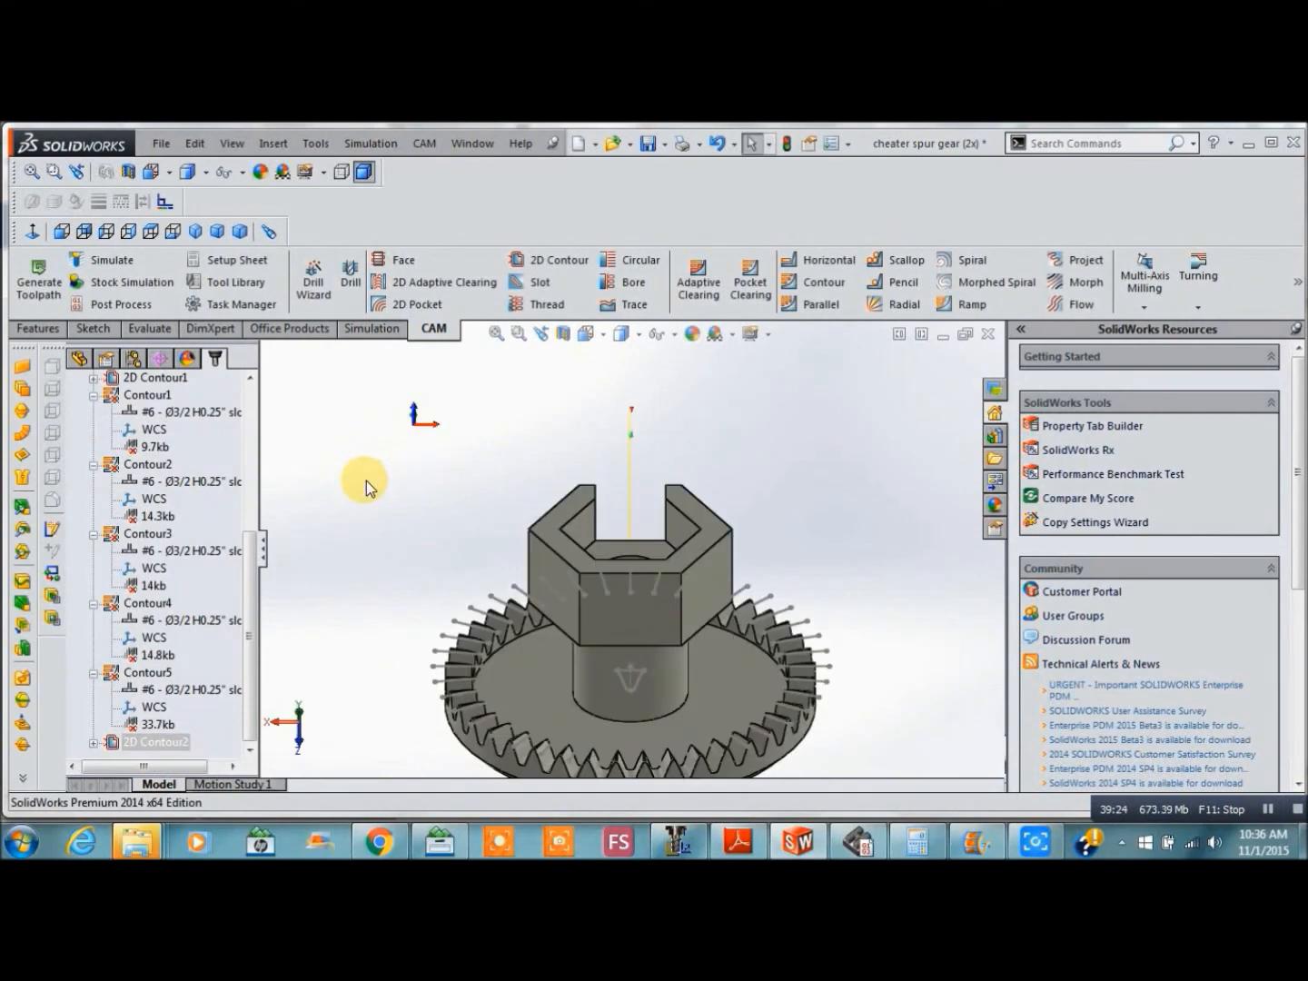
{"action": "key", "text": "Down"}
{"action": "key", "text": "Down"}
{"action": "key", "text": "Down"}
{"action": "key", "text": "Down"}
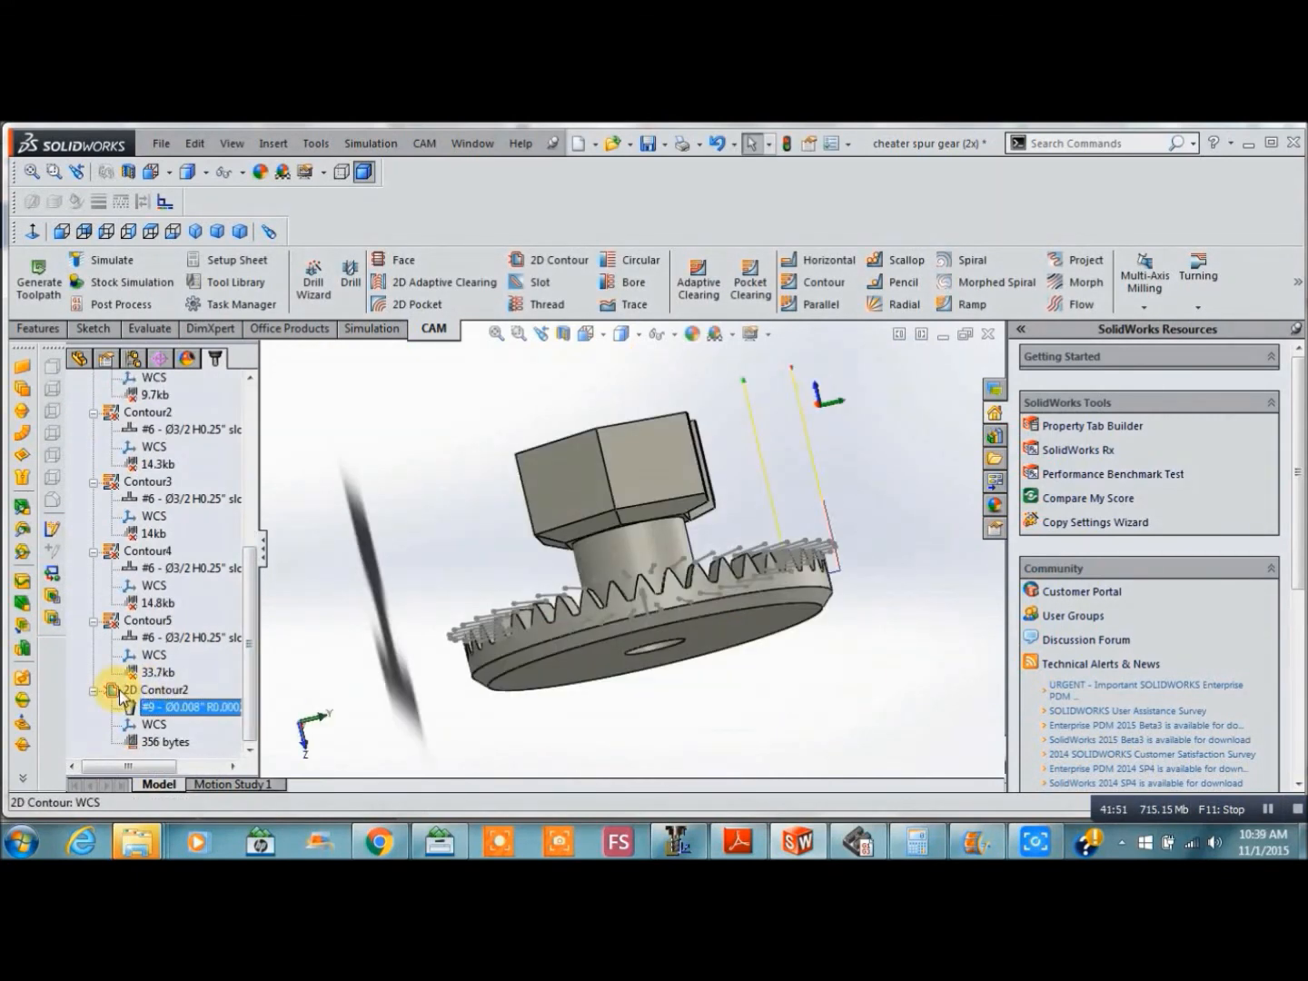
{"action": "left_click", "coordinate": [118, 690]}
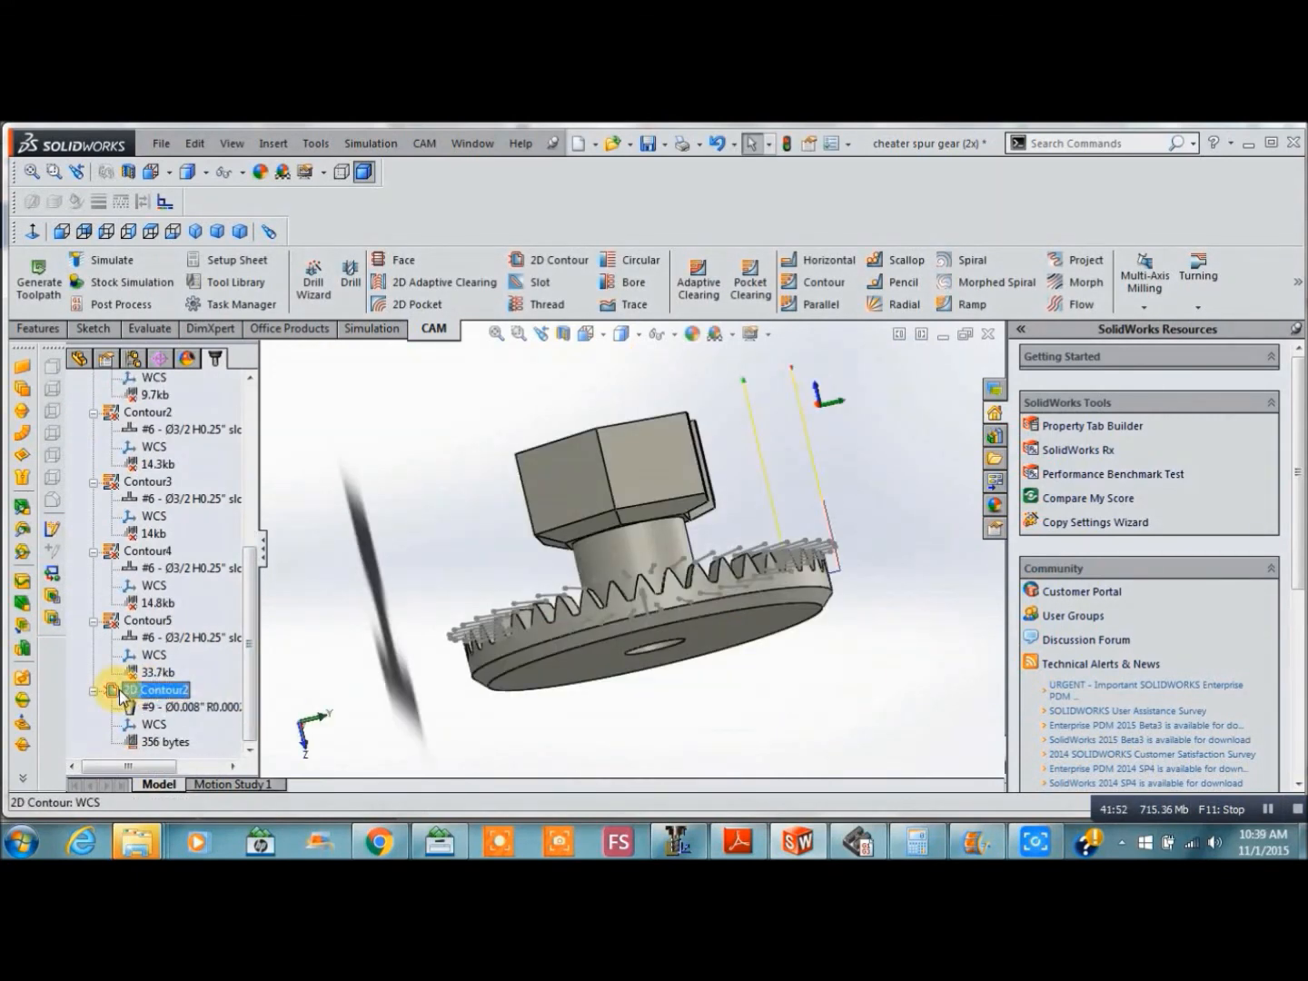
{"action": "right_click", "coordinate": [119, 691]}
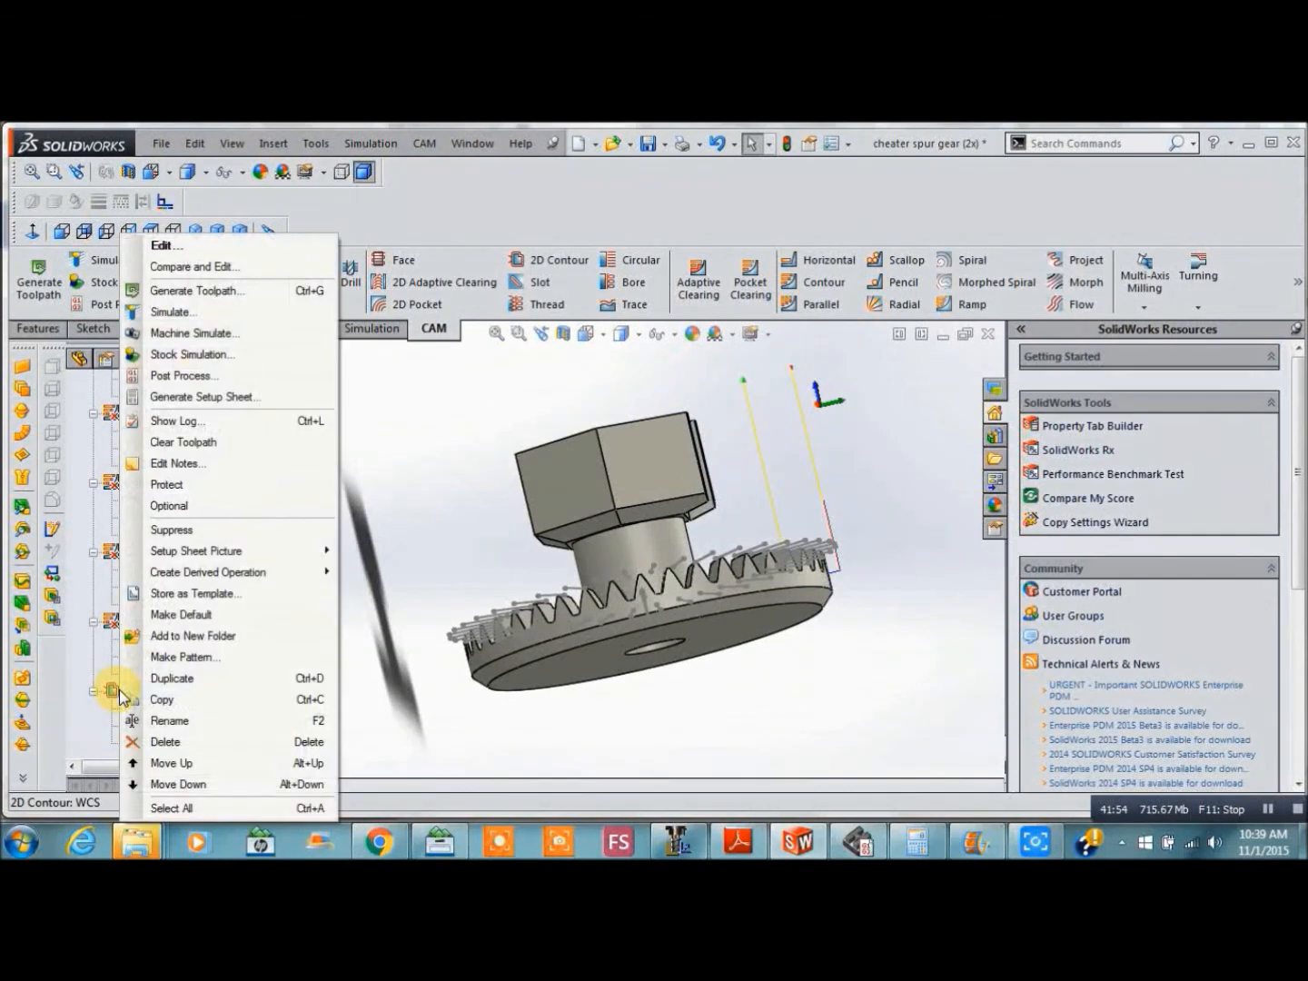
{"action": "left_click", "coordinate": [179, 658]}
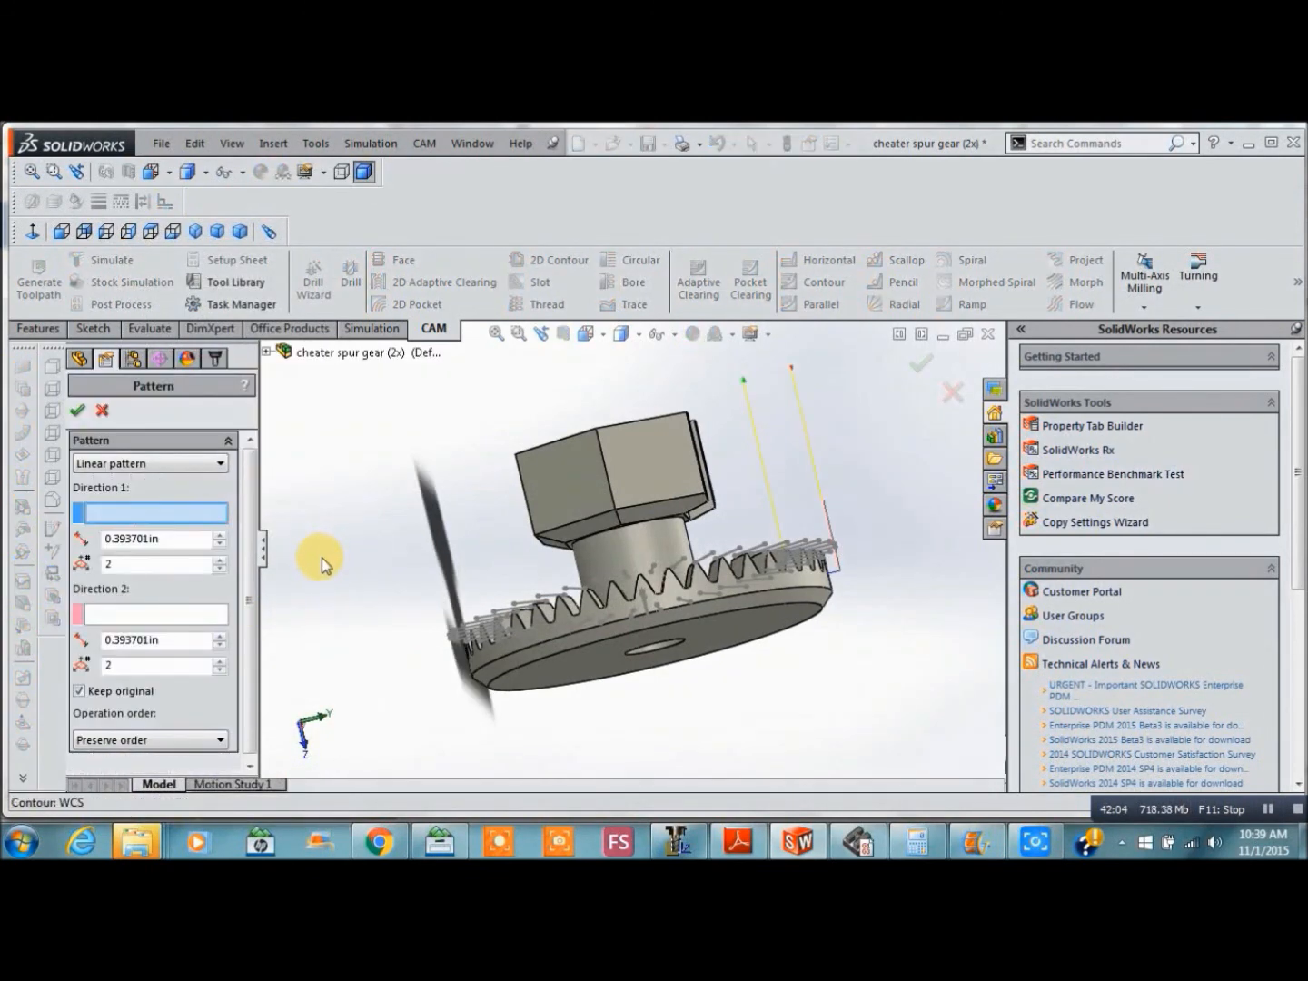
{"action": "key", "text": "Right"}
{"action": "key", "text": "Right"}
{"action": "key", "text": "Right"}
{"action": "key", "text": "Right"}
{"action": "key", "text": "Right"}
{"action": "key", "text": "Right"}
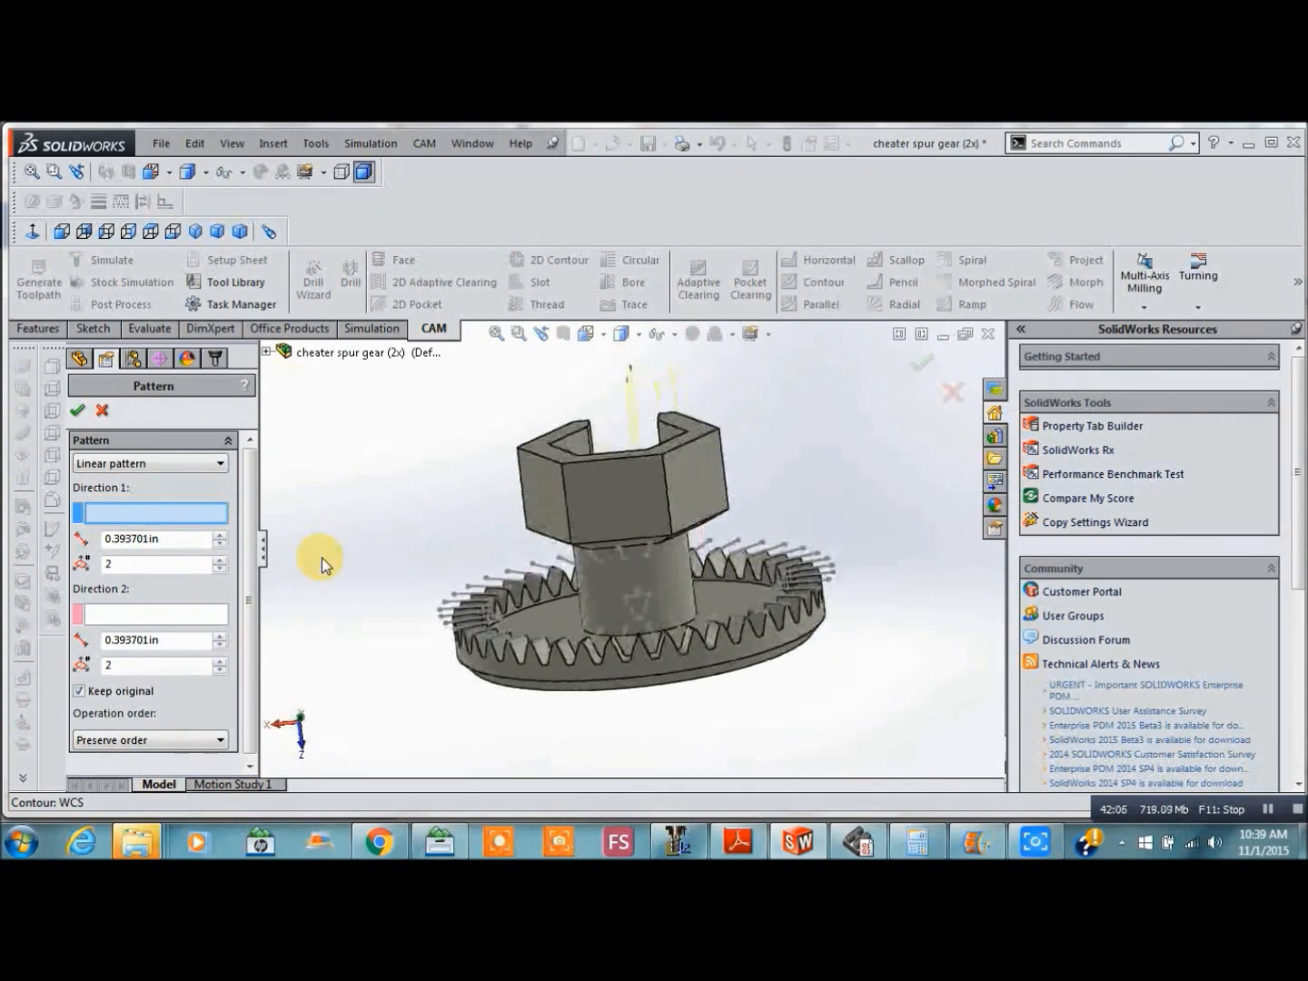
{"action": "key", "text": "Down"}
{"action": "key", "text": "Down"}
{"action": "key", "text": "Down"}
{"action": "key", "text": "Down"}
{"action": "key", "text": "Down"}
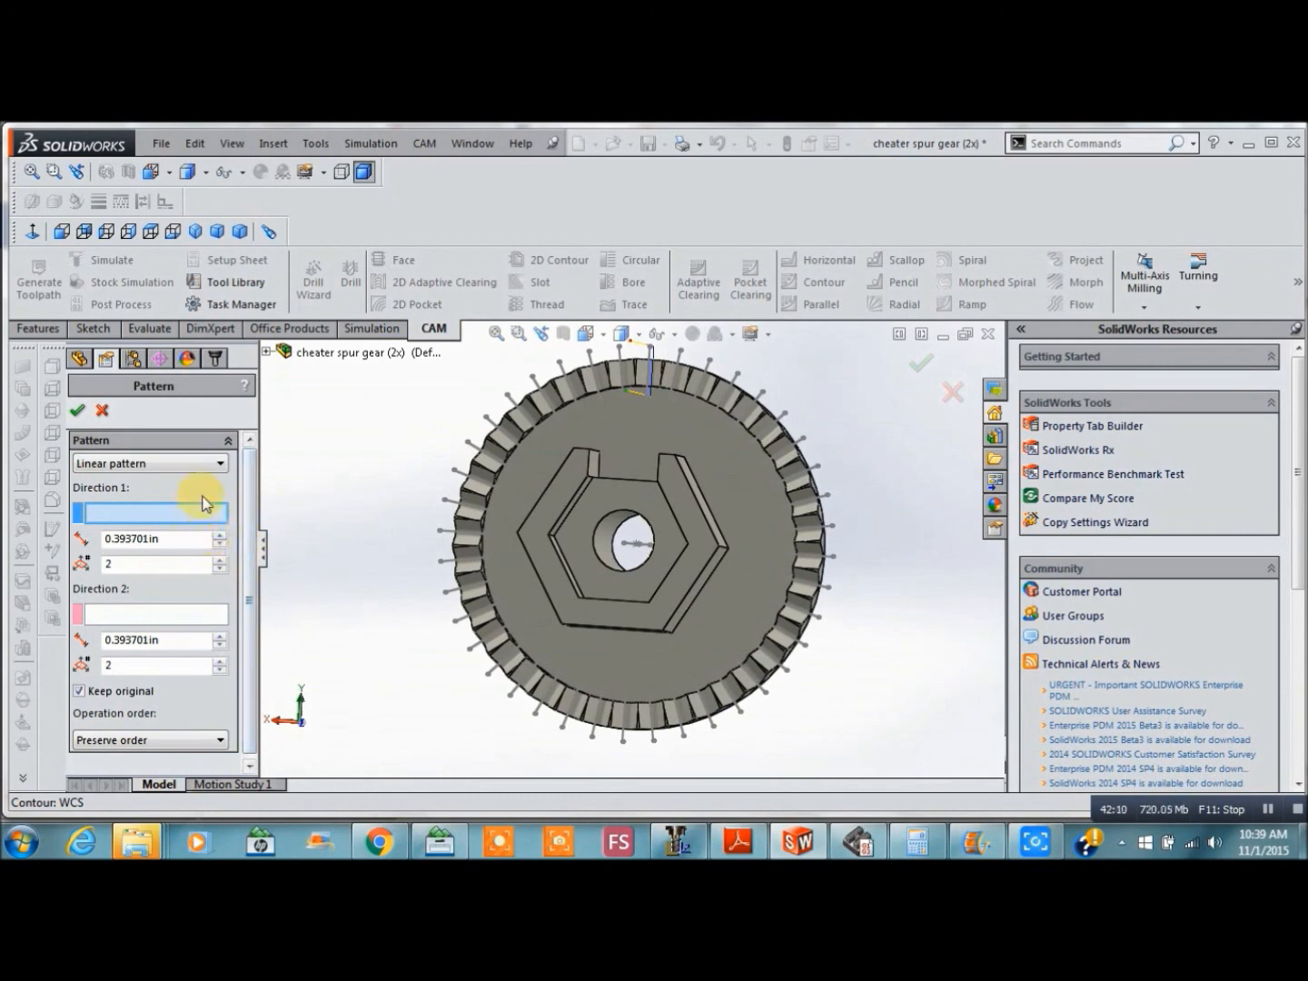
{"action": "left_click", "coordinate": [222, 464]}
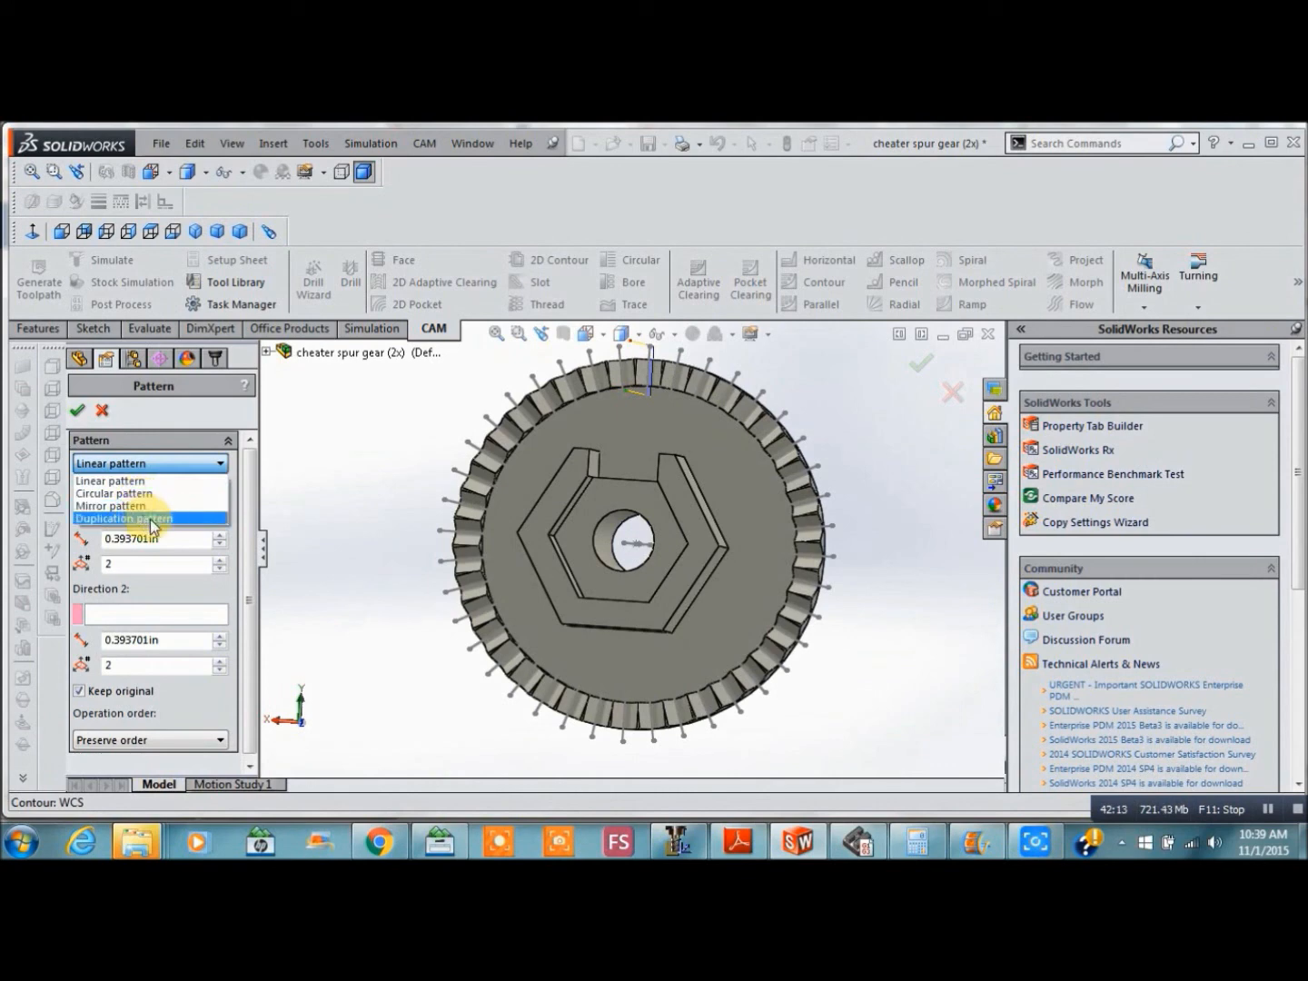
{"action": "left_click", "coordinate": [126, 496]}
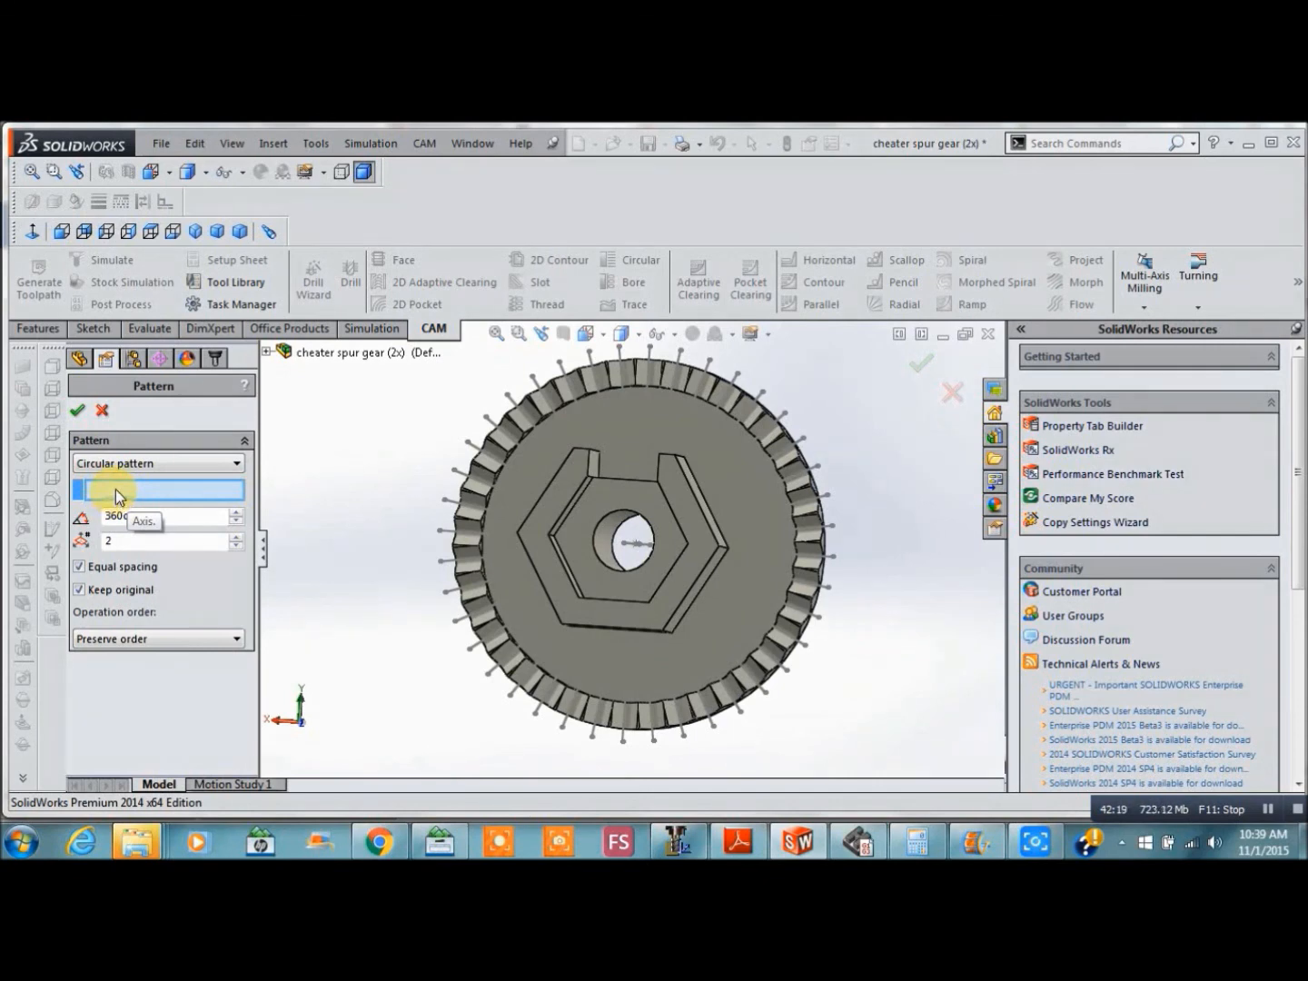
Pattern 2D Contour2 around the centre hole's cylindrical face with 40 equally spaced instances over 360° and accept it
{"action": "left_click", "coordinate": [608, 525]}
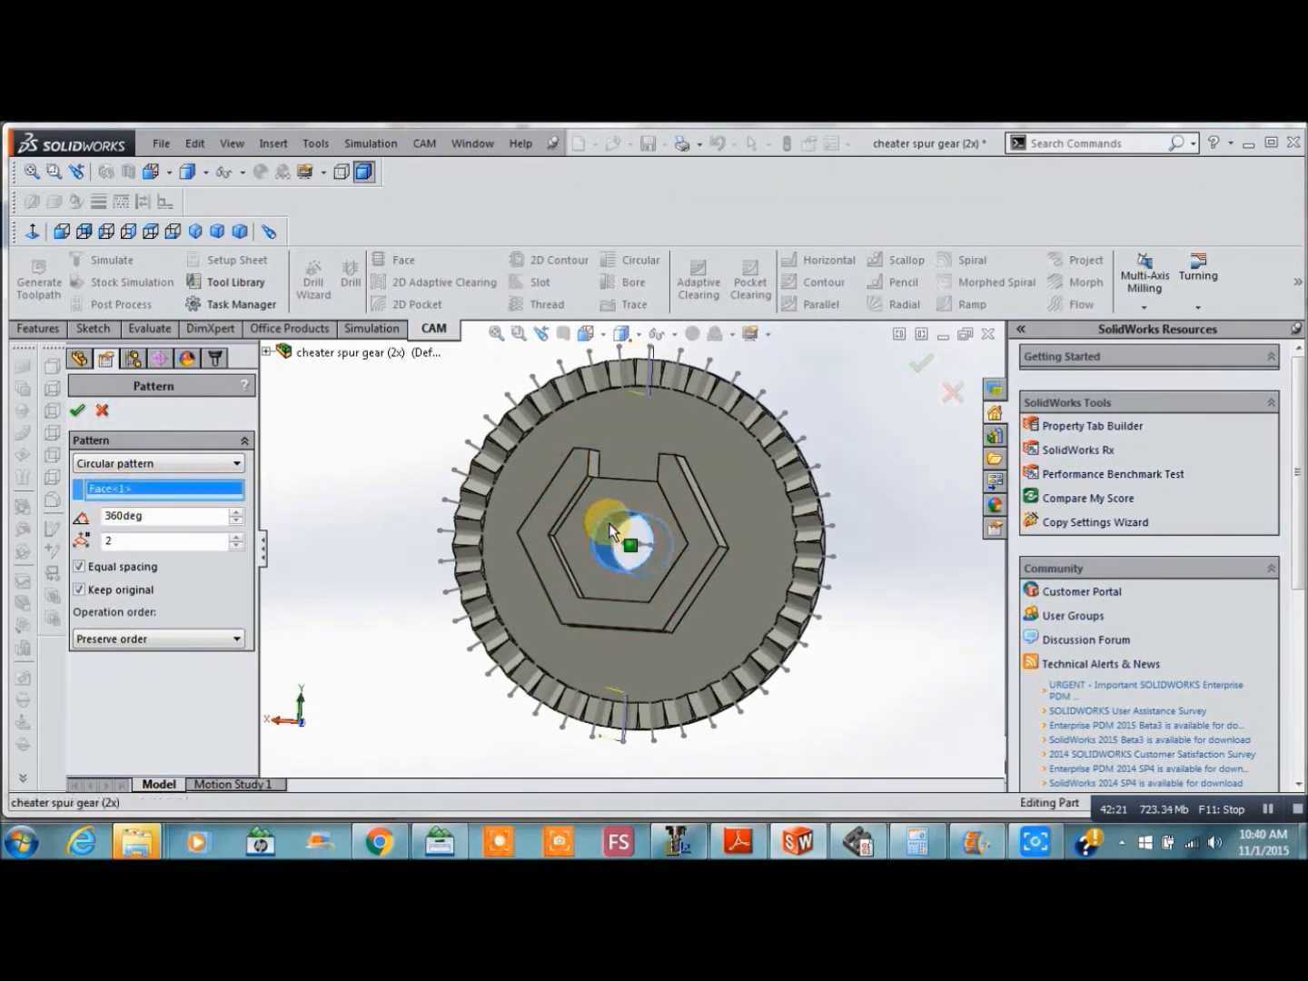
{"action": "left_click", "coordinate": [129, 542]}
{"action": "key", "text": "BackSpace"}
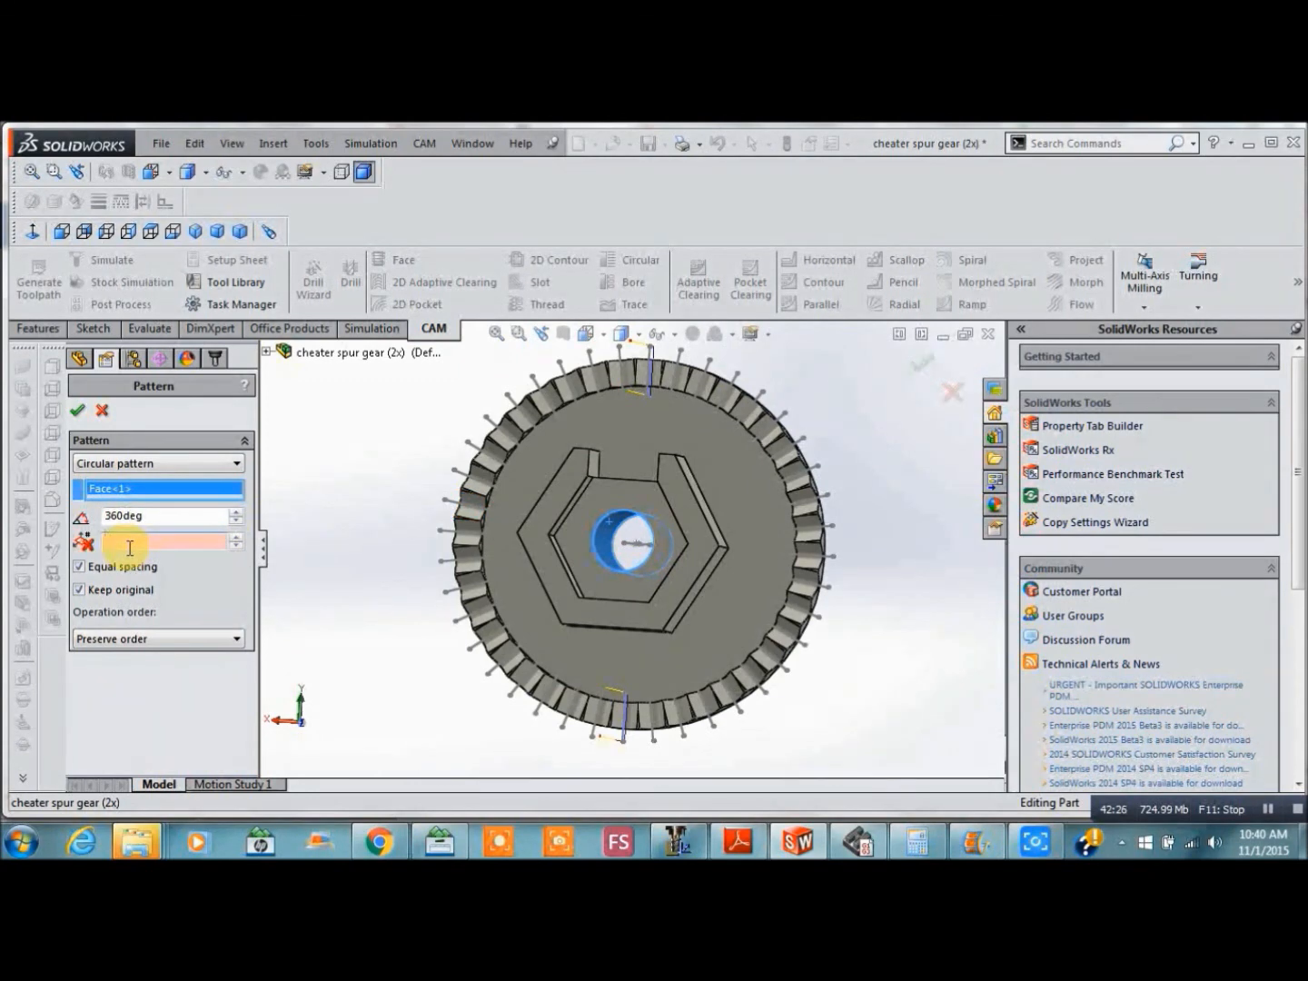
{"action": "type", "text": "40"}
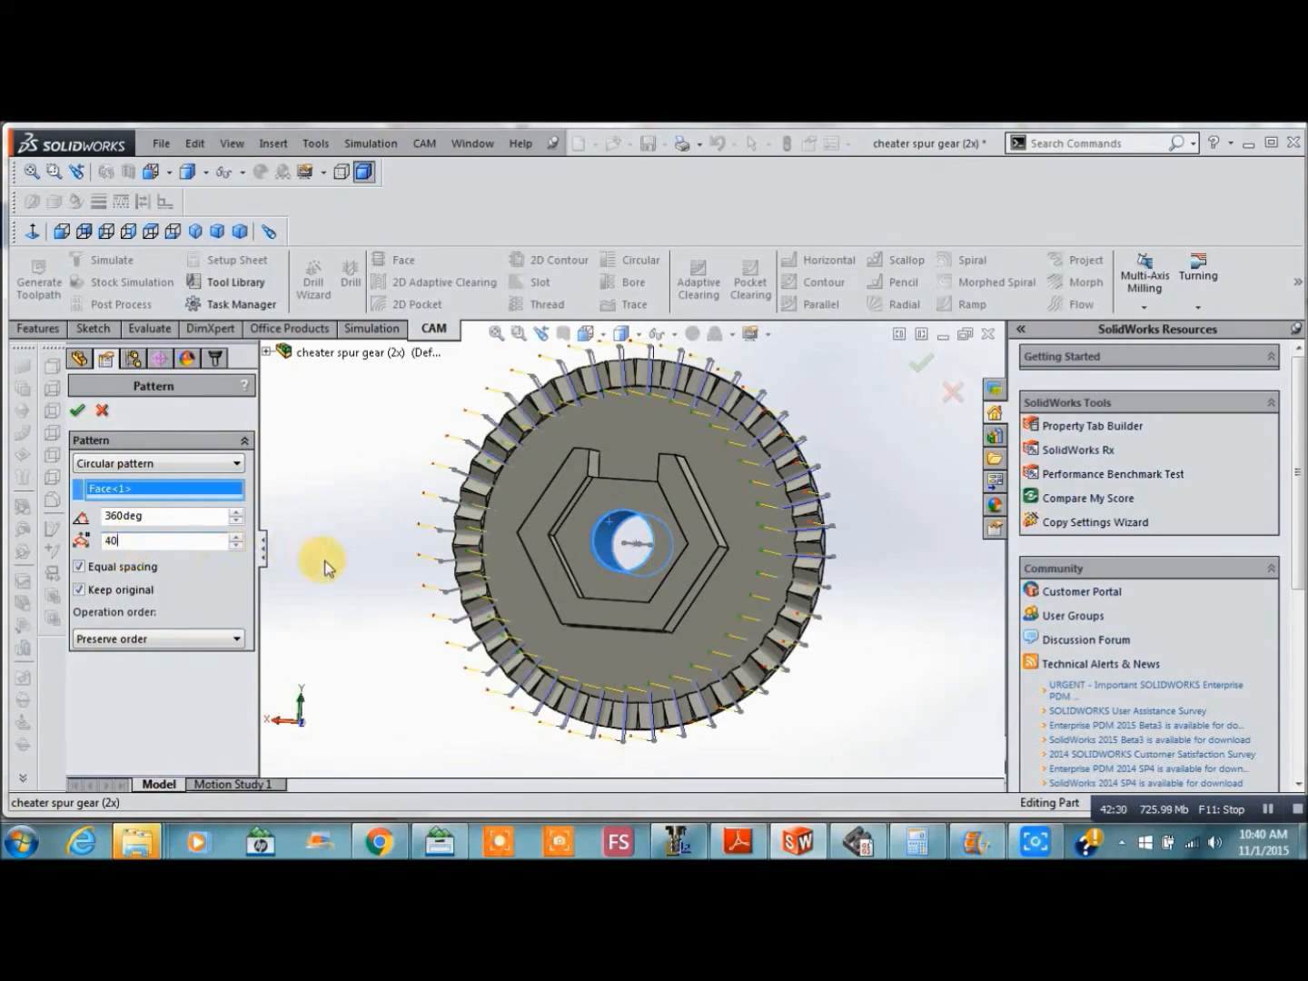
{"action": "key", "text": "Up"}
{"action": "key", "text": "Up"}
{"action": "key", "text": "Up"}
{"action": "key", "text": "Up"}
{"action": "key", "text": "Up"}
{"action": "key", "text": "Up"}
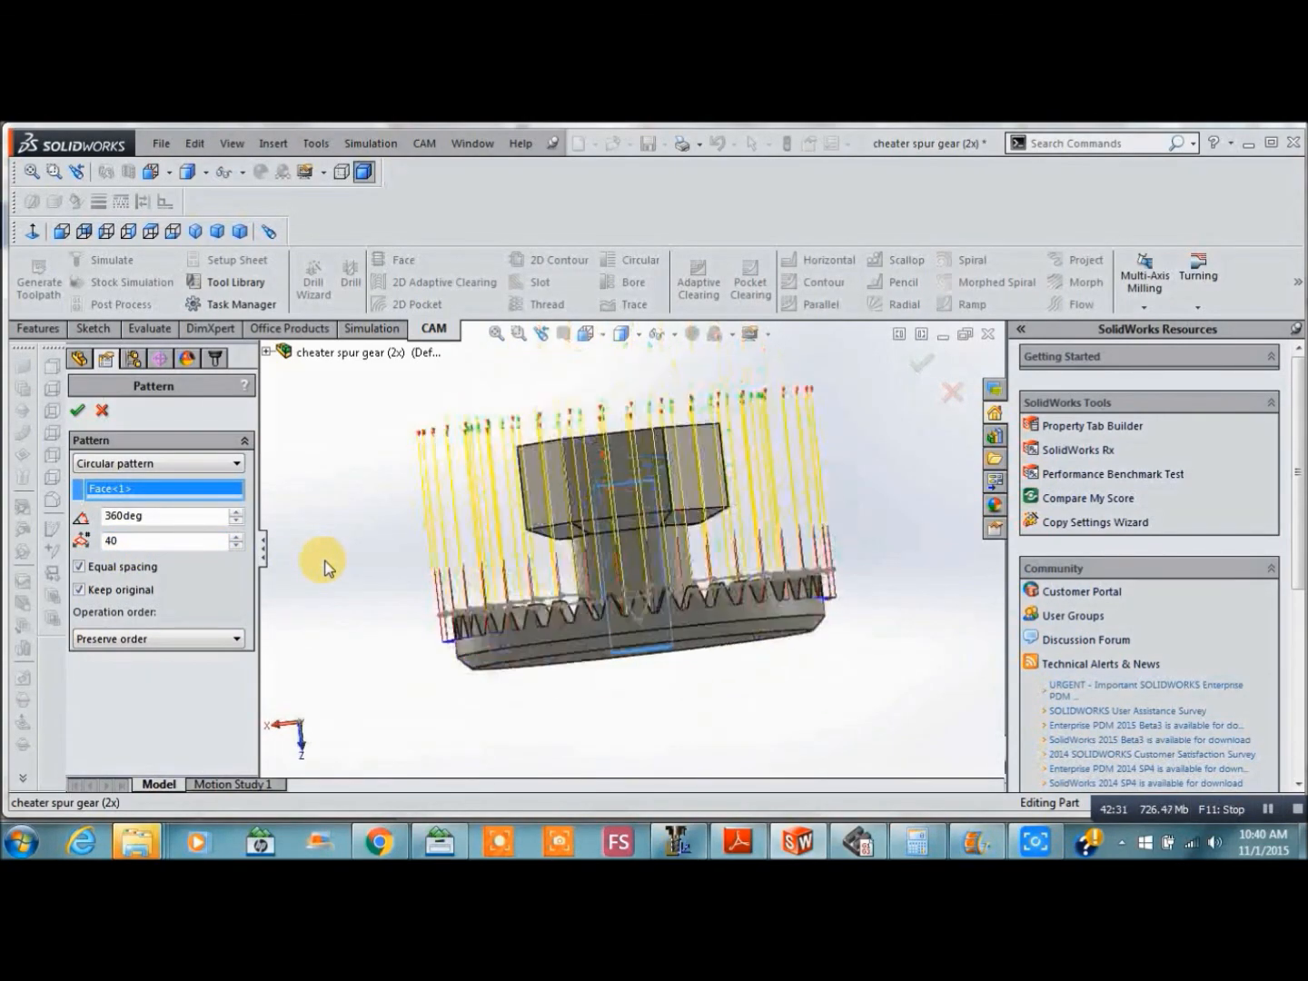
{"action": "left_click", "coordinate": [79, 412]}
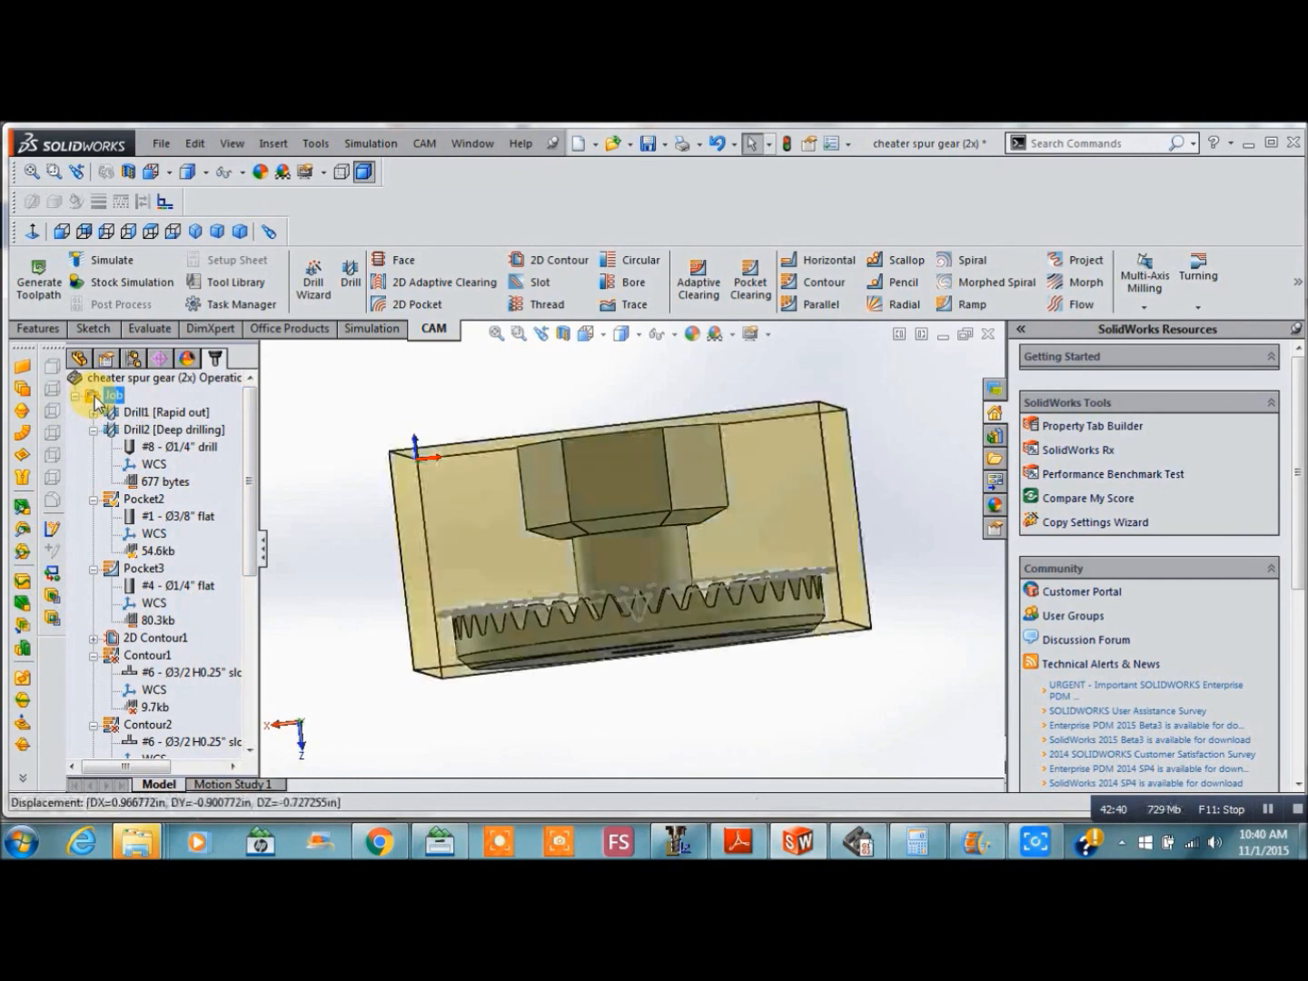
Generate the toolpaths for all operations in the job, including those that do not require regeneration
{"action": "right_click", "coordinate": [95, 400]}
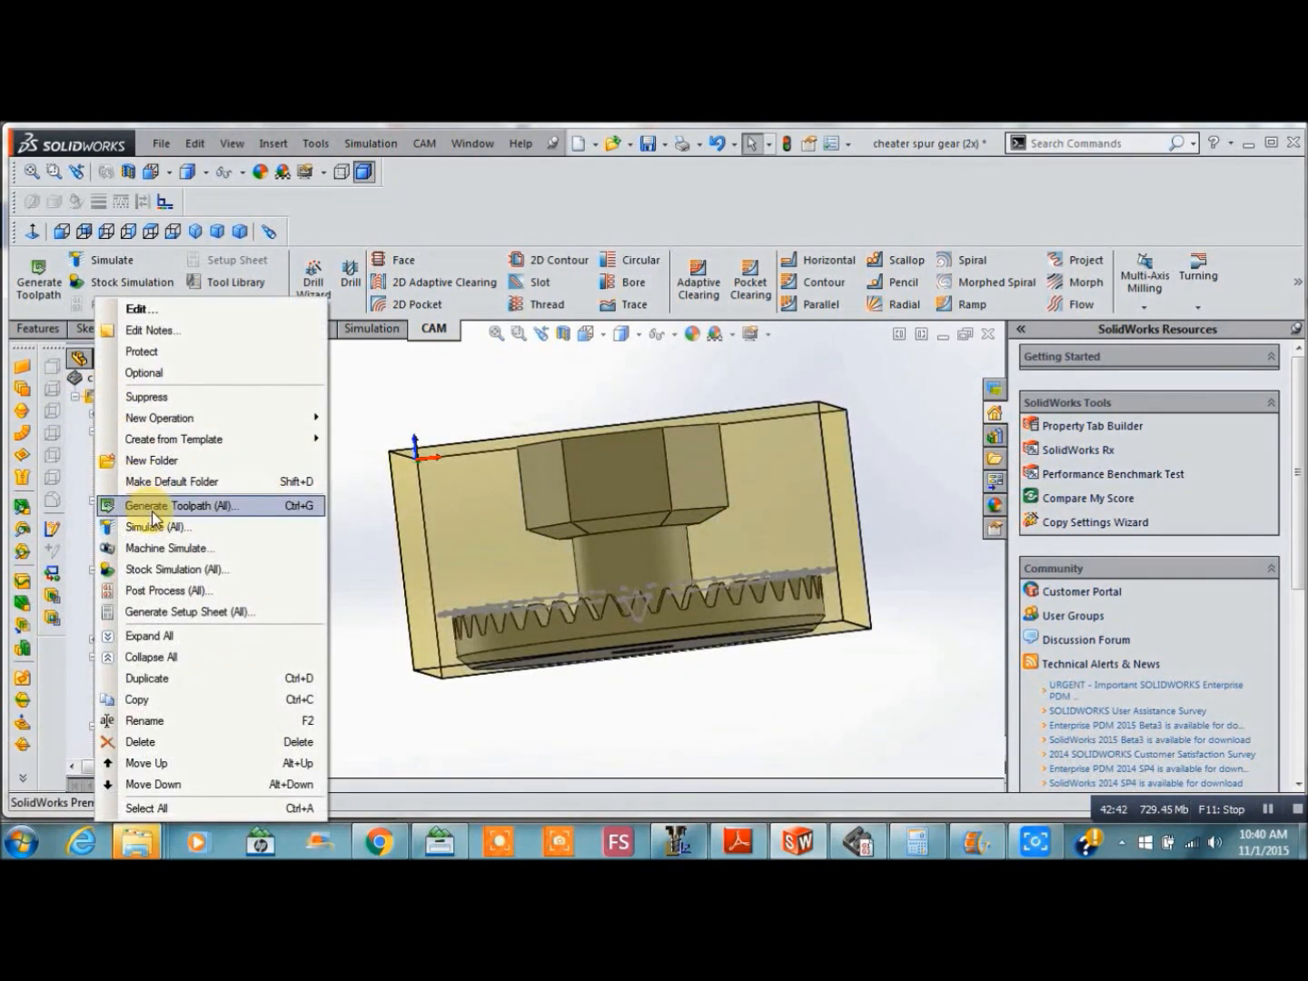
{"action": "left_click", "coordinate": [151, 507]}
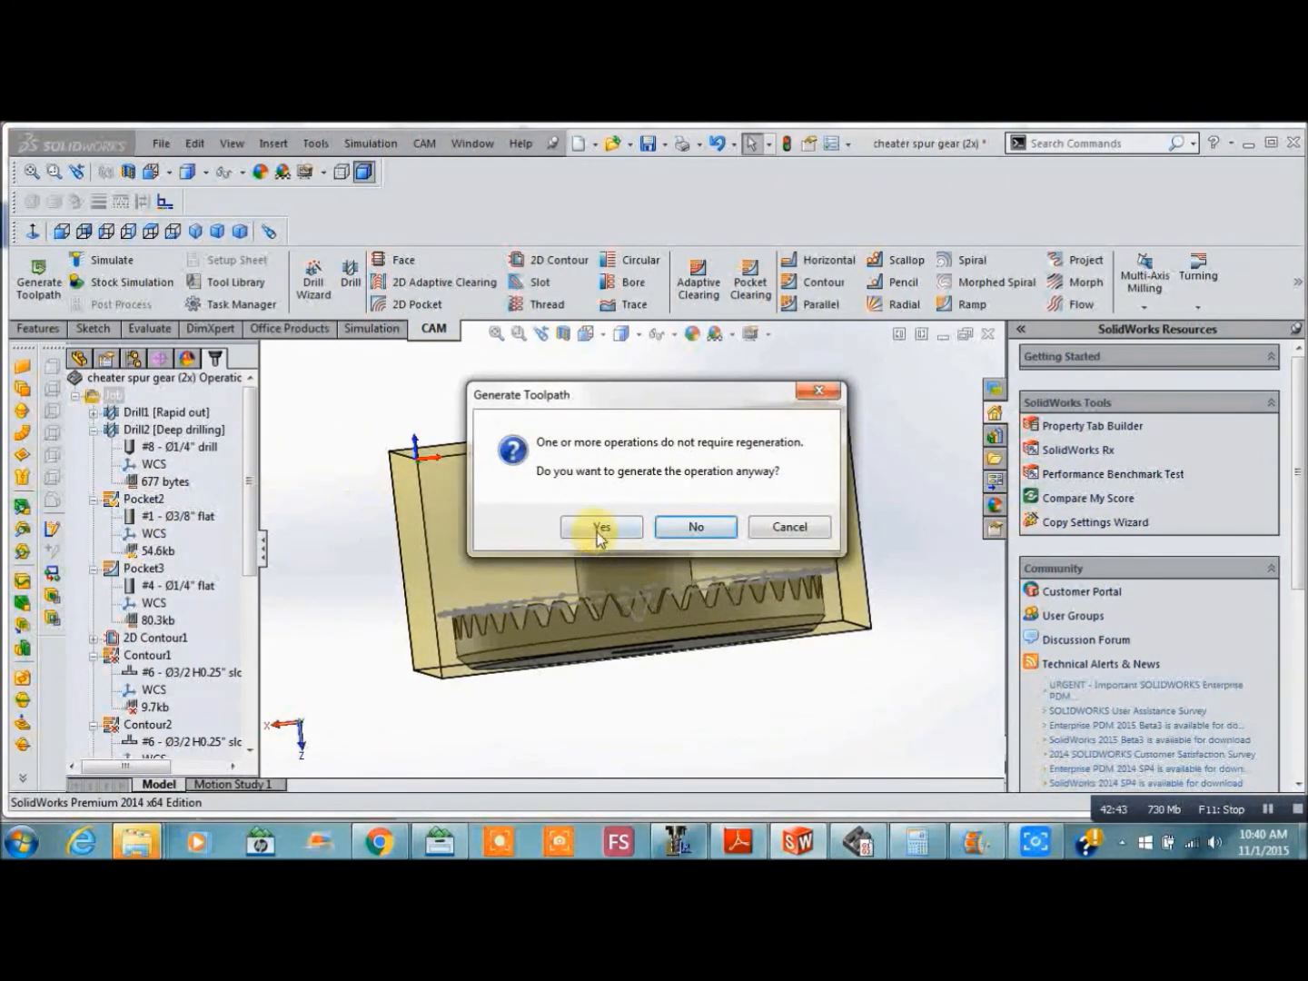
{"action": "left_click", "coordinate": [599, 528]}
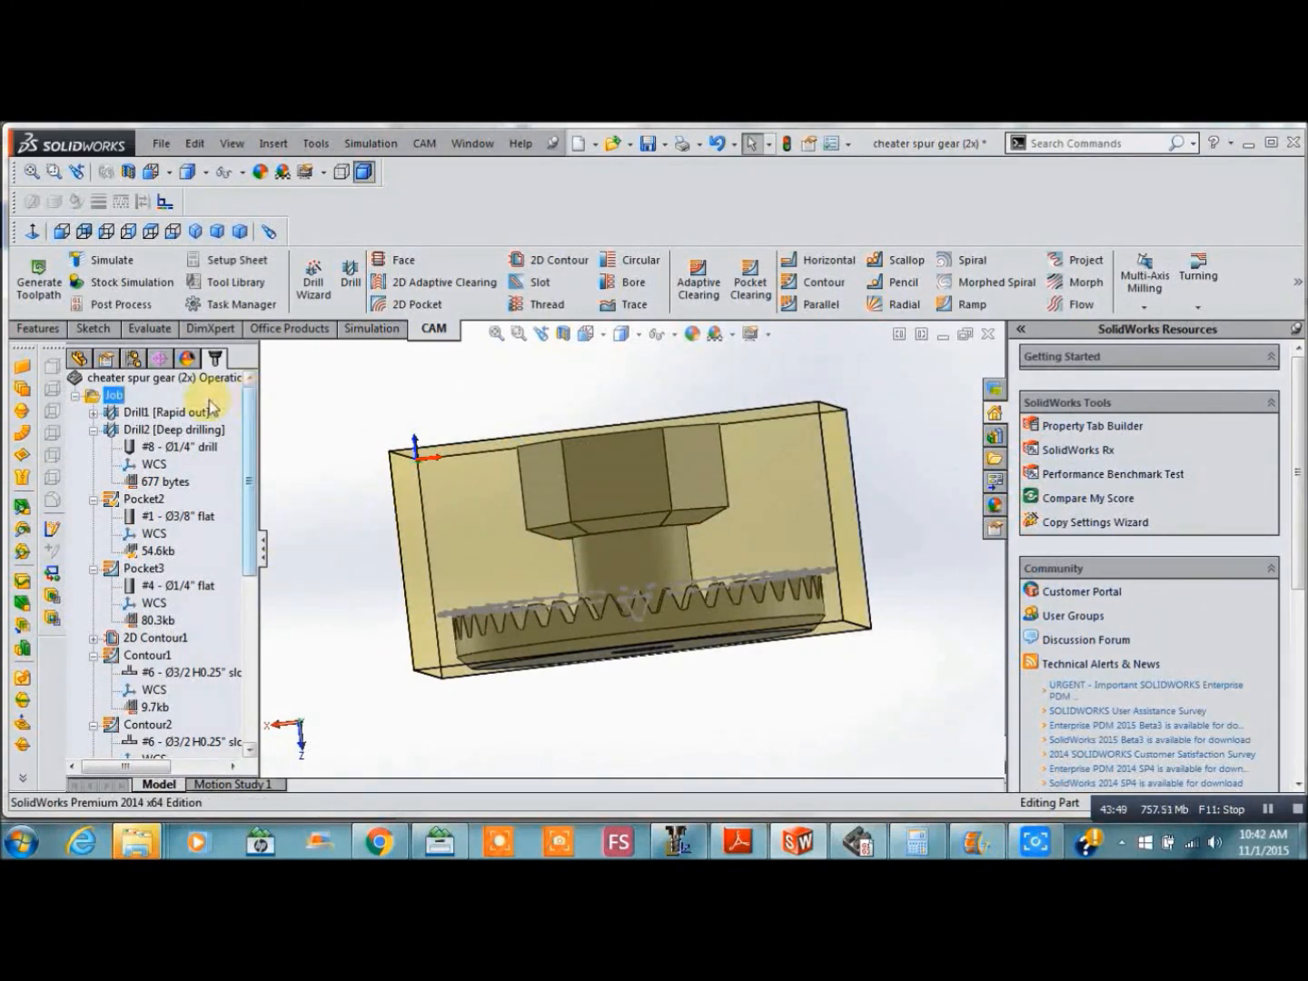
Run the stock simulation of the whole job at a slightly higher playback speed and close it once the gear is machined
{"action": "right_click", "coordinate": [91, 402]}
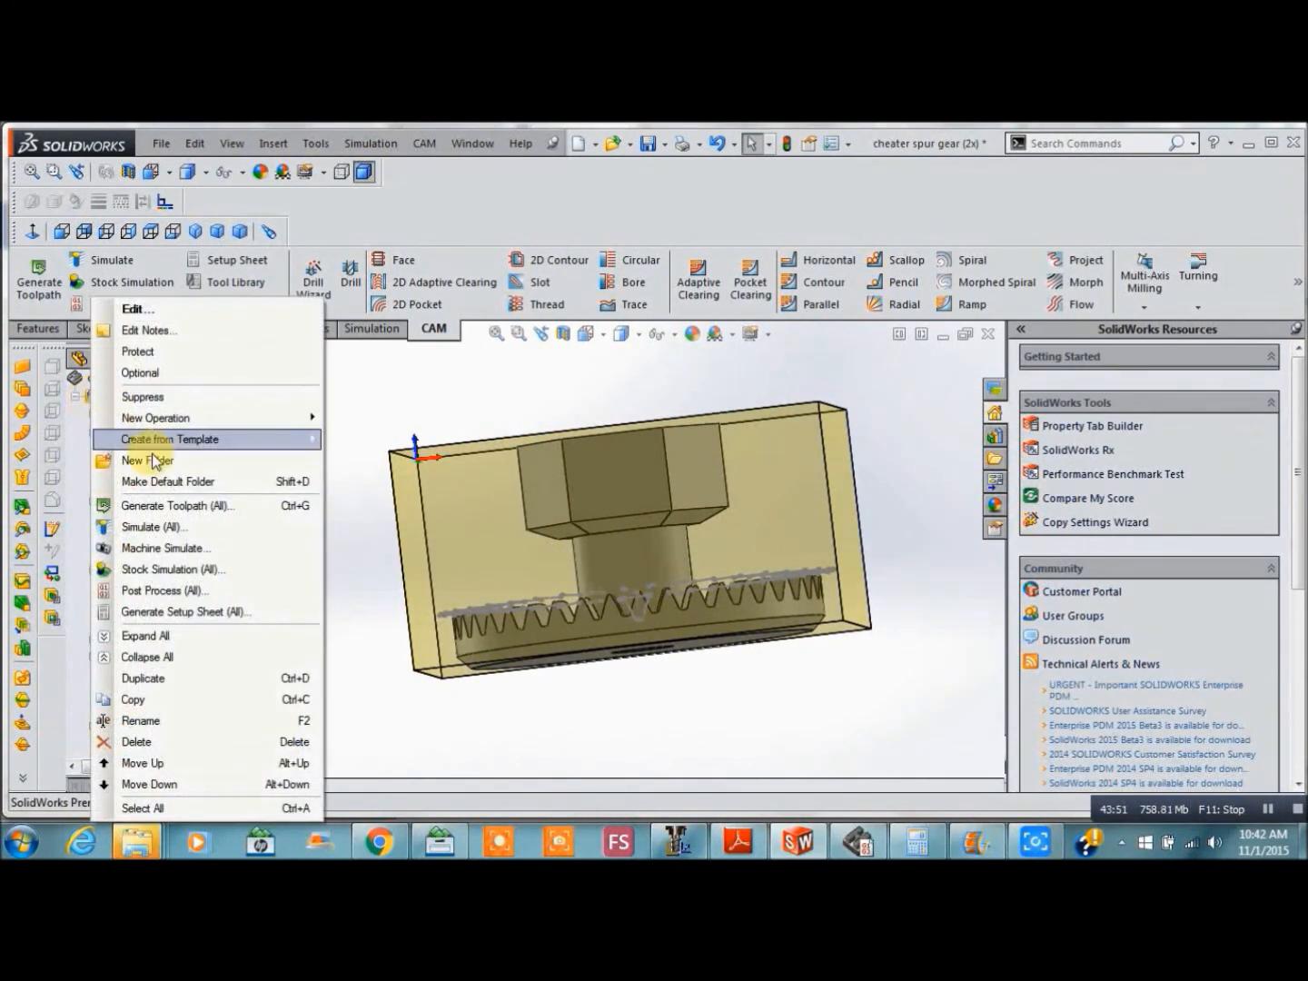
{"action": "left_click", "coordinate": [162, 571]}
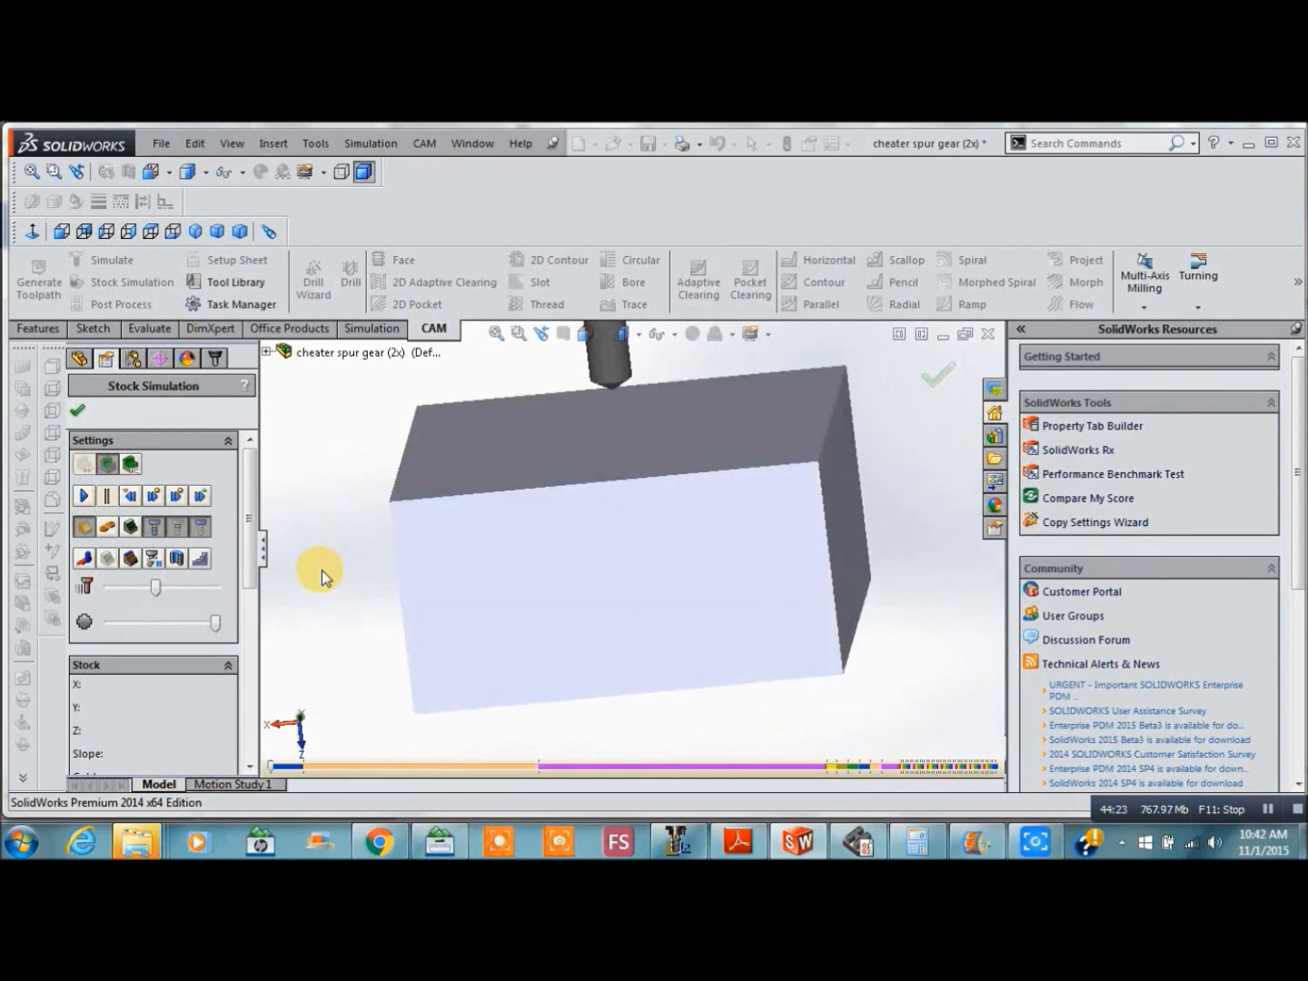
{"action": "left_click", "coordinate": [86, 496]}
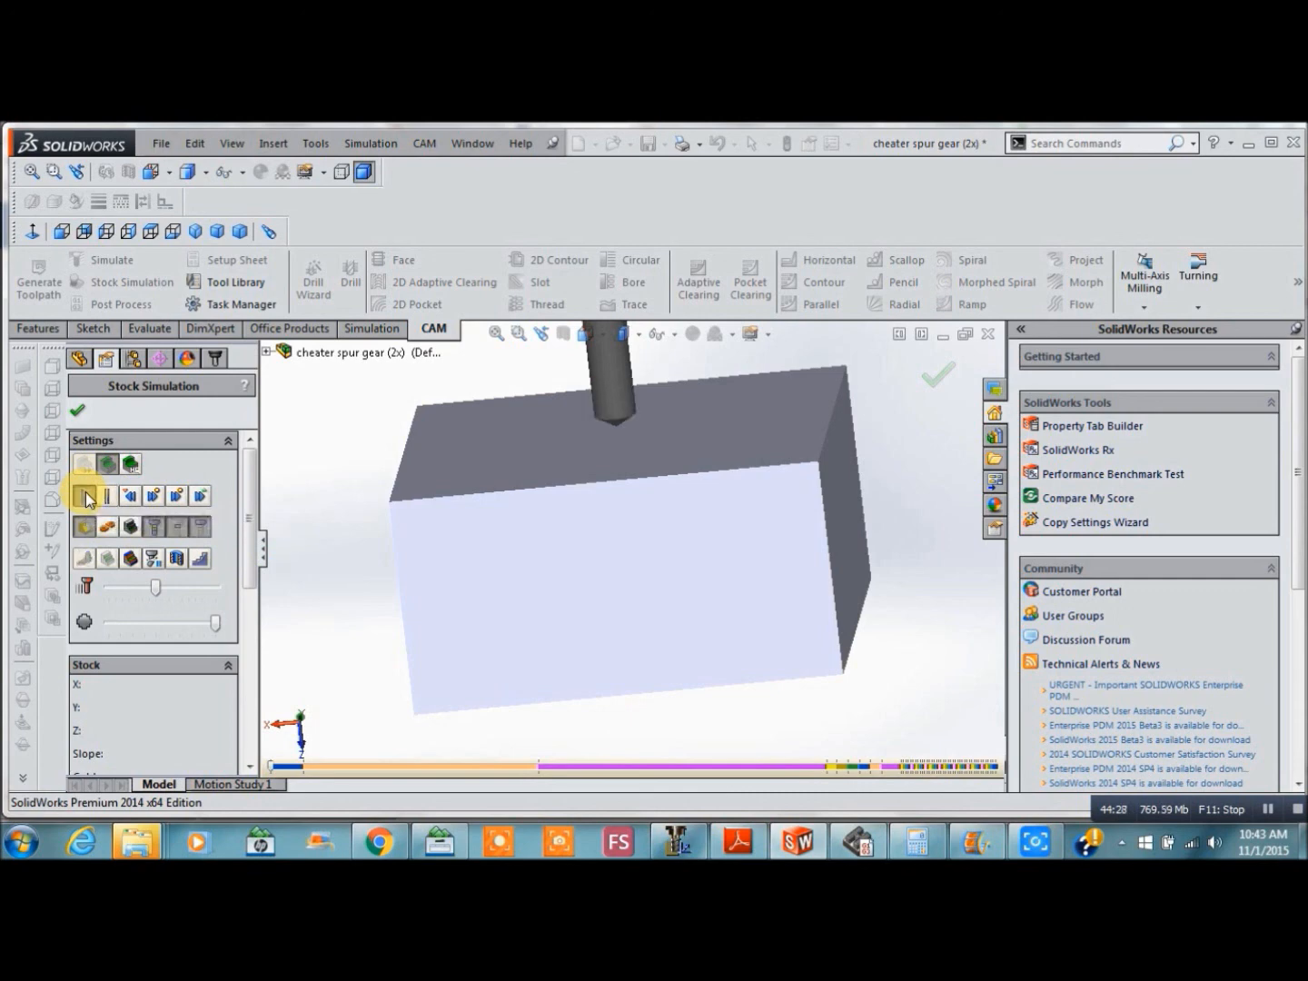
{"action": "left_click_drag", "start_coordinate": [156, 586], "coordinate": [168, 587]}
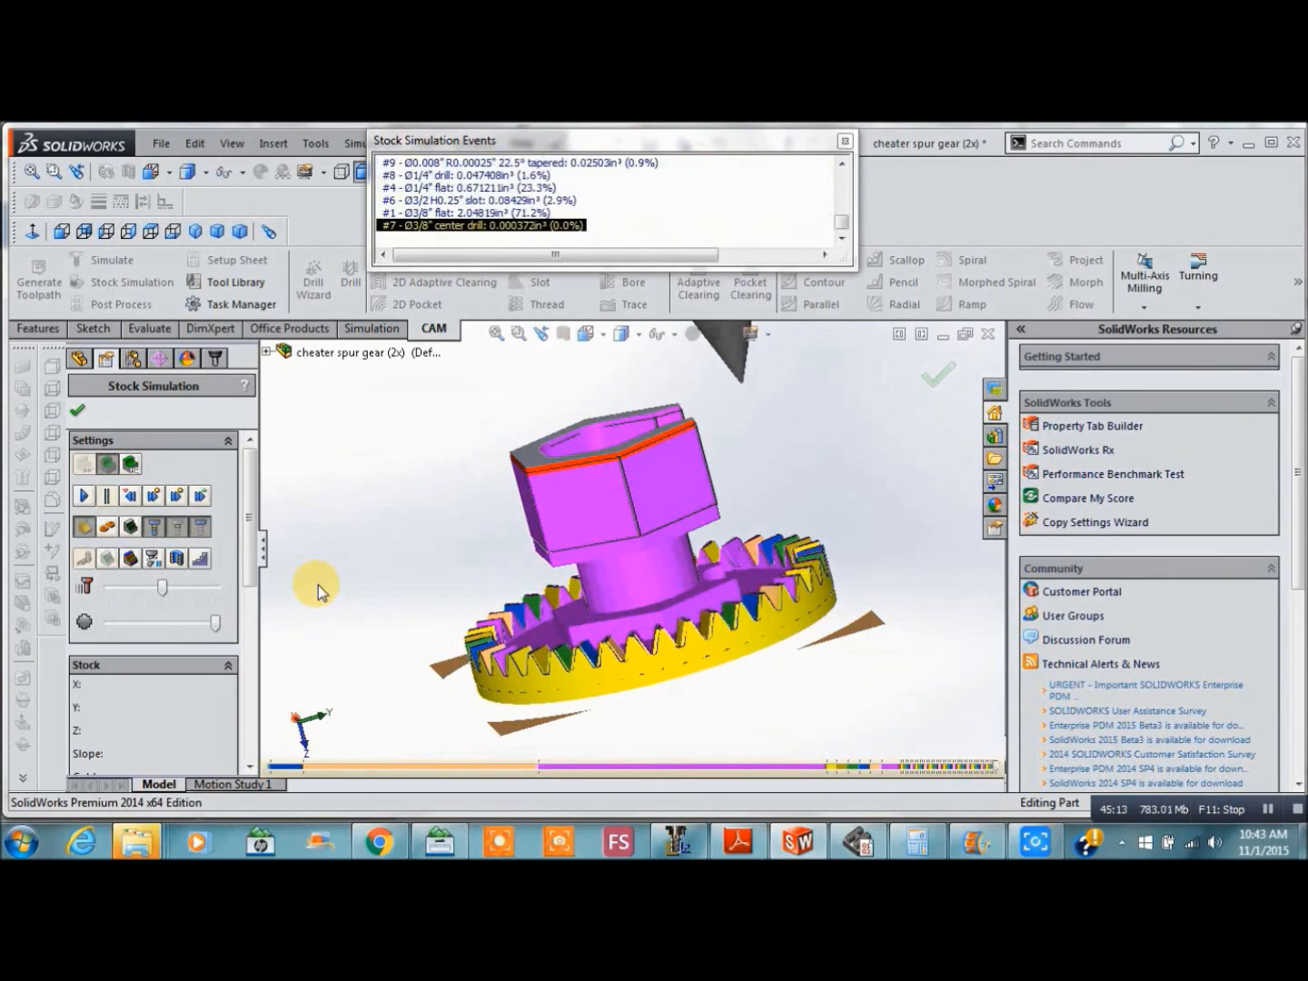
{"action": "left_click", "coordinate": [942, 385]}
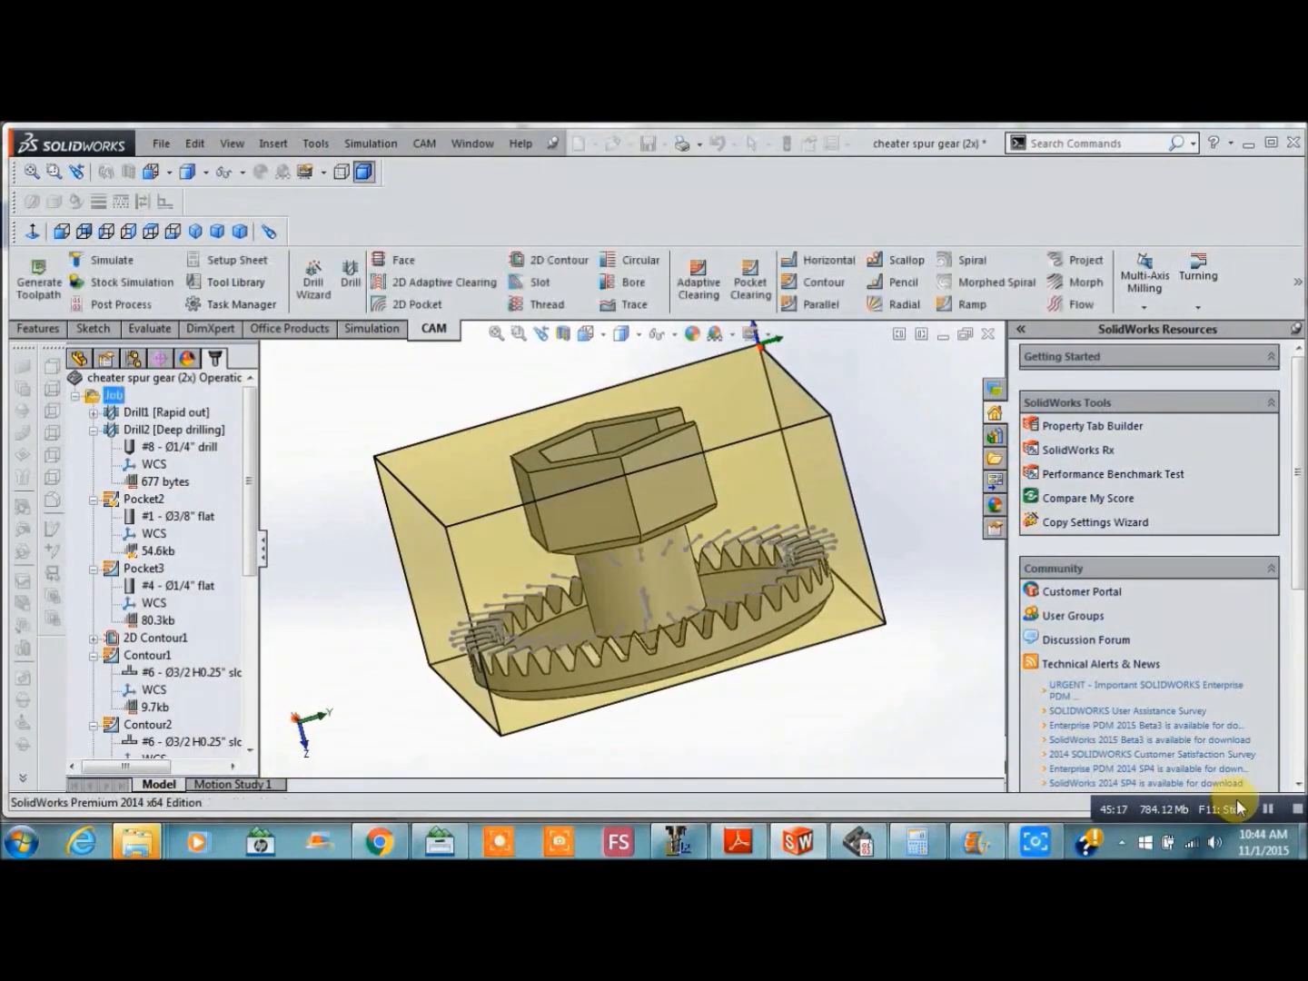
{"action": "left_click", "coordinate": [1299, 810]}
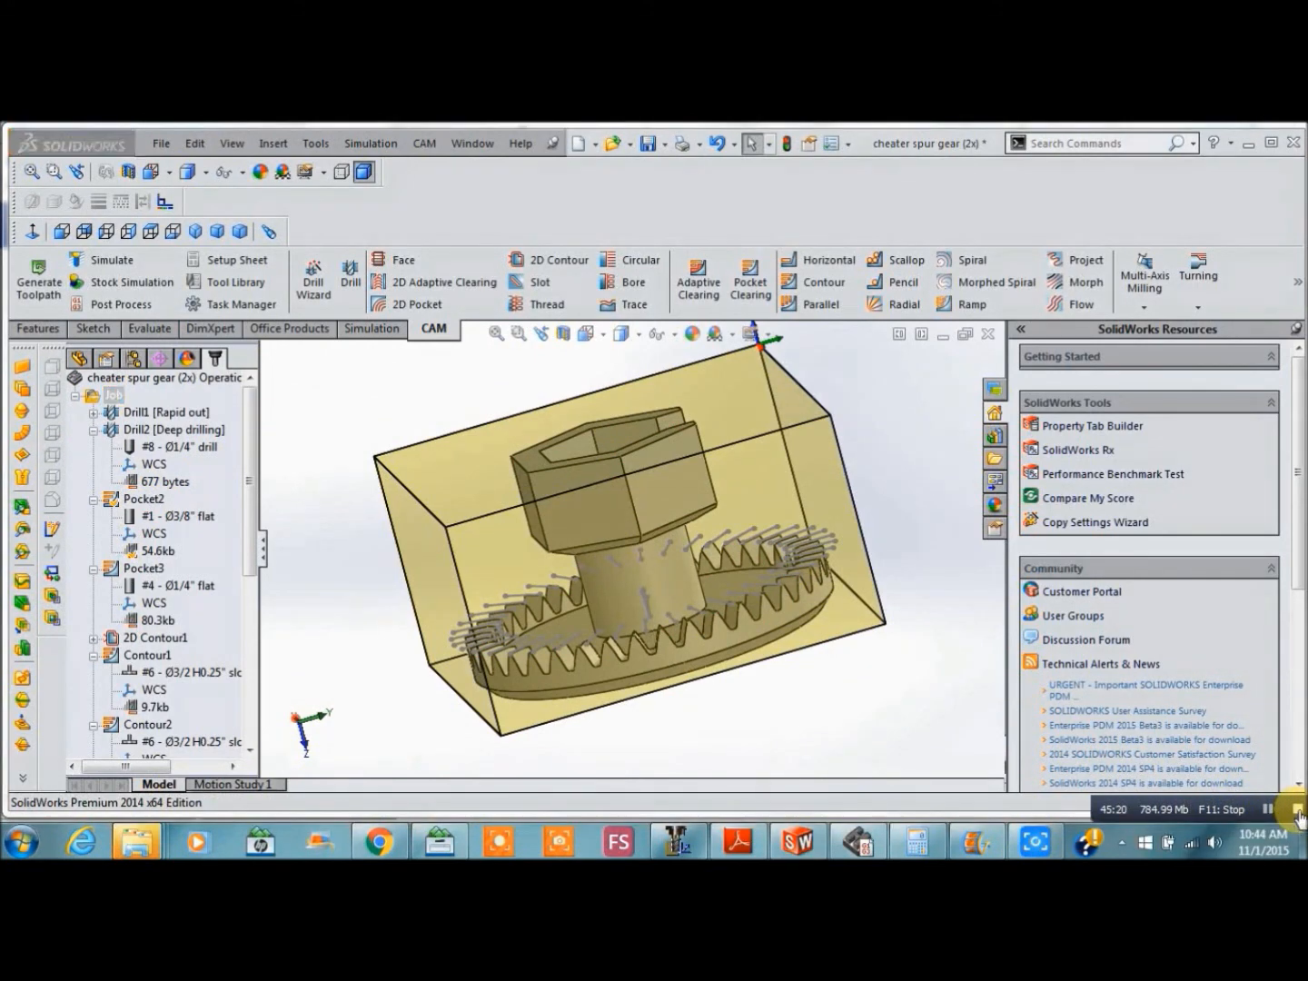